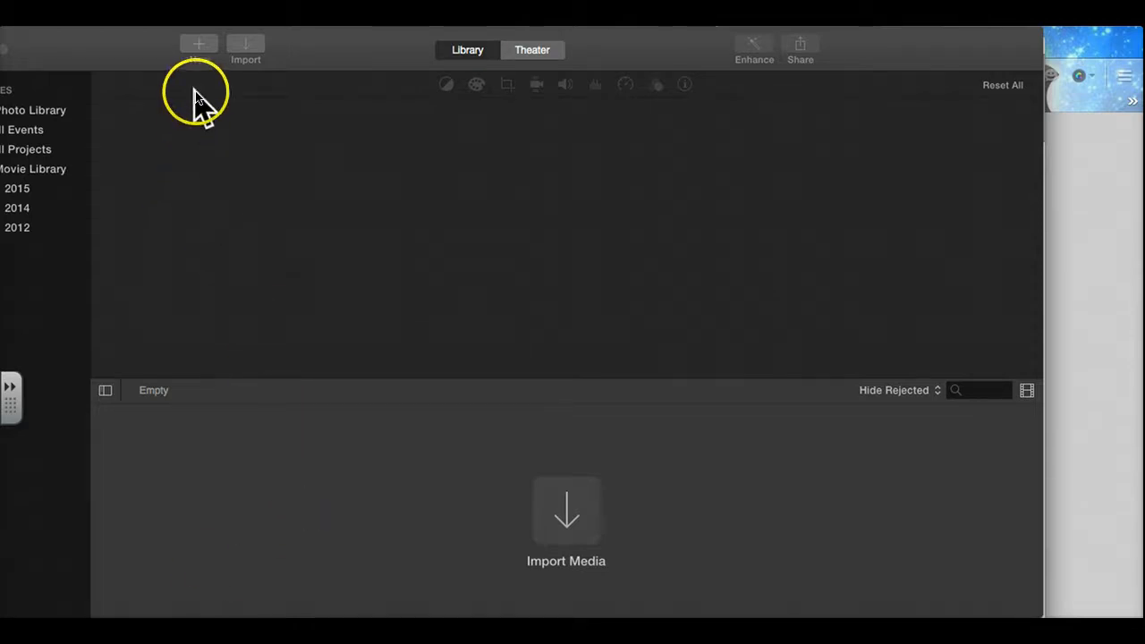
Create a new Movie (not a trailer) and choose No Theme.
left_click(205, 54)
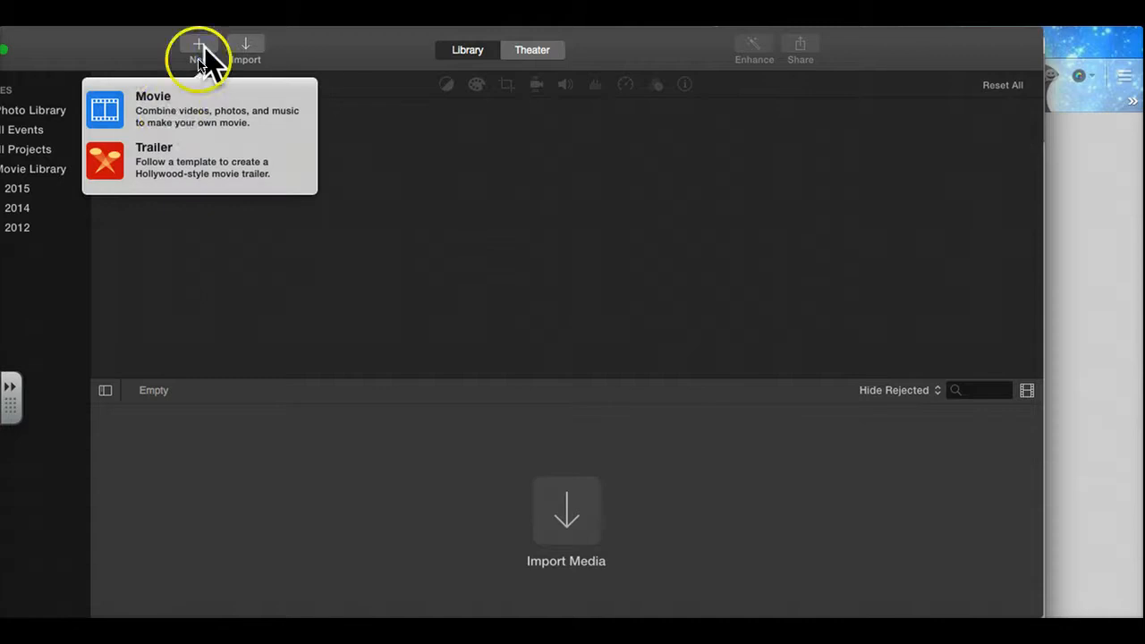
left_click(151, 96)
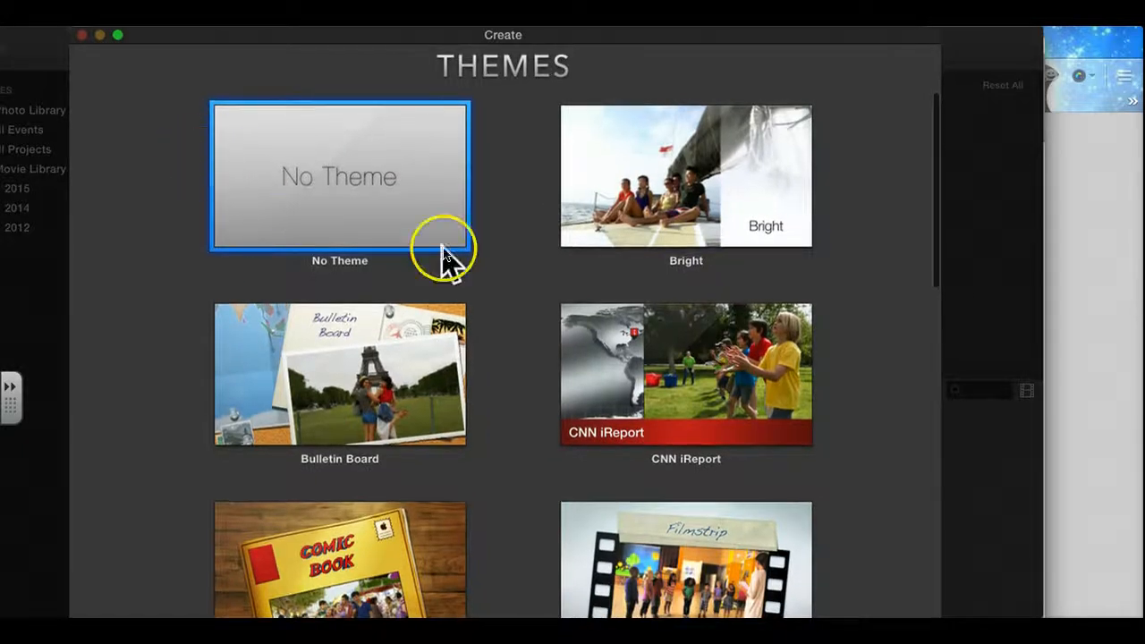
mouse_move(378, 376)
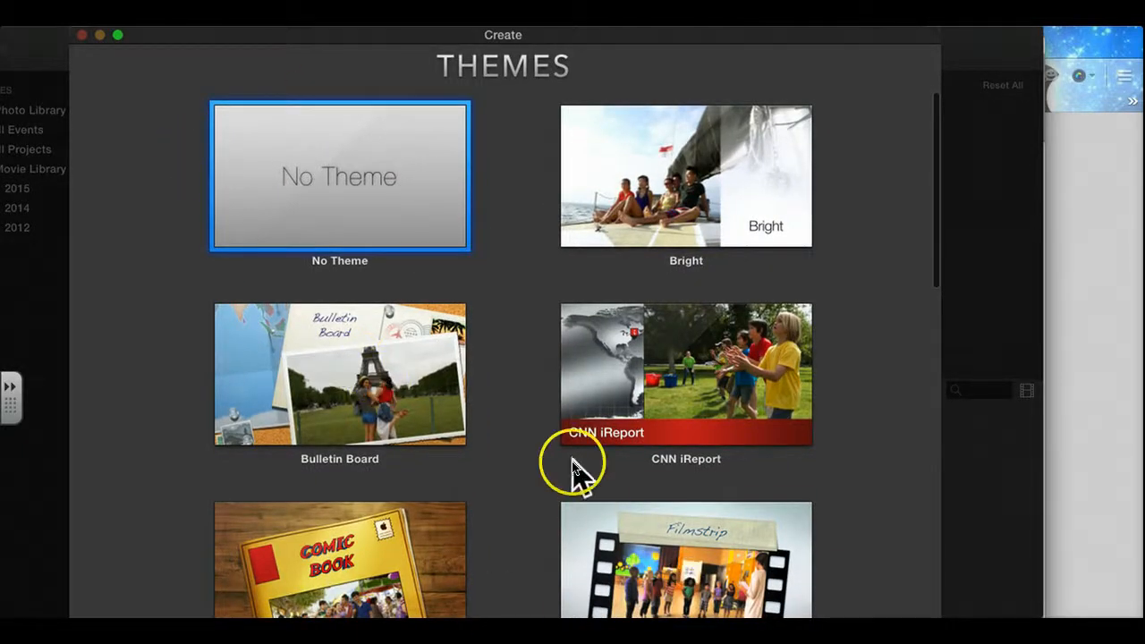
left_click(291, 170)
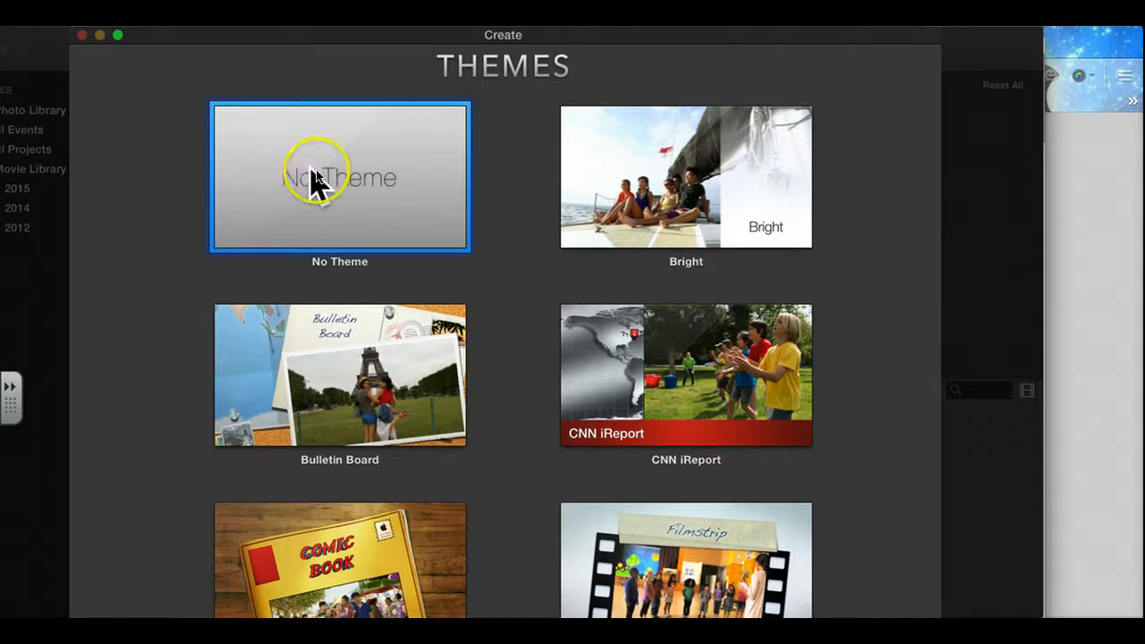
left_click(313, 171)
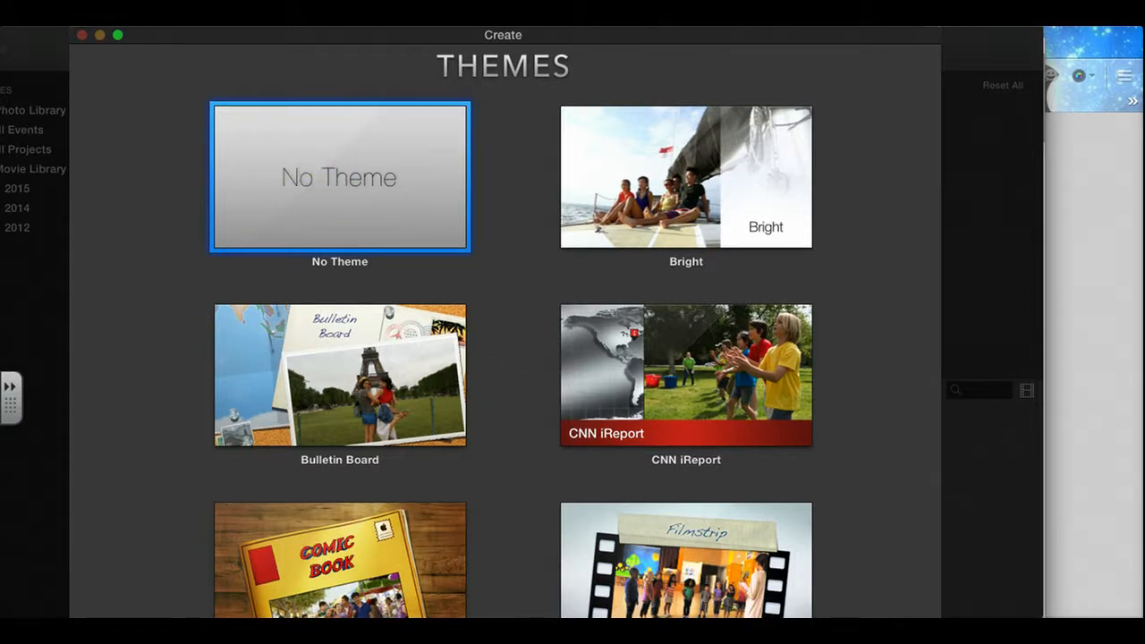
Name the movie 'My Teaching 2015', file it under event 4-19-14, and confirm.
key("Return")
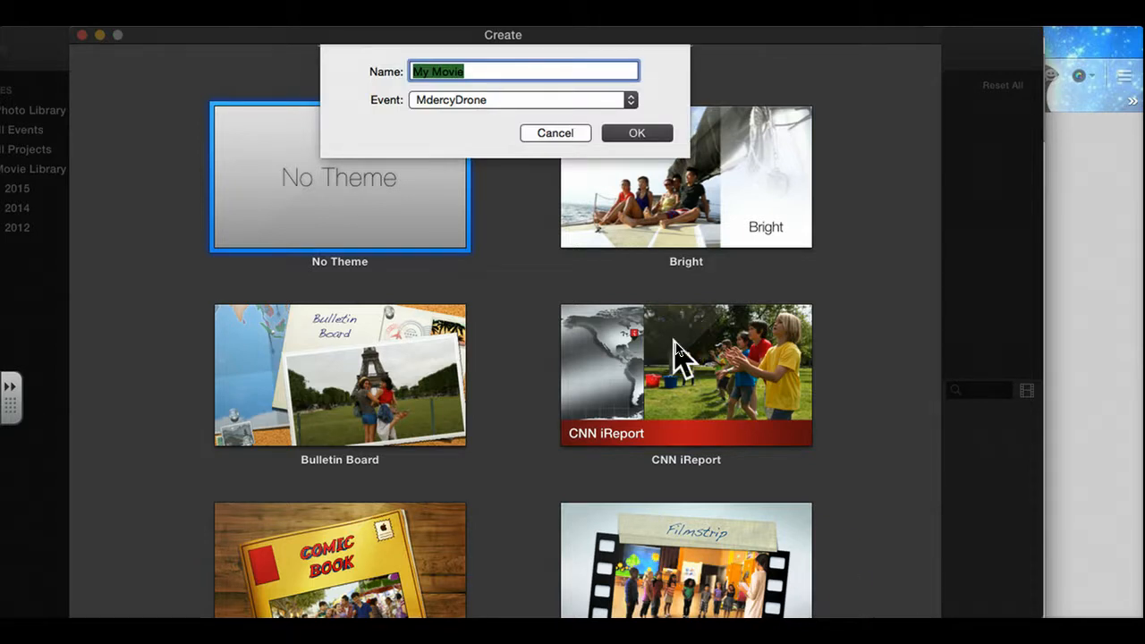
type("My")
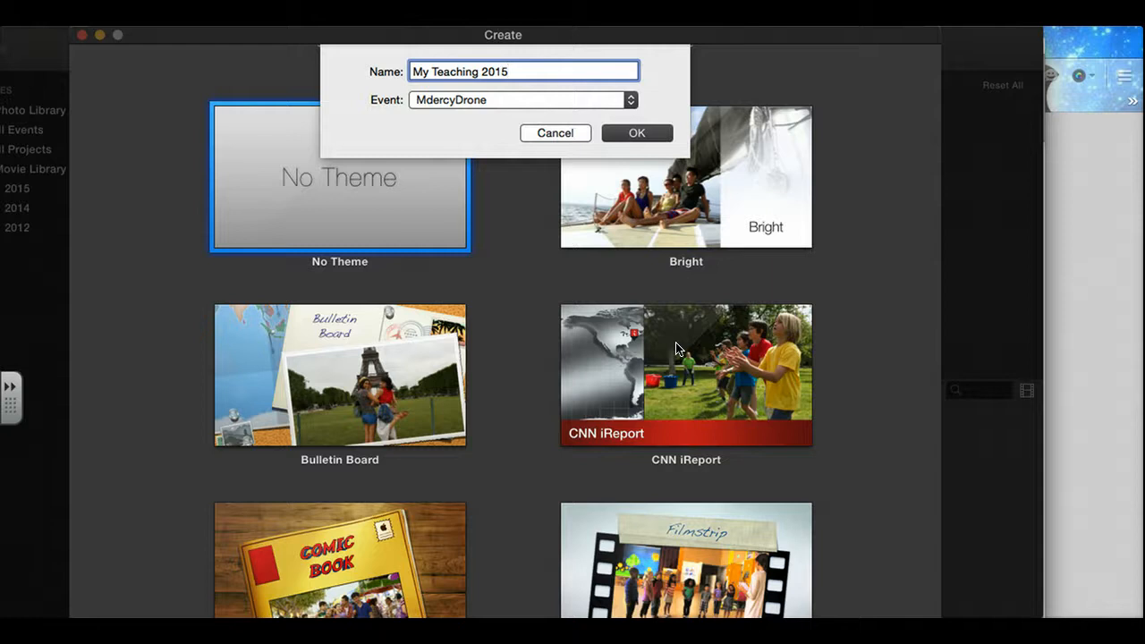
left_click(630, 101)
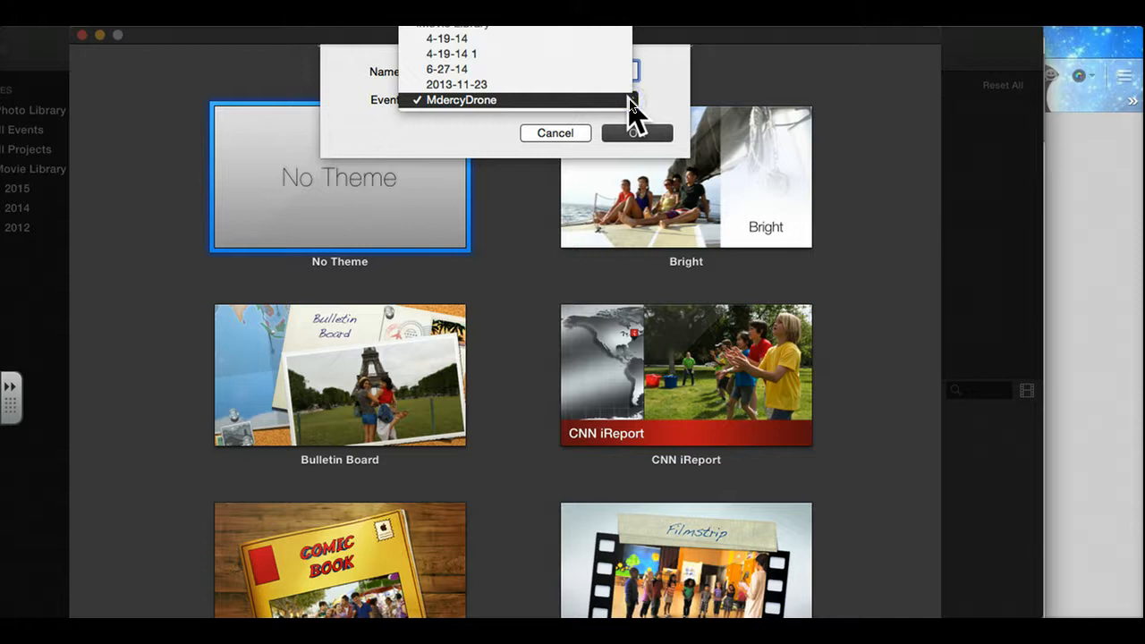
left_click(537, 68)
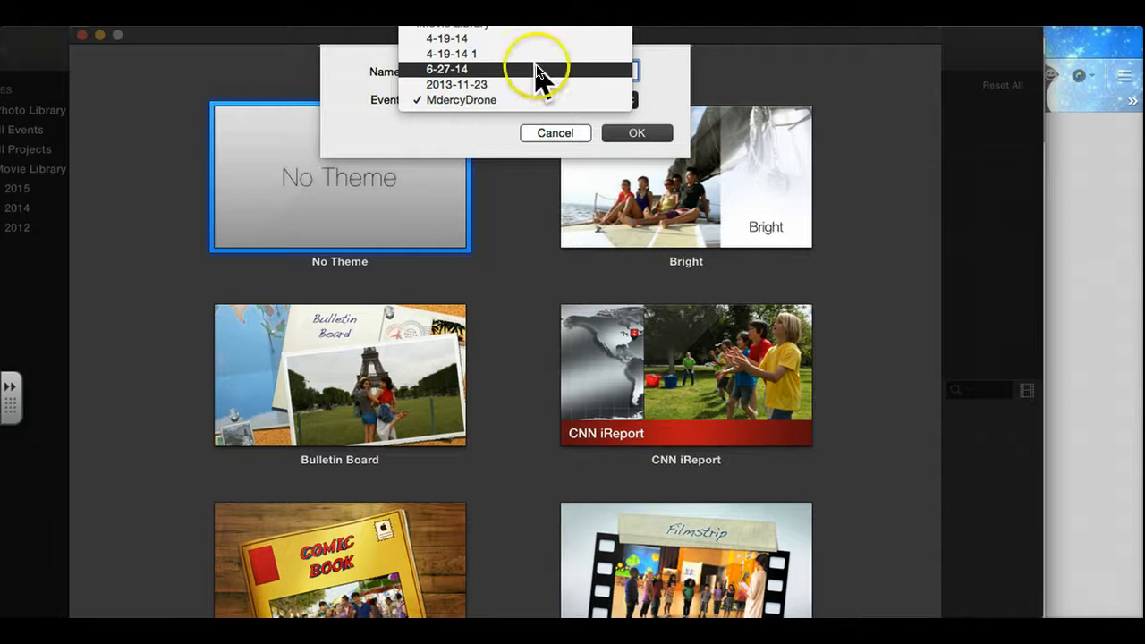
left_click(530, 133)
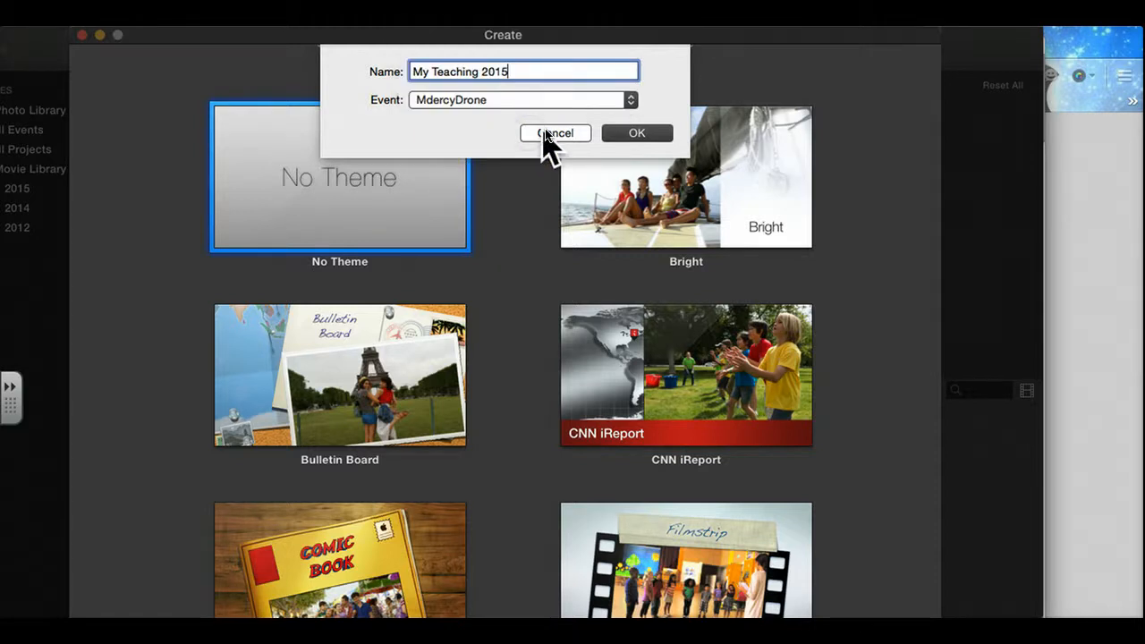
left_click(632, 101)
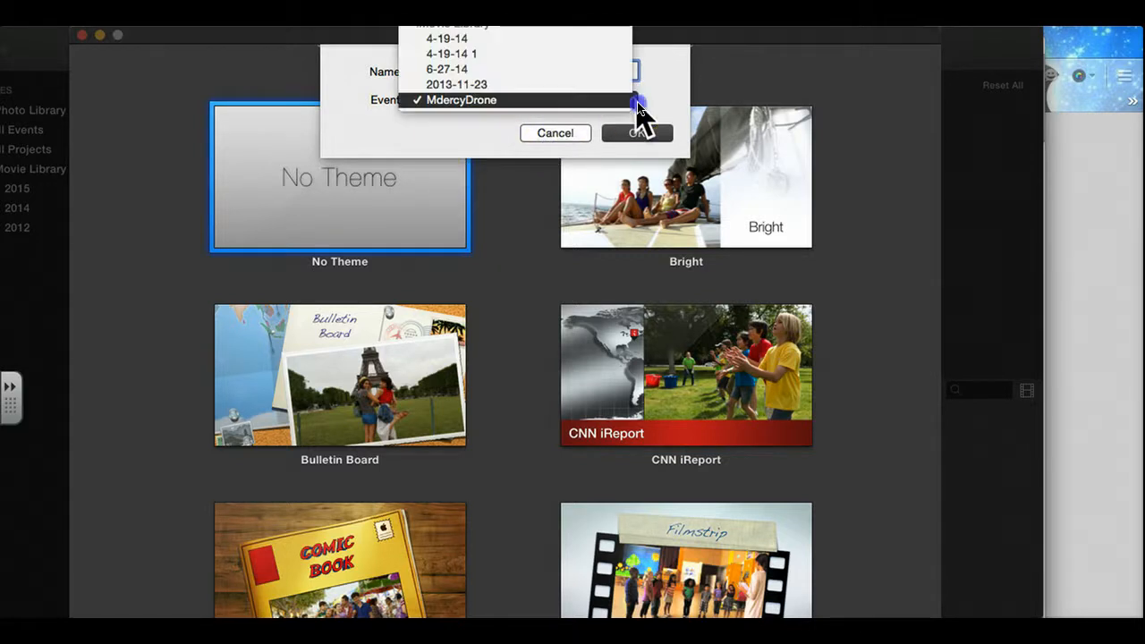
left_click(460, 38)
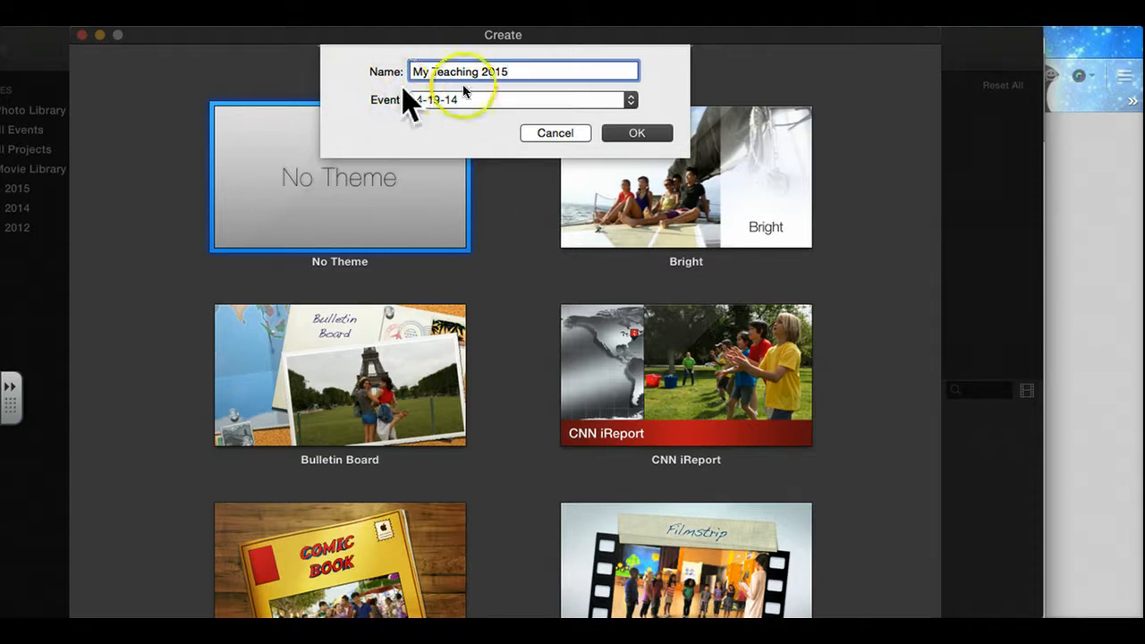
left_click(637, 133)
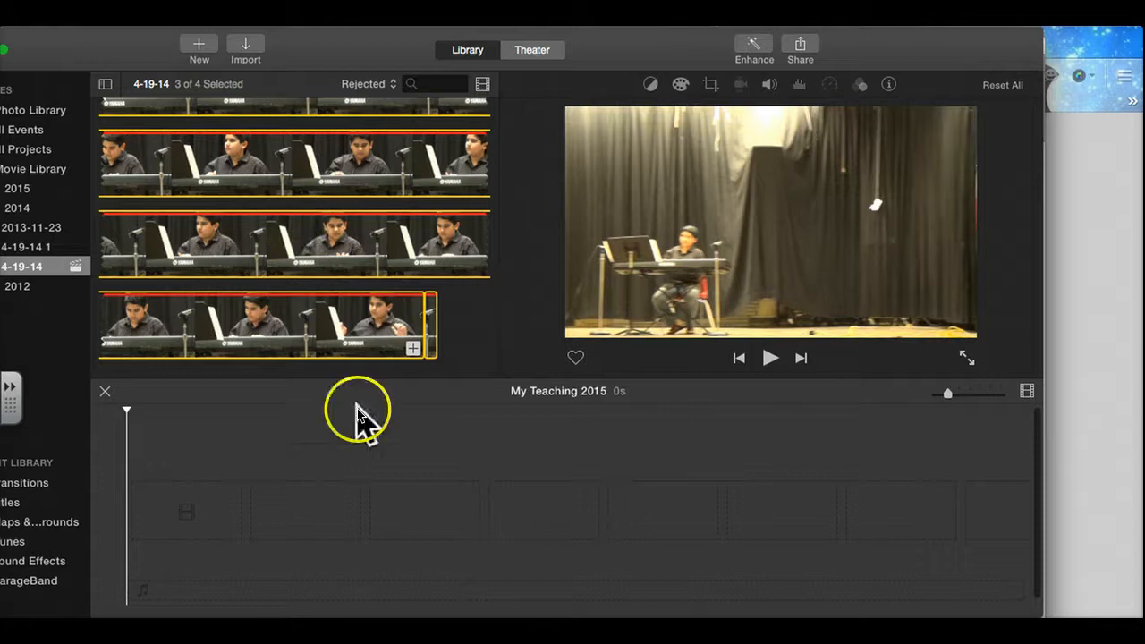
Show All Projects and select the empty 0s My Teaching 2015 project.
left_click(367, 438)
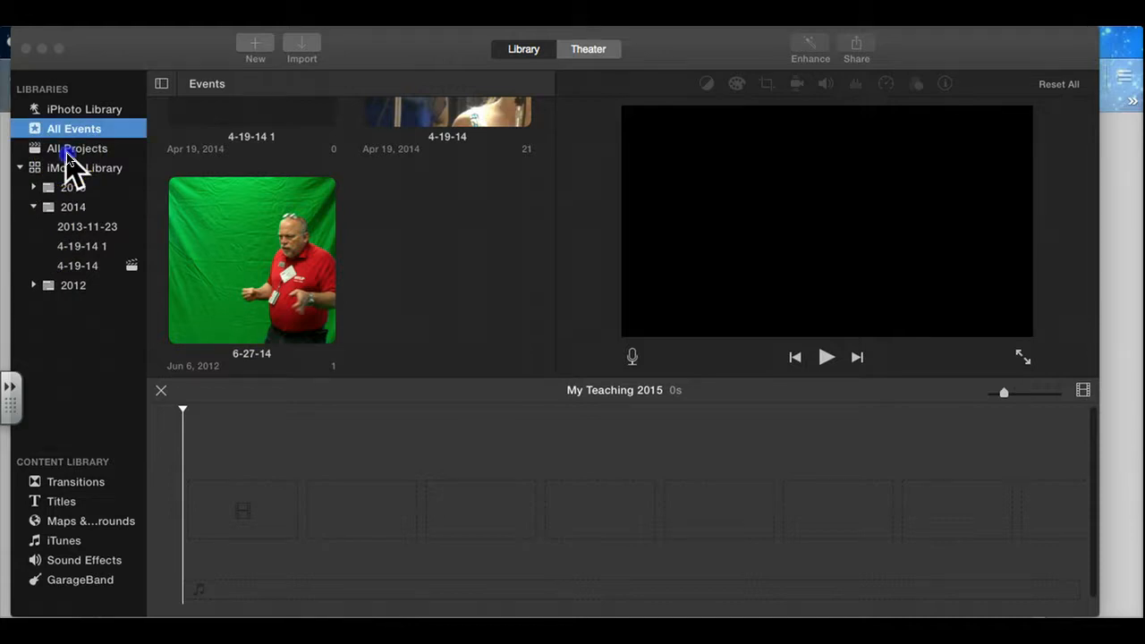
left_click(63, 150)
left_click(62, 151)
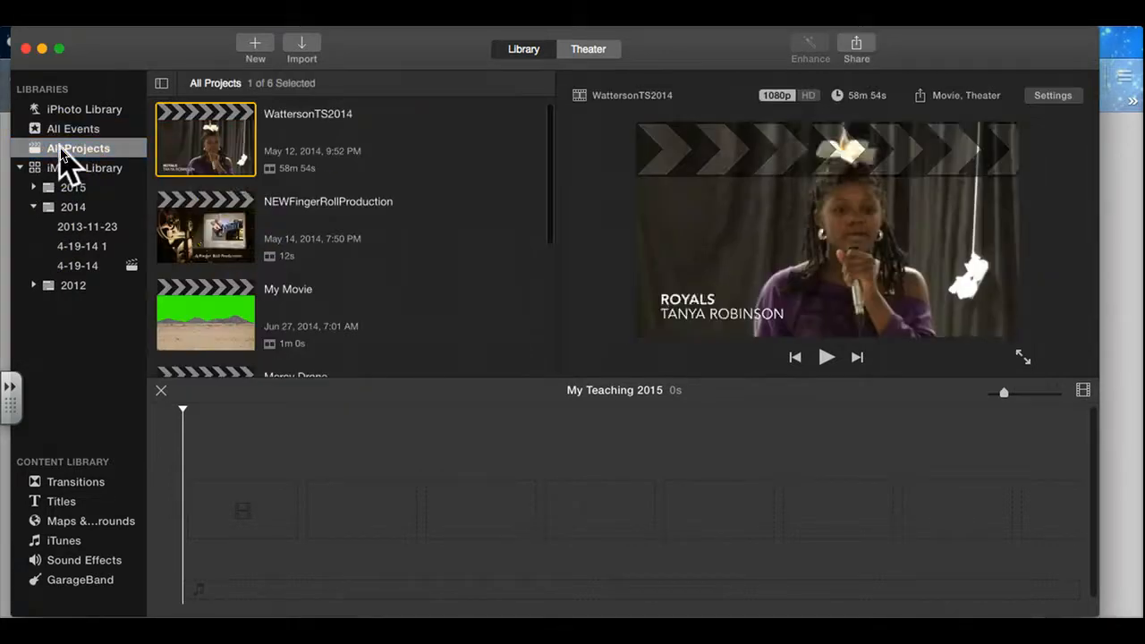
scroll(474, 268, "down", 1)
scroll(475, 267, "down", 6)
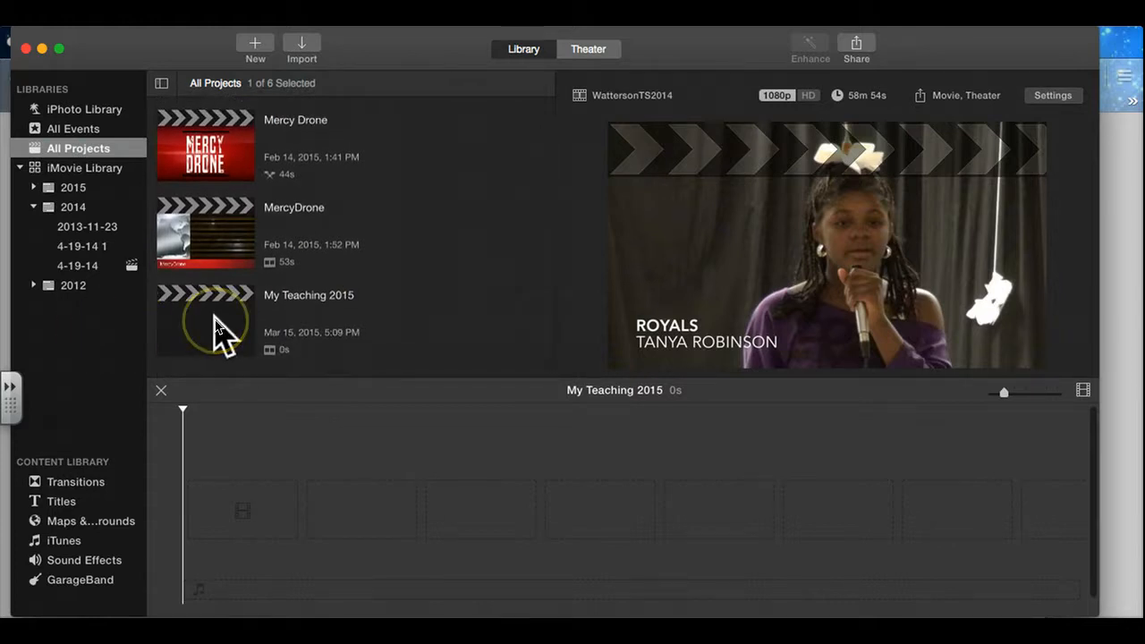
left_click(214, 327)
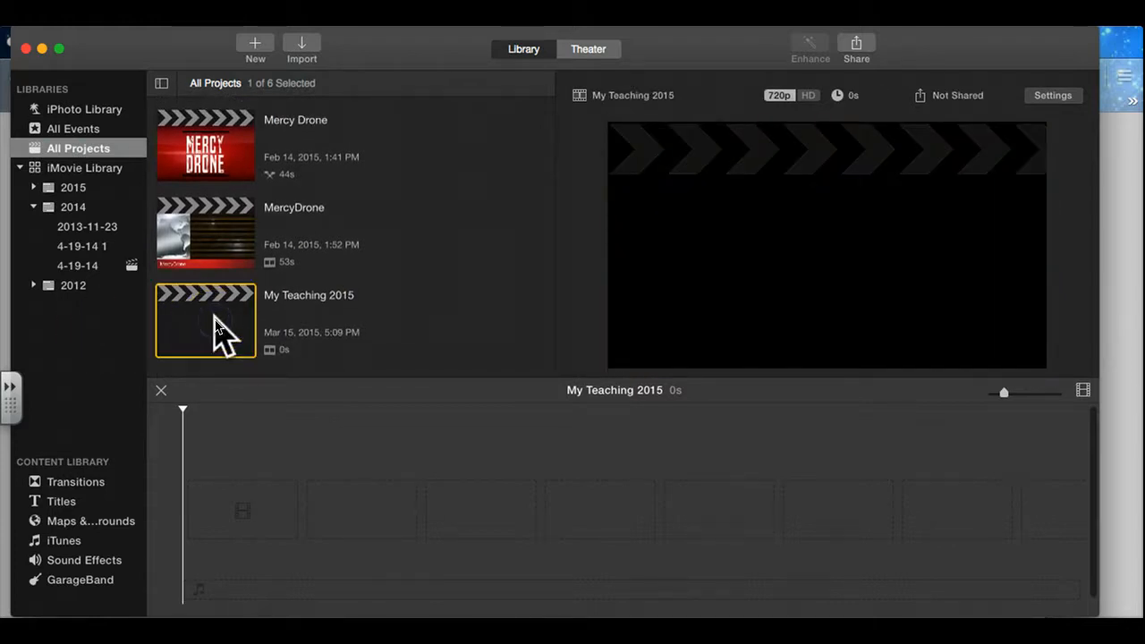
double_click(214, 320)
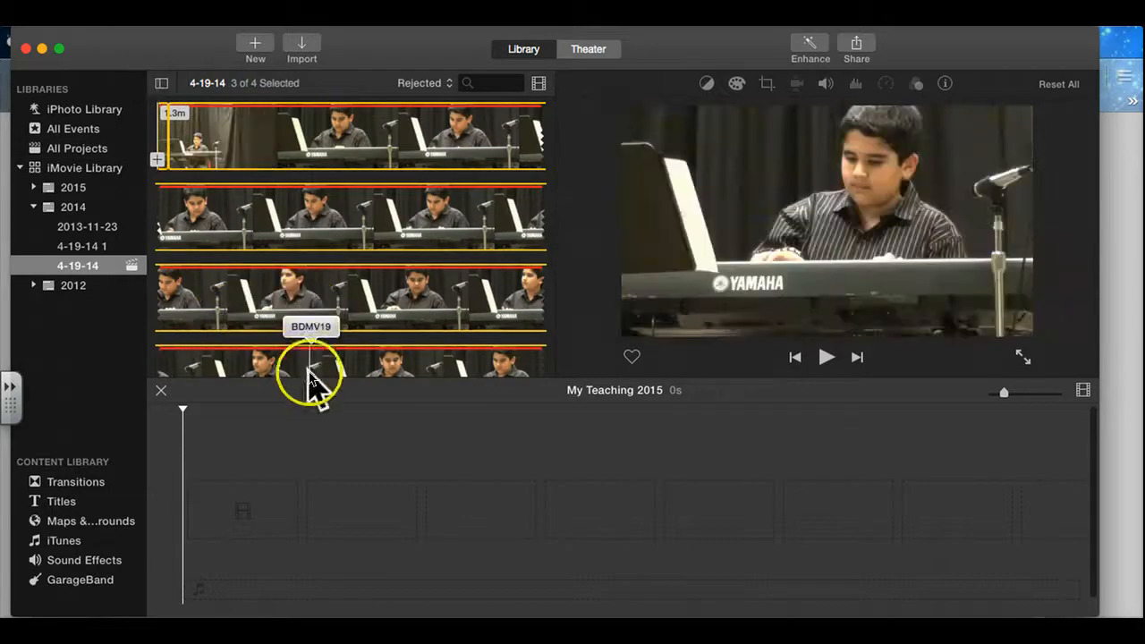
left_click(376, 437)
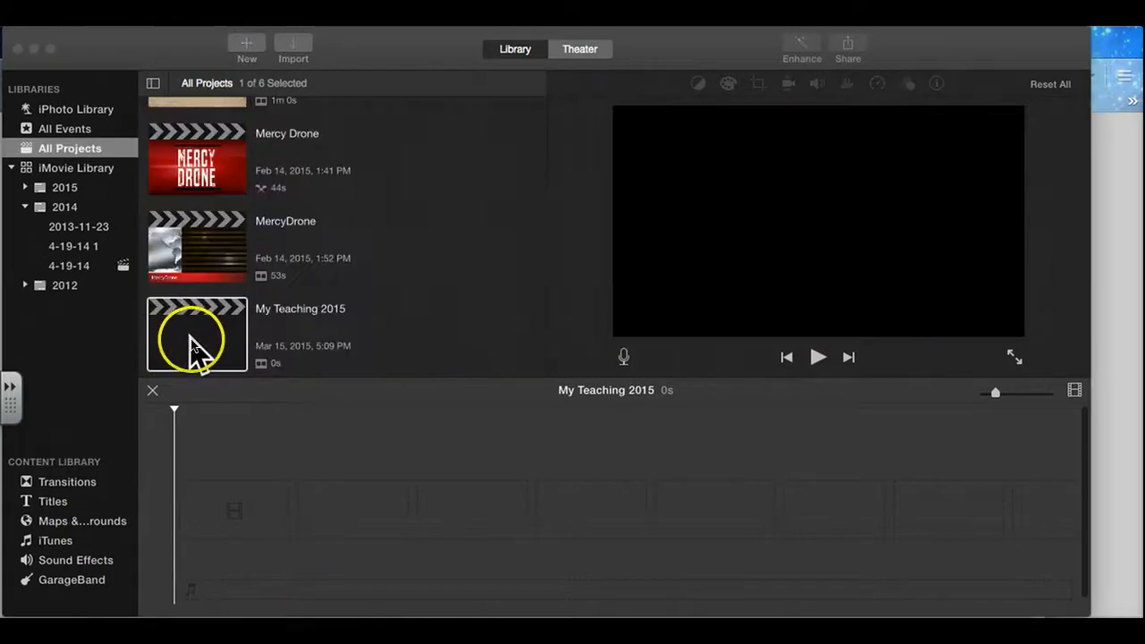
left_click(193, 343)
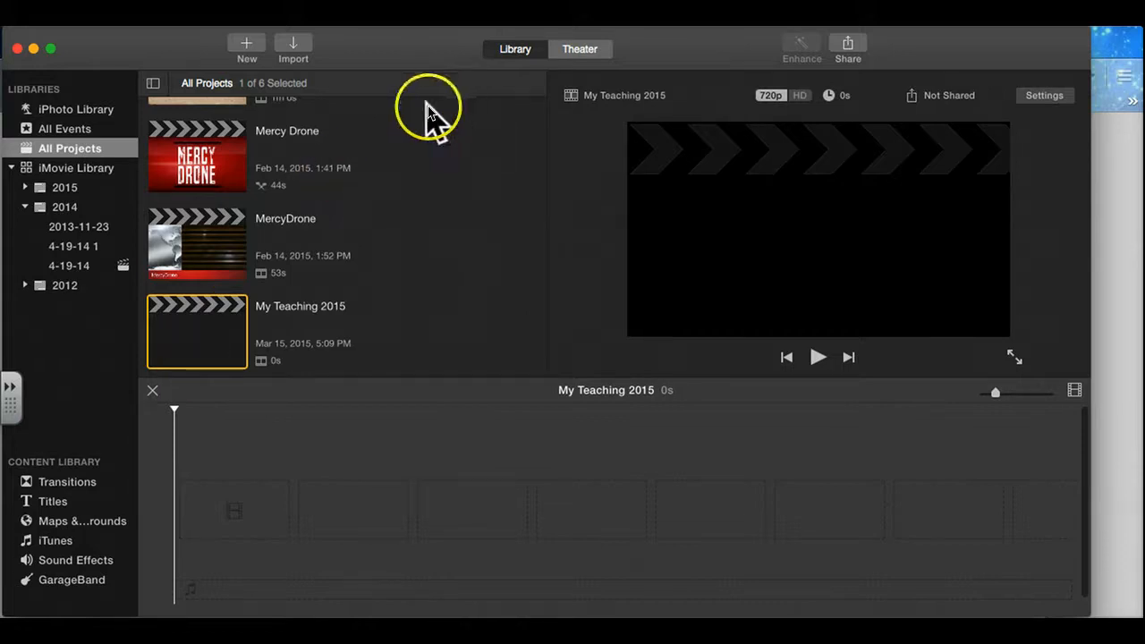
Open the Import window and browse the connected iPhone's videos.
left_click(291, 47)
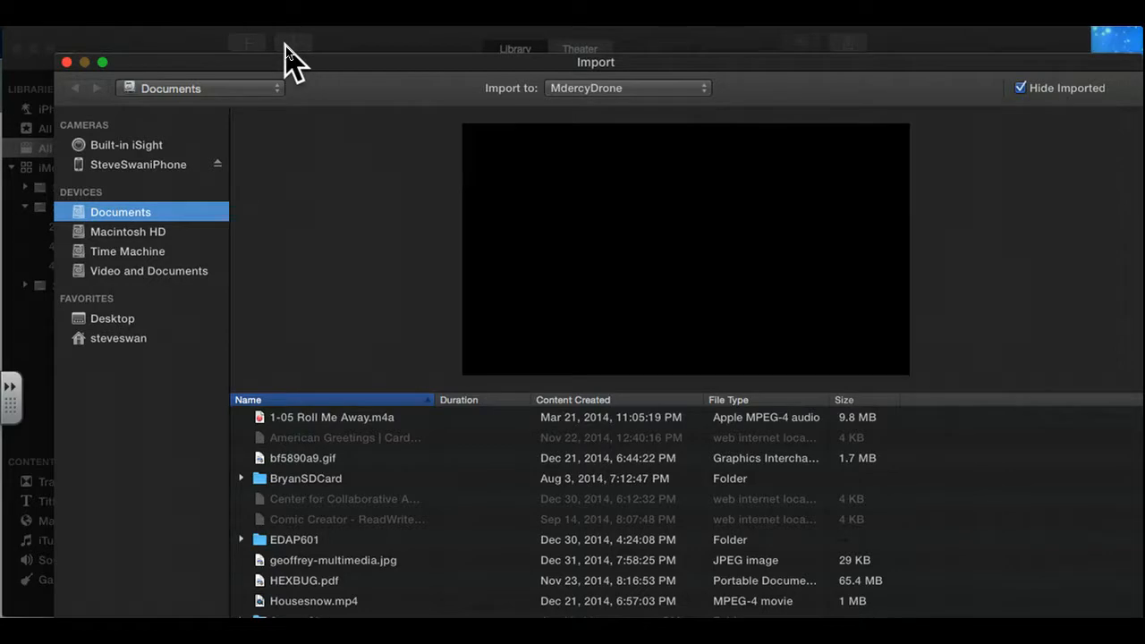
left_click(107, 168)
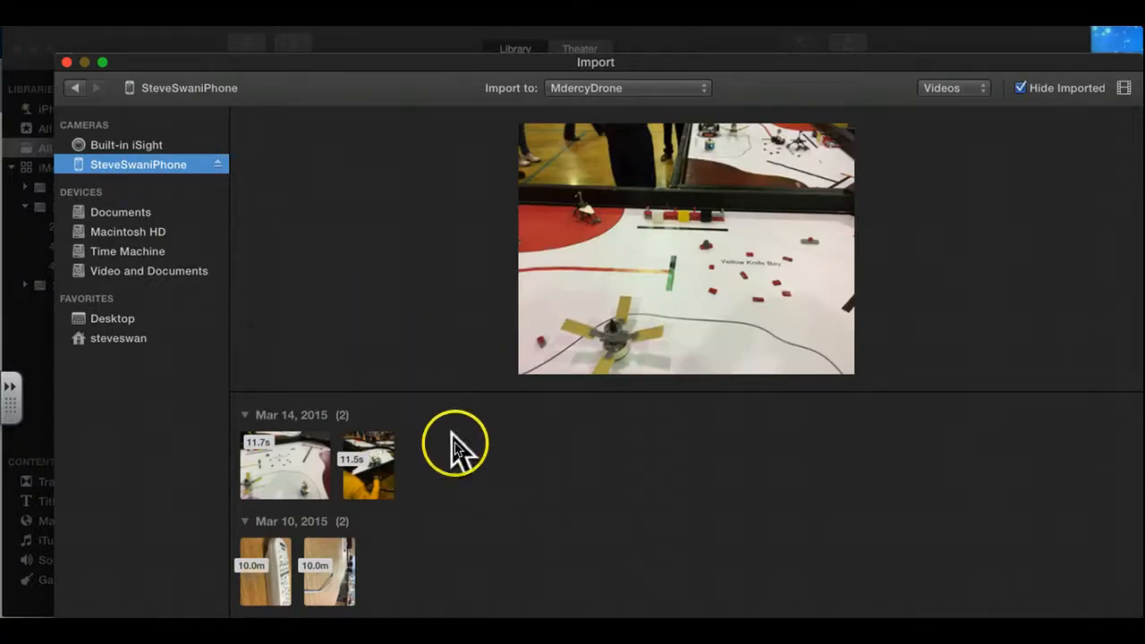
scroll(453, 447, "down", 3)
scroll(453, 447, "down", 5)
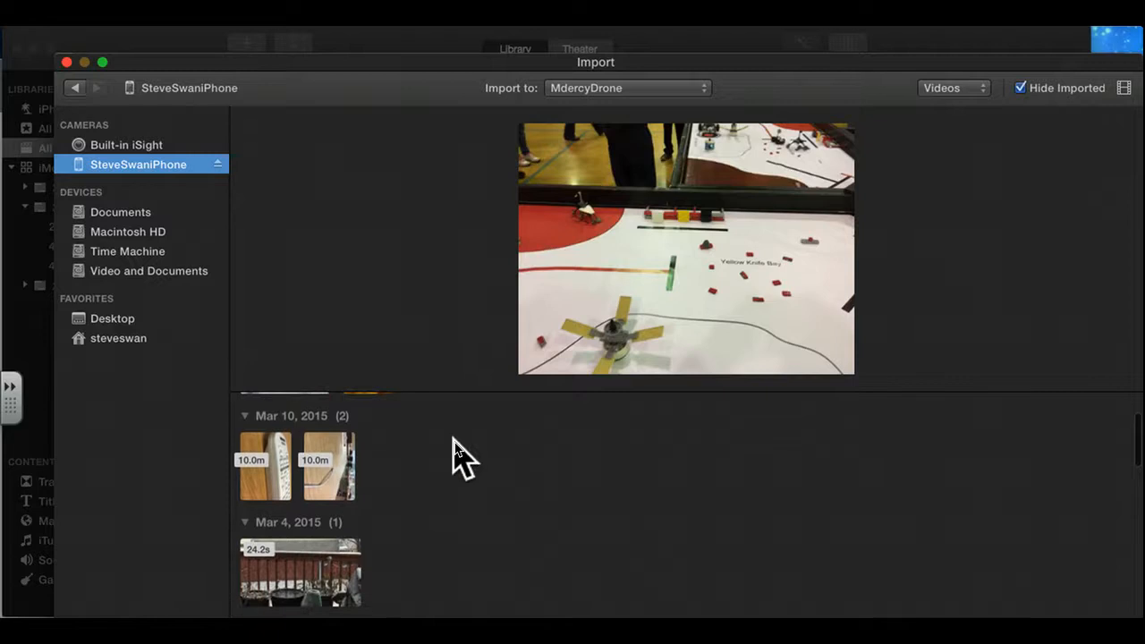
scroll(453, 447, "down", 8)
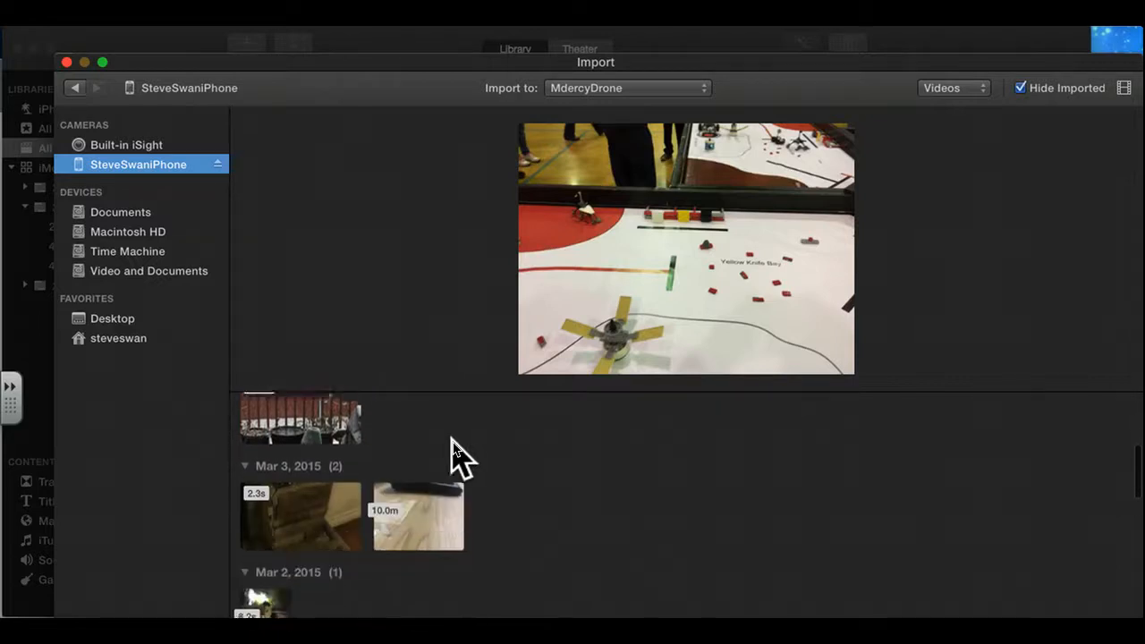
scroll(453, 458, "down", 3)
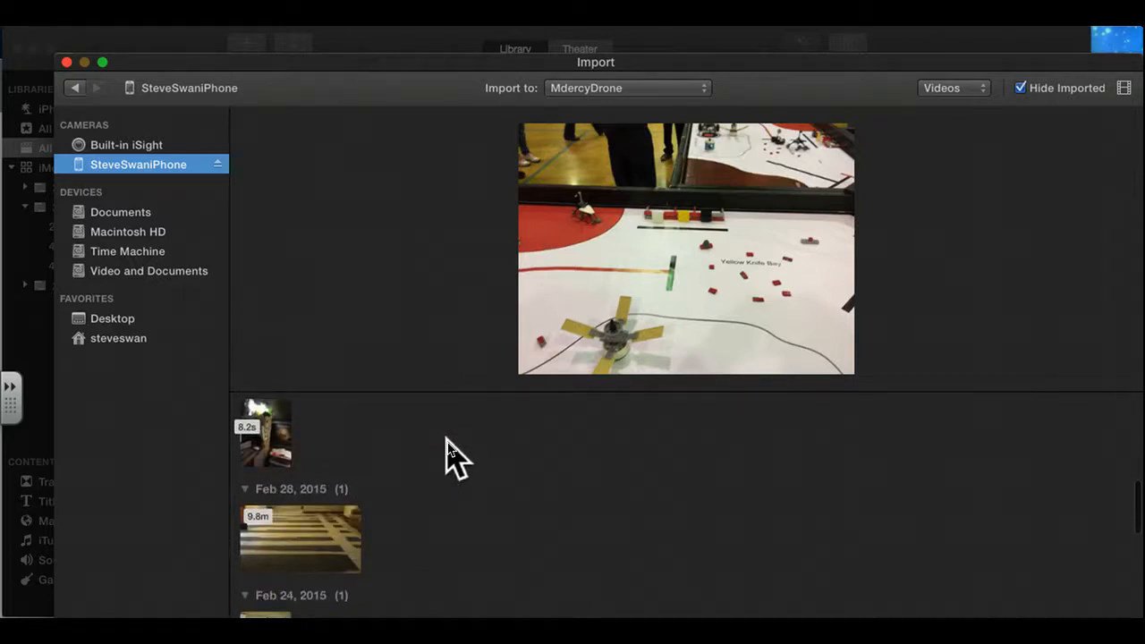
scroll(453, 458, "down", 3)
scroll(452, 458, "up", 10)
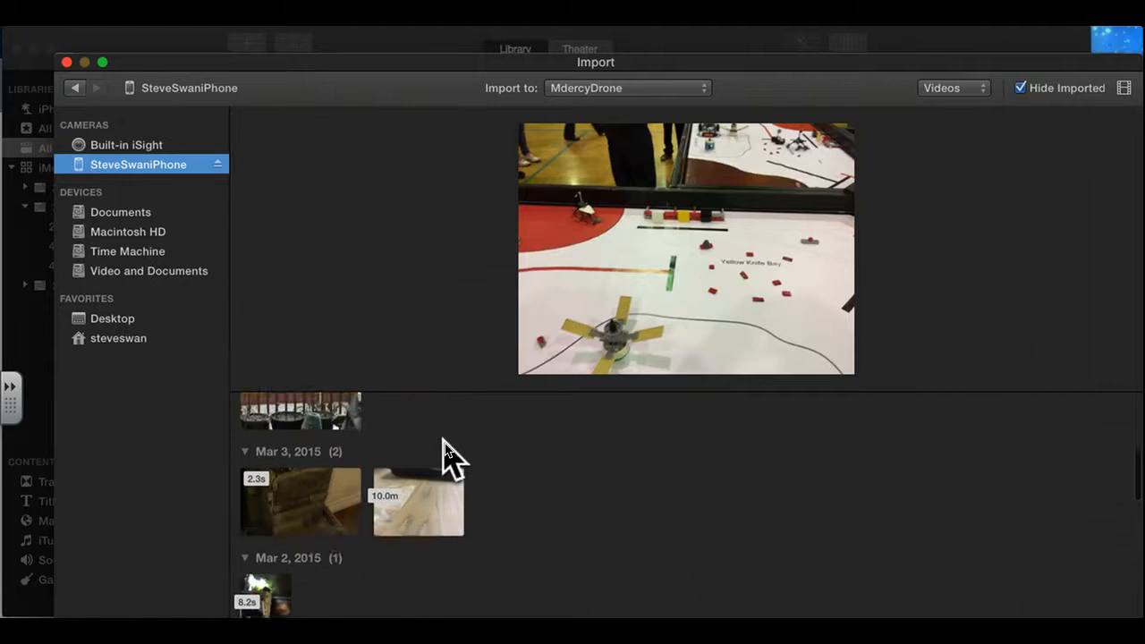
scroll(445, 452, "up", 8)
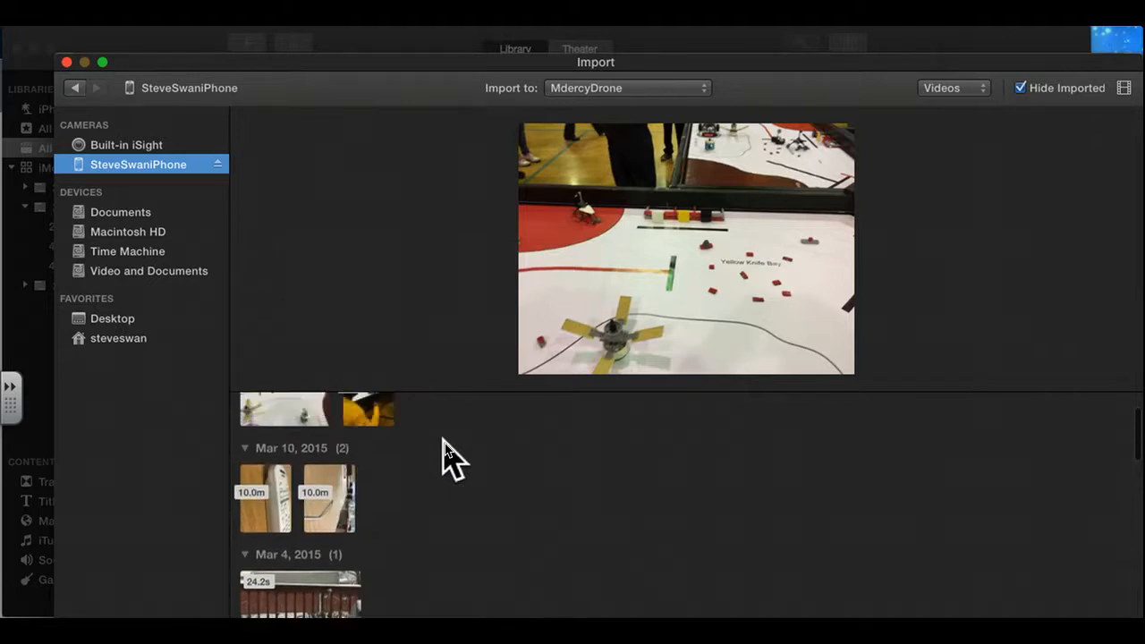
scroll(445, 452, "up", 3)
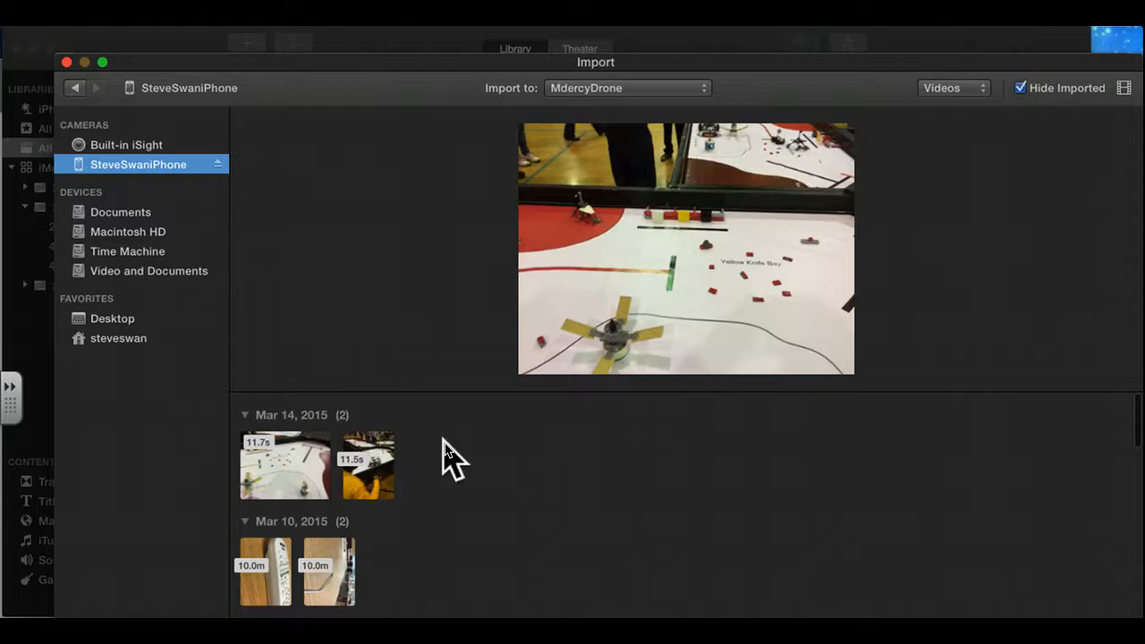
scroll(445, 452, "down", 10)
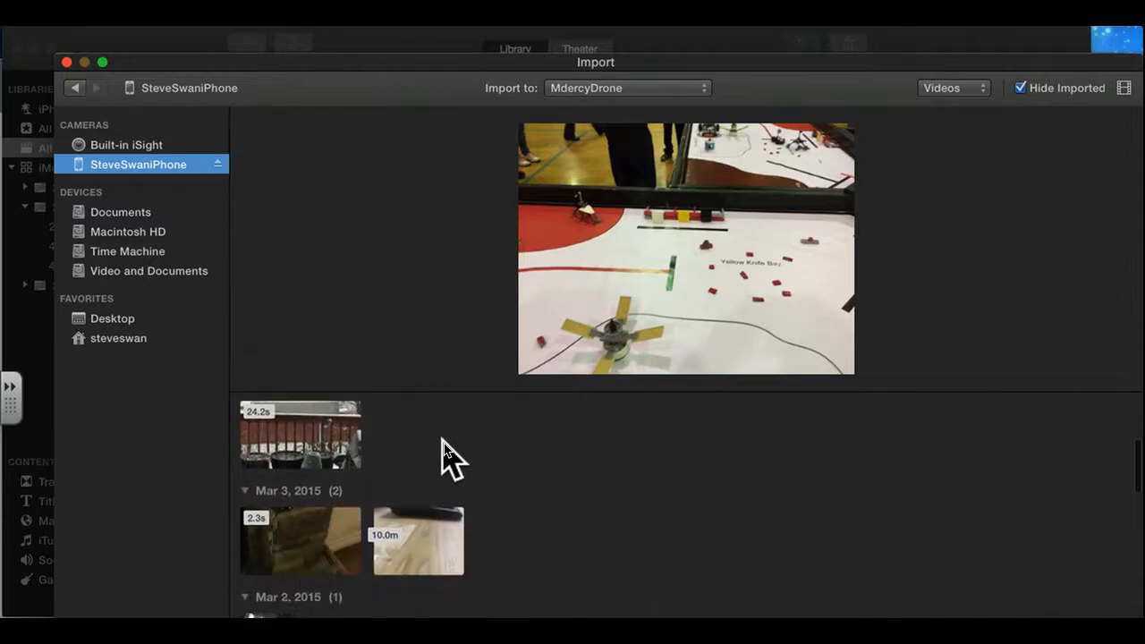
scroll(445, 451, "up", 5)
Import the first Mar 10, 2015 video into the MdercyDrone event.
left_click(255, 474)
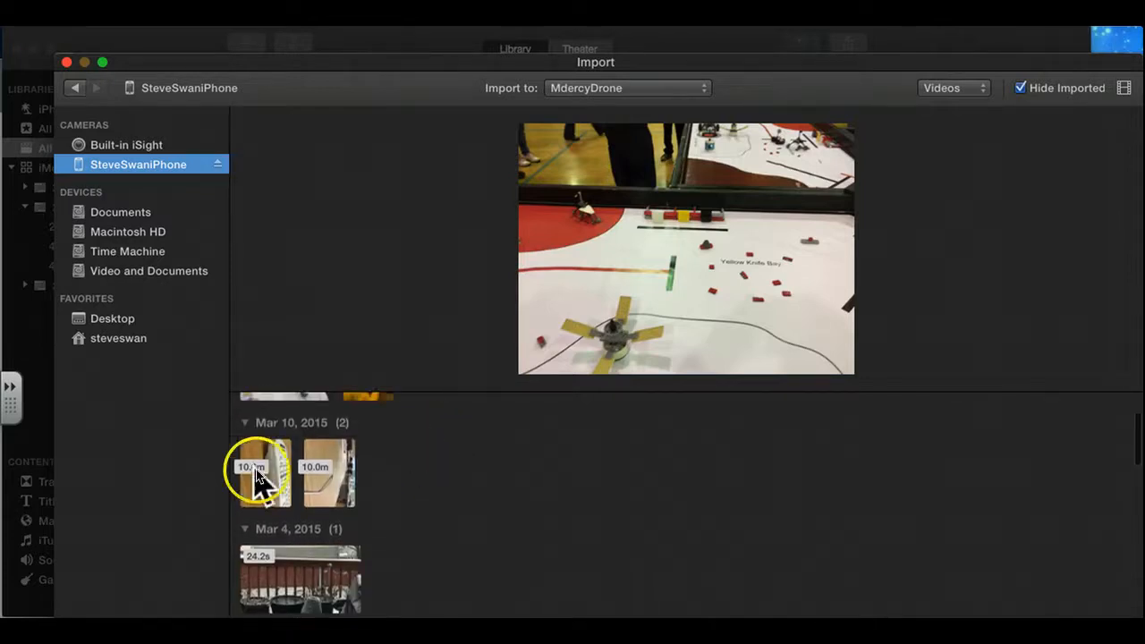
left_click(260, 476)
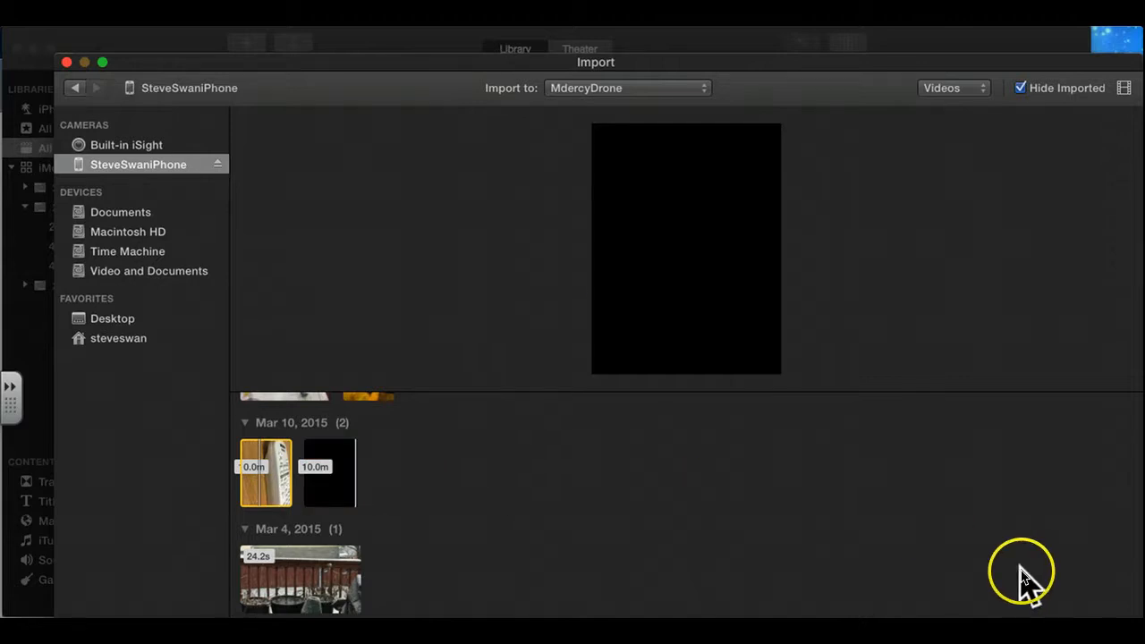
scroll(989, 573, "down", 1)
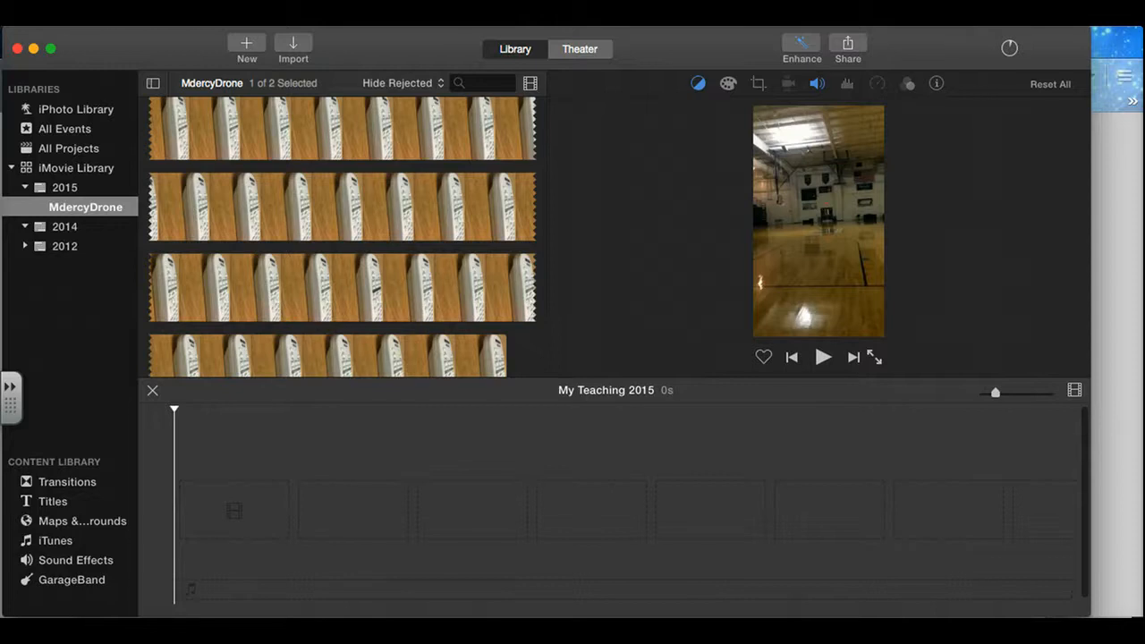
Drag the entire imported clip into the empty timeline, making the movie 2m 28s.
left_click(486, 443)
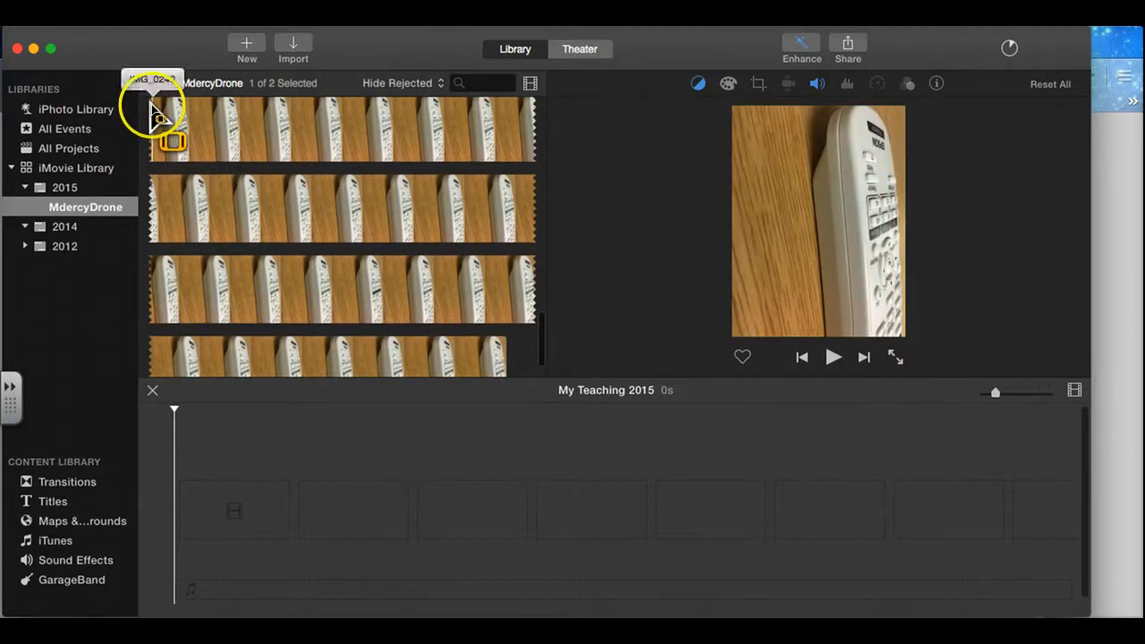
left_click_drag(152, 112, 522, 372)
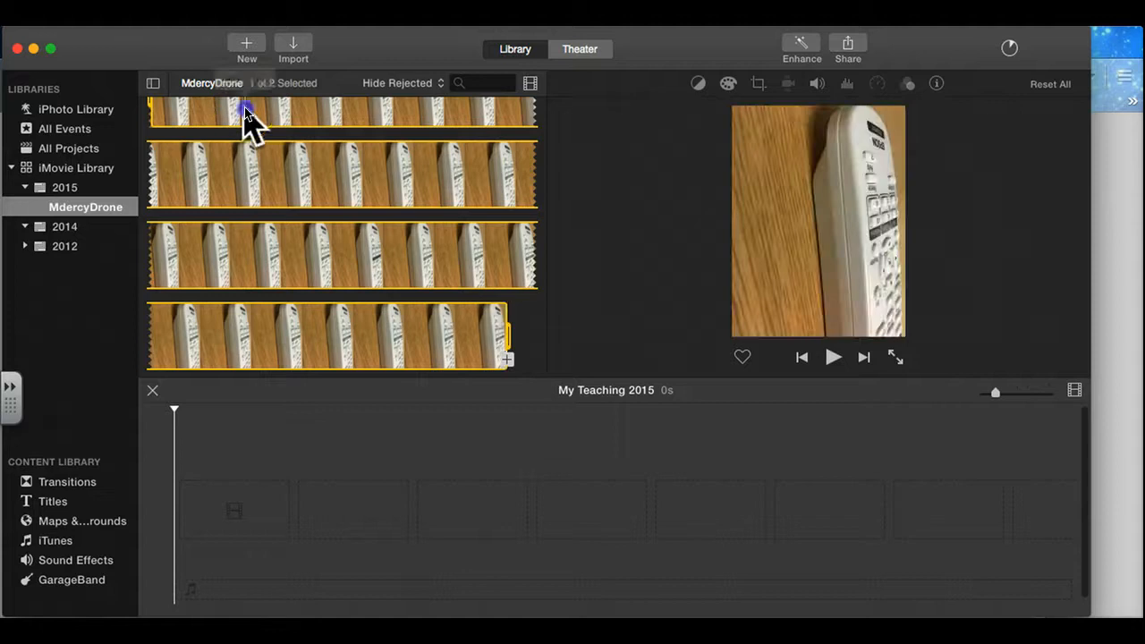
left_click_drag(271, 365, 190, 517)
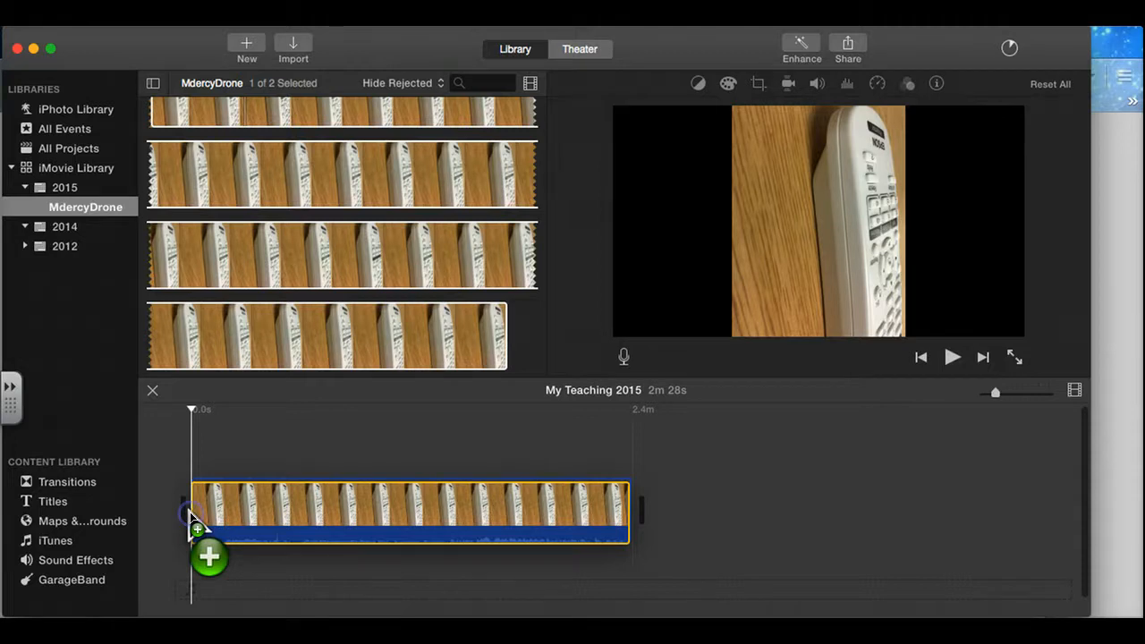
left_click_drag(190, 511, 189, 514)
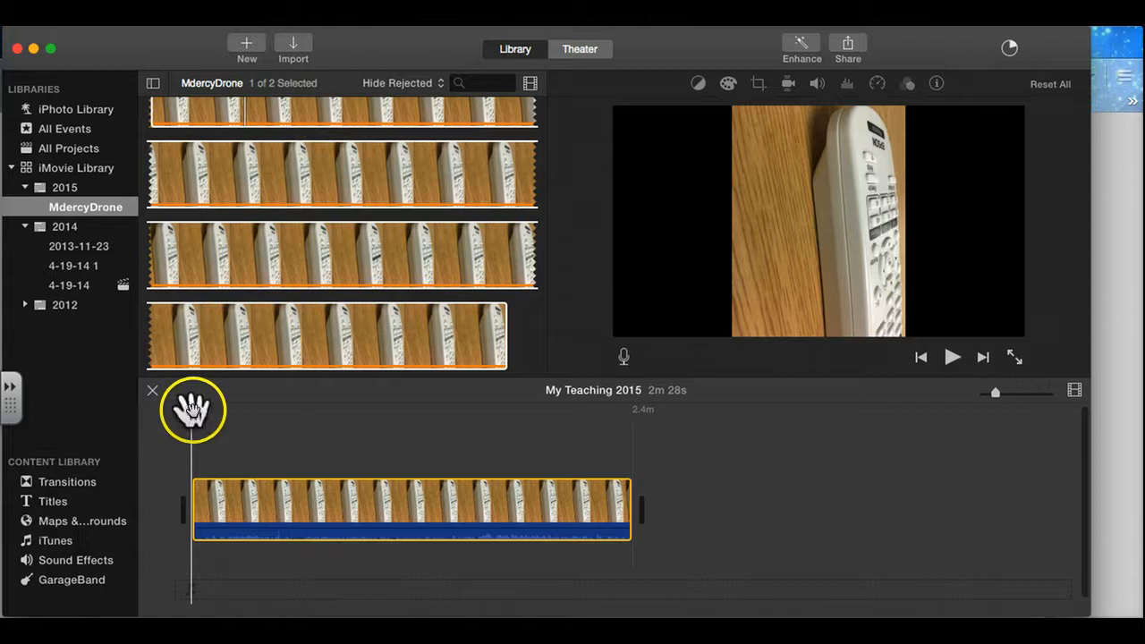
left_click_drag(192, 408, 274, 385)
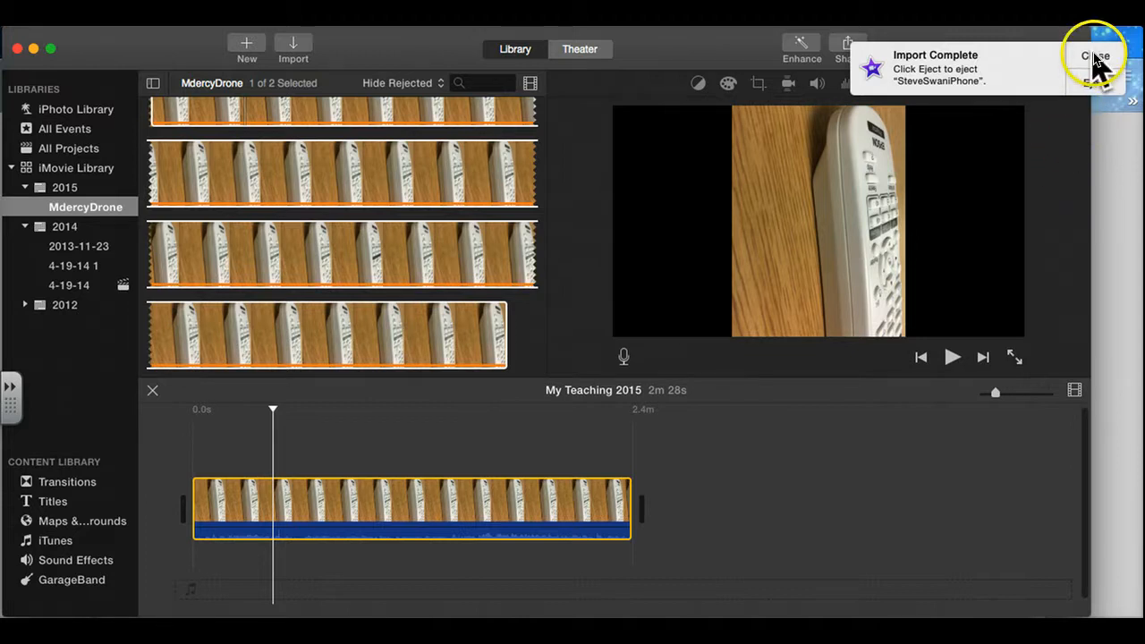
Dismiss the Import Complete notice and right-click the timeline clip at the playhead.
left_click(1095, 55)
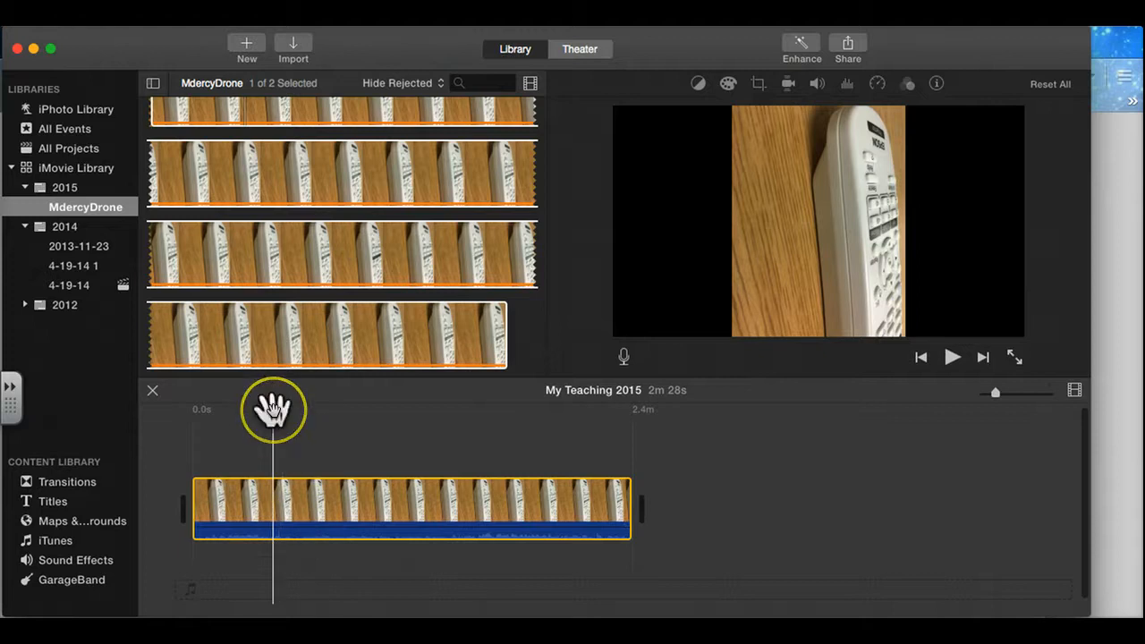
left_click(502, 364)
left_click(340, 429)
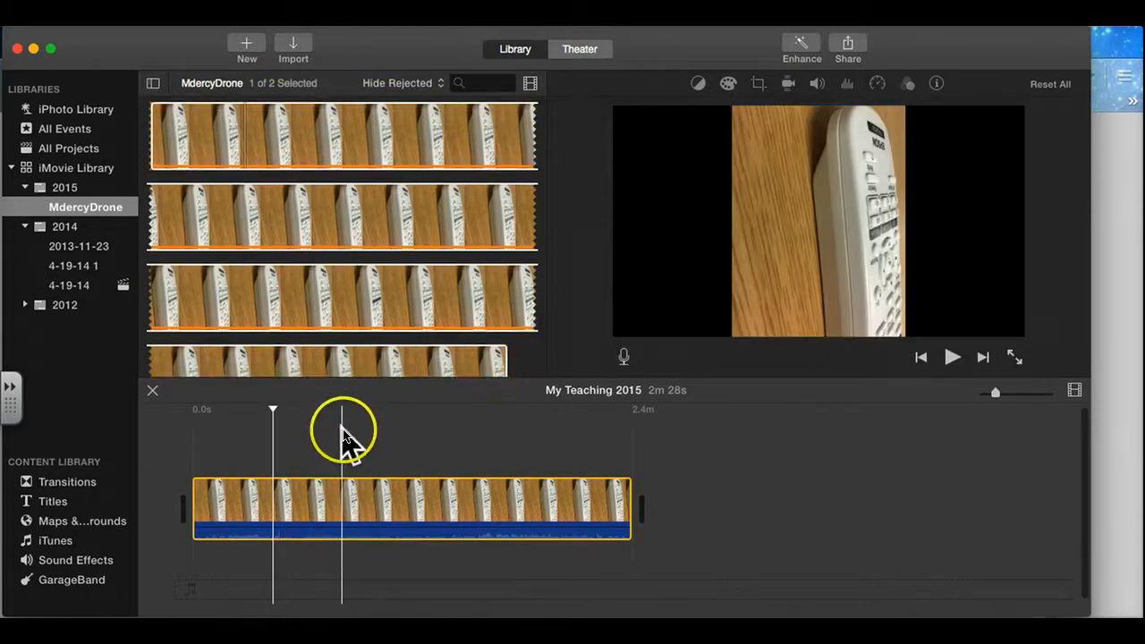
left_click(275, 471)
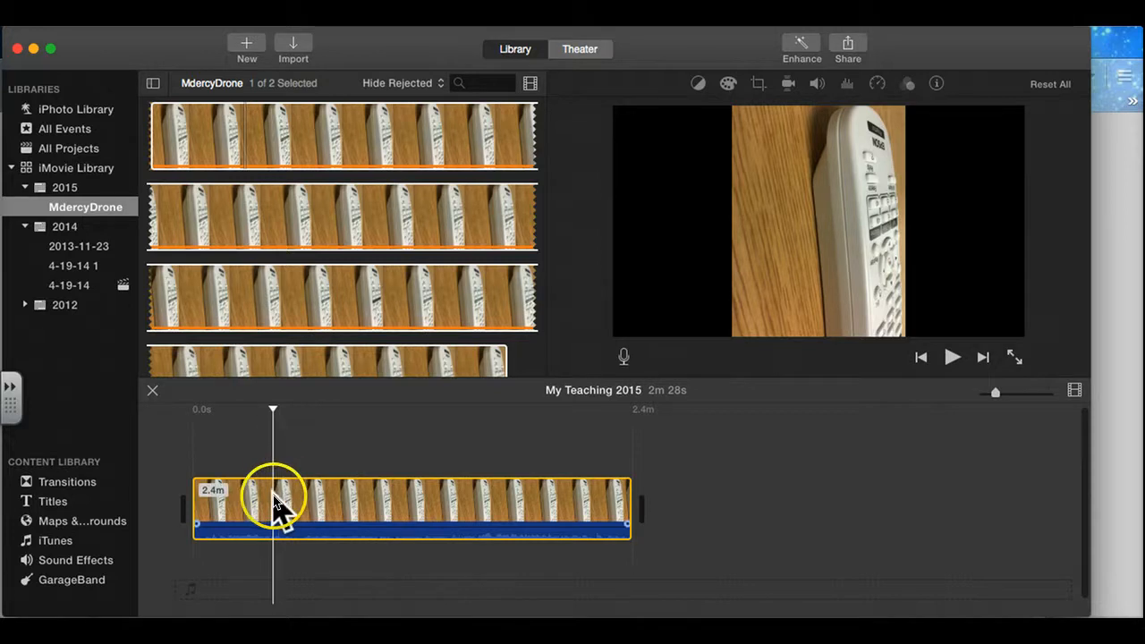
left_click(273, 498)
right_click(273, 499)
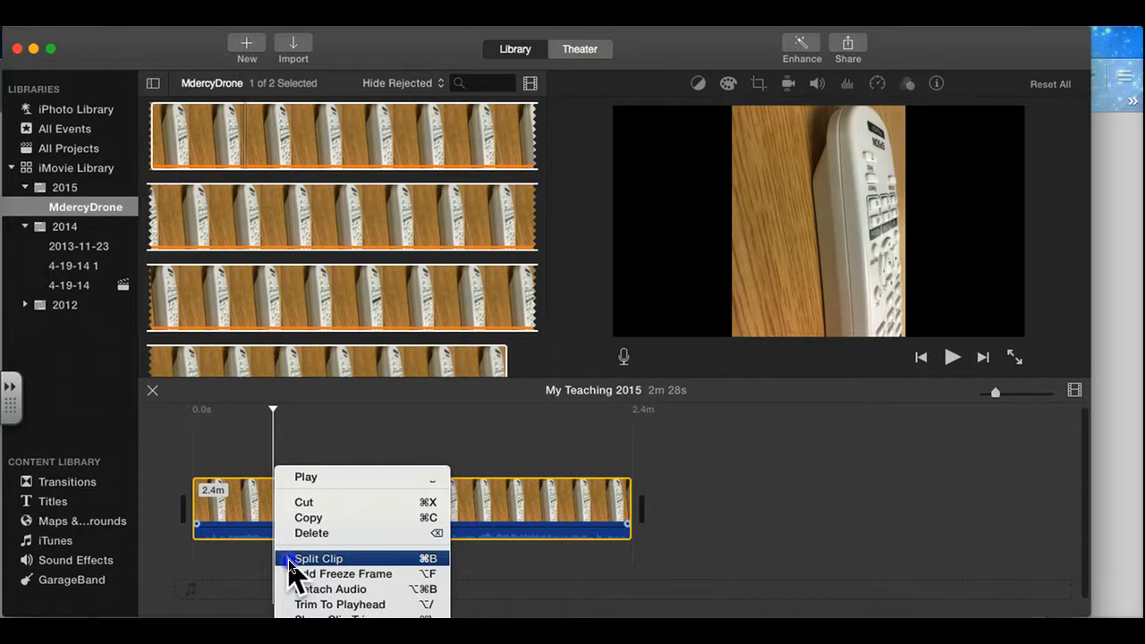
Split the clip twice into a 27.6s opening, 1.4m middle and 35.7s ending.
left_click(318, 559)
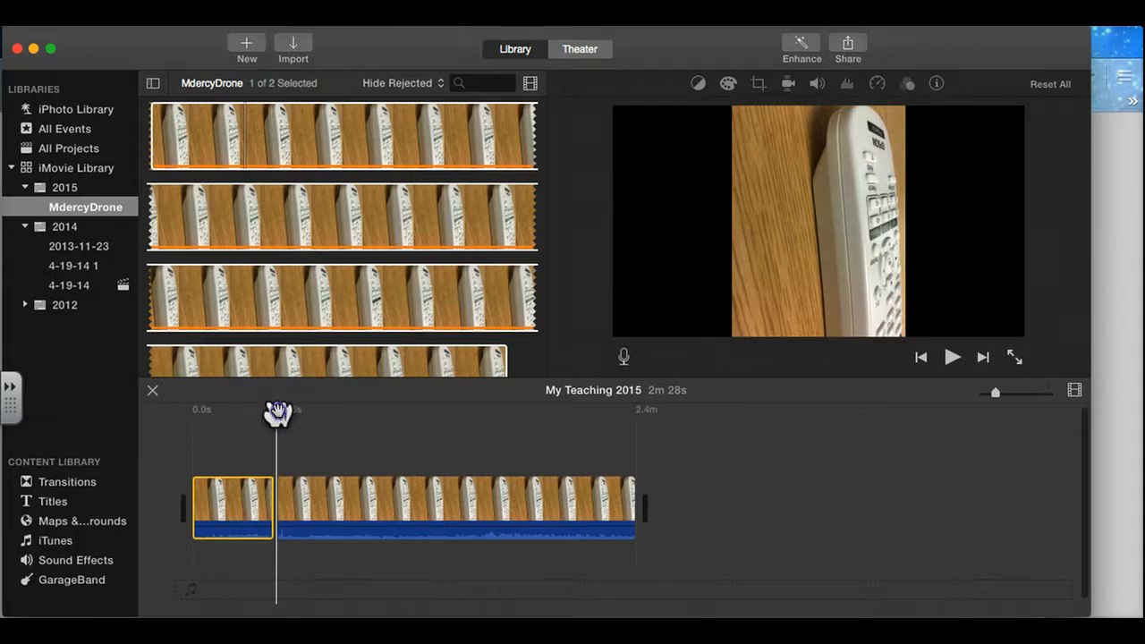
left_click_drag(278, 413, 529, 412)
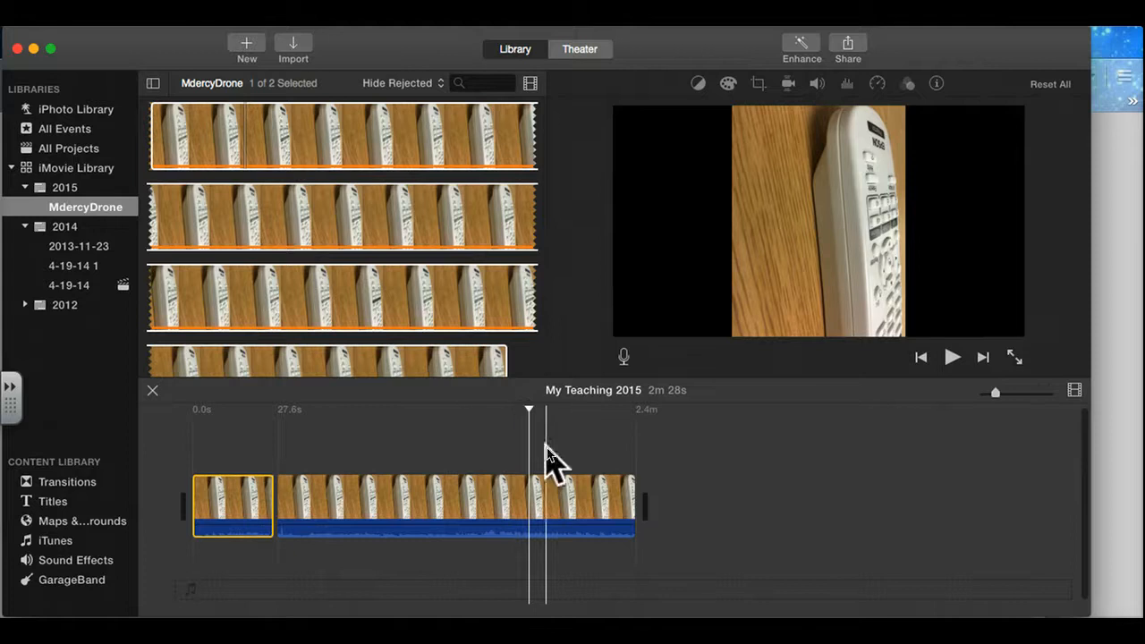
left_click(537, 493)
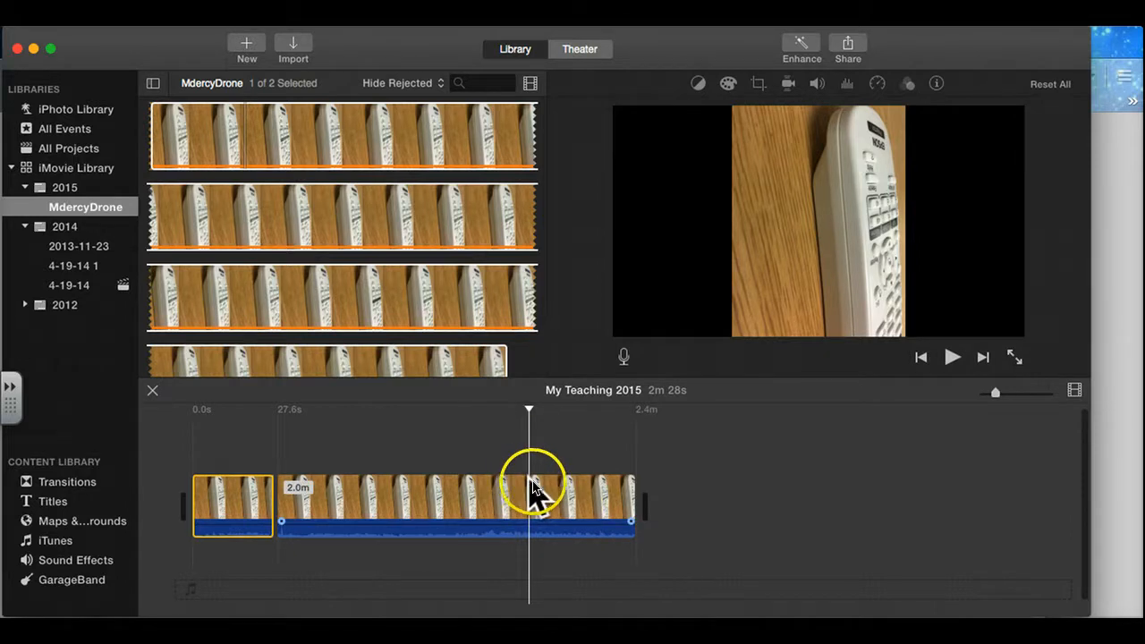
right_click(532, 487)
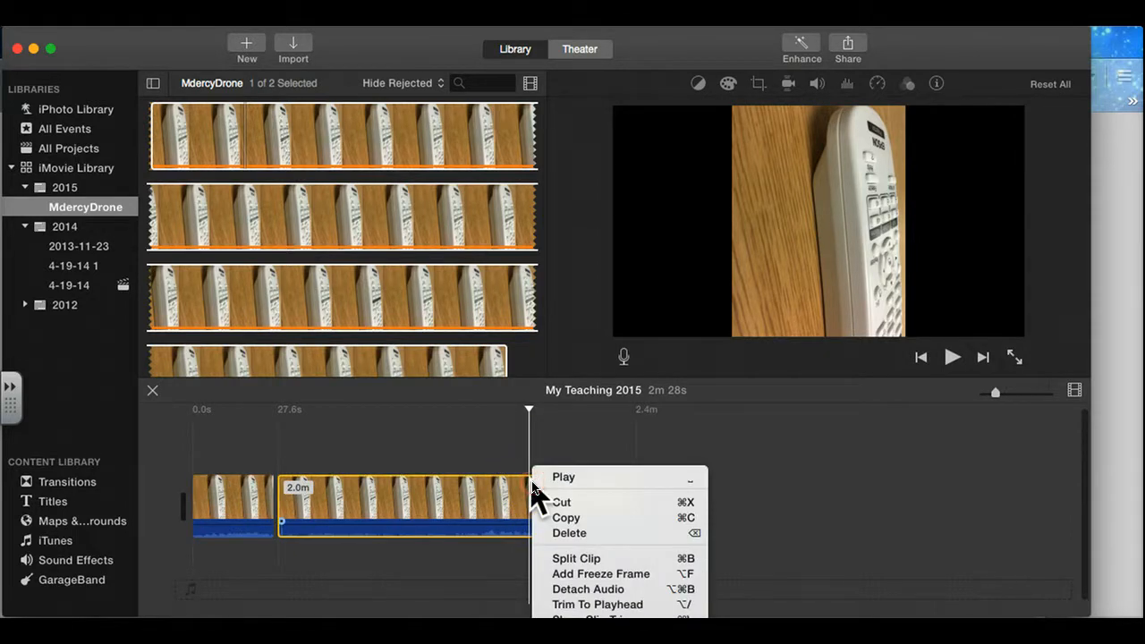
left_click(555, 559)
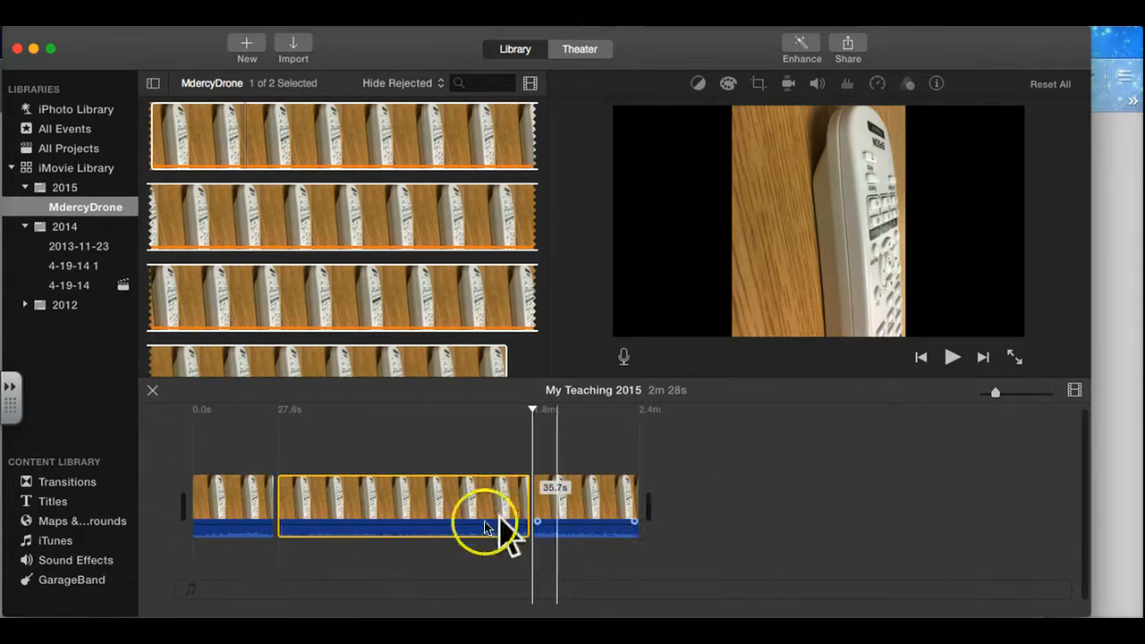
mouse_move(414, 506)
left_mouse_down()
mouse_move(373, 499)
mouse_move(410, 503)
left_mouse_up()
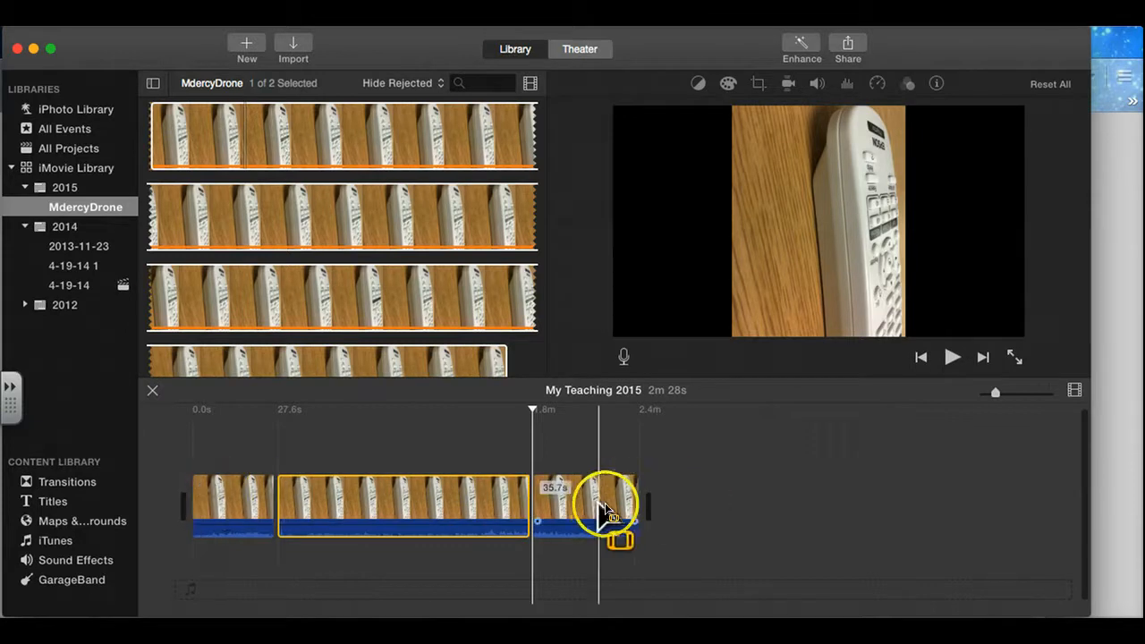
right_click(231, 497)
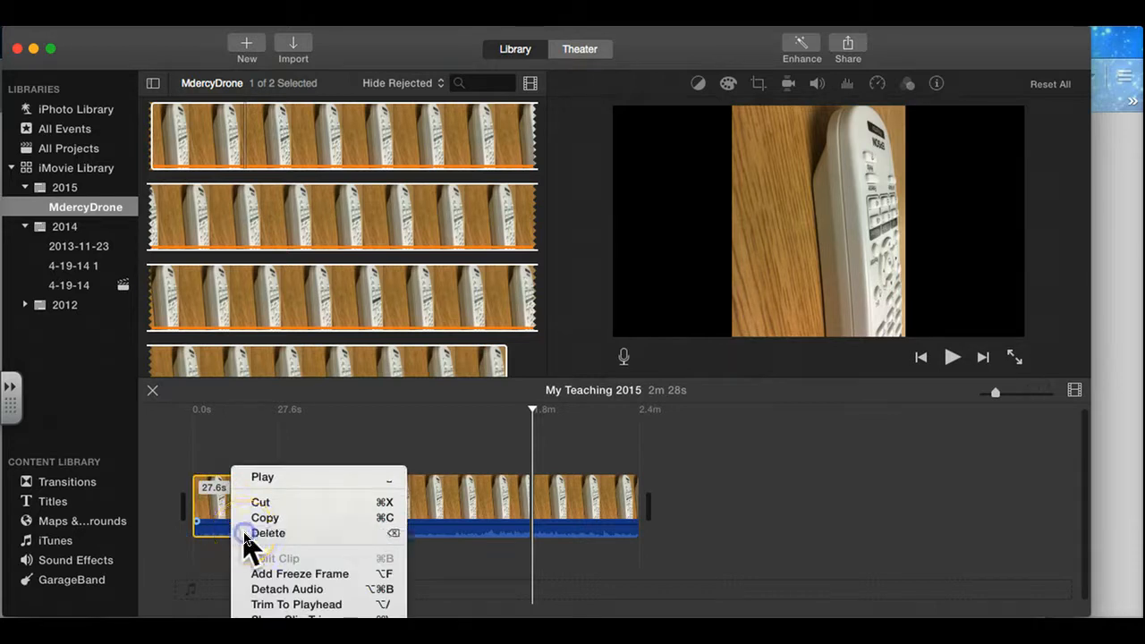
left_click(248, 533)
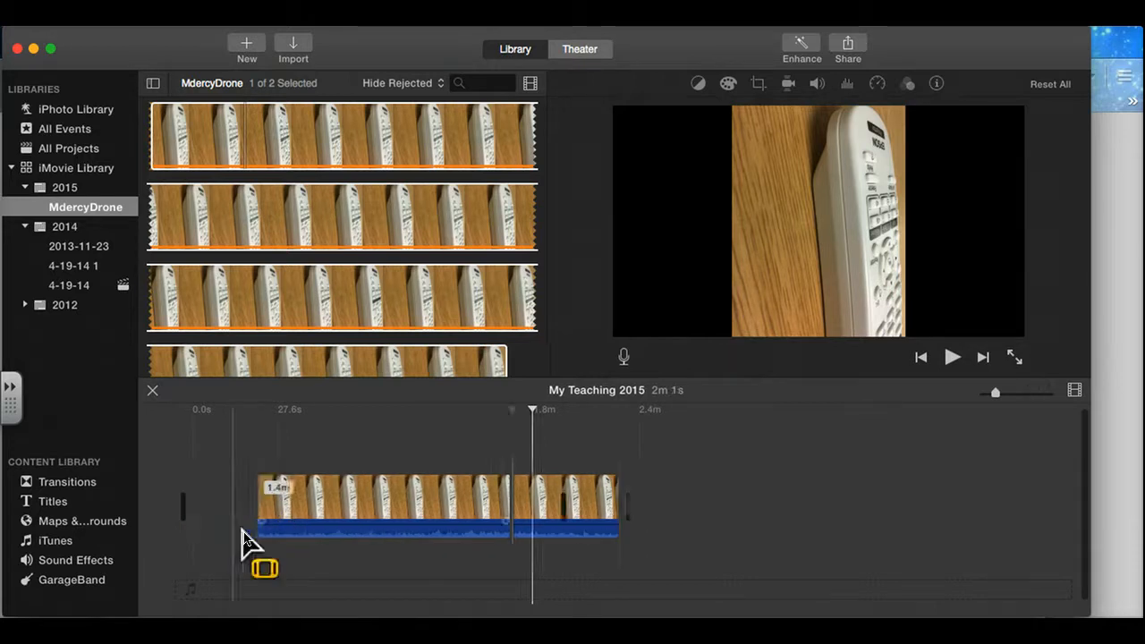
left_click(495, 492)
right_click(497, 500)
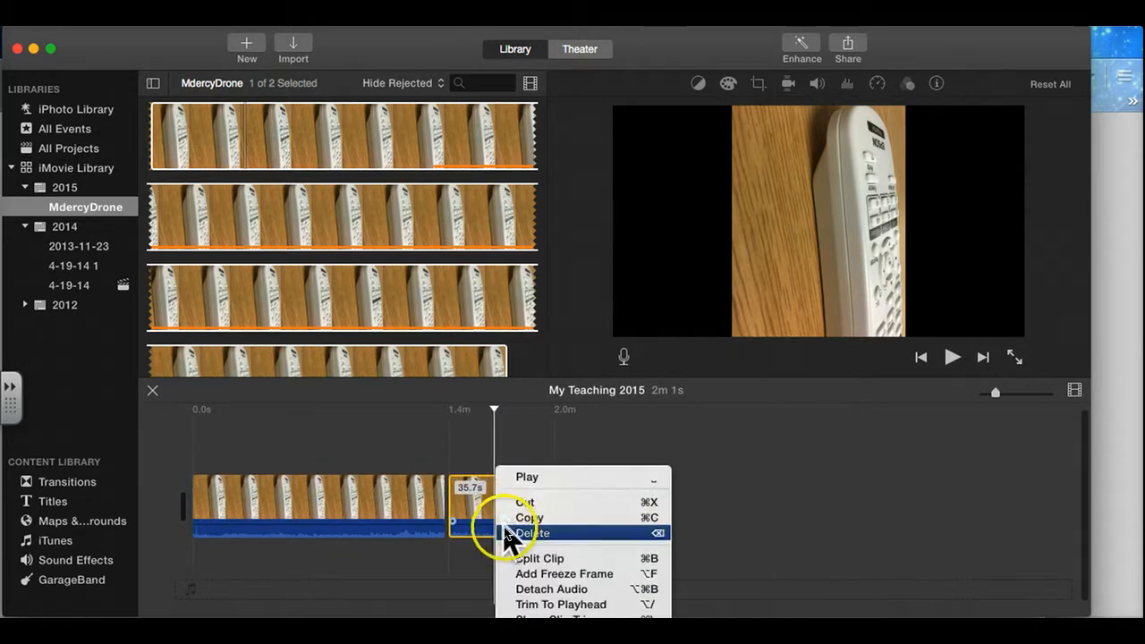
left_click(506, 532)
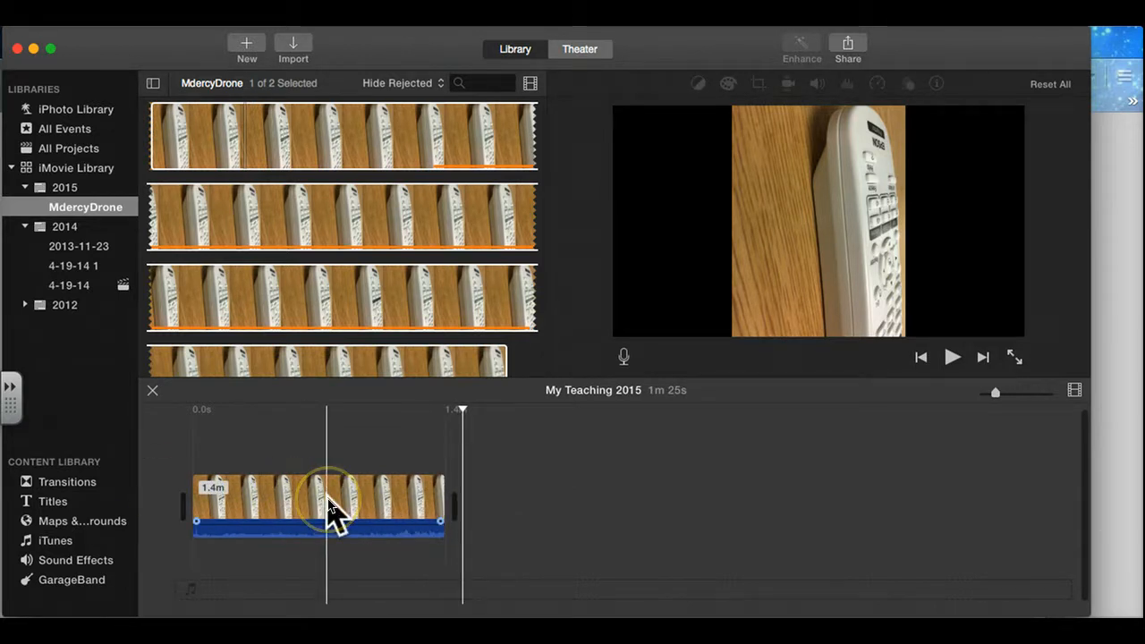
left_click(403, 491)
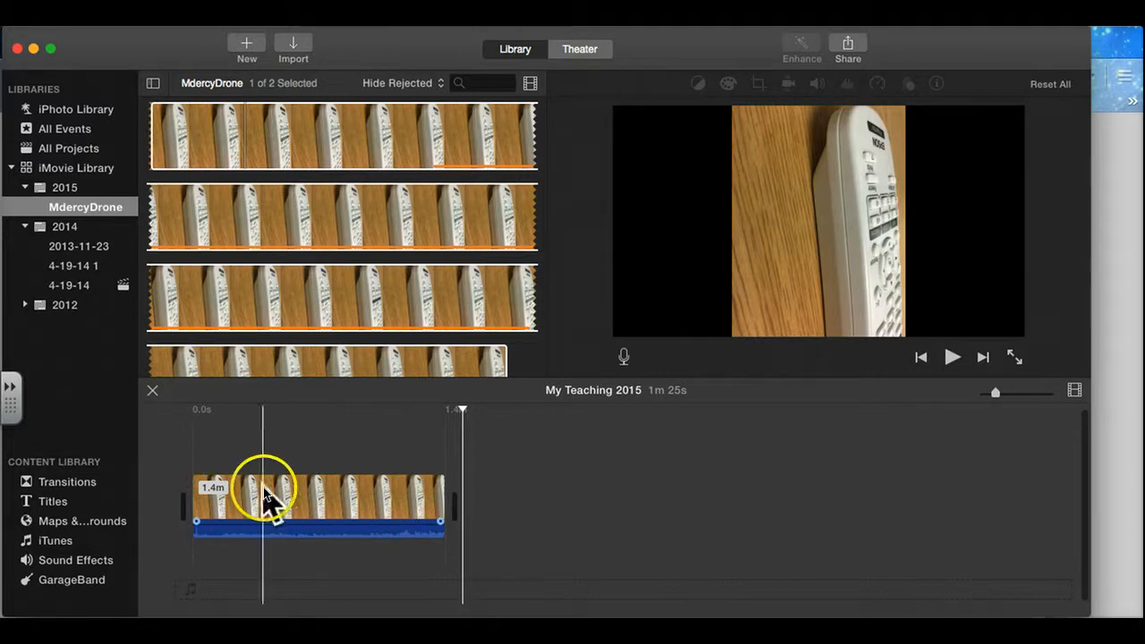
left_click(150, 15)
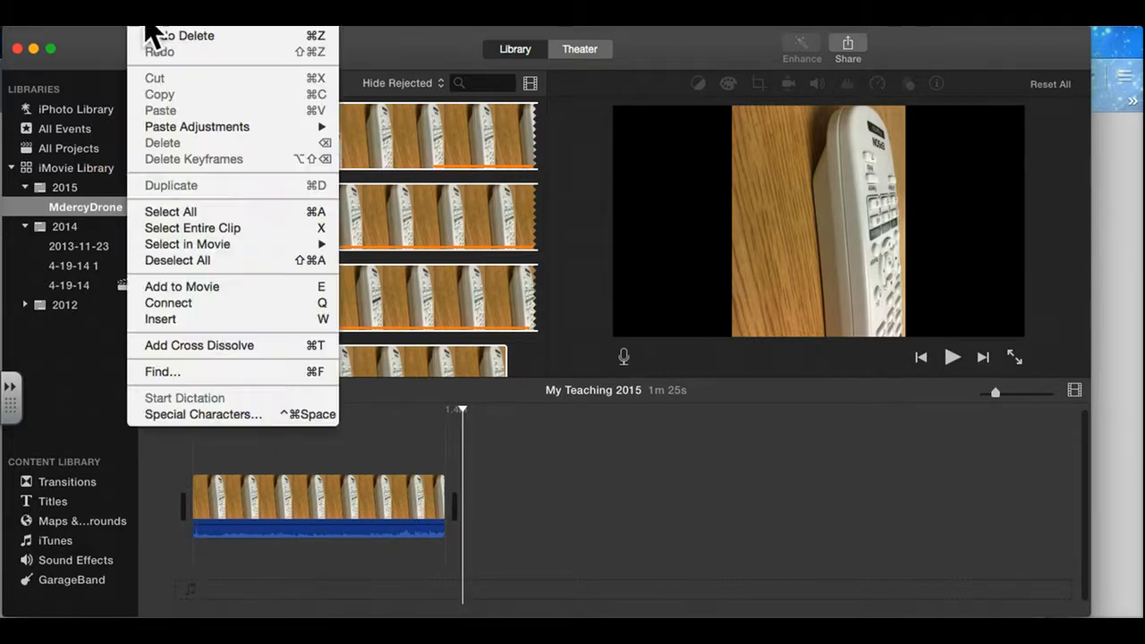
left_click(152, 36)
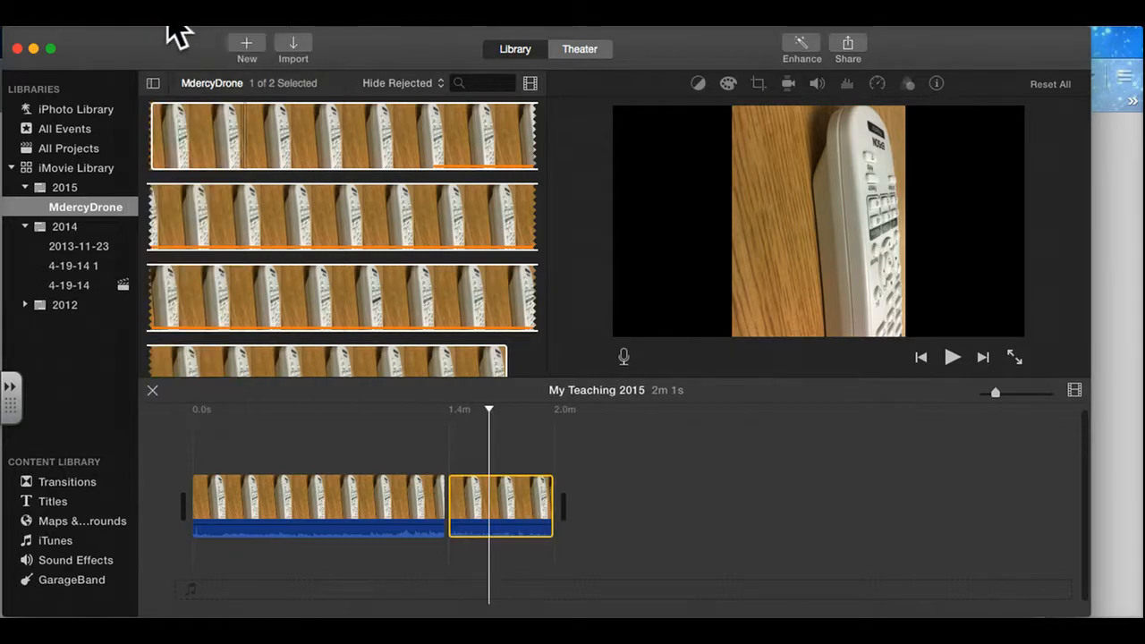
left_click(151, 14)
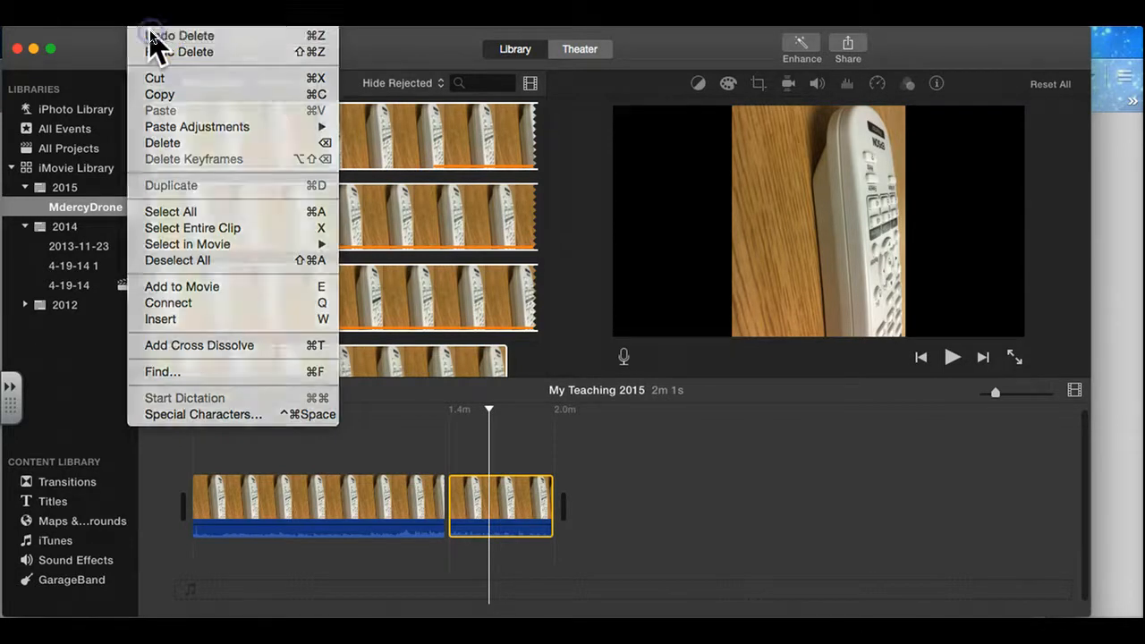
left_click(151, 36)
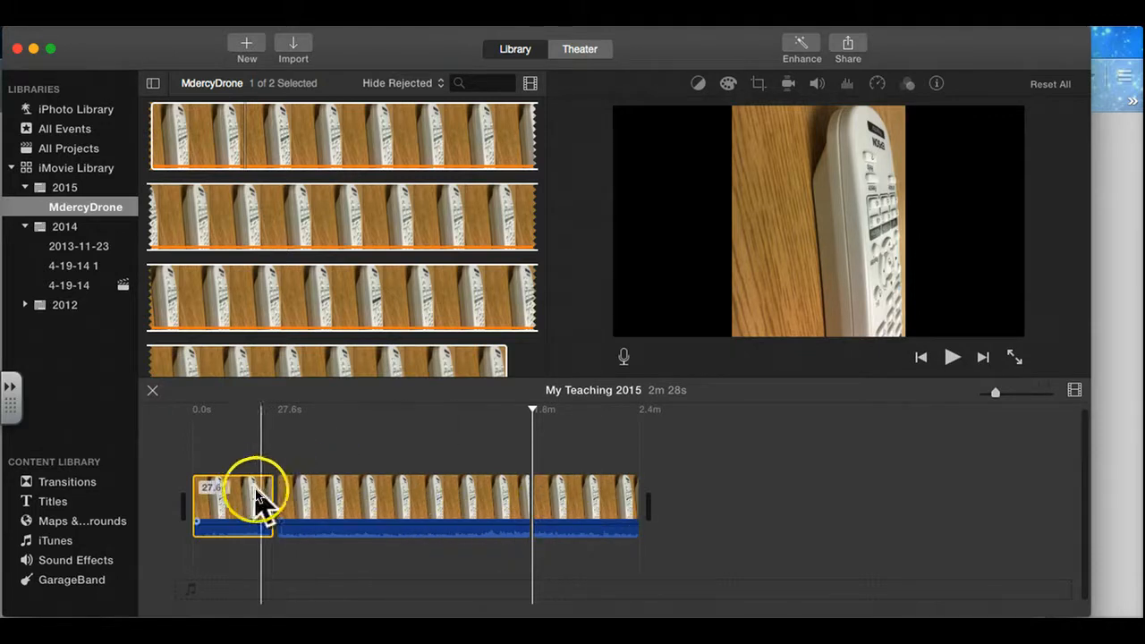
Delete the first and last clips, leaving only the 1m 25s middle piece.
scroll(225, 255, "down", 2)
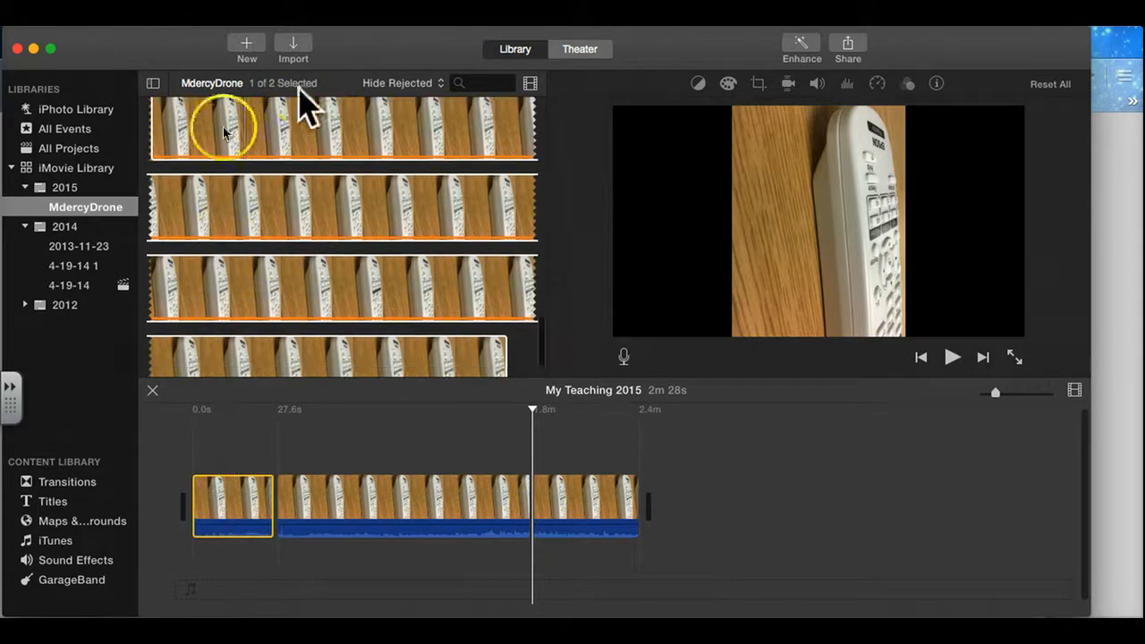
right_click(216, 500)
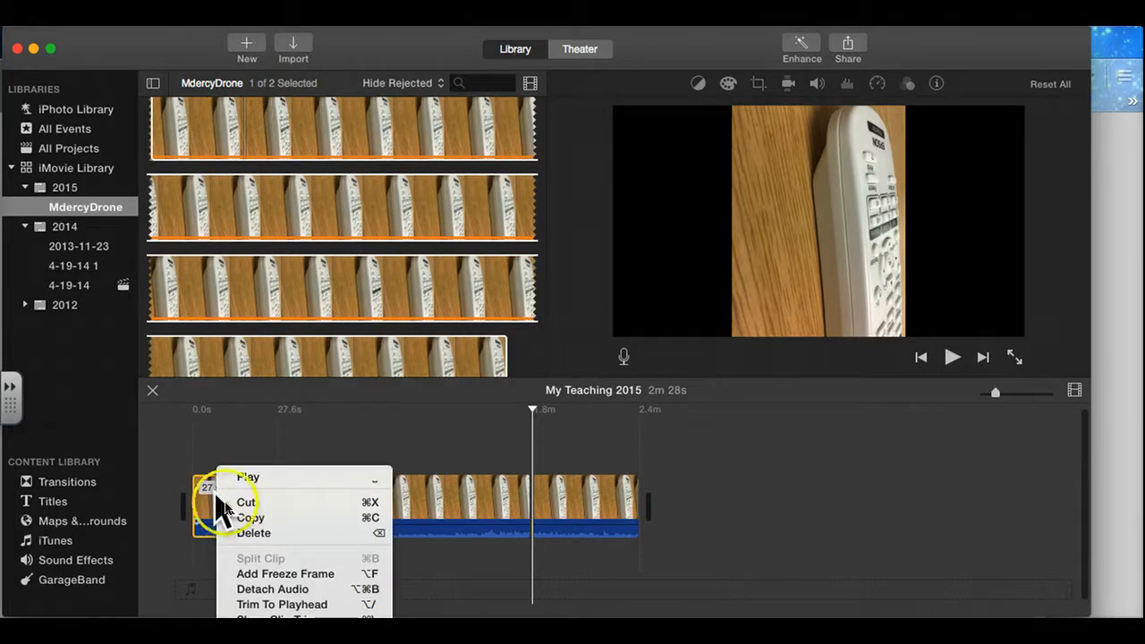
left_click(253, 532)
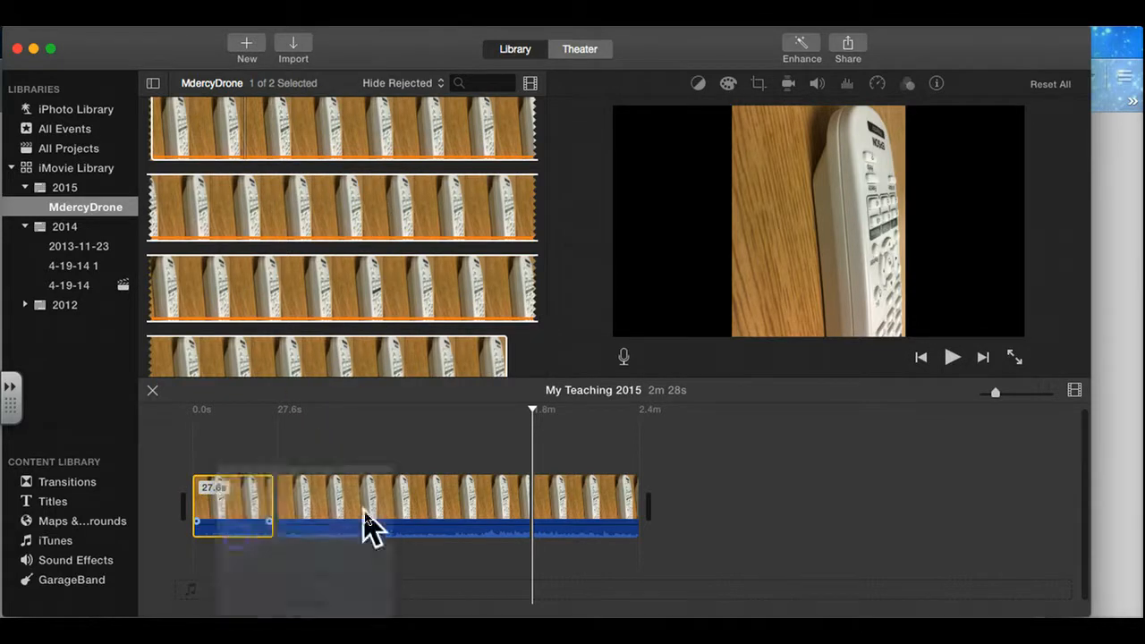
left_click(506, 499)
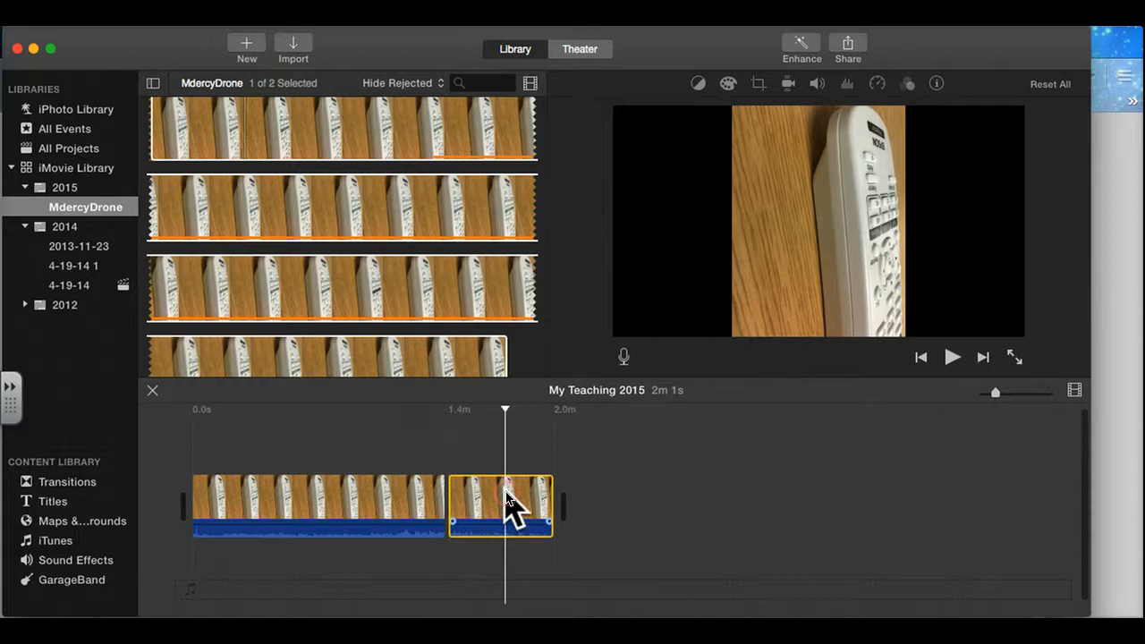
right_click(506, 498)
left_click(506, 533)
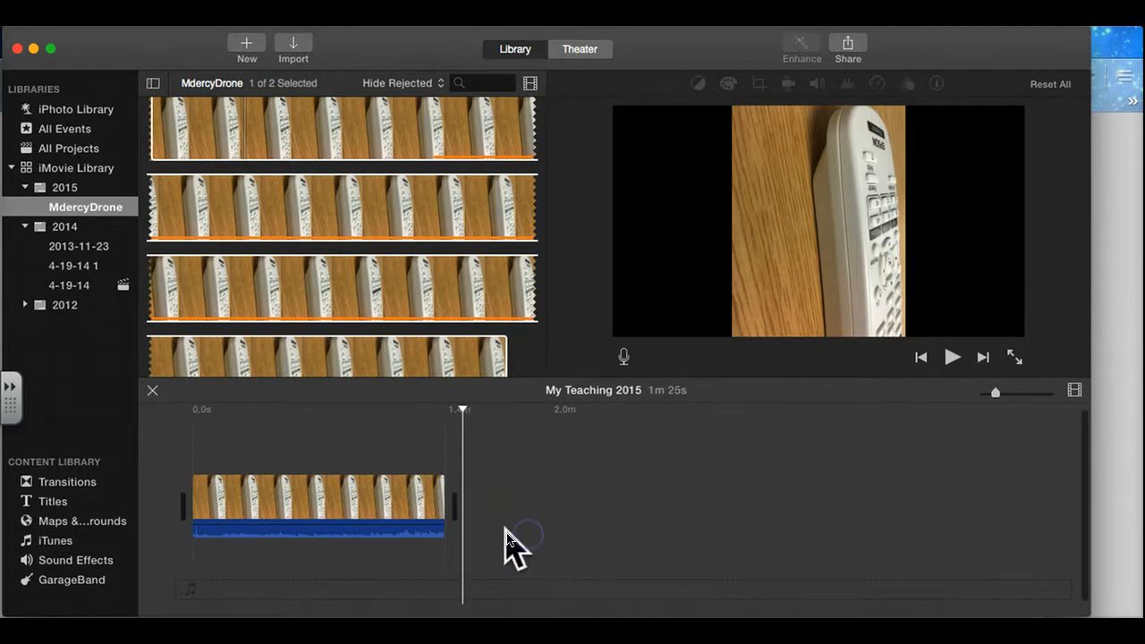
left_click(340, 499)
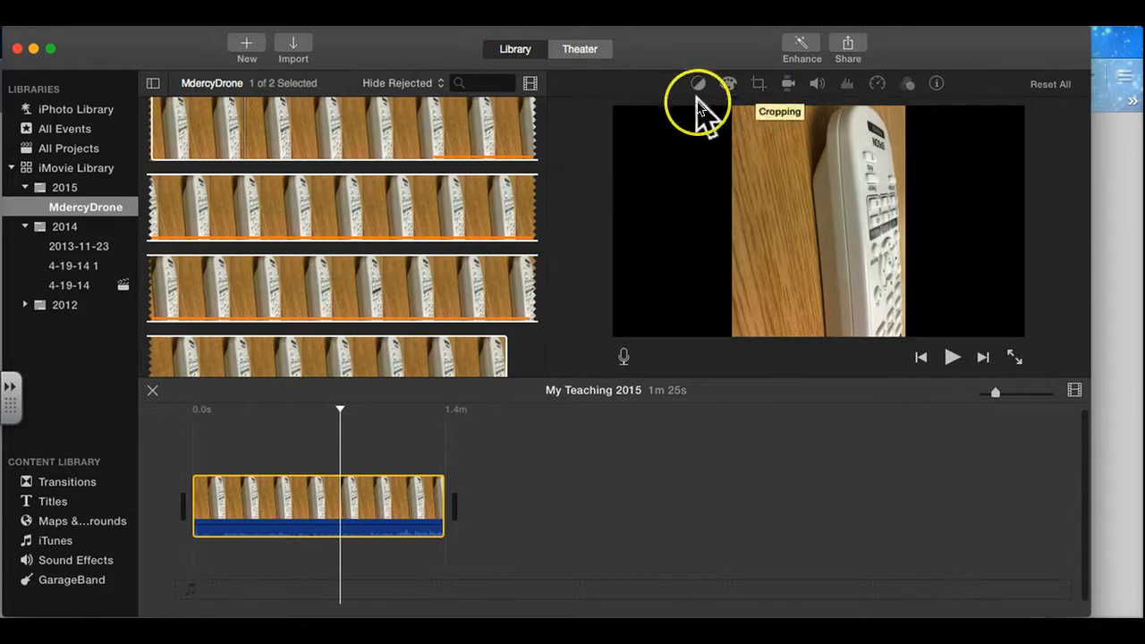
Drag a 4.0s Standard title from Titles to the start of the timeline.
left_click(56, 505)
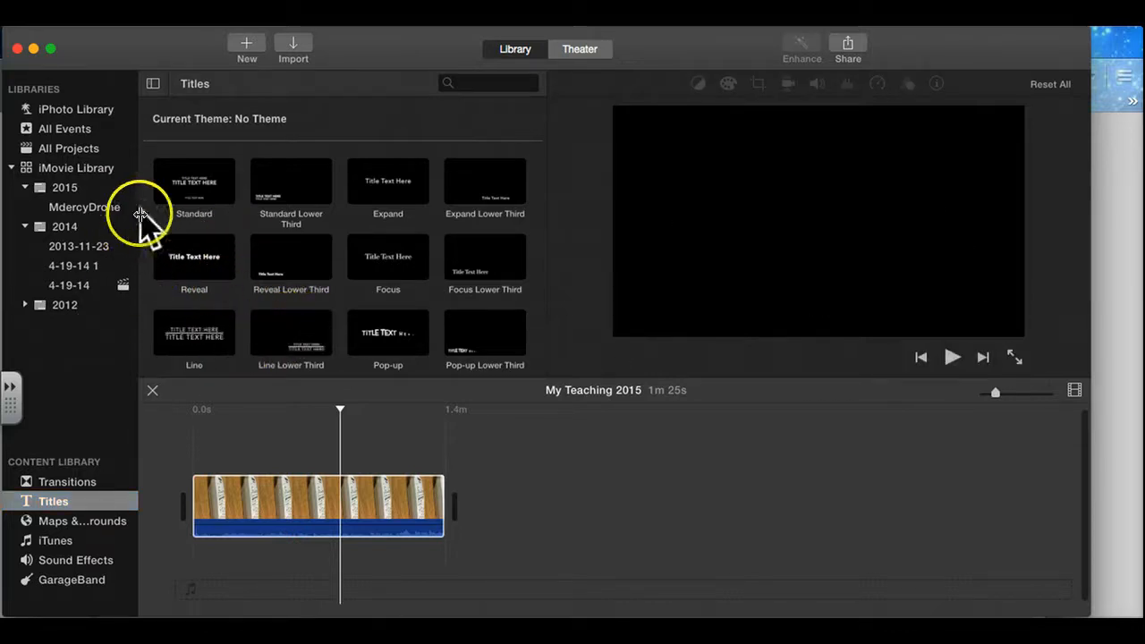
left_click_drag(199, 185, 196, 504)
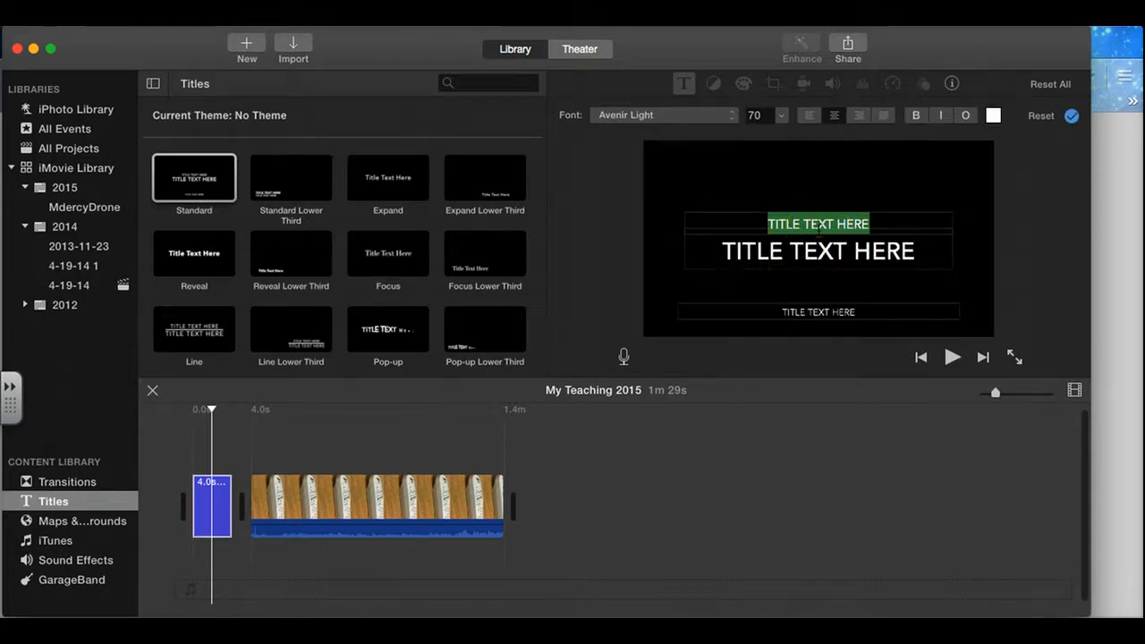
Set the title lines to MARCH 16, 2015, MY TEACHING and the presenter's name, then apply.
type("MARCH 16, 2015")
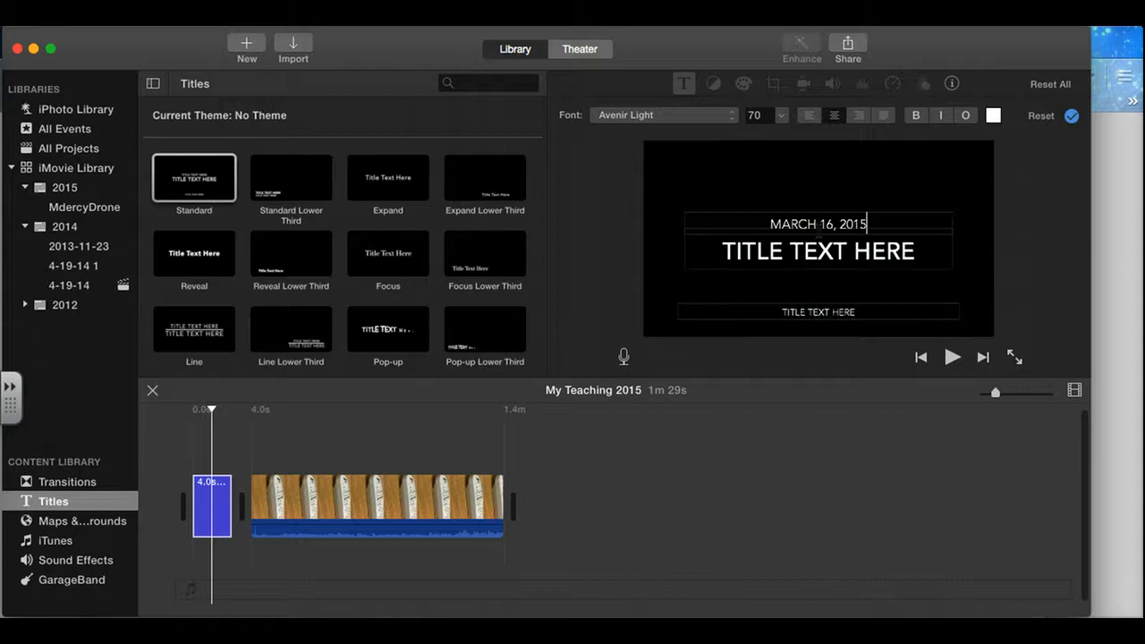
left_click(806, 264)
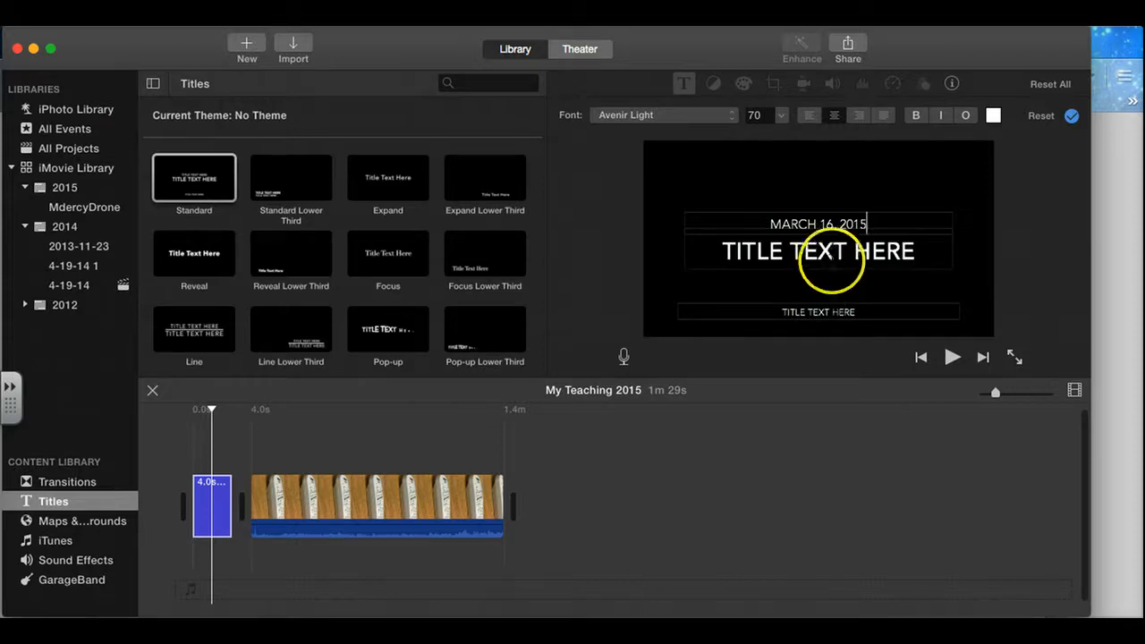
left_click_drag(907, 250, 721, 249)
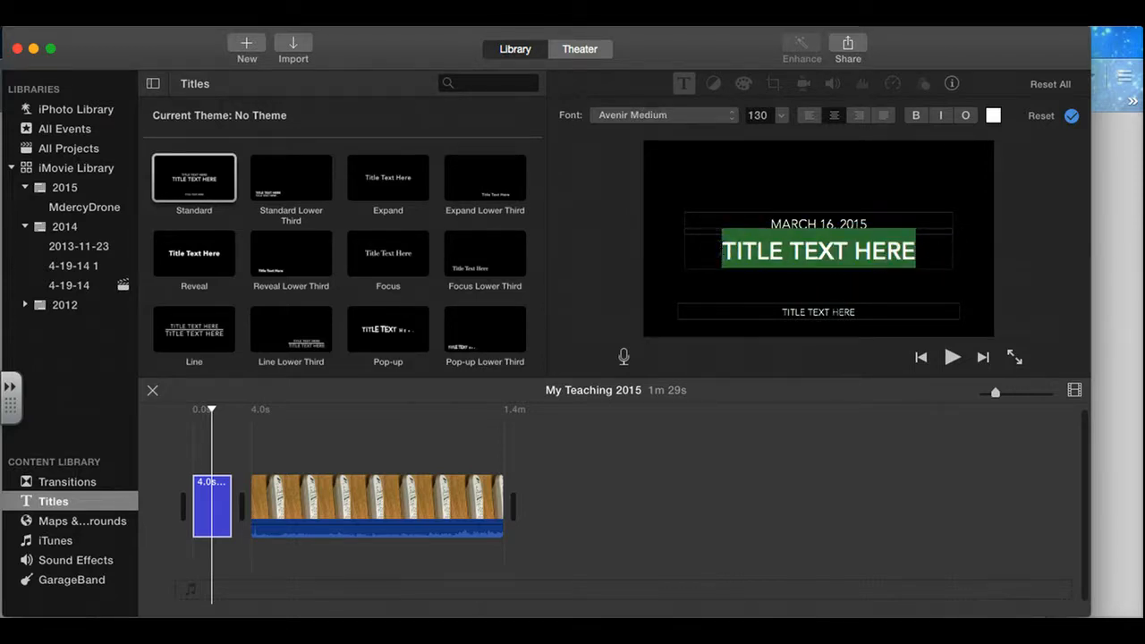
type("MY TEA")
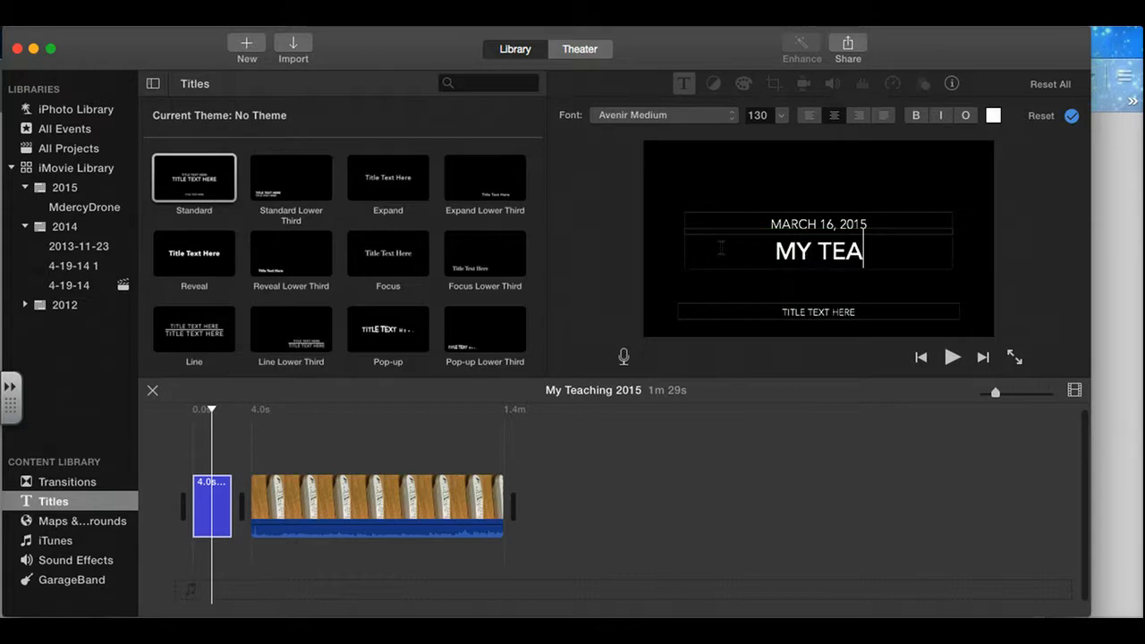
type("CHING")
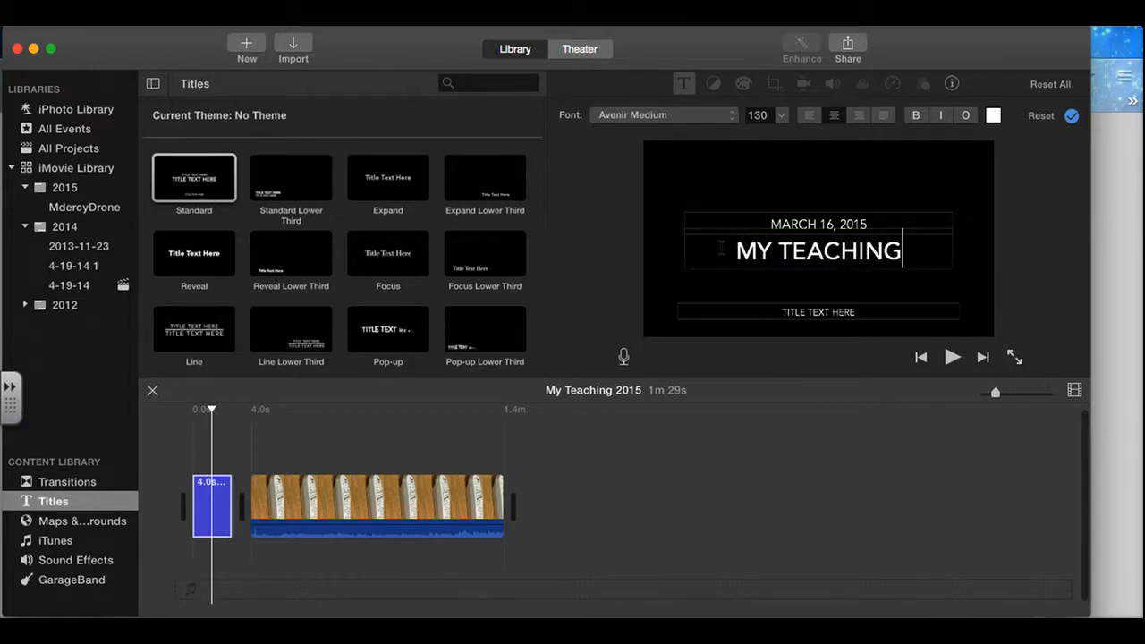
left_click_drag(860, 312, 767, 318)
type("S")
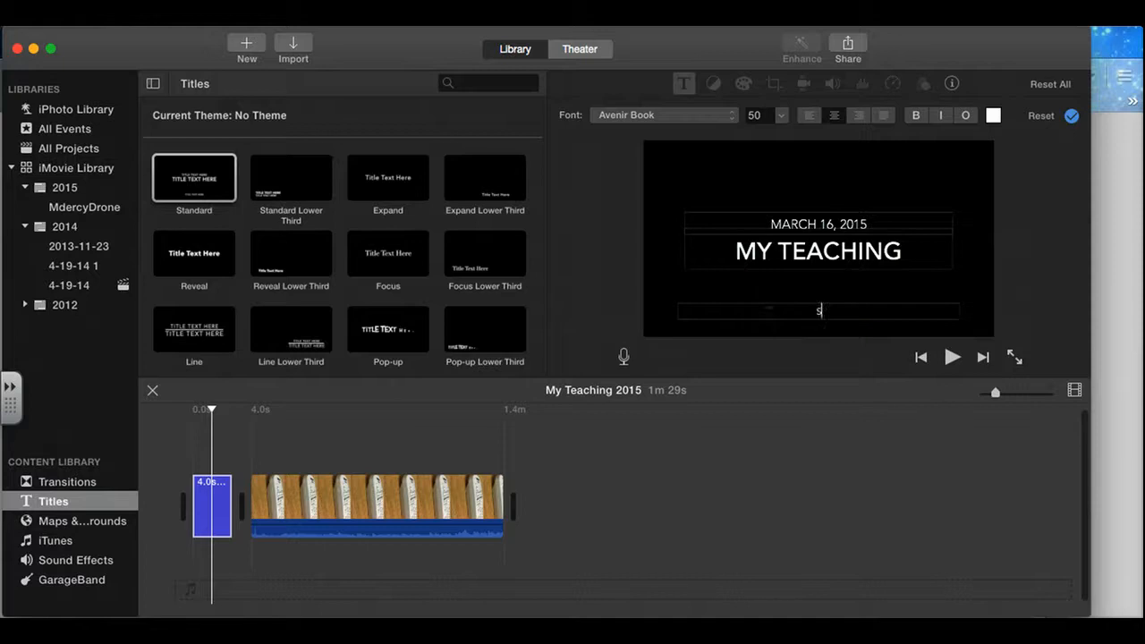
type("TEVE SWAN")
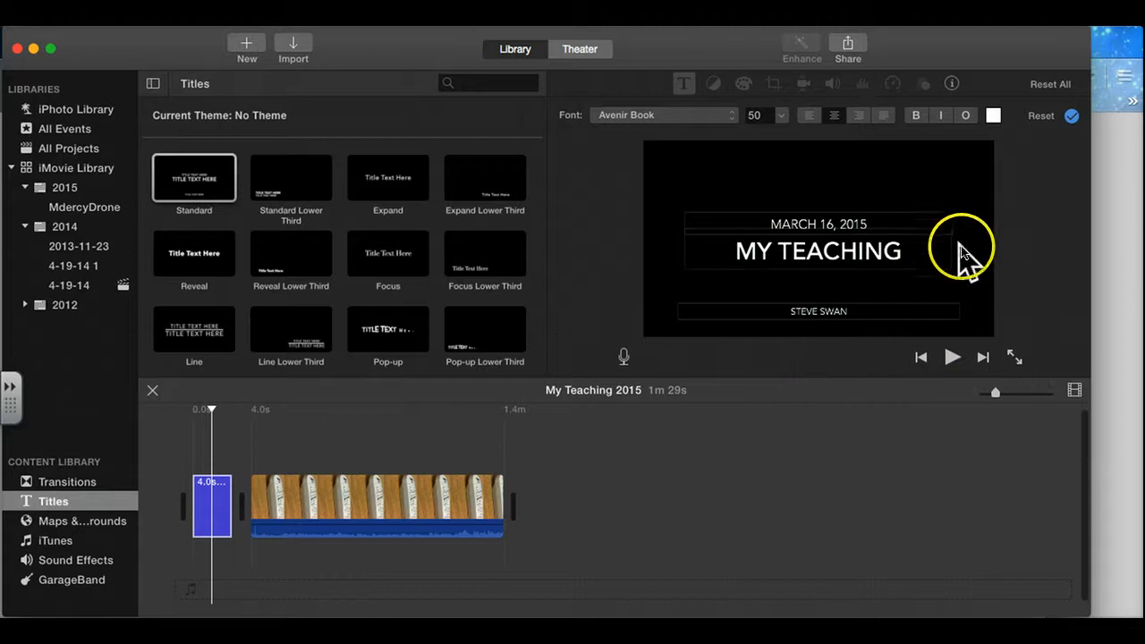
left_click(1074, 117)
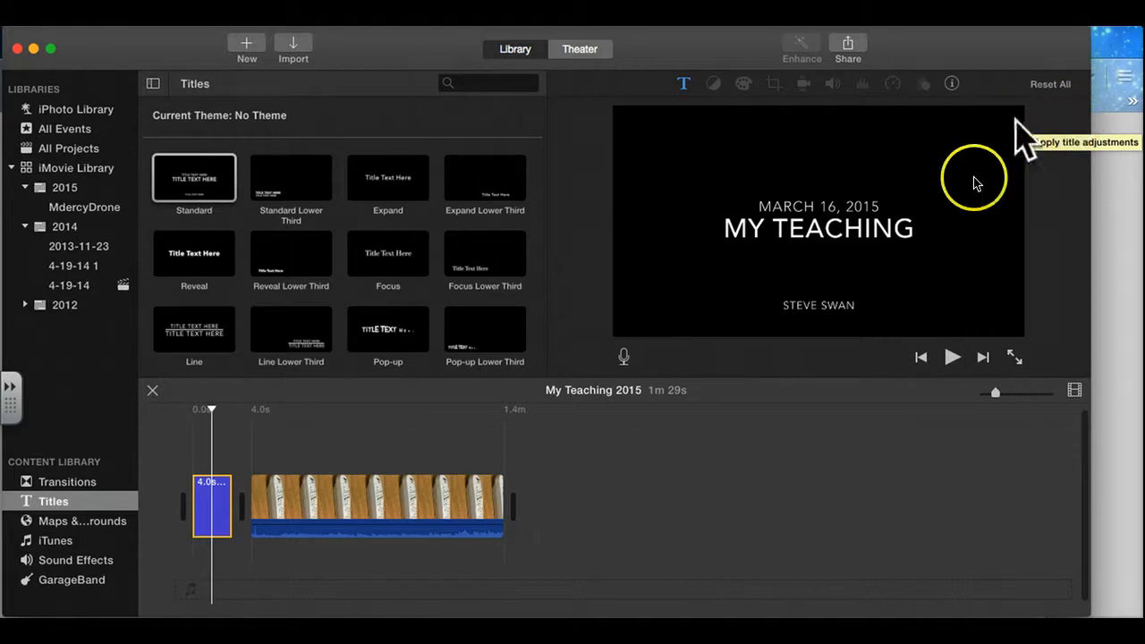
From the Share menu, choose File to export My Teaching 2015.
left_click(855, 48)
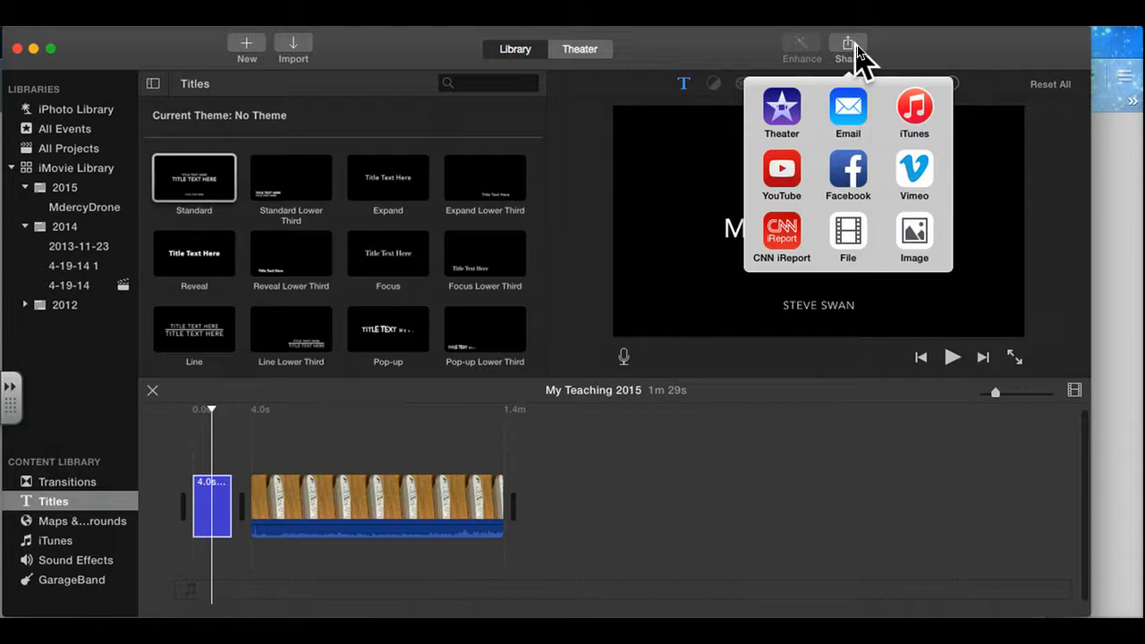
left_click(849, 236)
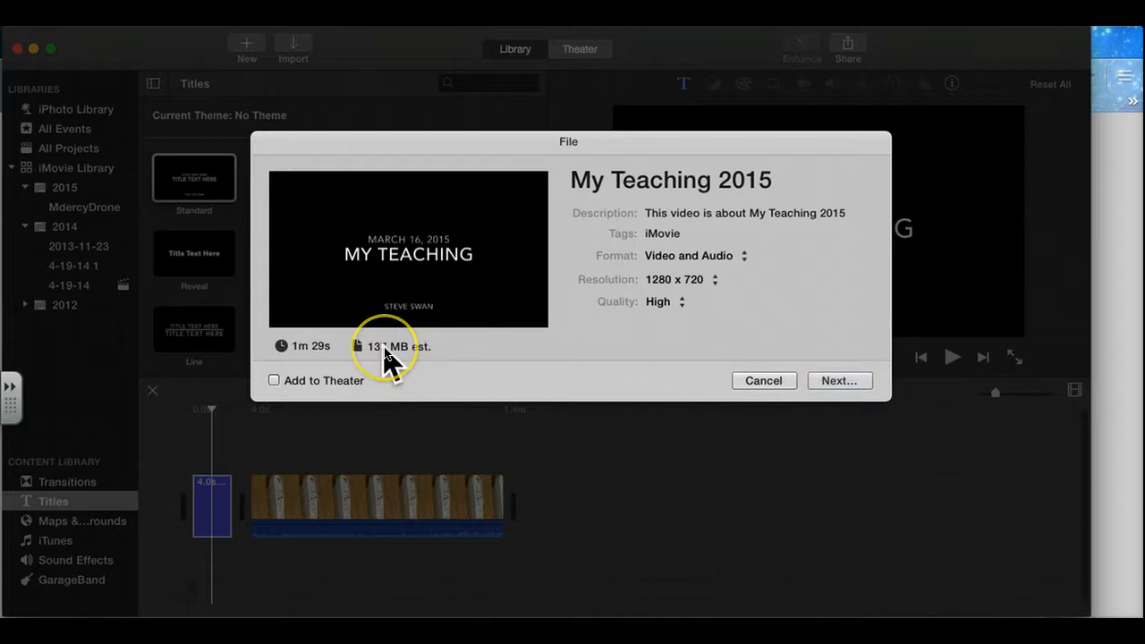
Change the export from High to Low quality and 1280 x 720 to 960 x 540, then continue.
left_click(682, 304)
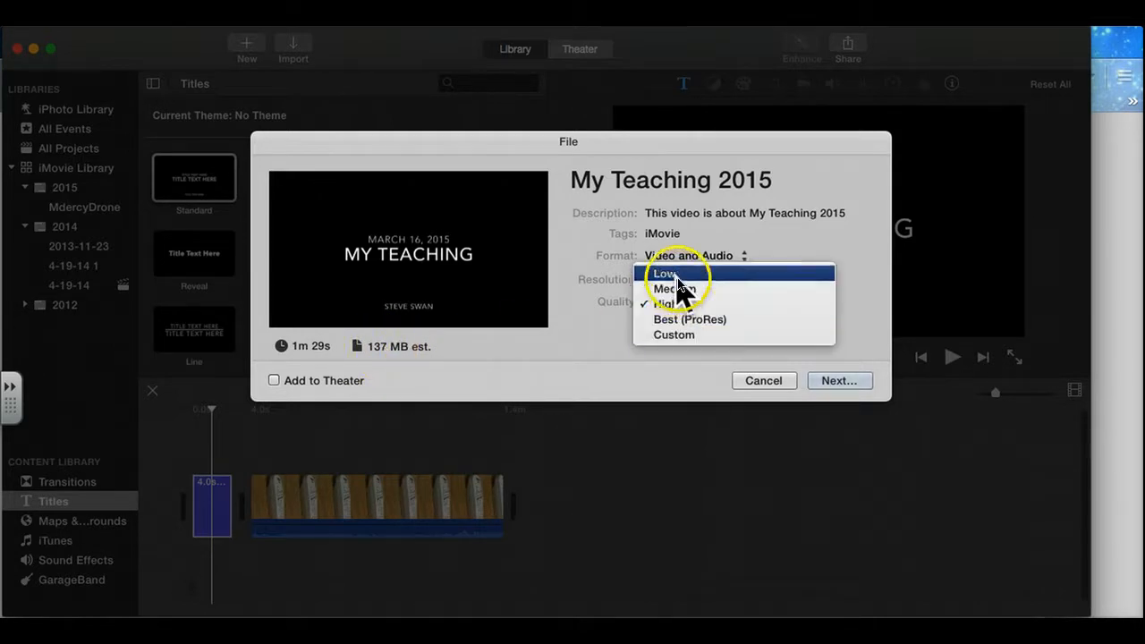
left_click(677, 285)
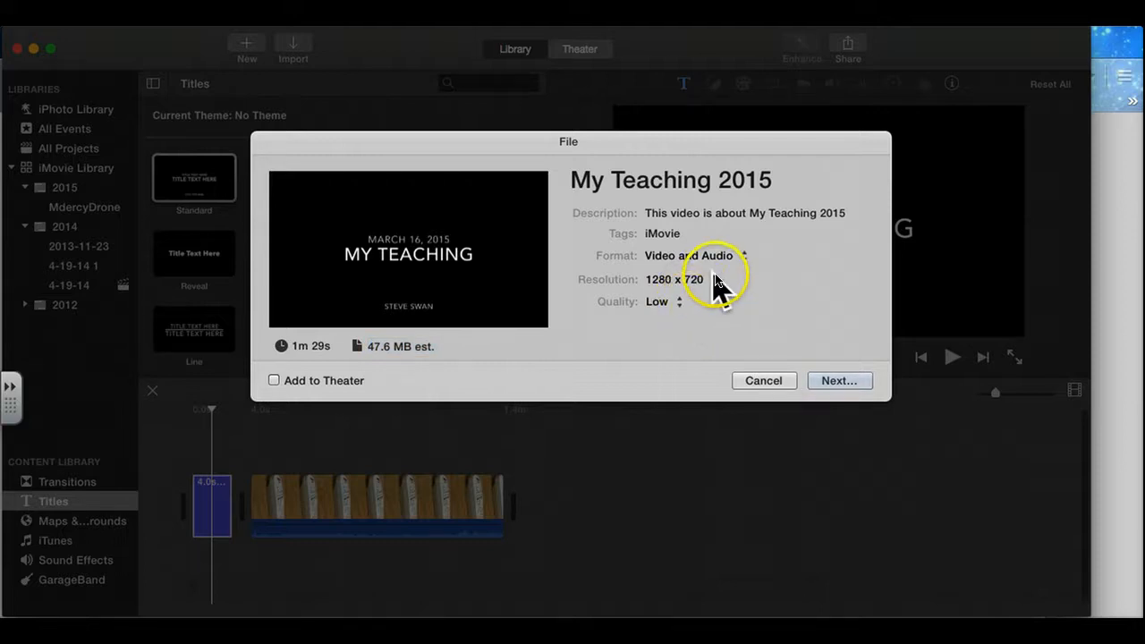
left_click(716, 281)
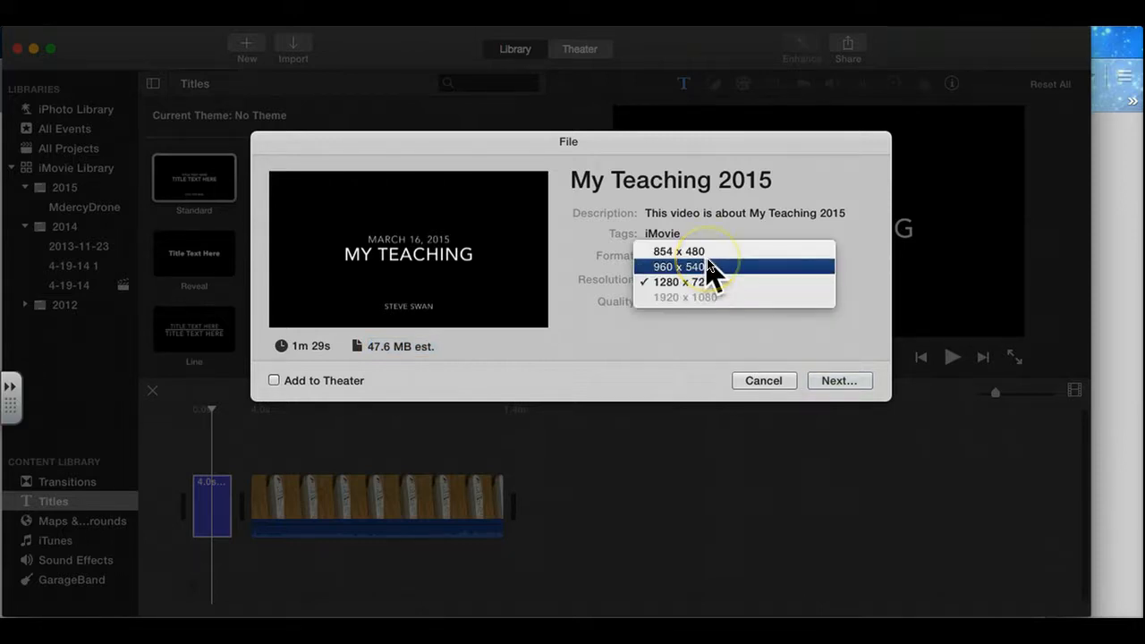
left_click(711, 267)
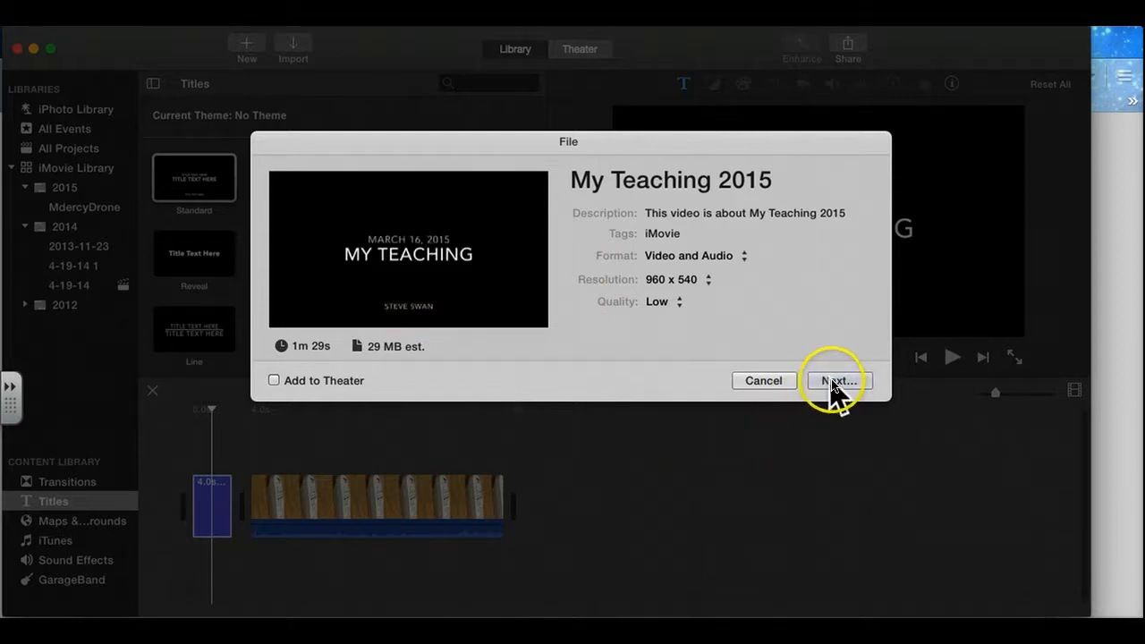
left_click(832, 382)
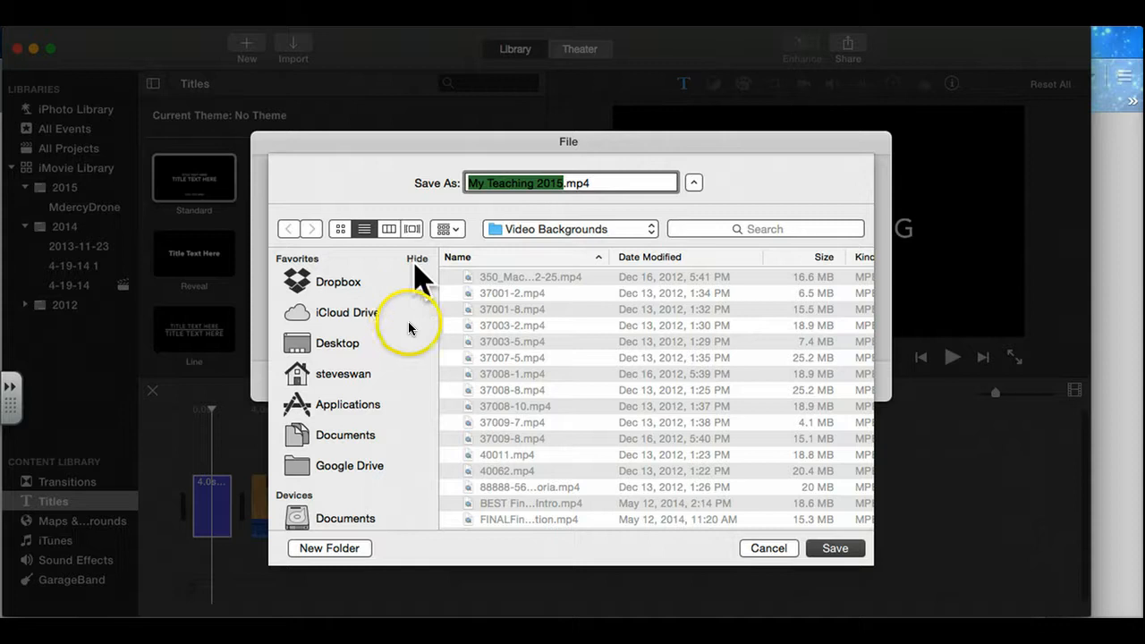
Save My Teaching 2015.mp4 to the Desktop and check the export progress.
left_click(333, 353)
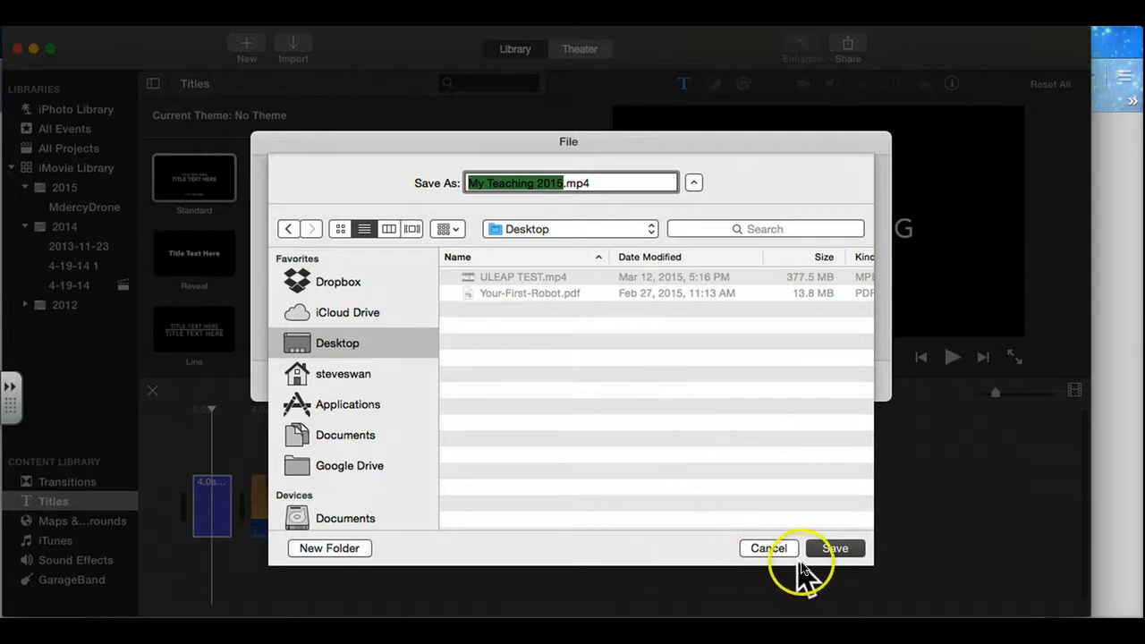
left_click(835, 549)
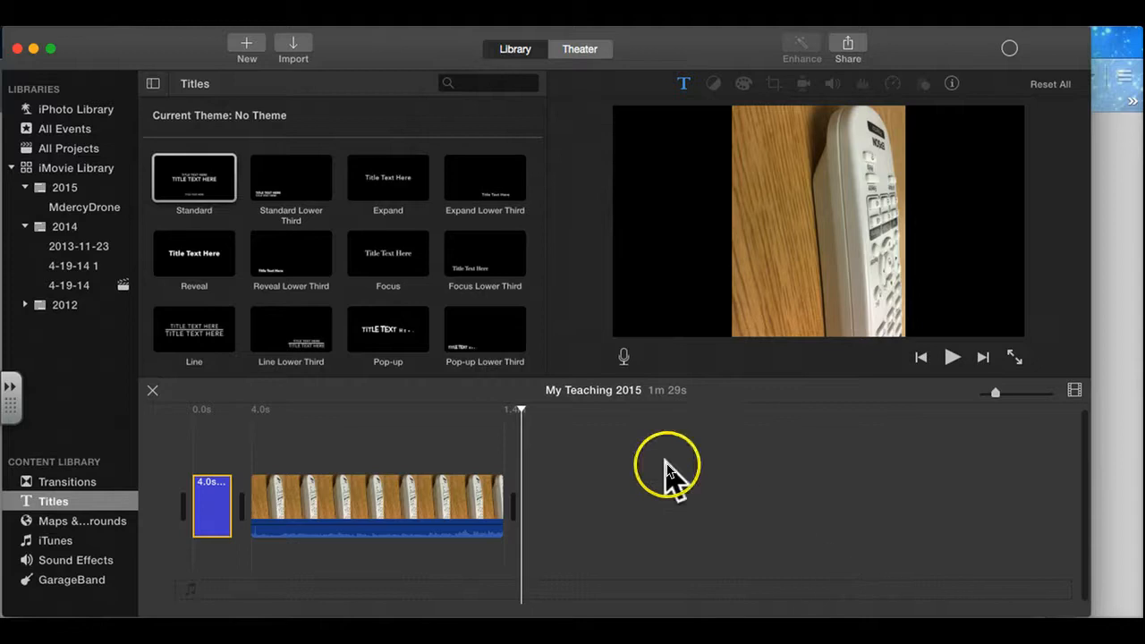
left_click(1016, 58)
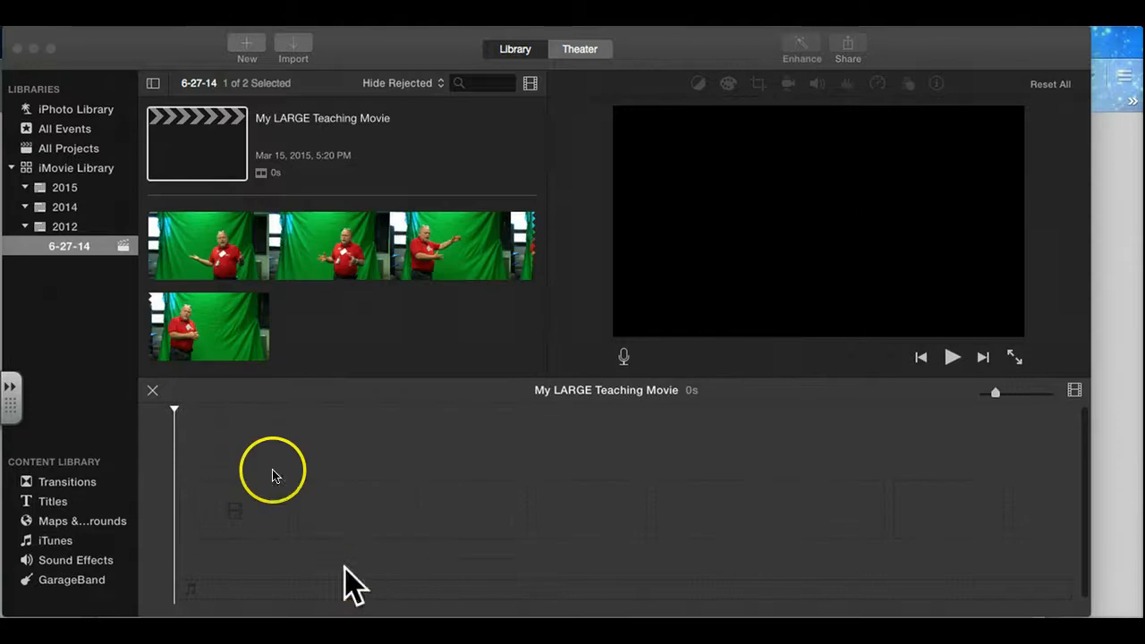
With My LARGE Teaching Movie selected, import the 53.5-minute ULEAP TEST.mp4 from the Desktop.
left_click(222, 147)
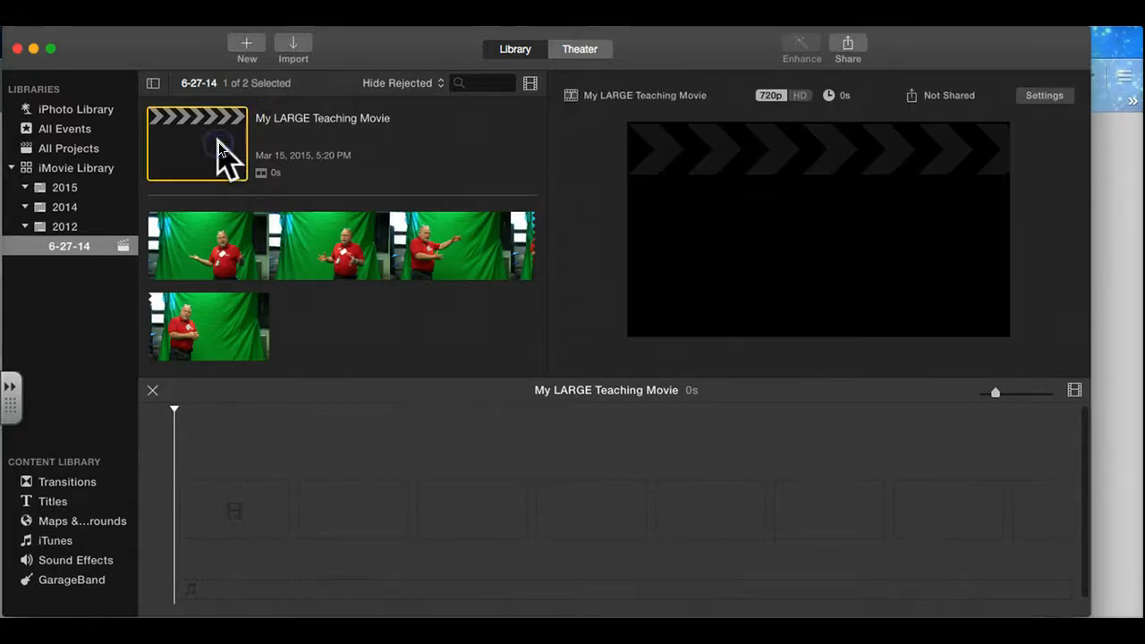
left_click(293, 41)
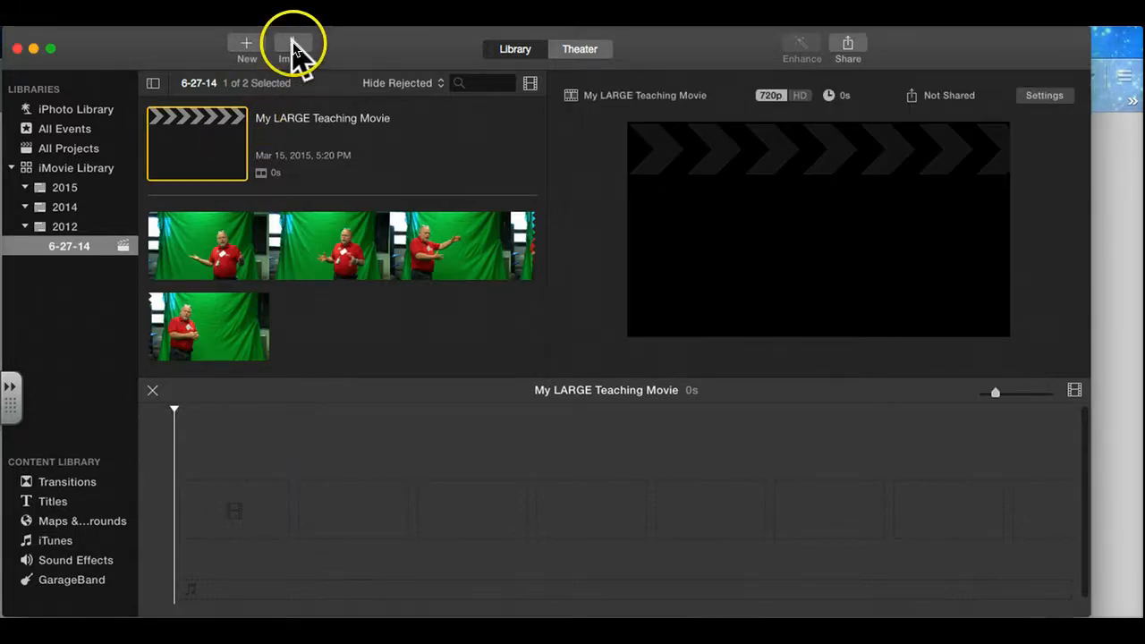
left_click(296, 44)
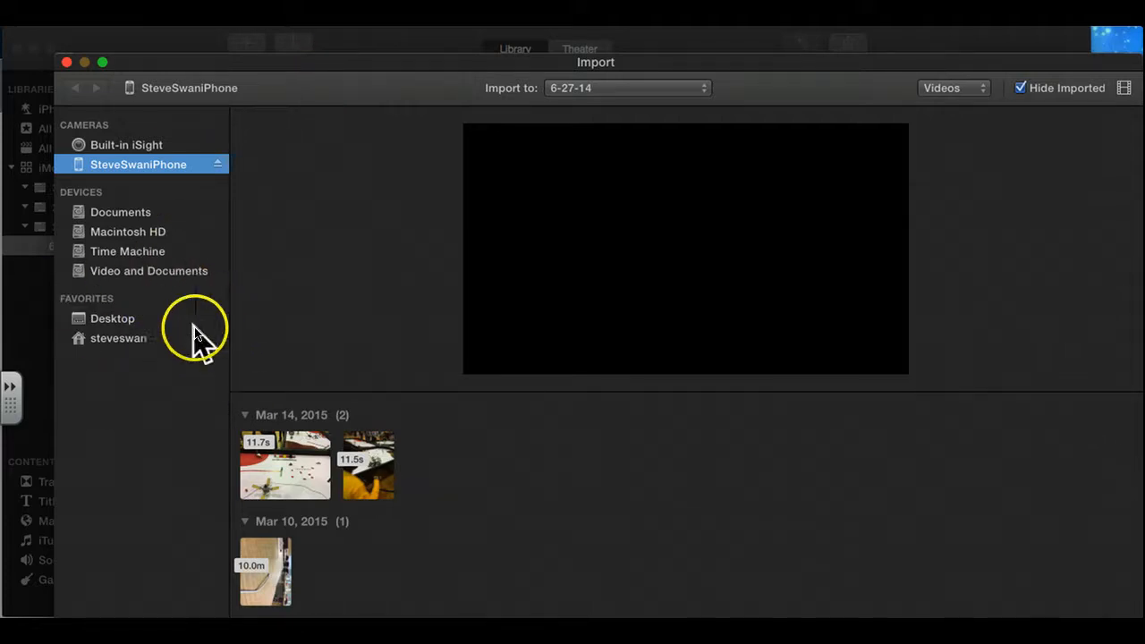
left_click(94, 322)
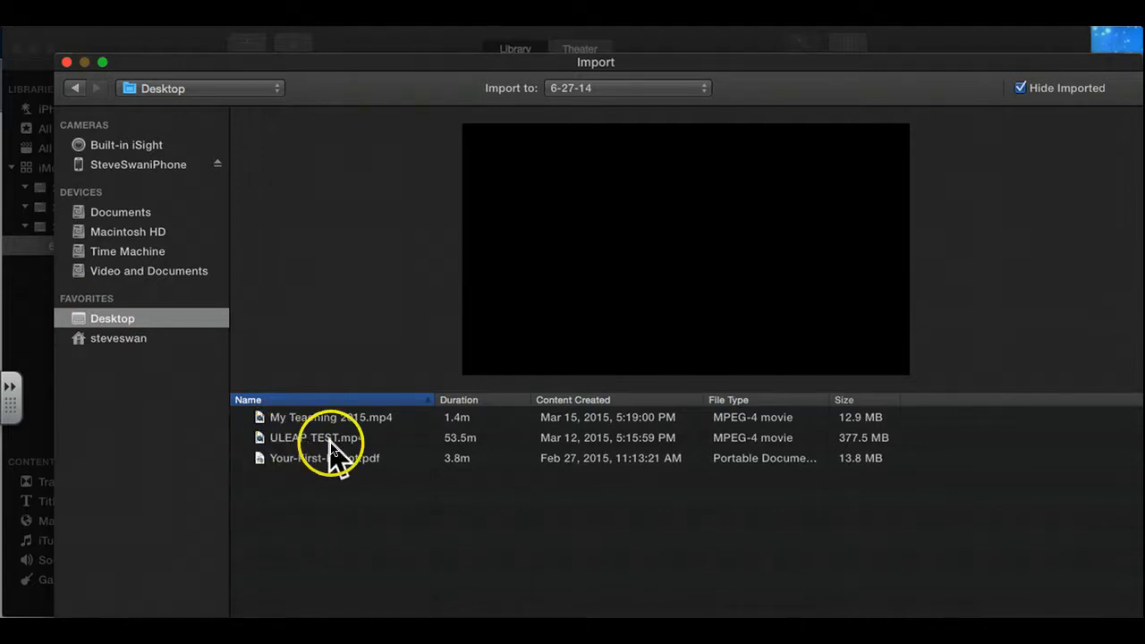
left_click(459, 443)
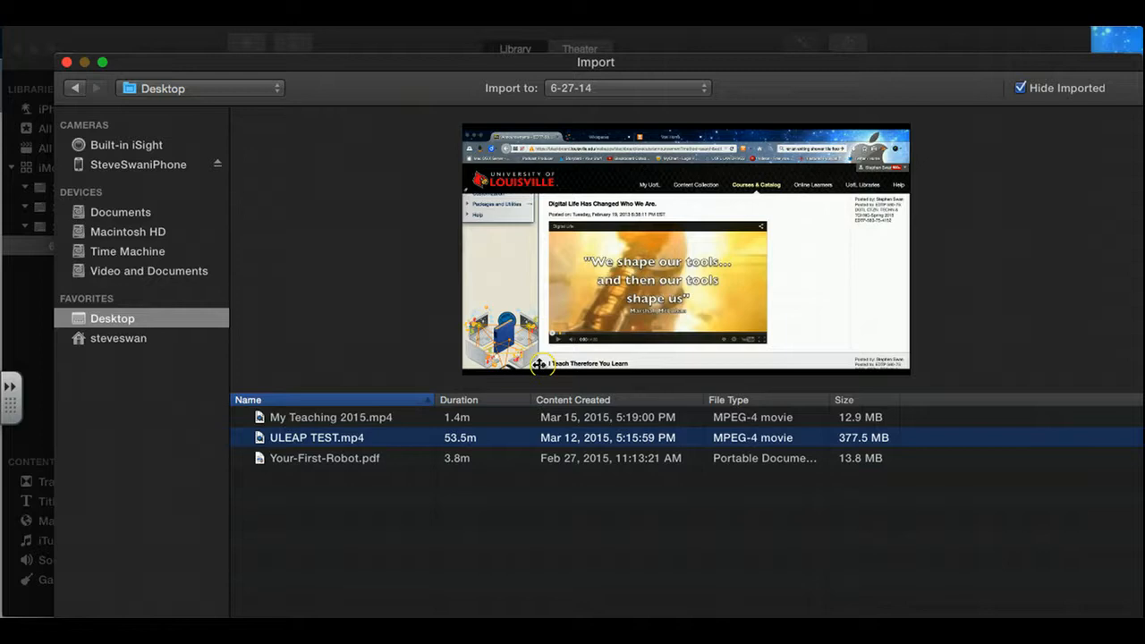
key("Return")
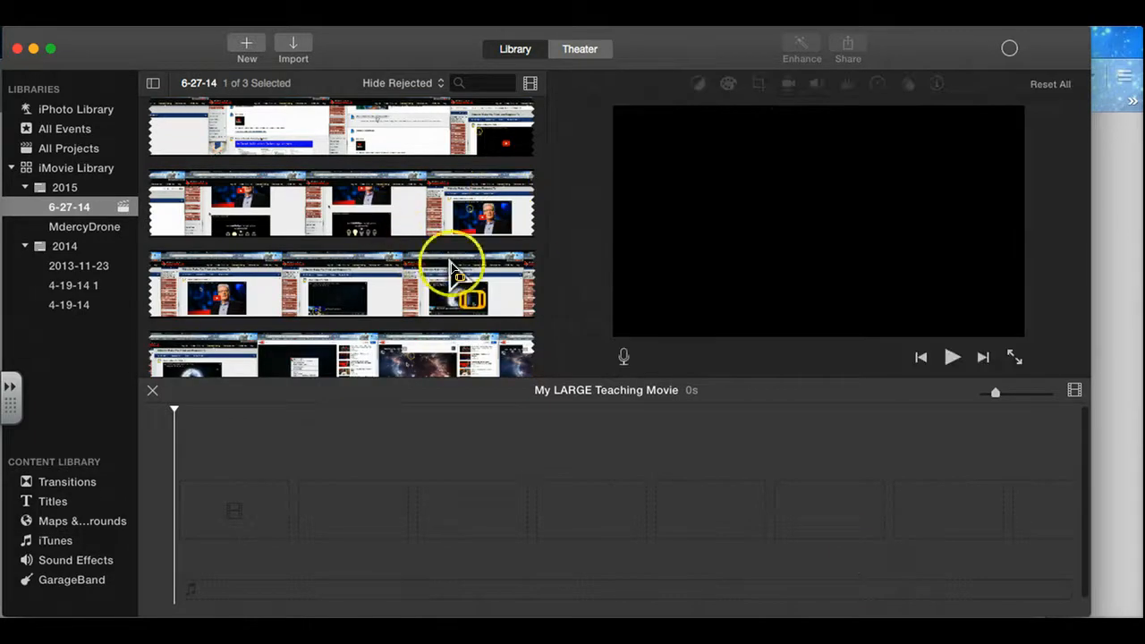
Scroll down through the clips in the 6-27-14 event browser.
scroll(452, 264, "down", 1)
scroll(451, 264, "down", 5)
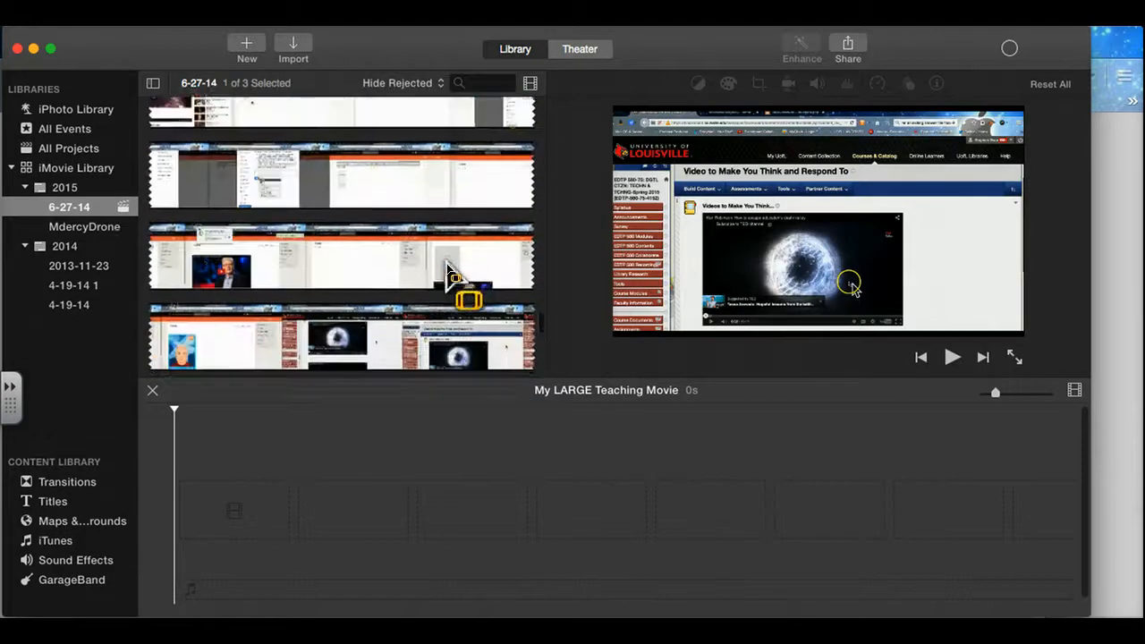
scroll(446, 263, "down", 10)
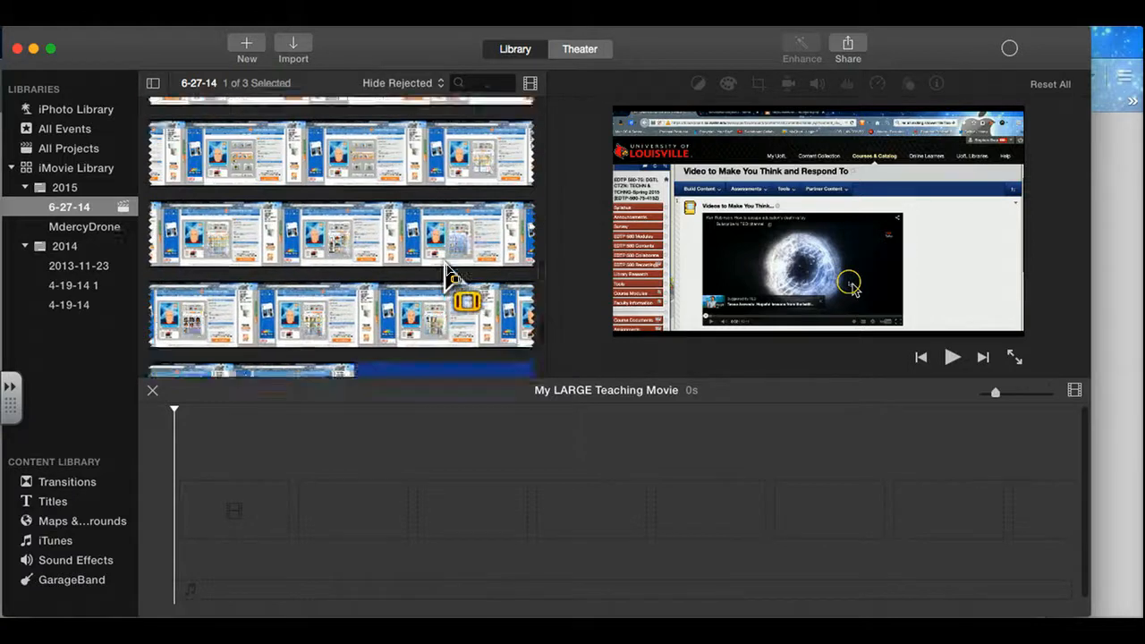
scroll(446, 265, "down", 10)
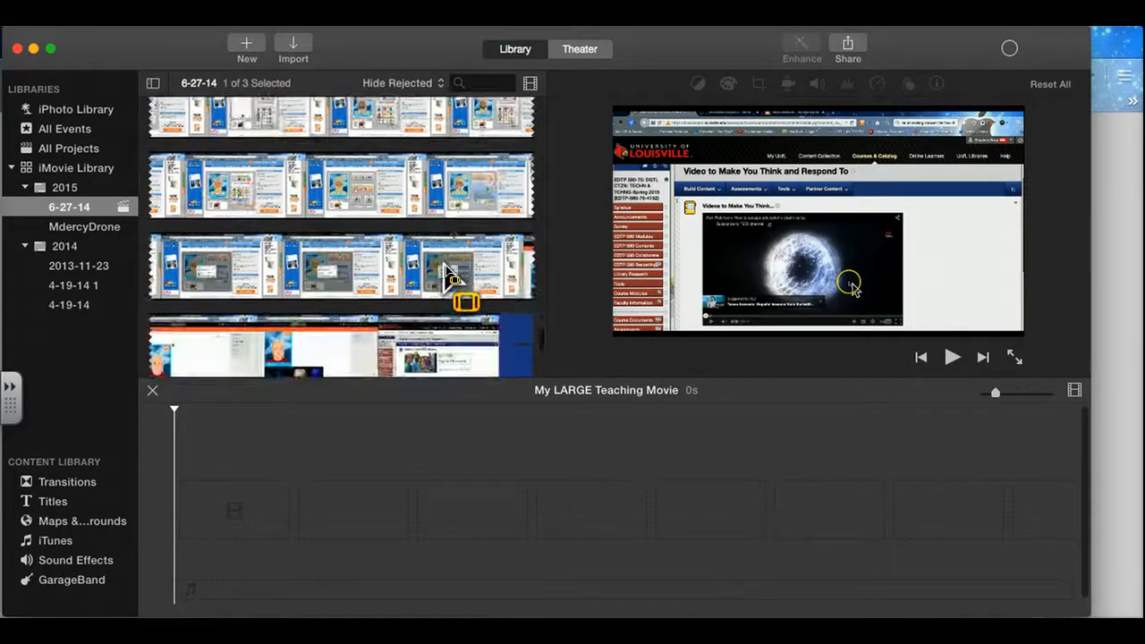
scroll(445, 265, "down", 10)
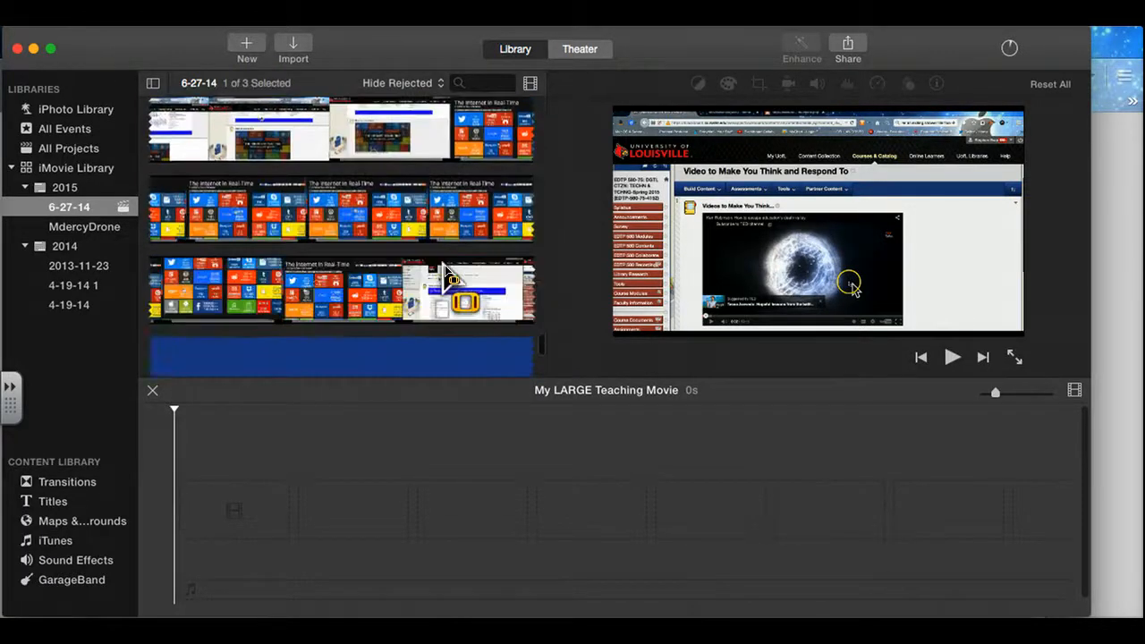
scroll(444, 264, "down", 10)
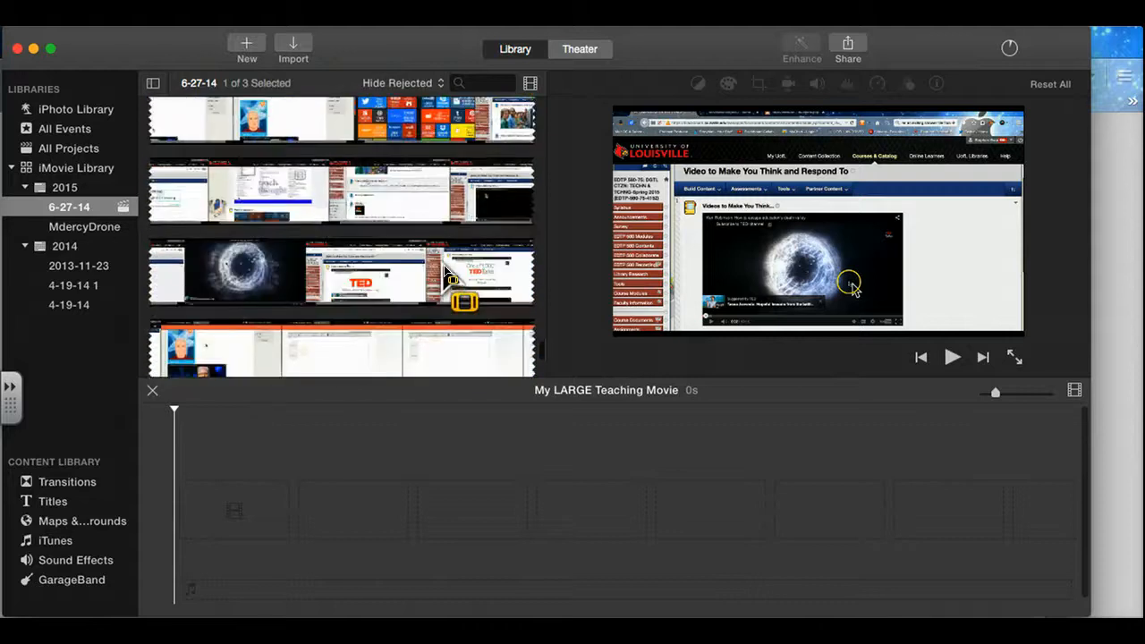
scroll(444, 264, "down", 2)
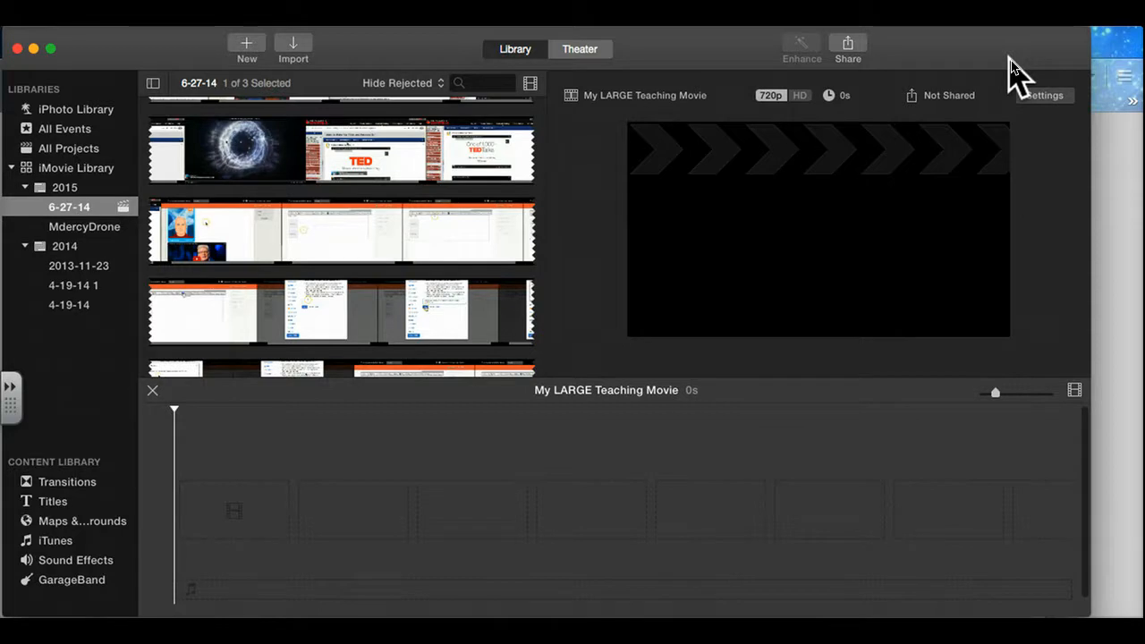
Return to the iMovie window, scroll back up, and open a clip's context menu.
mouse_move(2, 27)
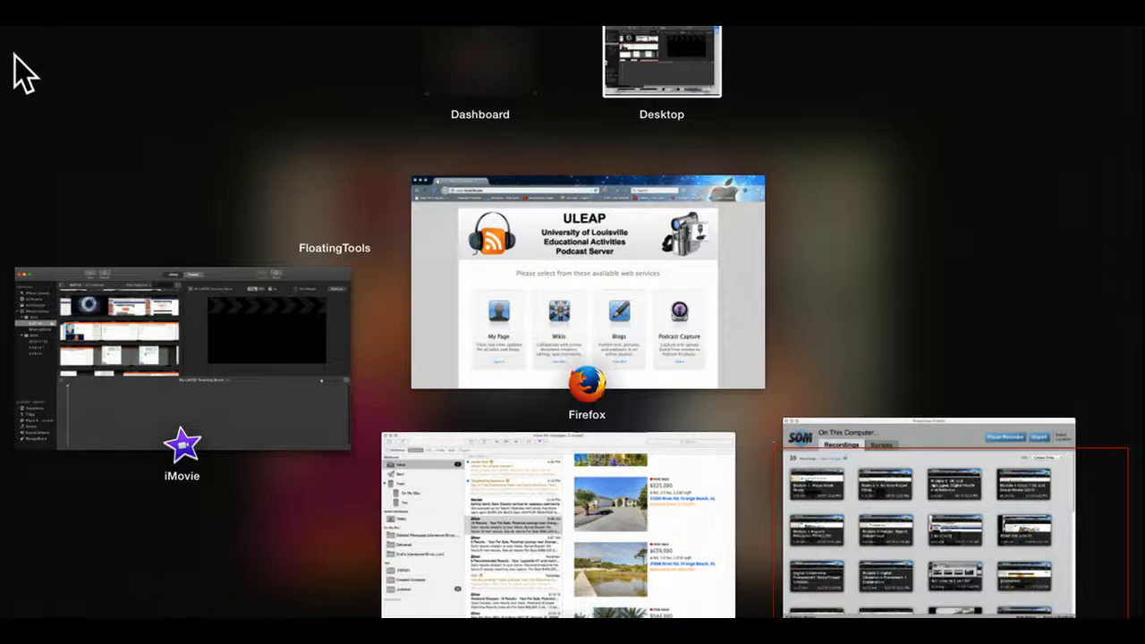
left_click(174, 372)
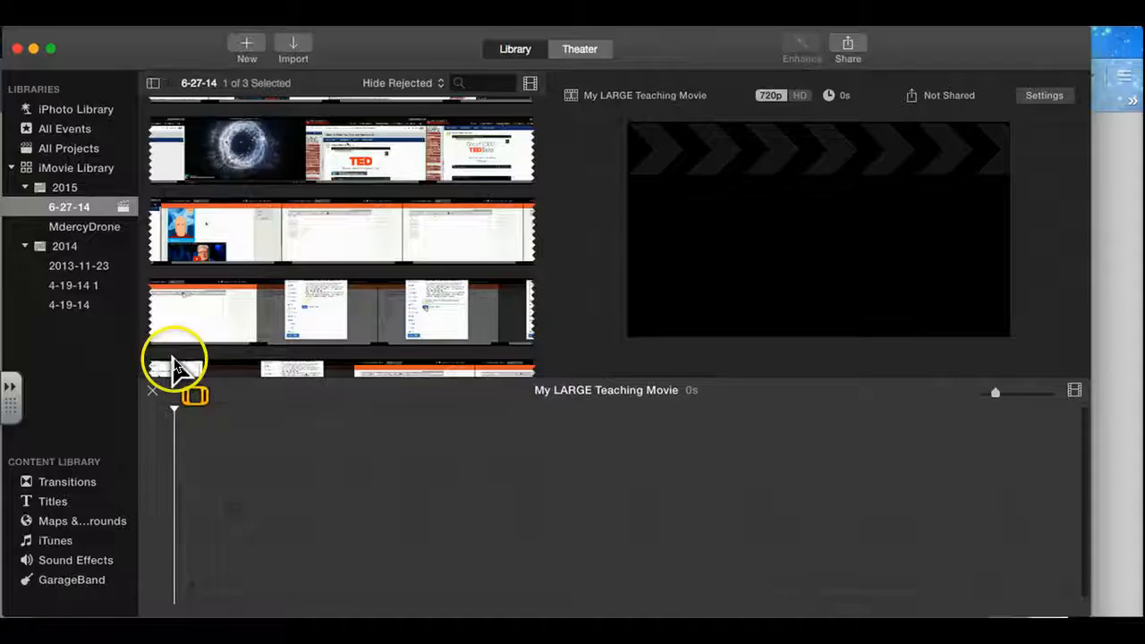
scroll(290, 164, "up", 15)
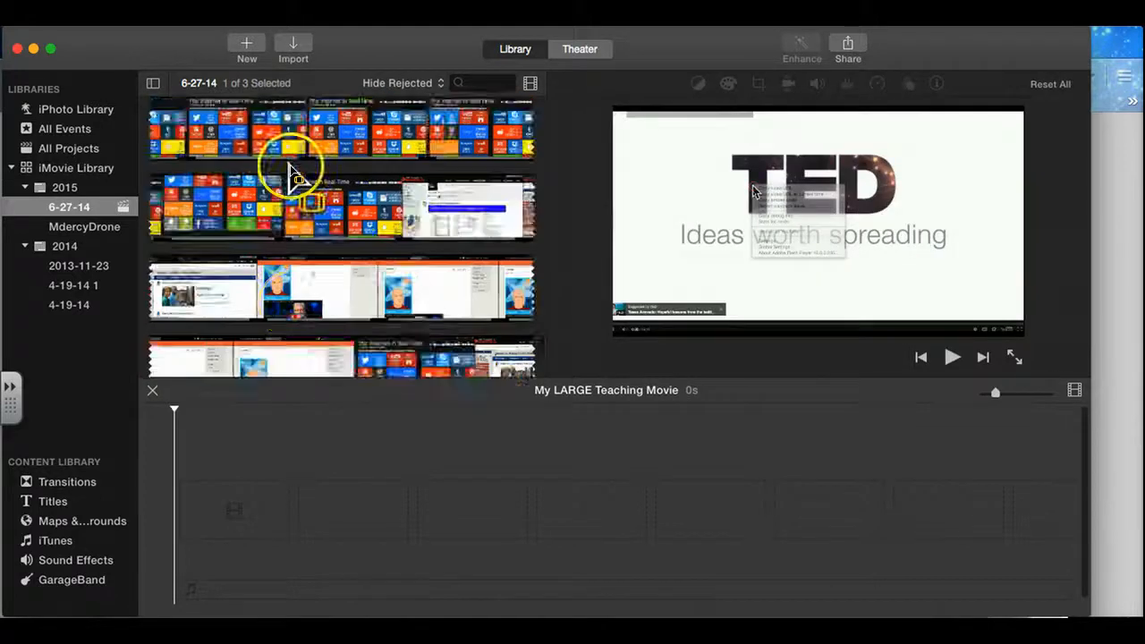
scroll(289, 164, "up", 15)
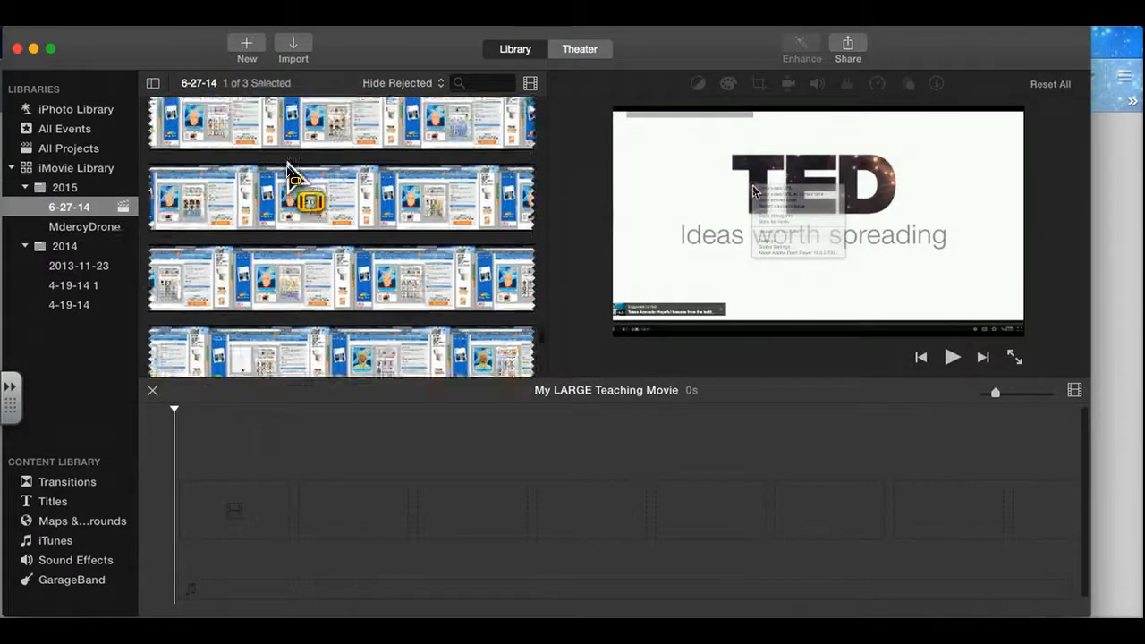
scroll(288, 168, "up", 15)
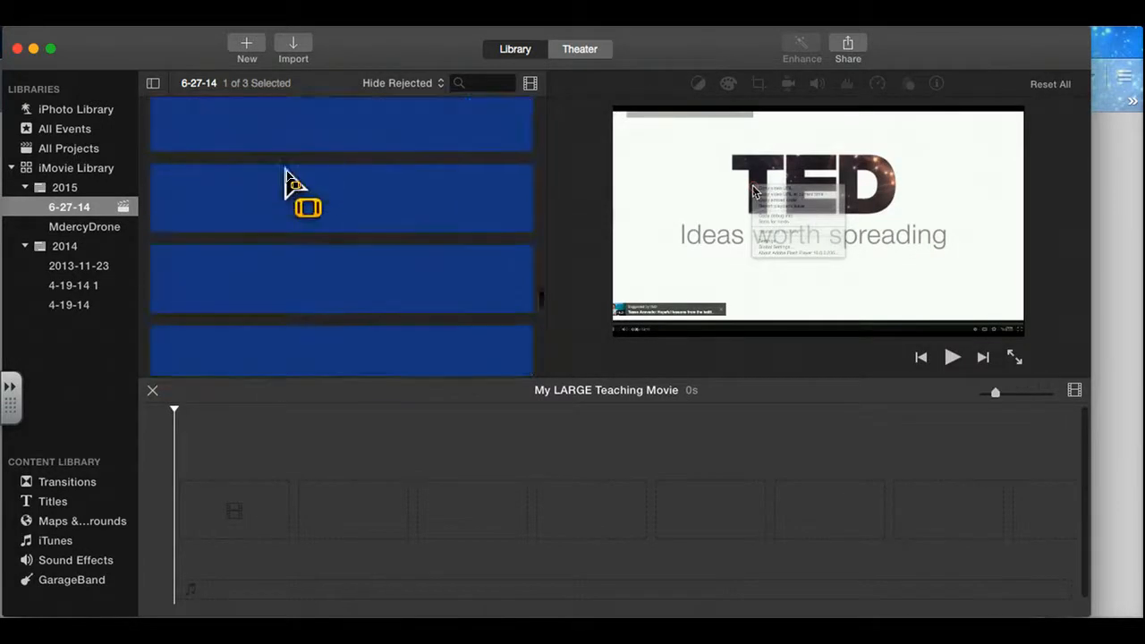
scroll(287, 169, "up", 15)
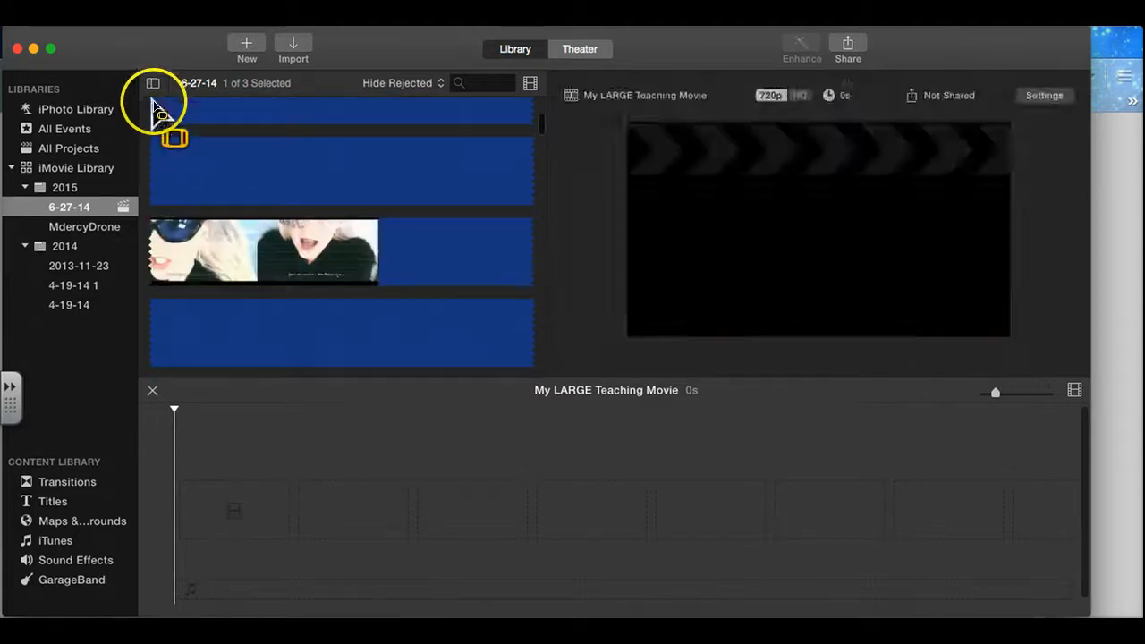
right_click(213, 121)
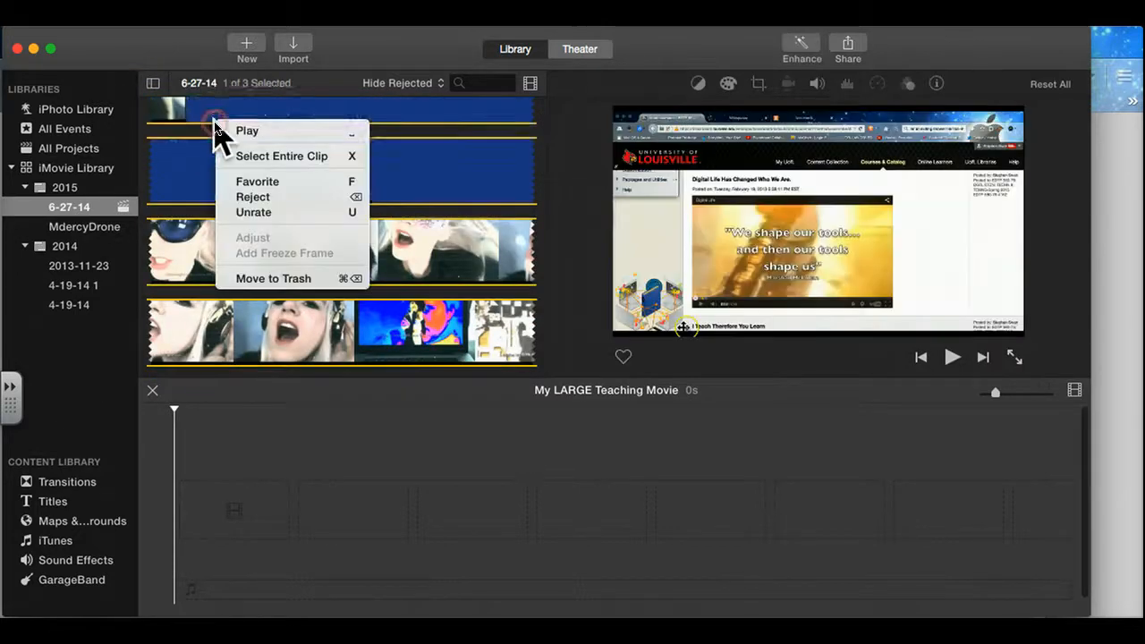
Select an entire clip, then mark a short range of the Steve clip.
left_click(235, 157)
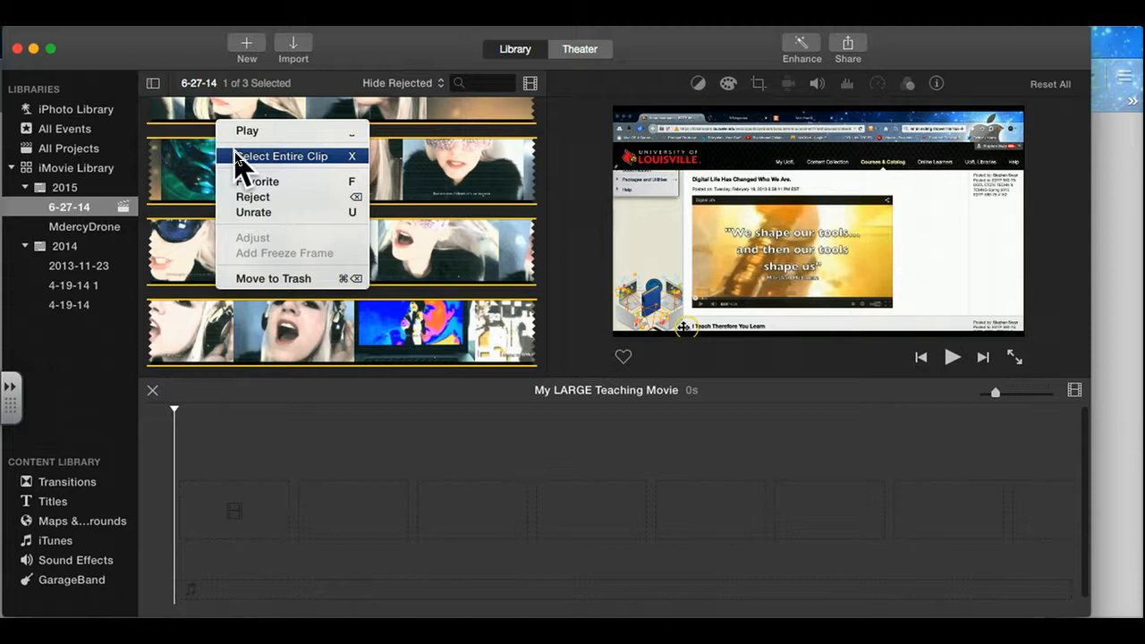
scroll(247, 162, "up", 10)
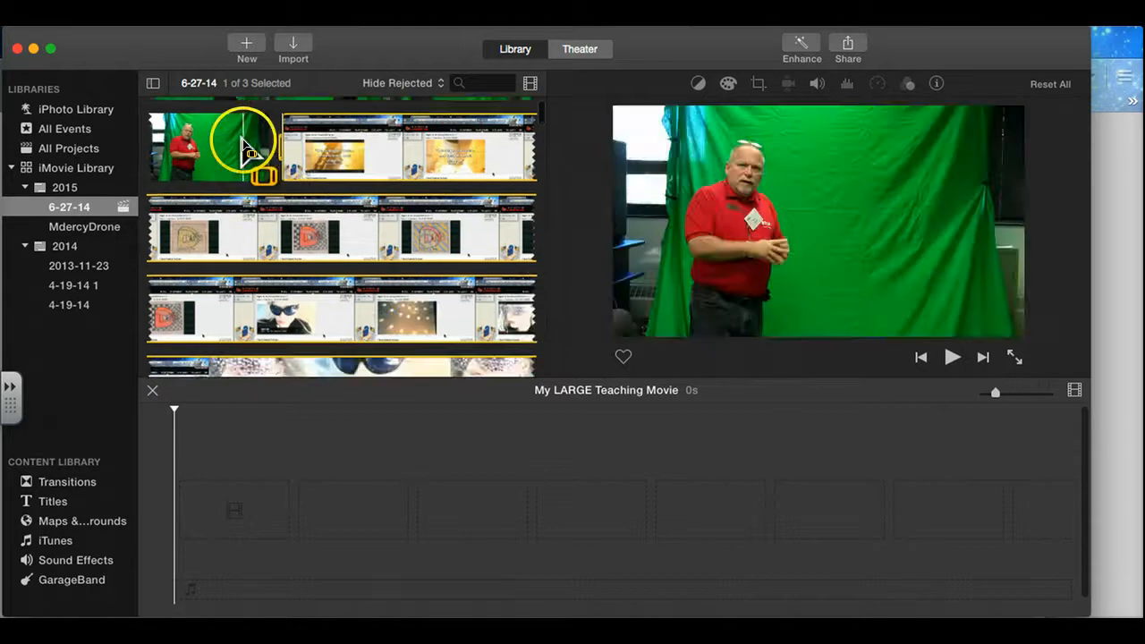
left_click_drag(244, 142, 310, 540)
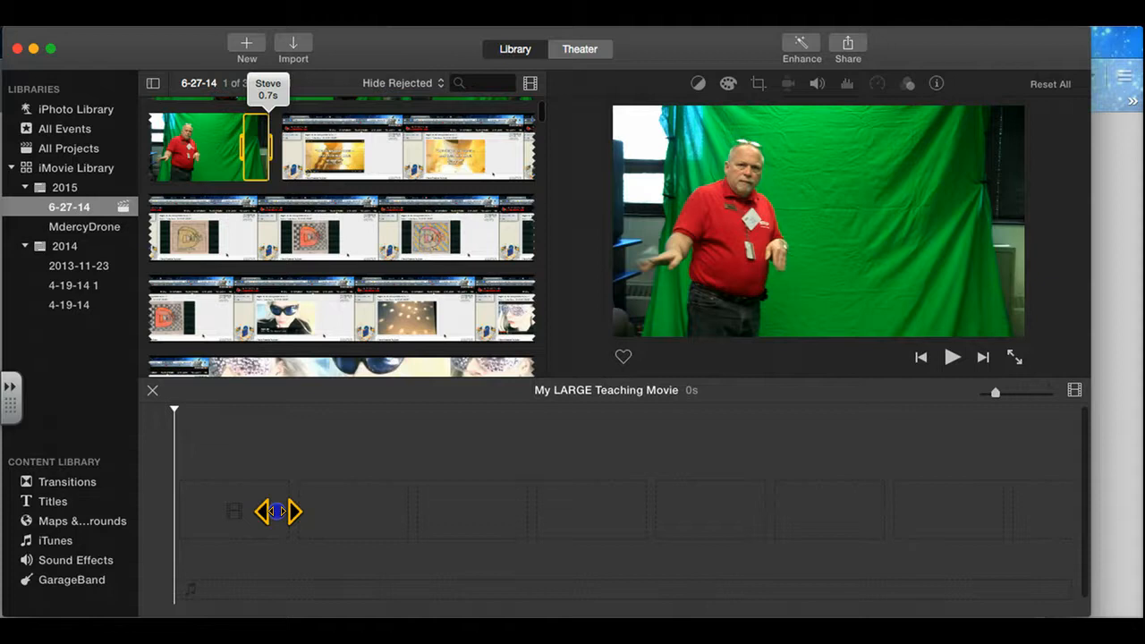
left_click_drag(277, 512, 276, 509)
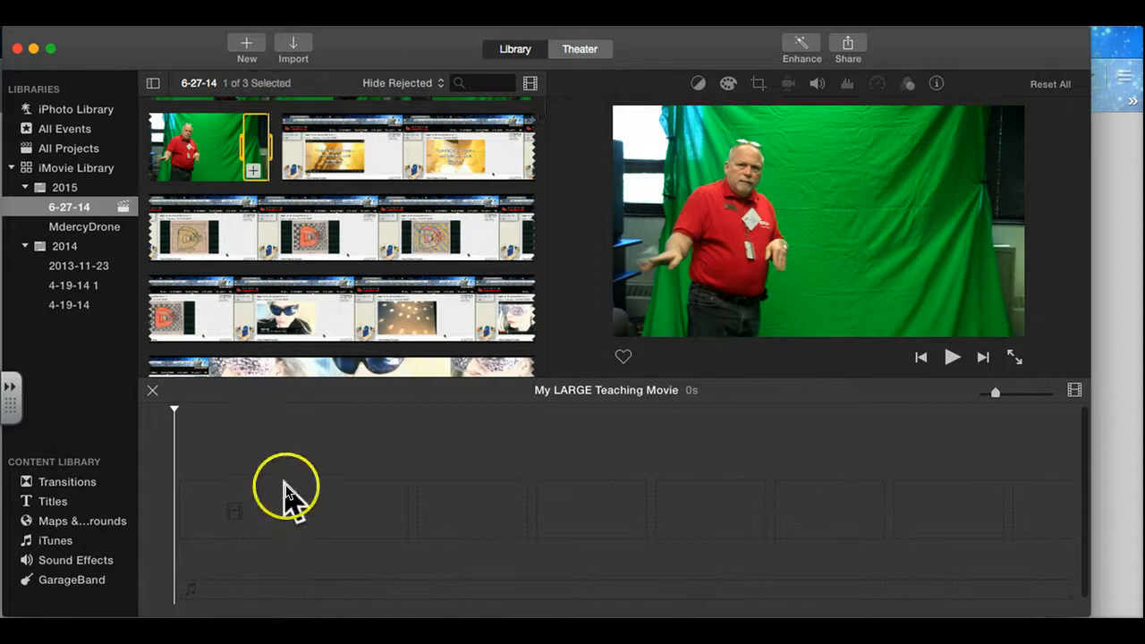
scroll(252, 214, "down", 1)
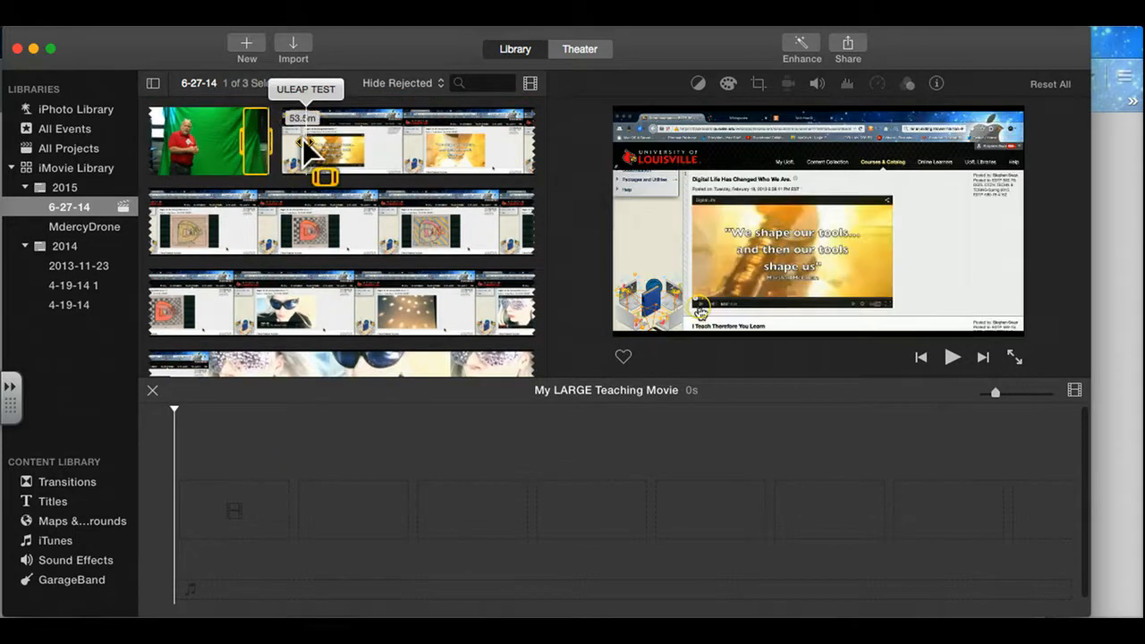
Select the whole ULEAP TEST clip and drag it into the My LARGE Teaching Movie timeline.
right_click(305, 138)
left_click(315, 175)
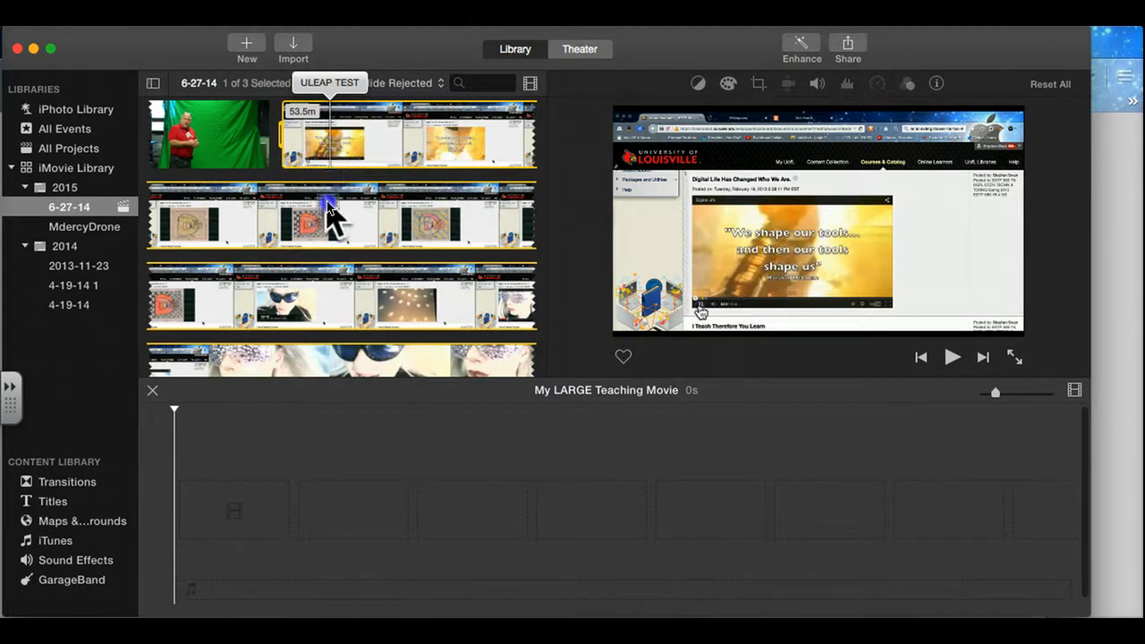
left_click_drag(327, 208, 193, 513)
left_click(218, 503)
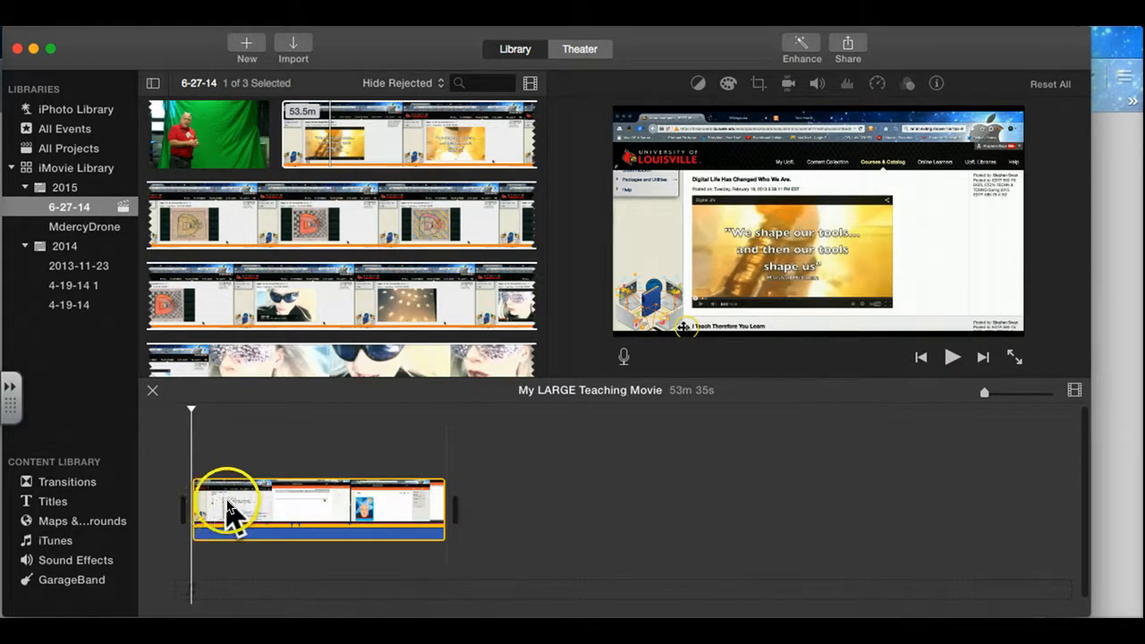
left_click(278, 519)
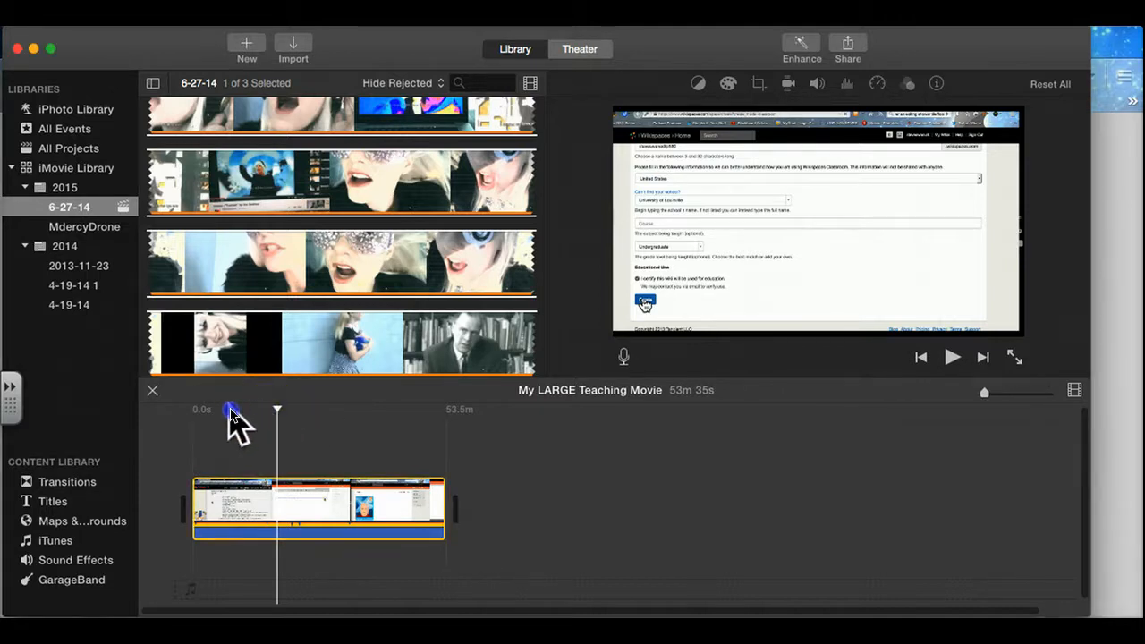
left_click(277, 409)
left_click_drag(279, 407, 183, 392)
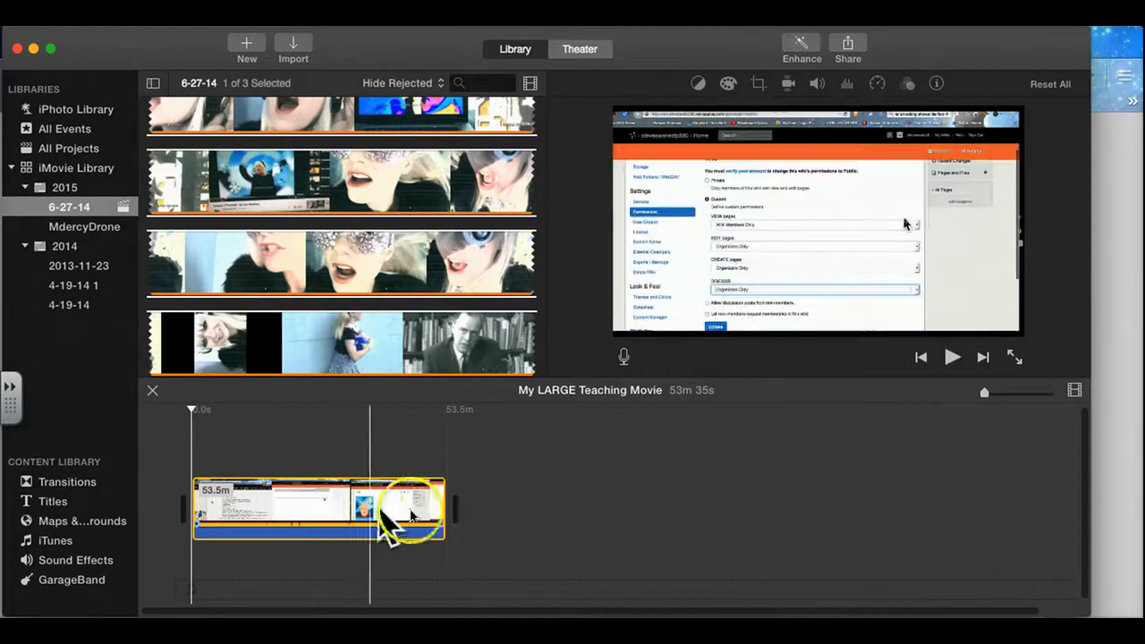
left_click(537, 492)
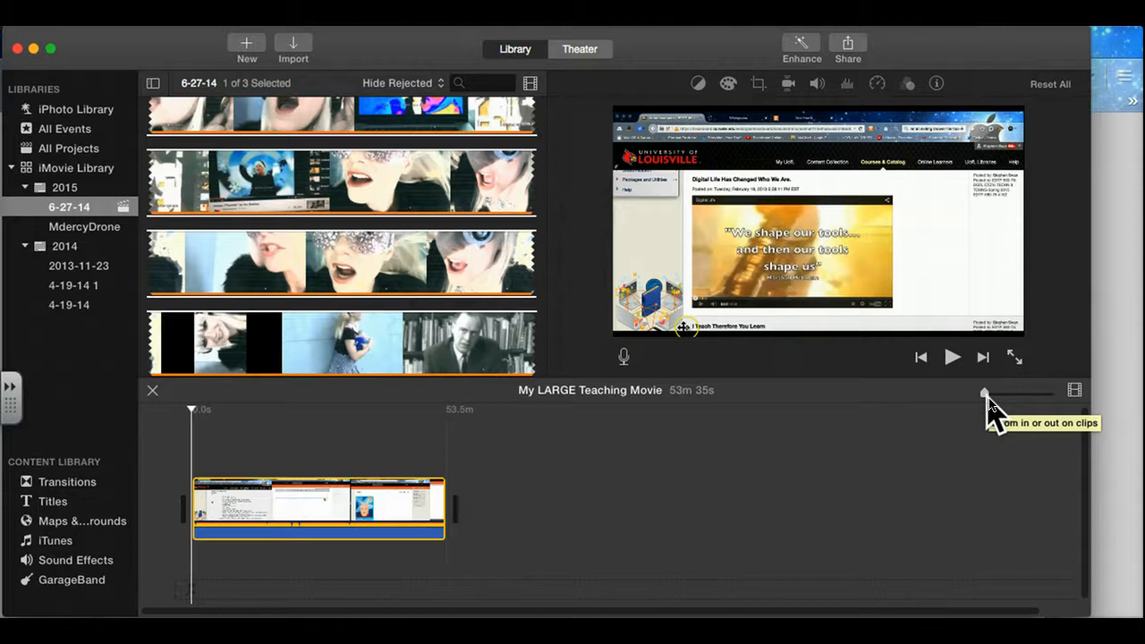
Drag the timeline zoom slider right so the ULEAP TEST clip fills the timeline width.
left_click(987, 397)
left_click_drag(991, 400, 1000, 401)
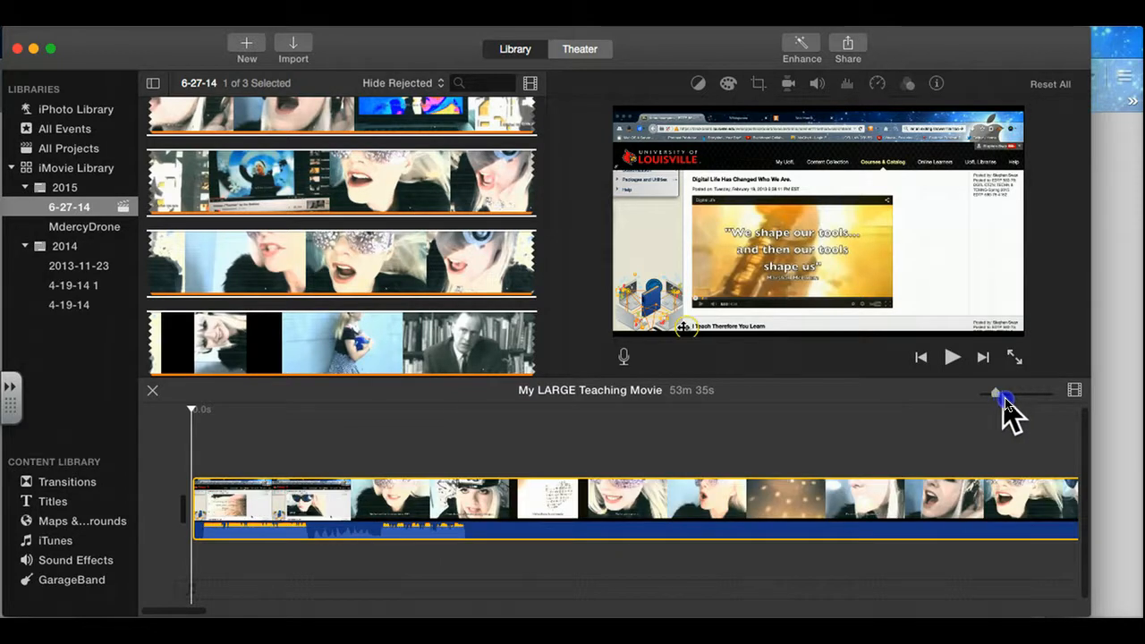
left_click_drag(1005, 399, 1052, 401)
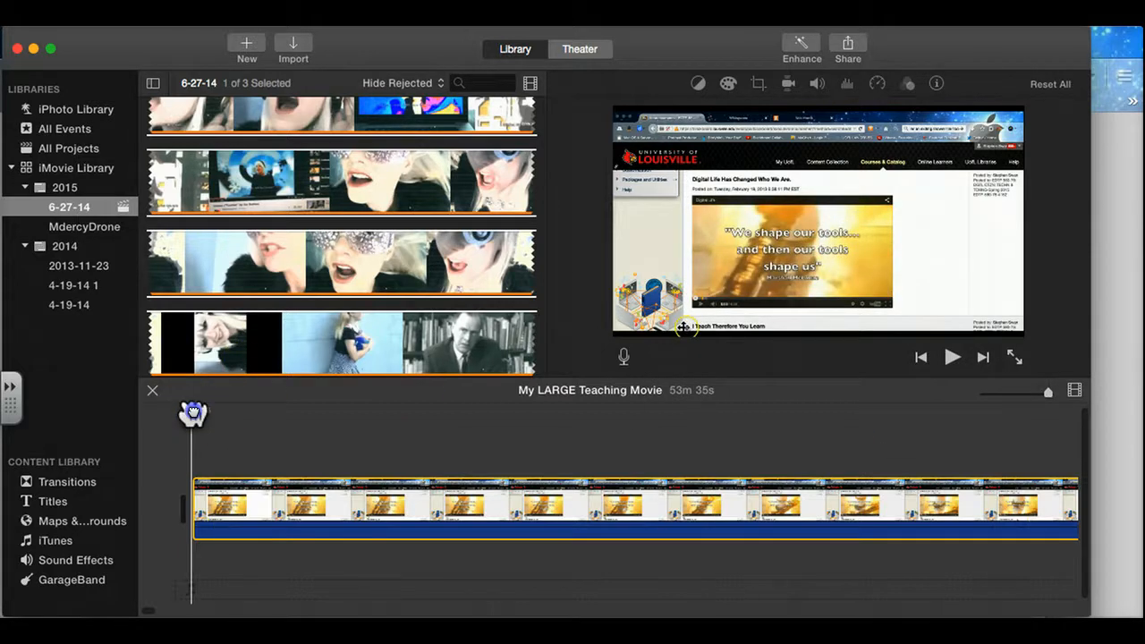
Scrub the playhead back and forth across the movie to preview its footage.
left_click_drag(193, 413, 1115, 462)
left_click_drag(1116, 462, 417, 486)
left_click_drag(344, 480, 441, 521)
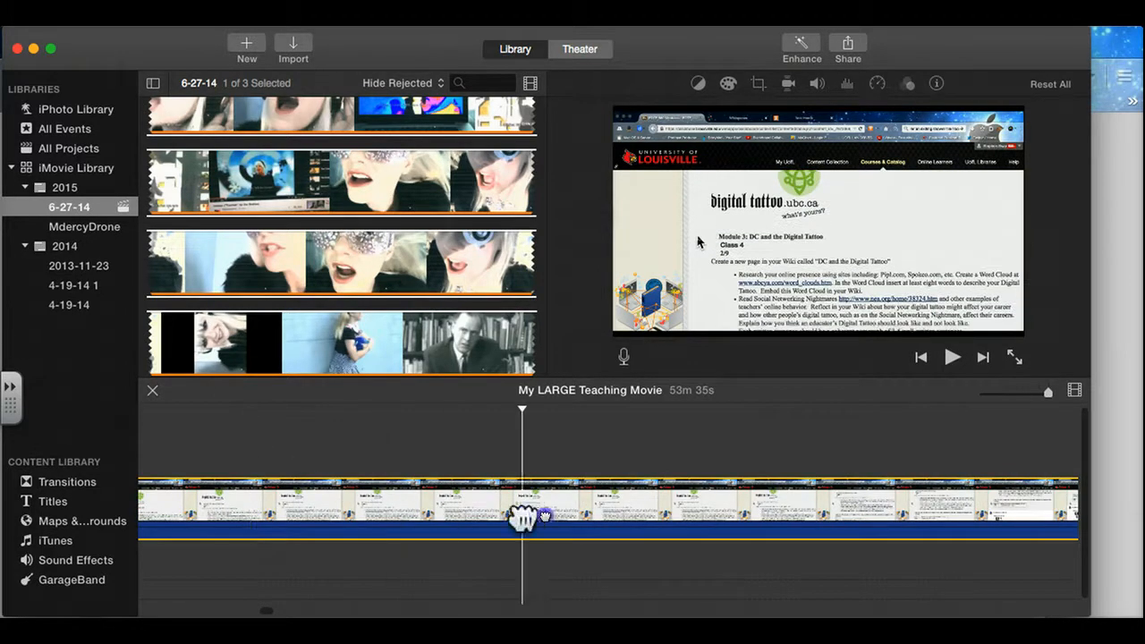
Scrub back to the movie's start, play it to review, and deselect the clip.
left_click_drag(364, 531, 255, 516)
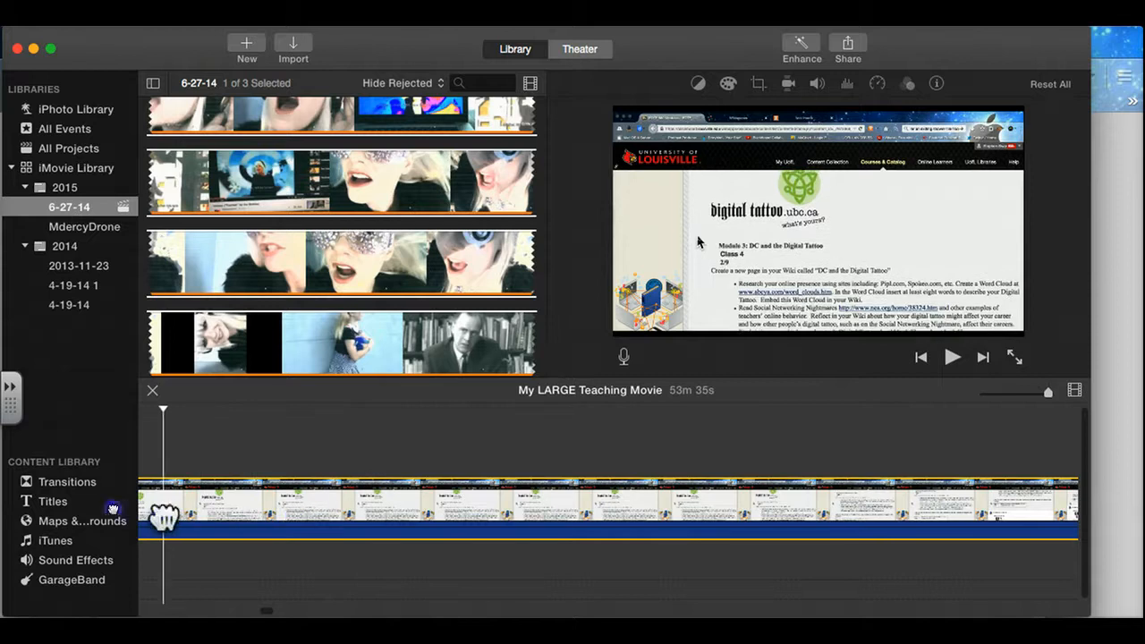
left_click_drag(164, 517, 886, 499)
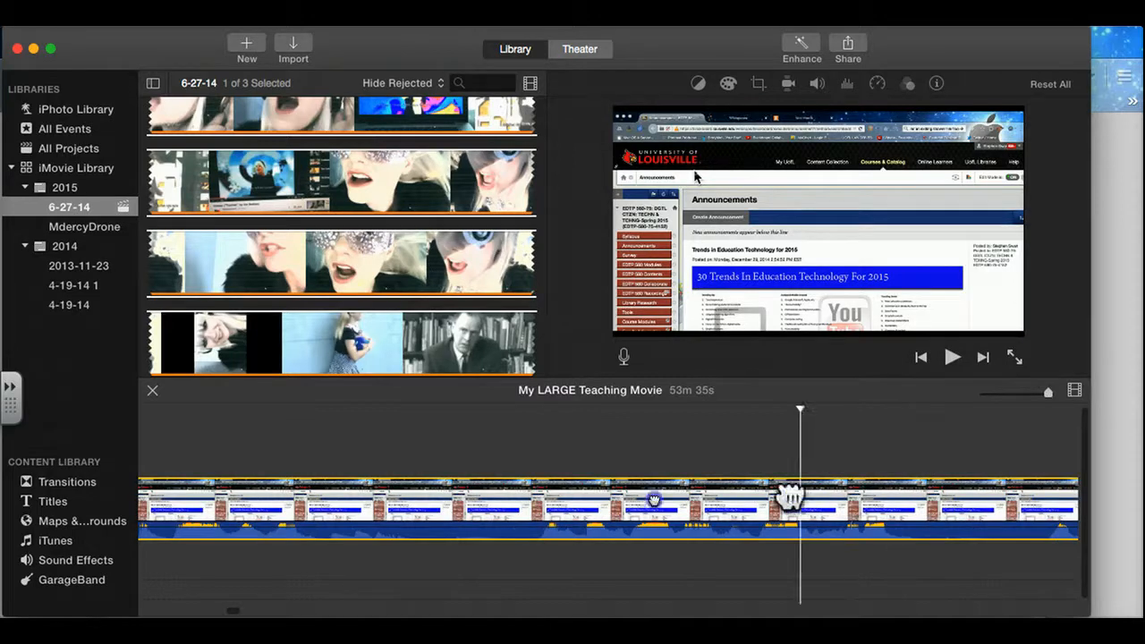
left_click_drag(790, 497, 256, 508)
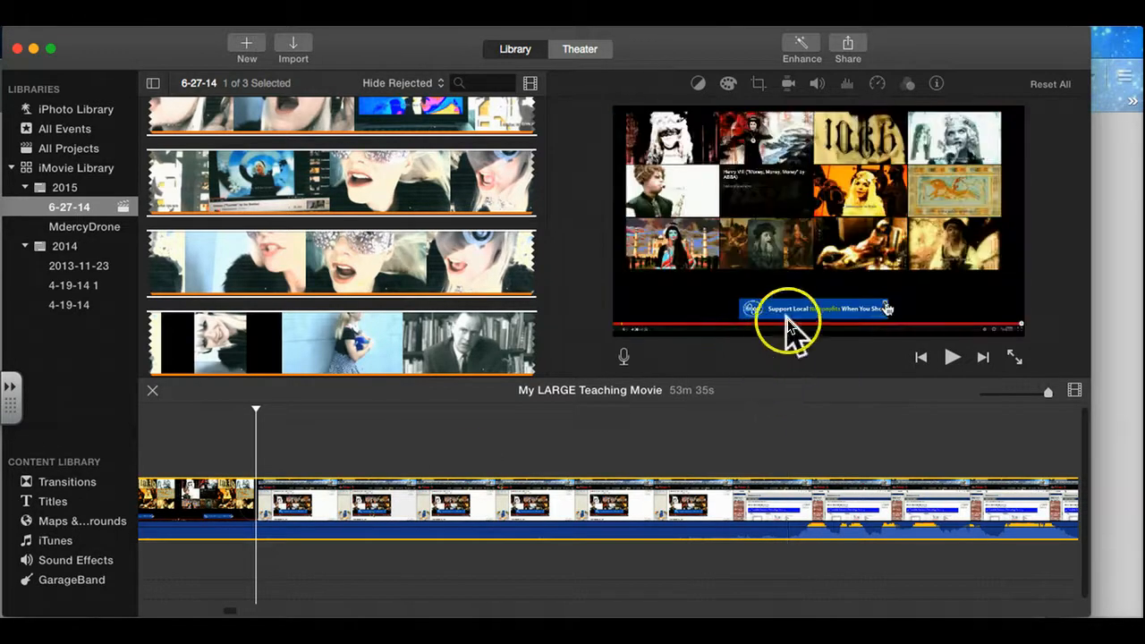
left_click(953, 360)
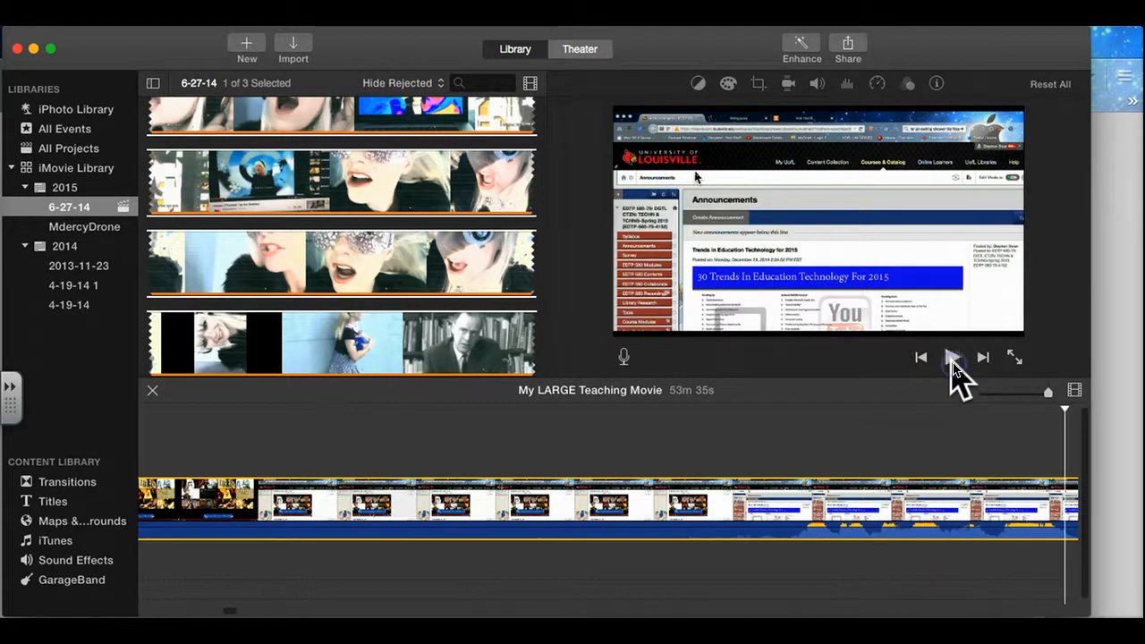
left_click(1120, 437)
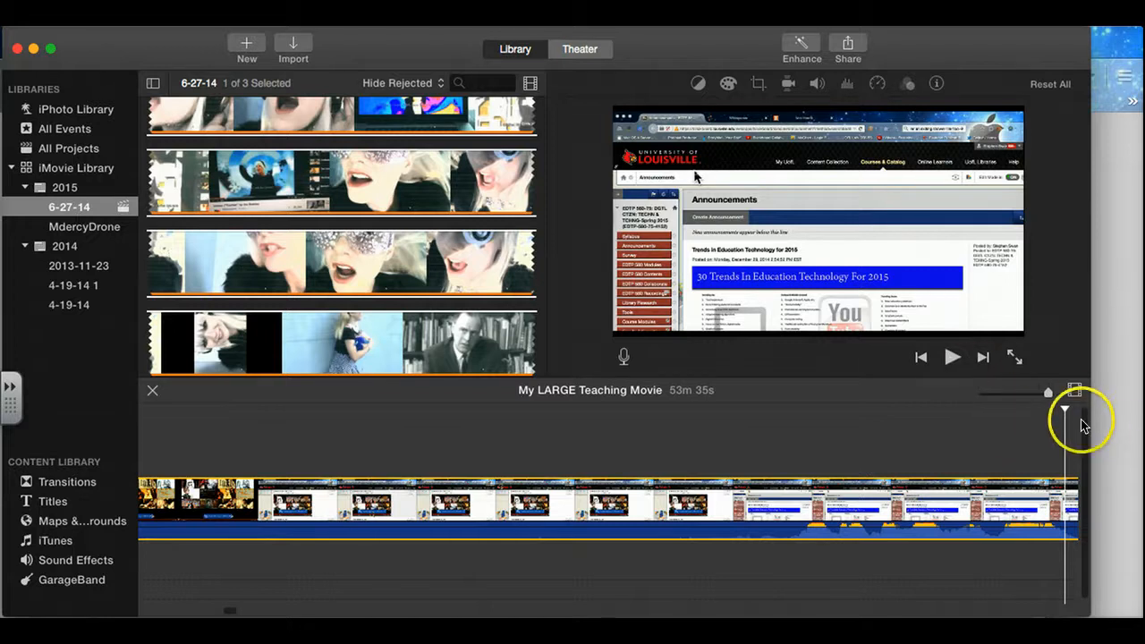
left_click(1070, 416)
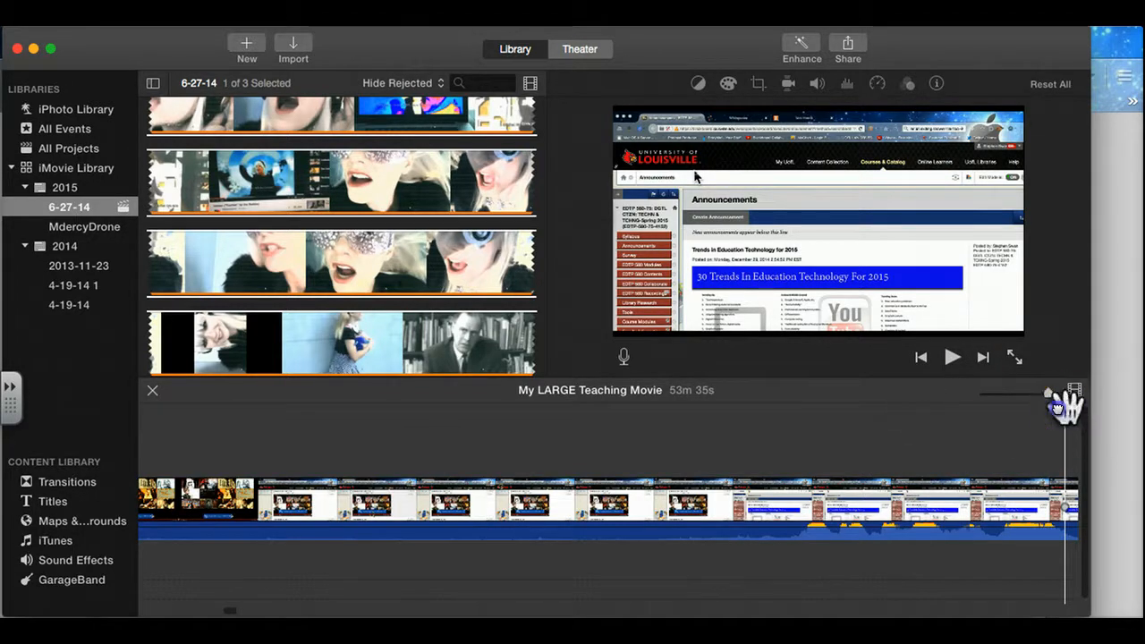
Play and pause, then position the playhead at the clip boundary marking the cut point.
left_click_drag(978, 416, 748, 417)
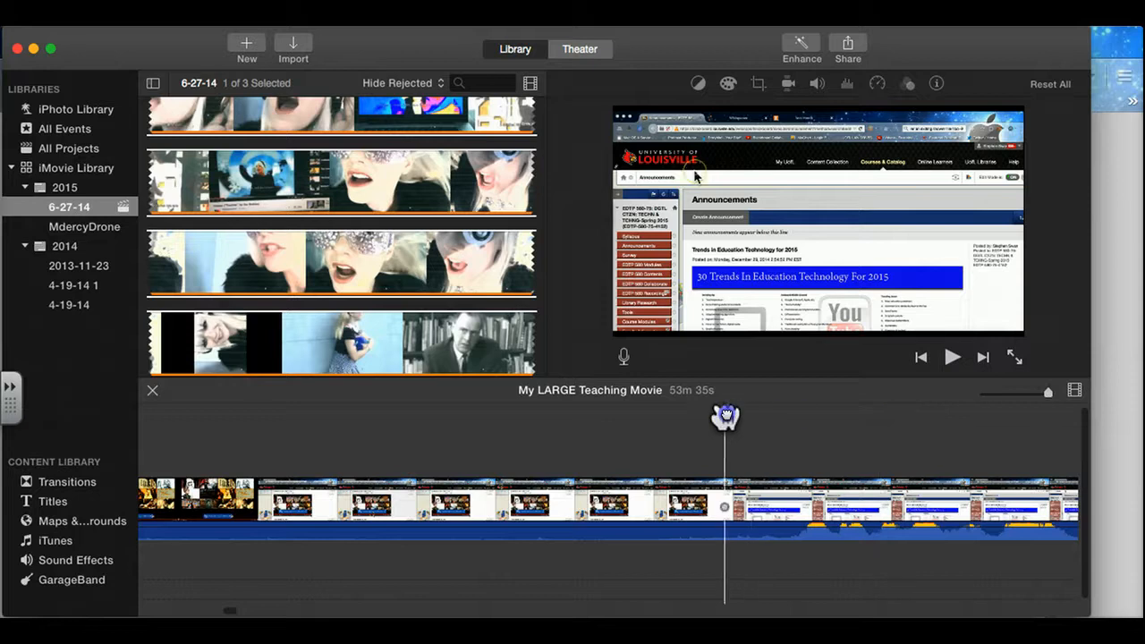
left_click(755, 414)
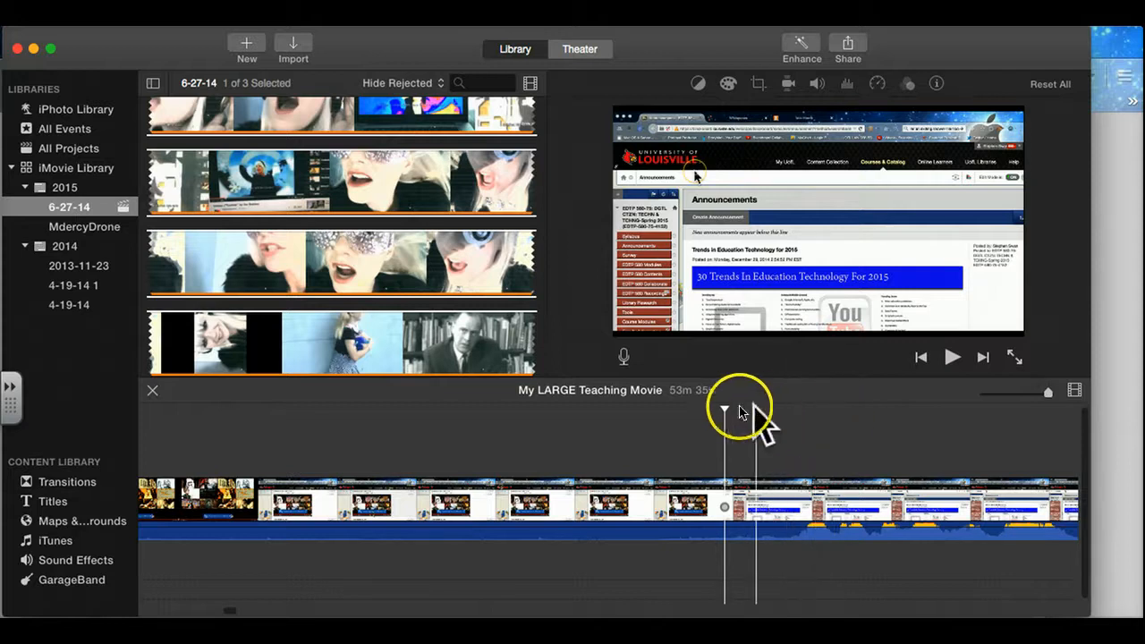
left_click(952, 358)
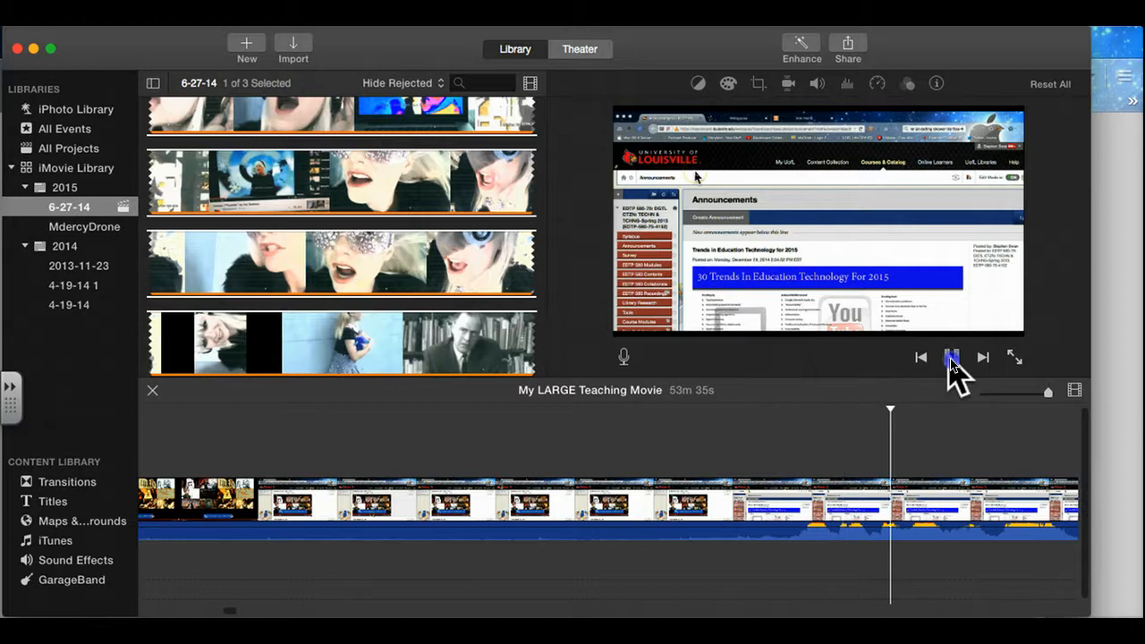
left_click(952, 359)
key("ctrl+Tab")
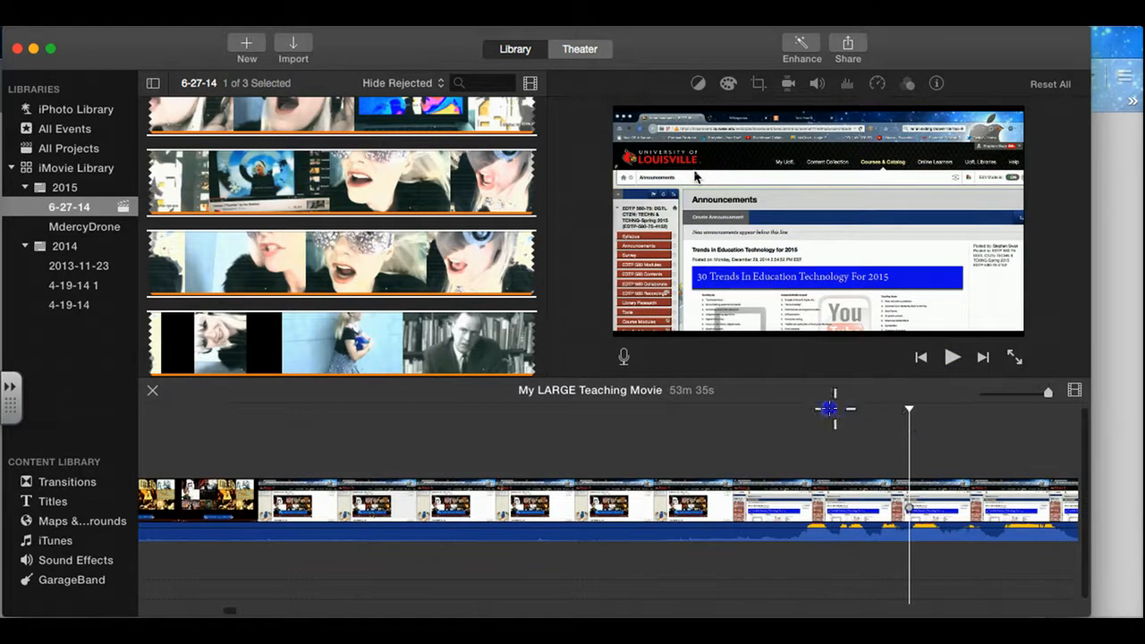
left_click_drag(911, 406, 790, 394)
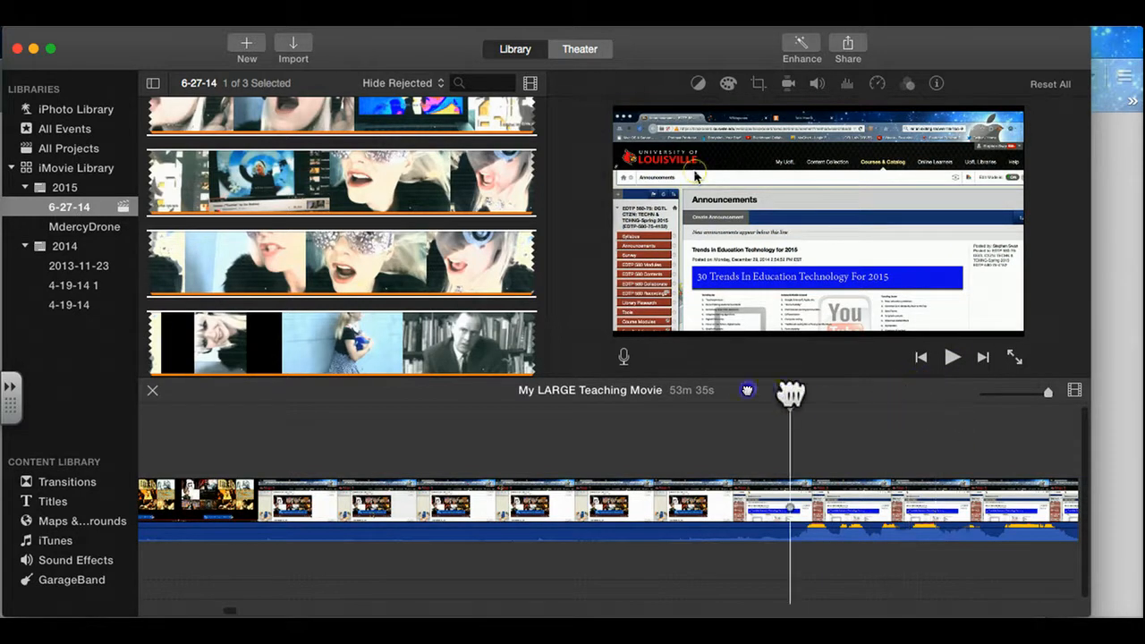
left_click(736, 448)
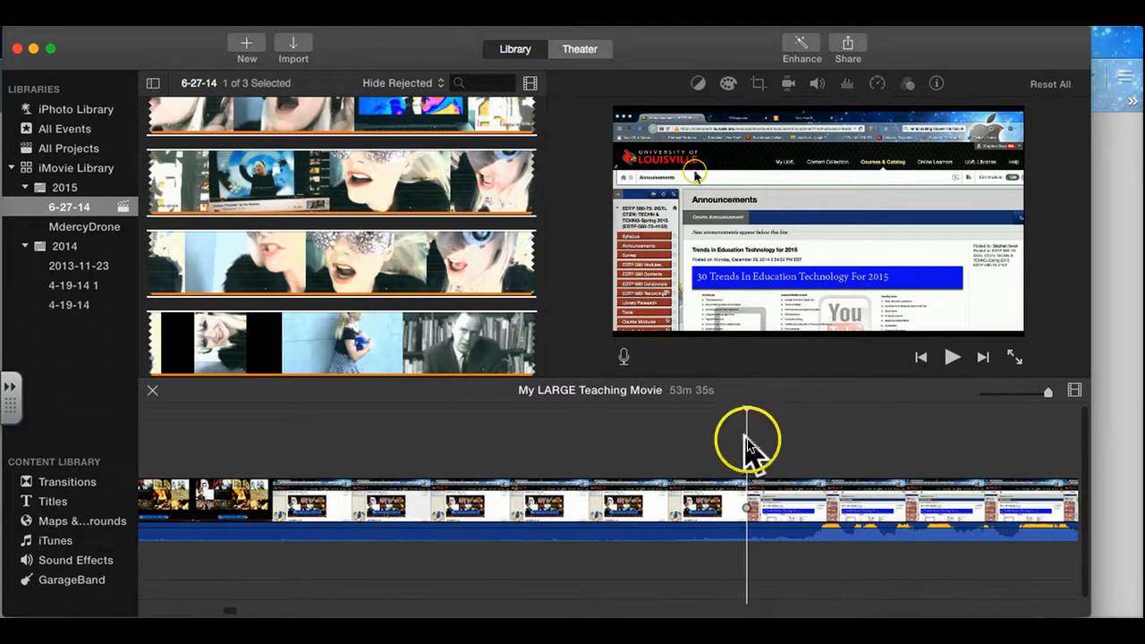
left_click(752, 445)
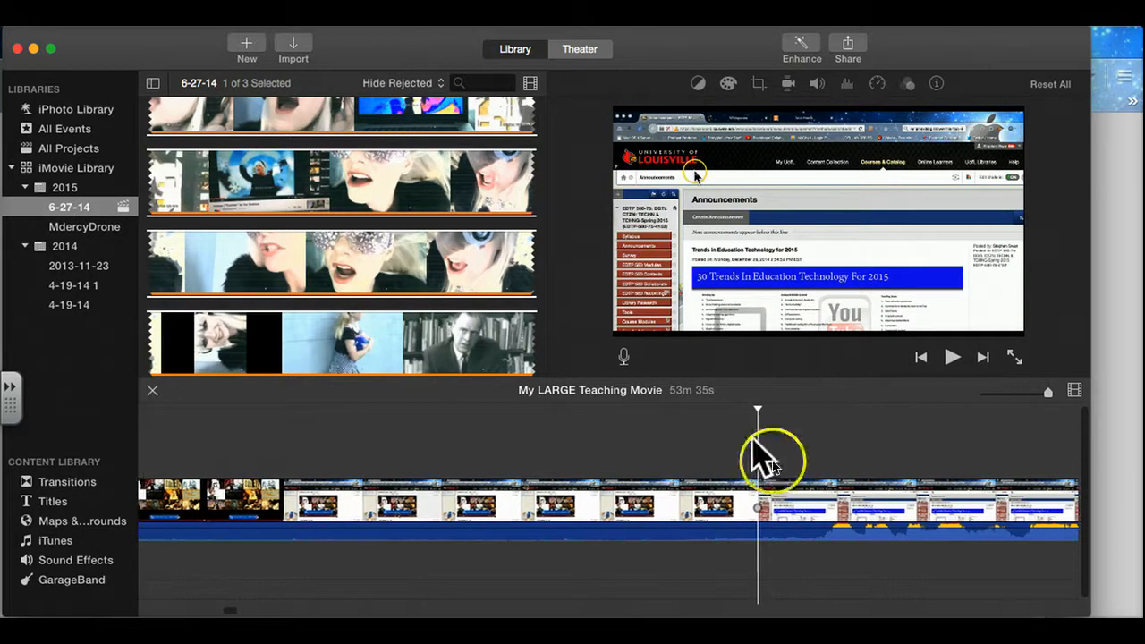
Split the clip at the playhead and delete the opening 4.7-minute part, leaving 48m 47s.
right_click(757, 507)
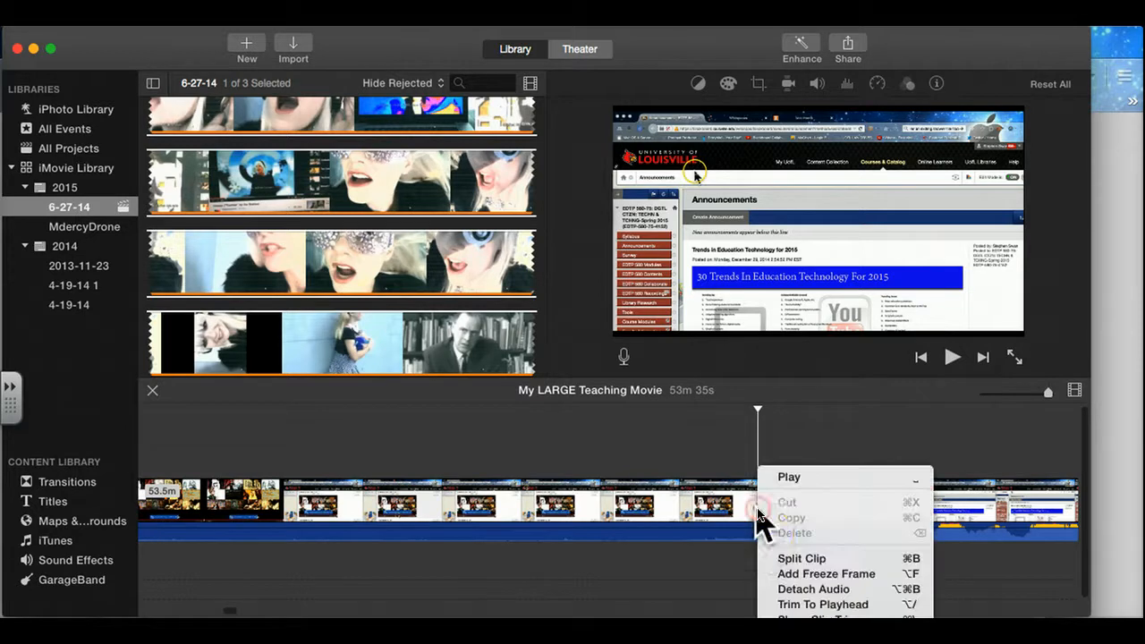
left_click(771, 561)
left_click(547, 511)
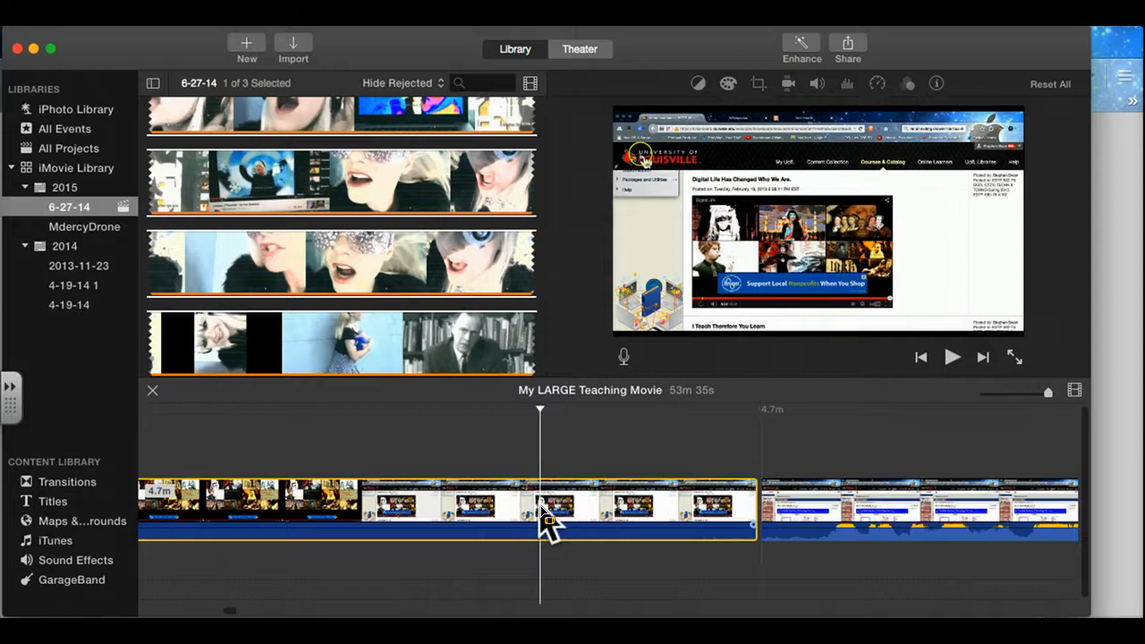
right_click(544, 517)
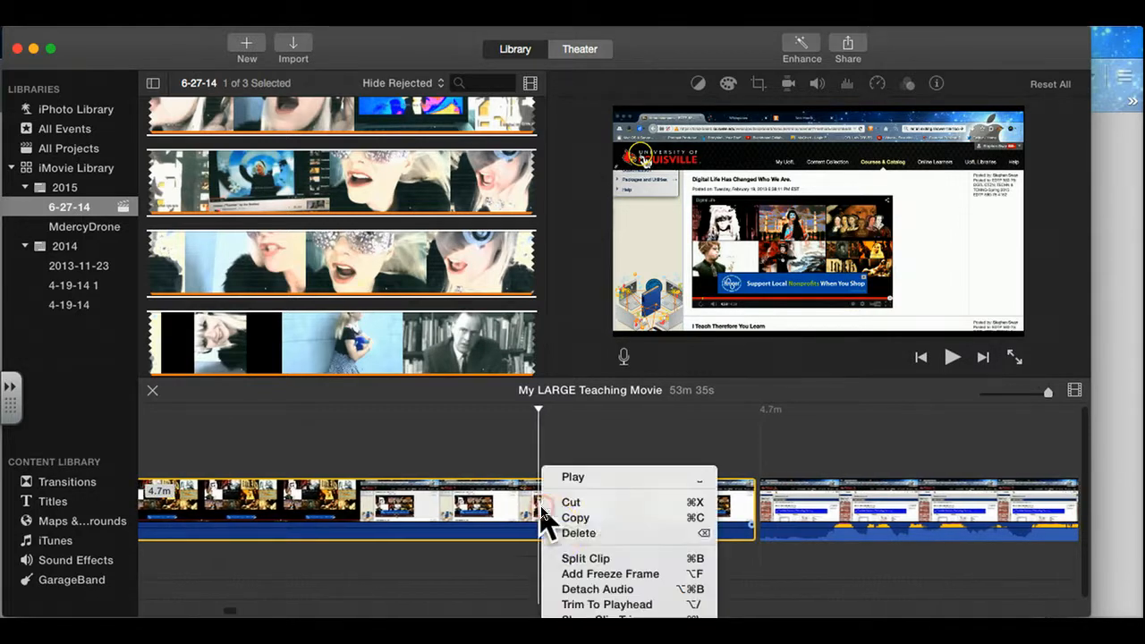
left_click(552, 534)
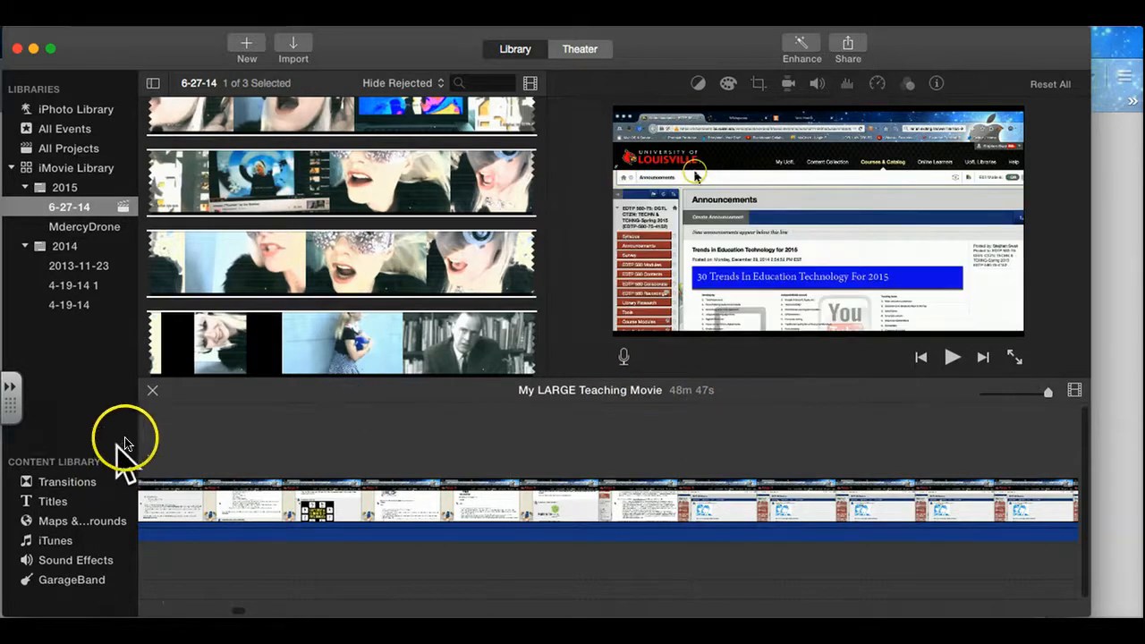
Scroll the 48m 47s timeline and skim the playhead to the Module 11 PSA assignment page.
scroll(165, 458, "right", 5)
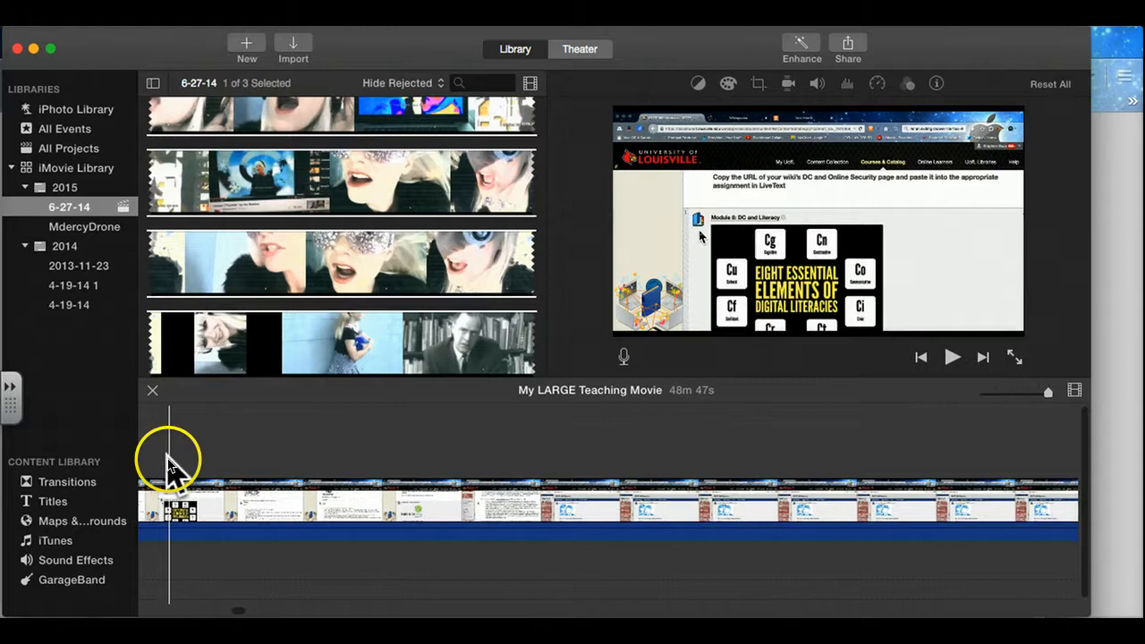
scroll(152, 463, "right", 5)
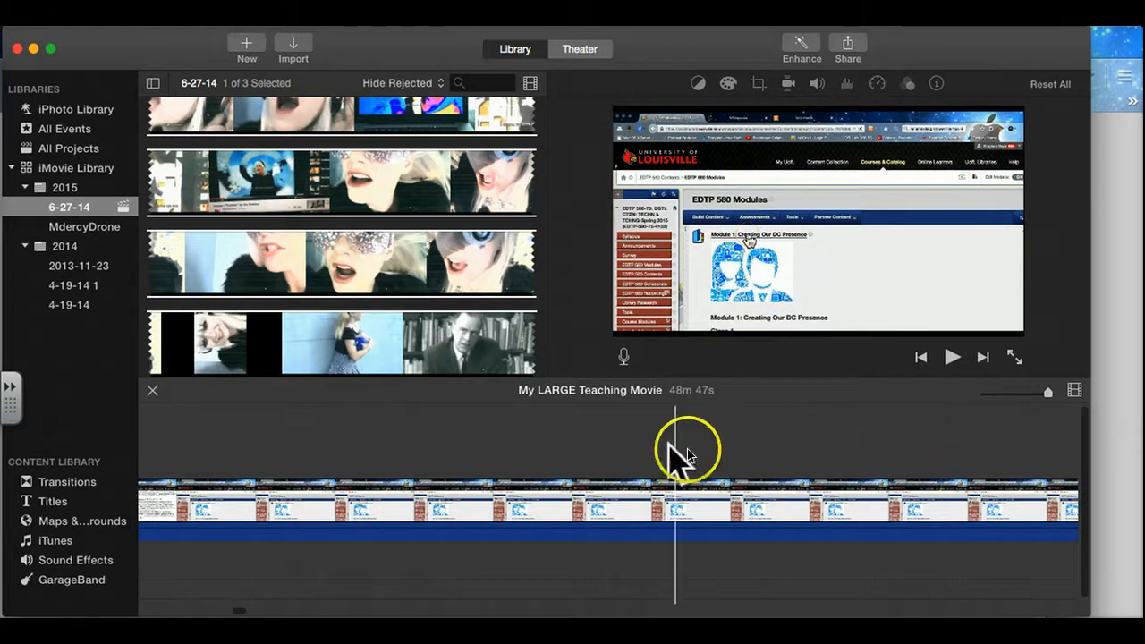
scroll(777, 465, "left", 5)
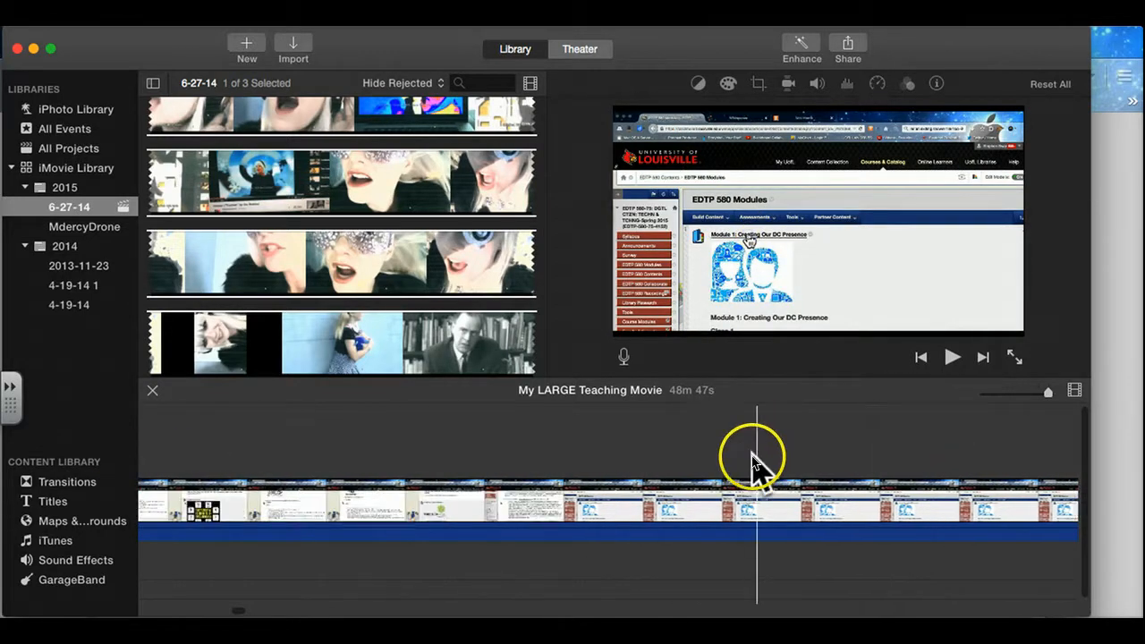
scroll(752, 460, "left", 5)
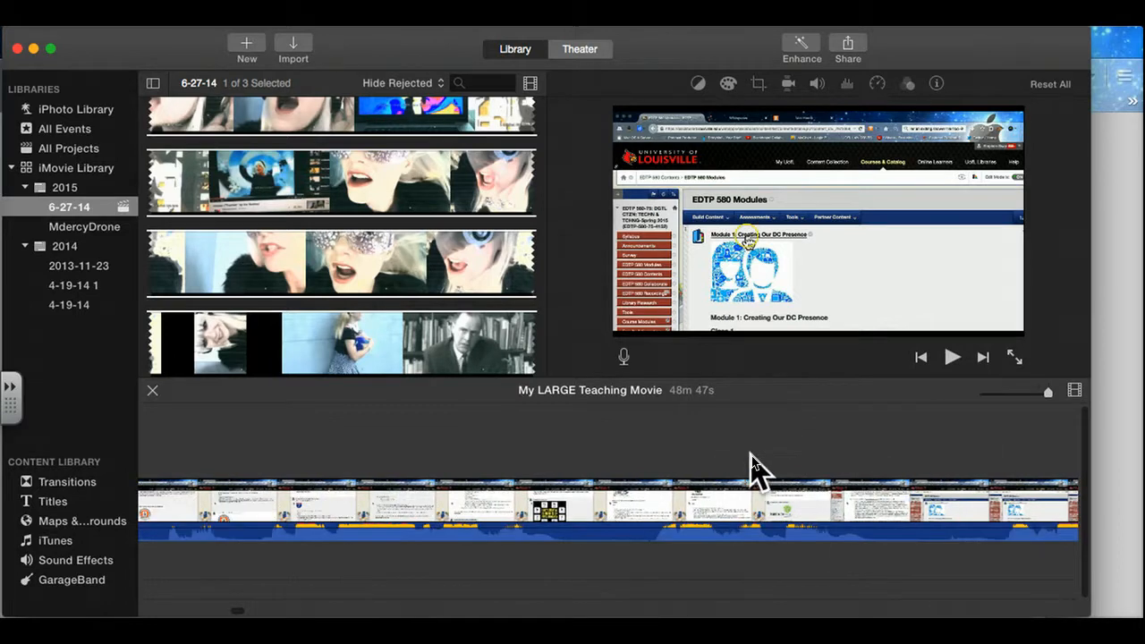
scroll(751, 456, "left", 6)
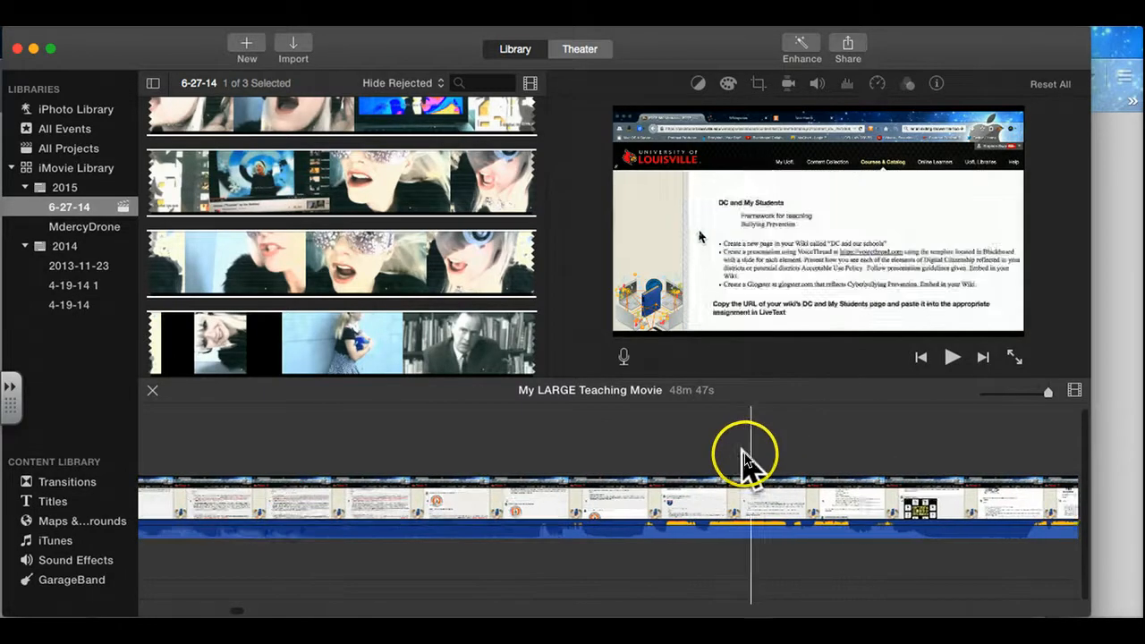
scroll(751, 460, "left", 5)
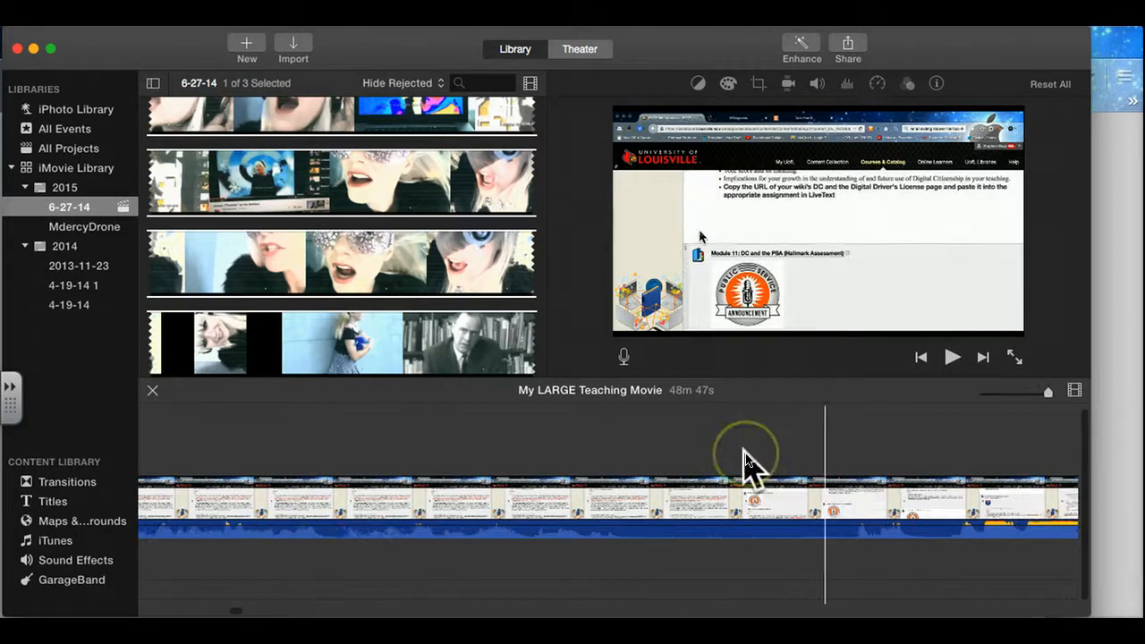
scroll(743, 461, "left", 5)
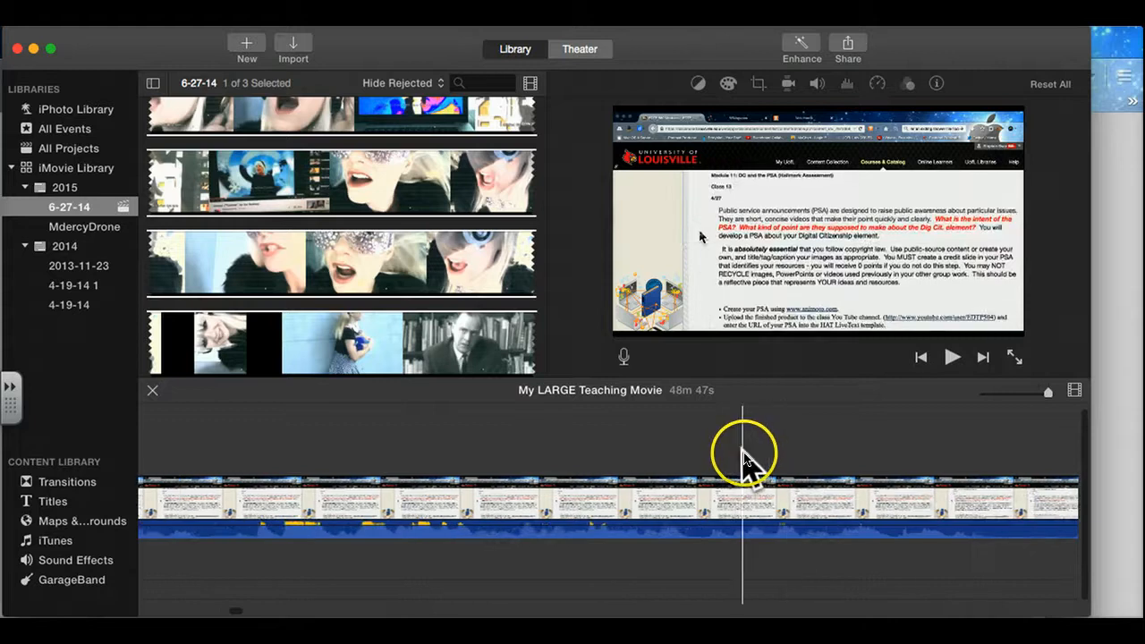
scroll(744, 462, "left", 5)
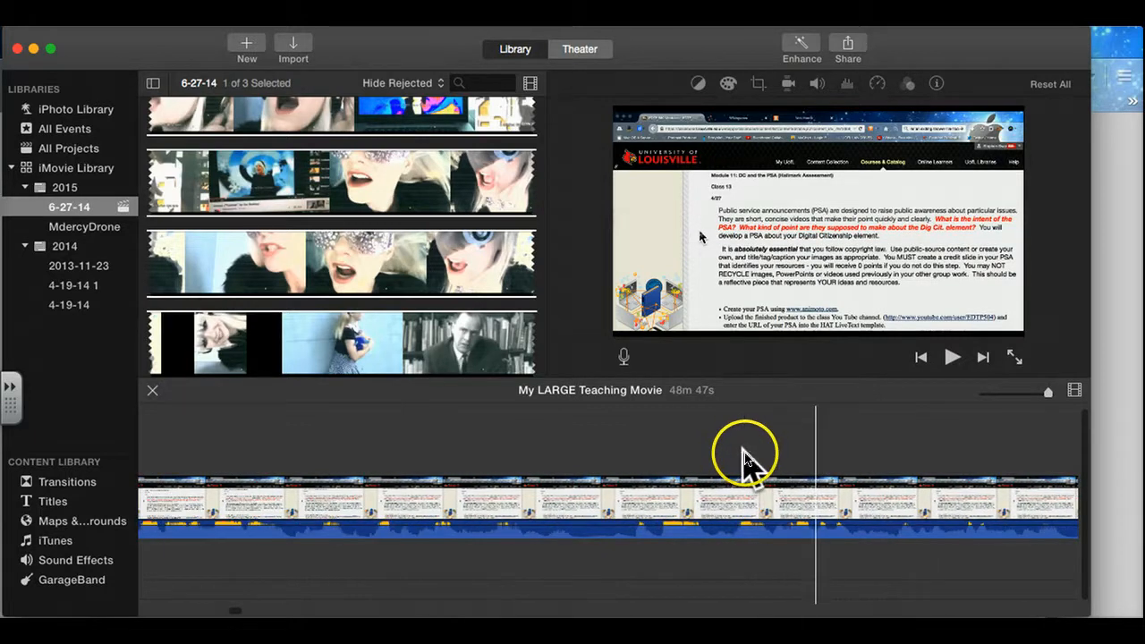
scroll(744, 461, "left", 5)
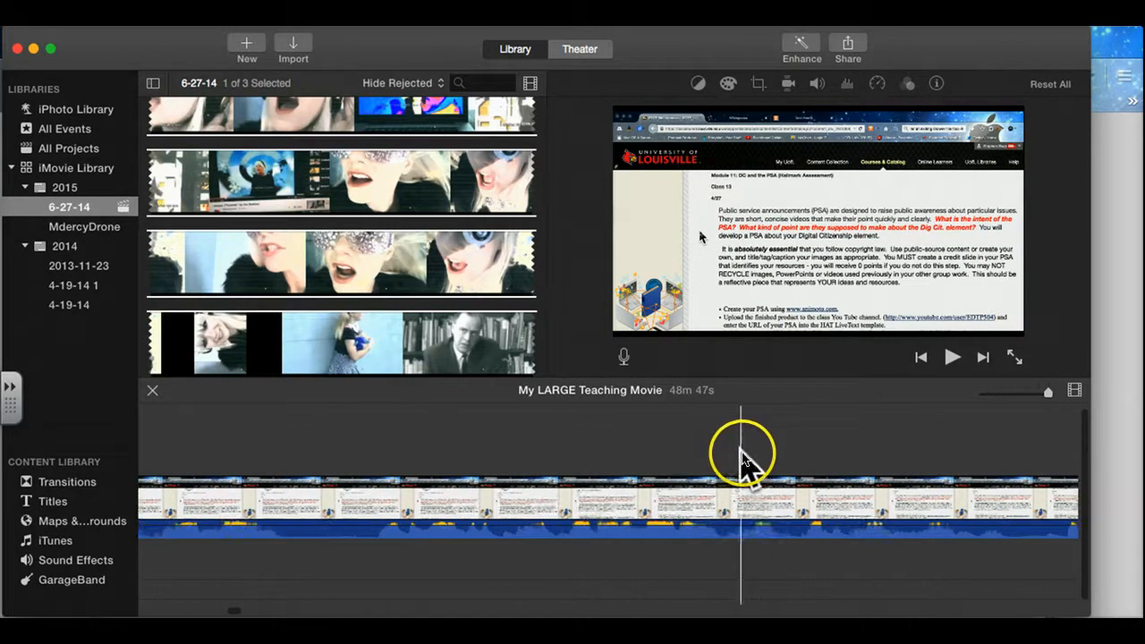
scroll(744, 461, "left", 4)
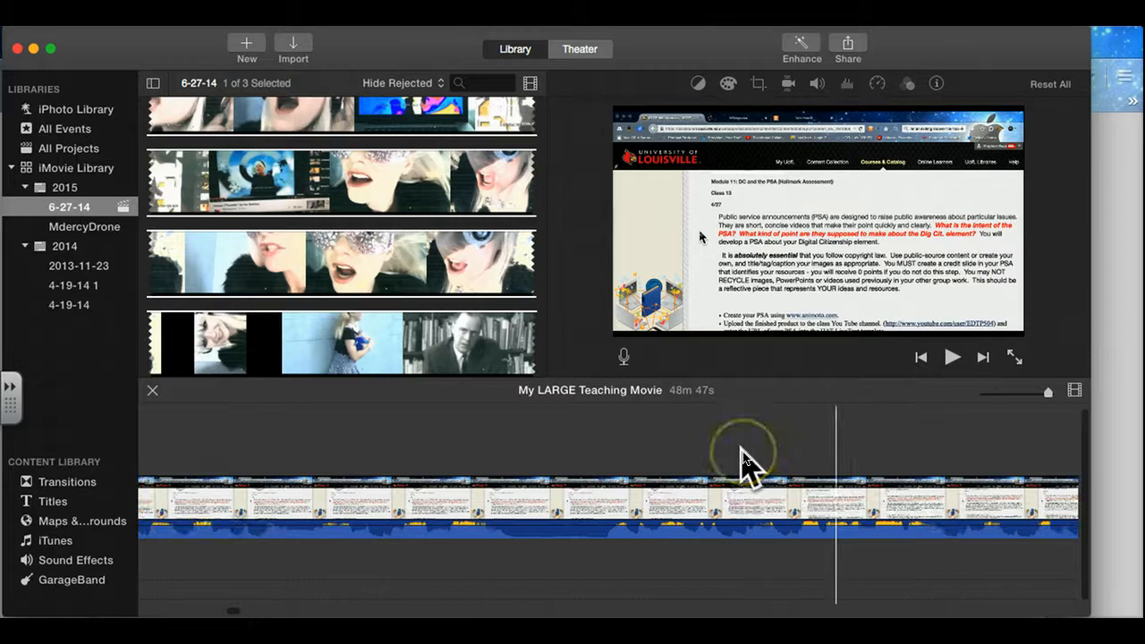
scroll(744, 457, "right", 3)
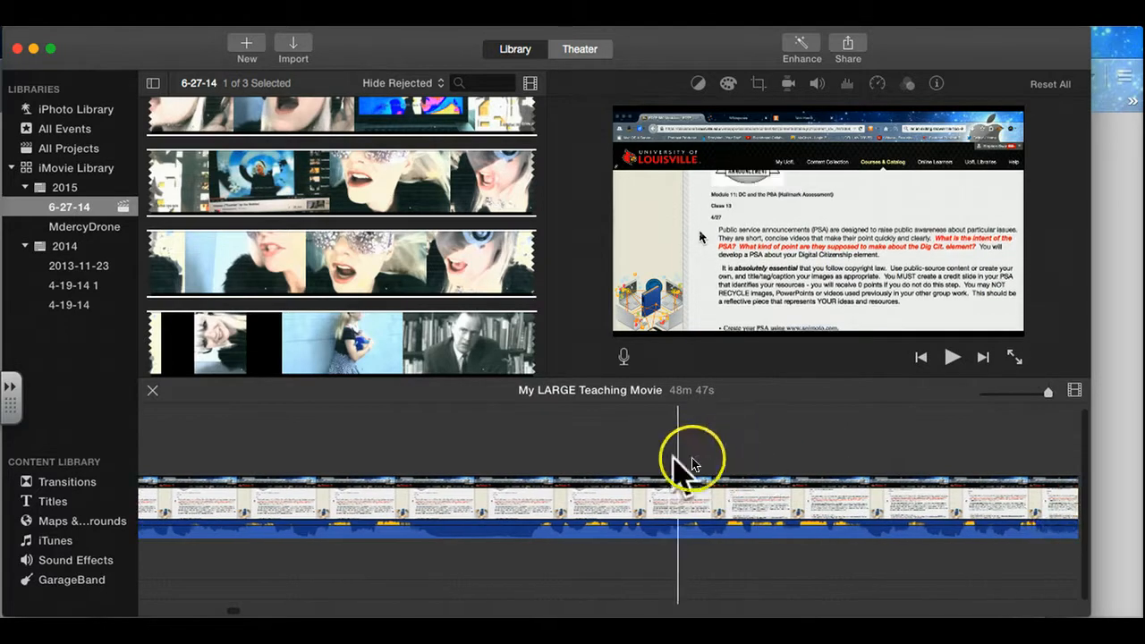
left_click_drag(675, 457, 638, 477)
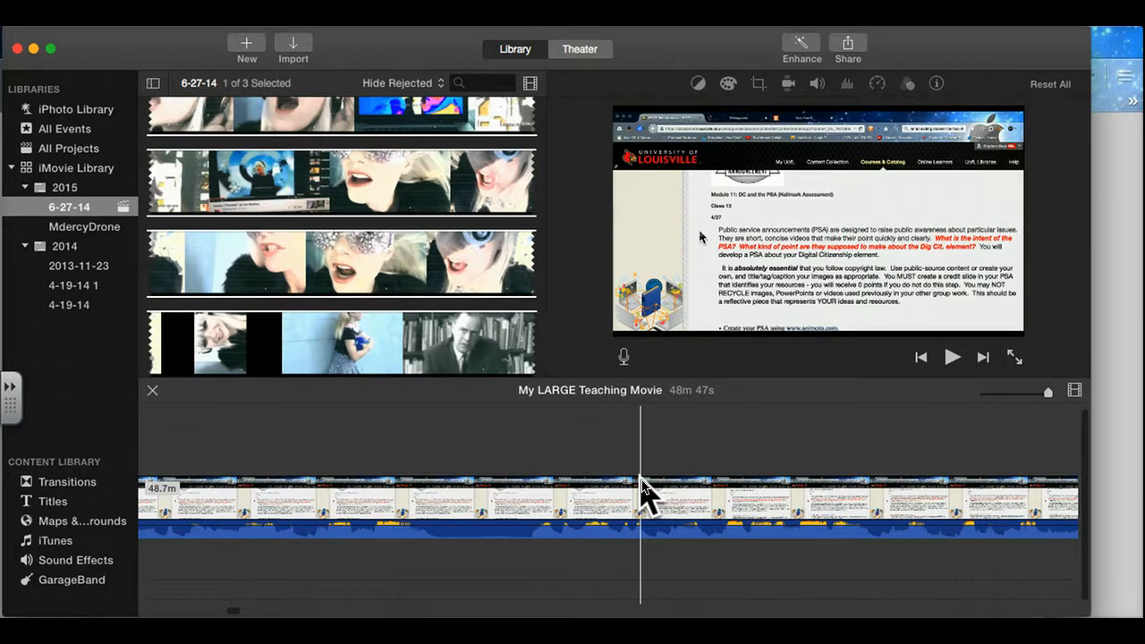
Split the clip at two points and delete the 9.1s middle piece, leaving 48m 38s.
left_click(640, 478)
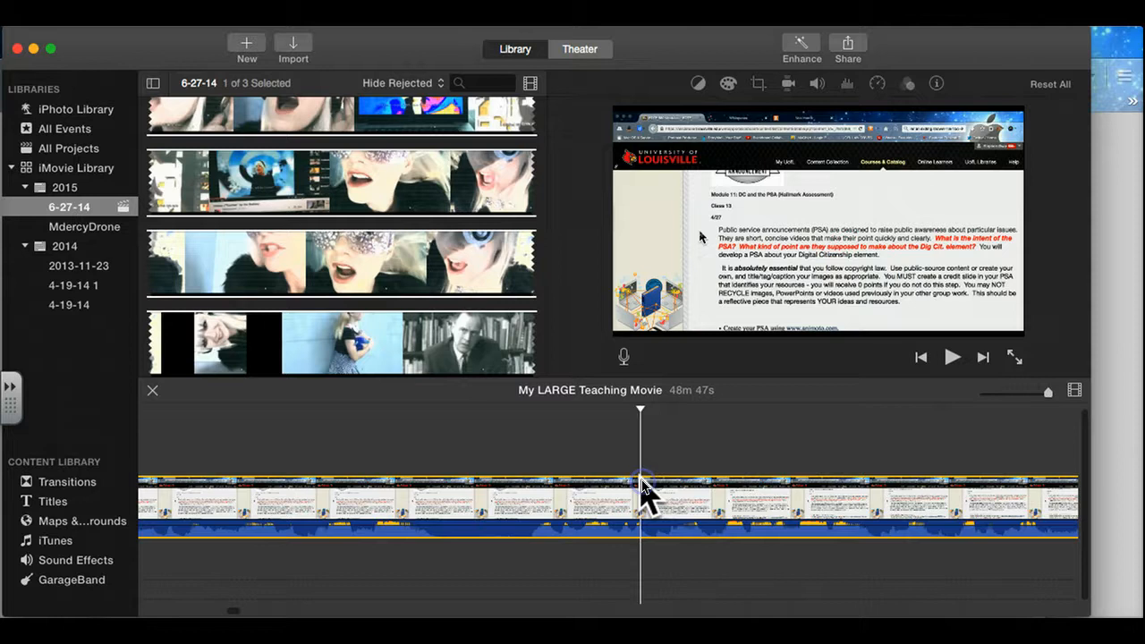
right_click(642, 483)
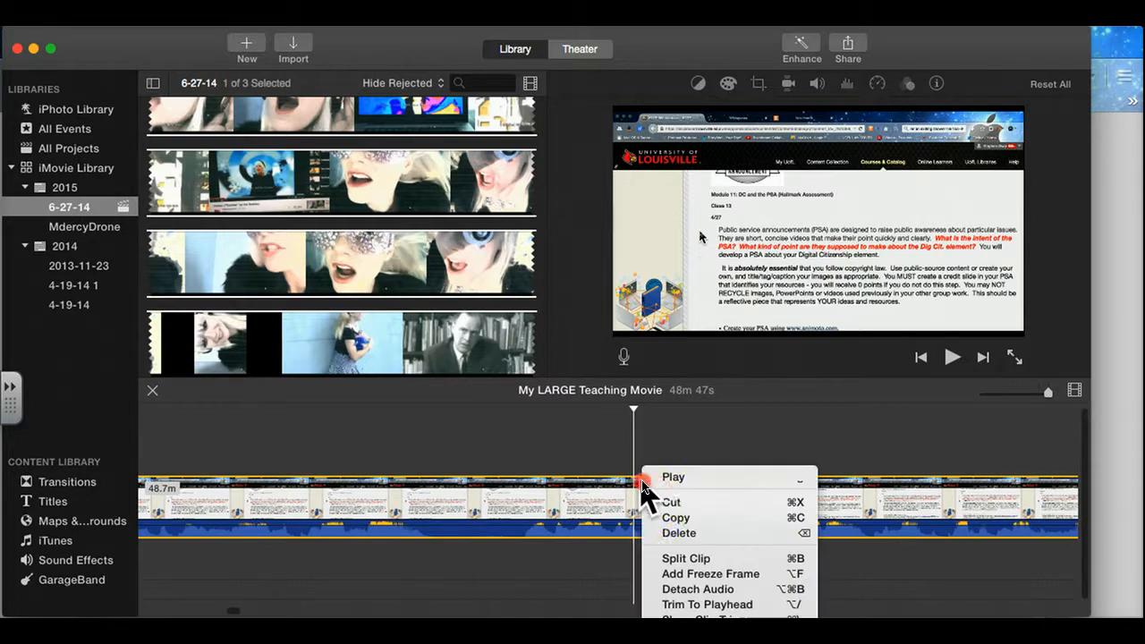
left_click(657, 560)
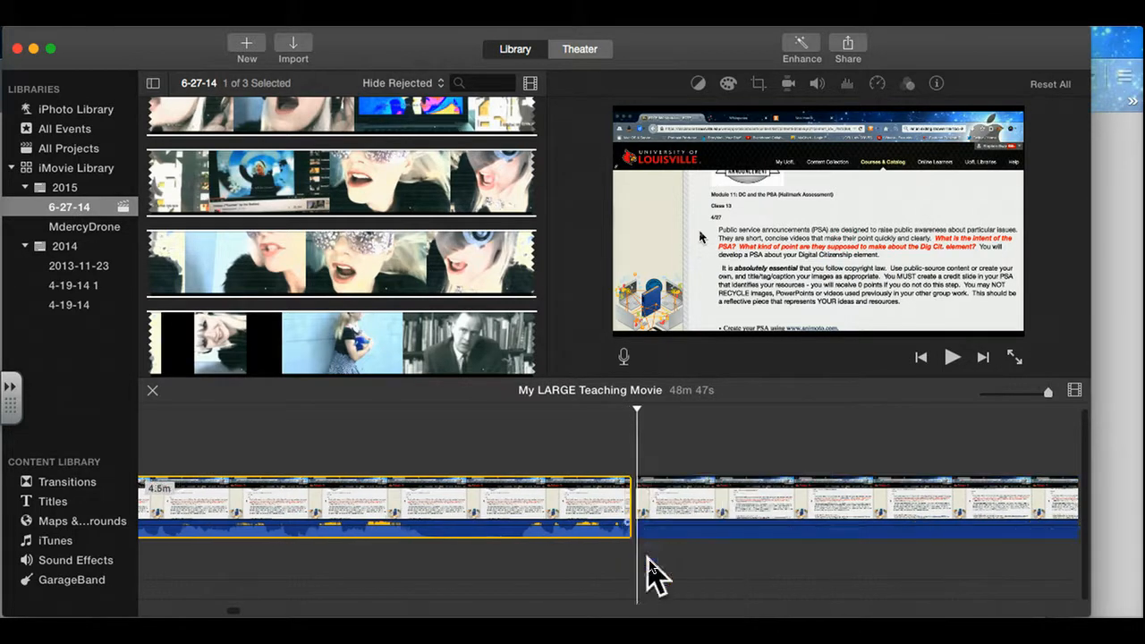
left_click_drag(688, 522, 586, 499)
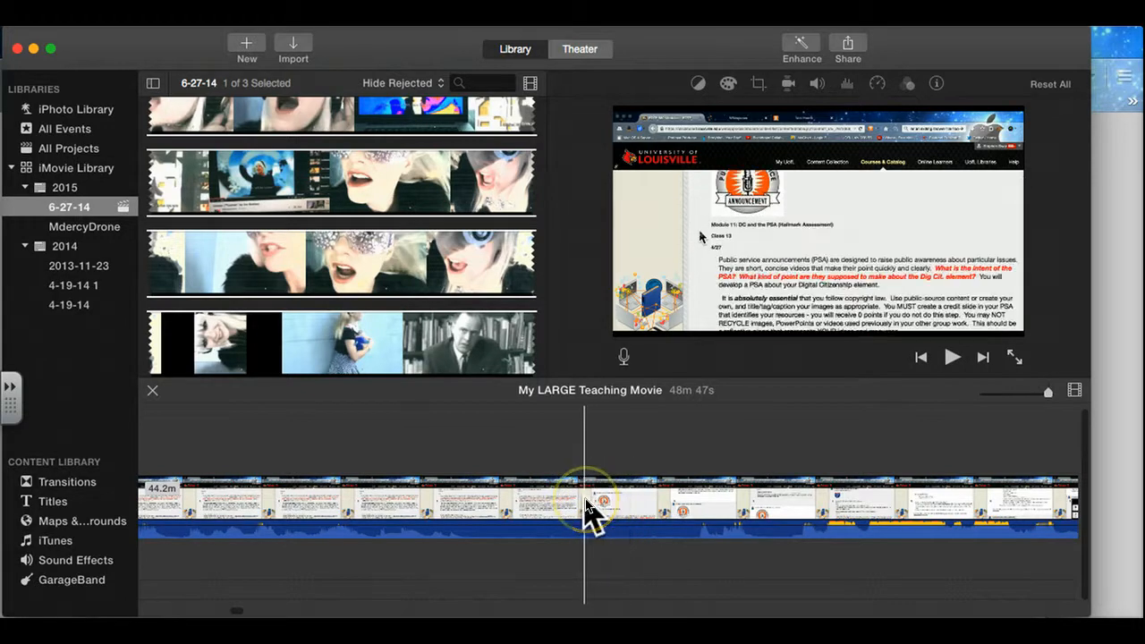
left_click(586, 503)
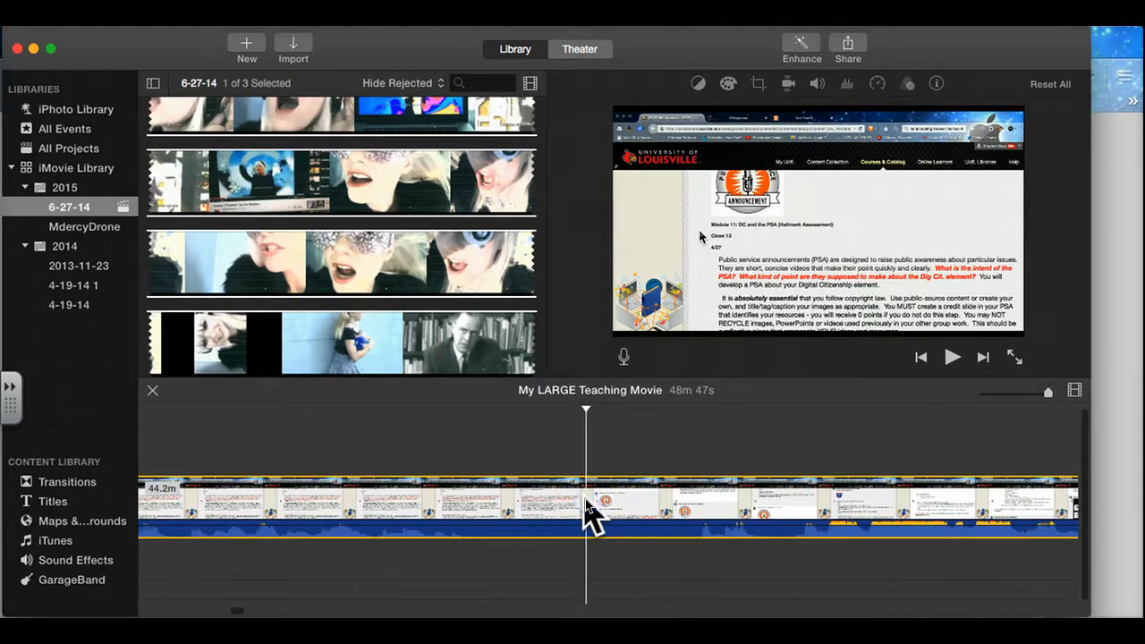
right_click(587, 503)
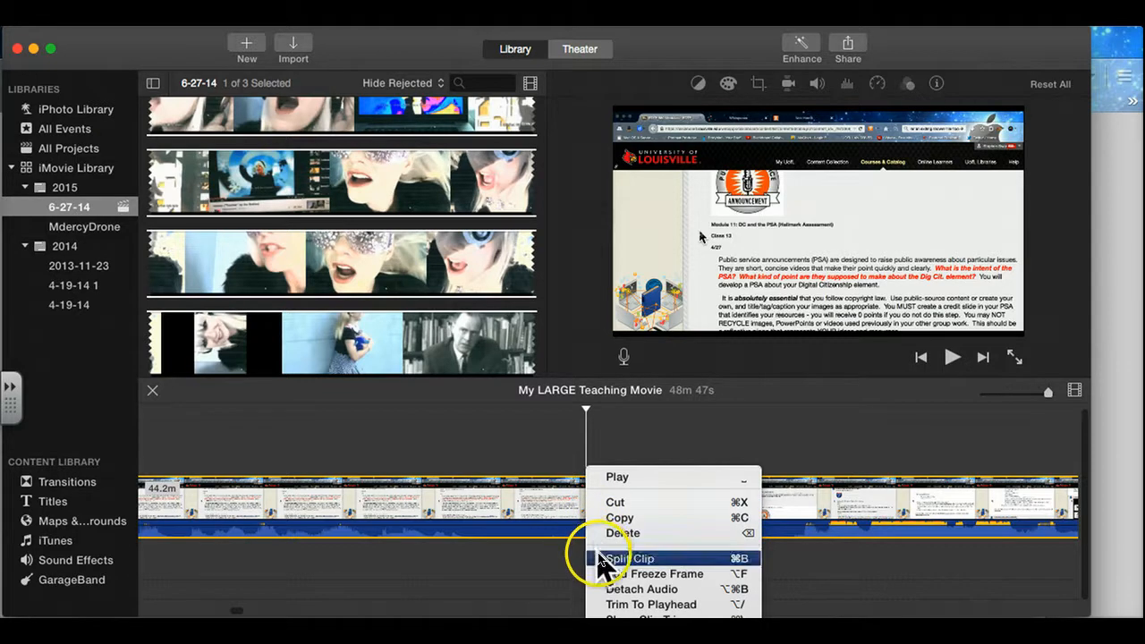
left_click(627, 559)
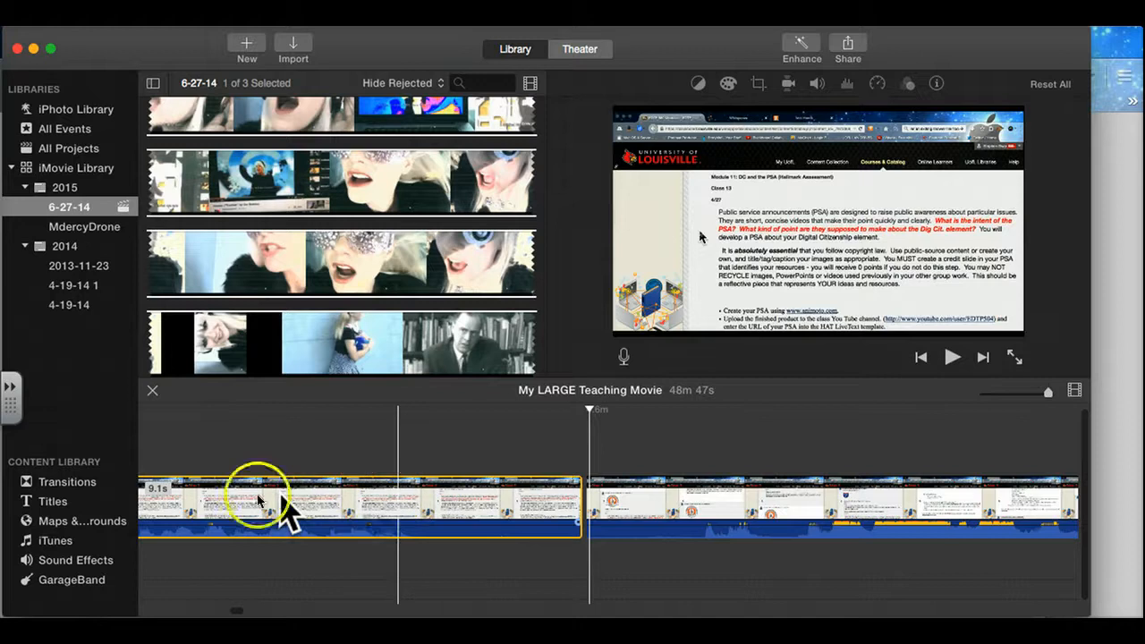
right_click(359, 487)
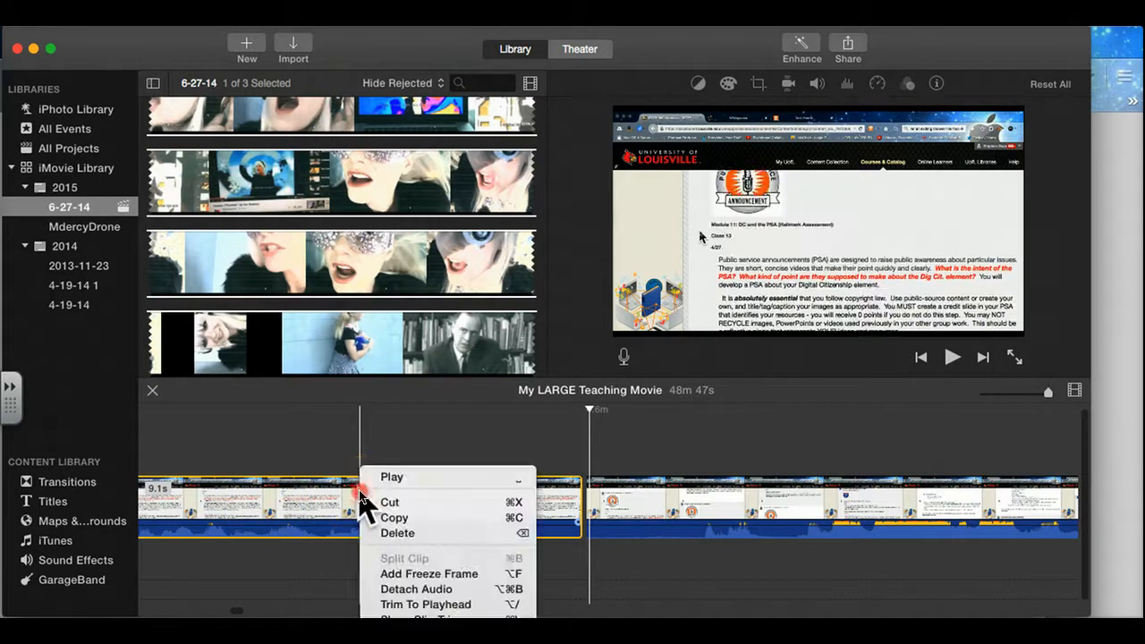
left_click(374, 534)
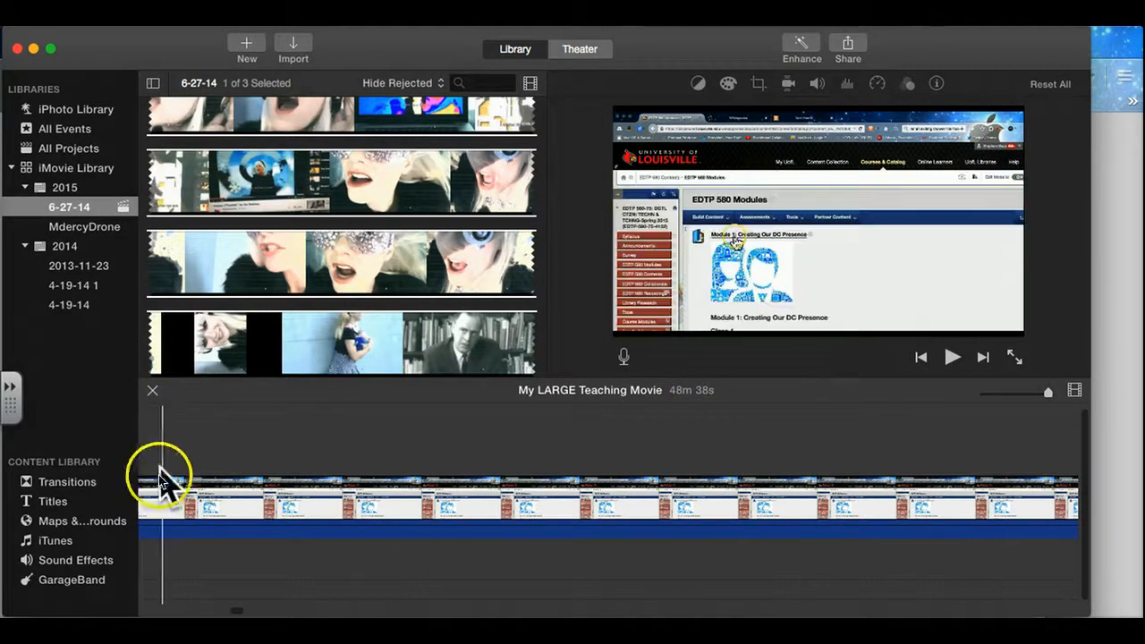
Drag the movie clip along the timeline, then drop it back in its place.
left_click(256, 498)
left_click_drag(588, 469, 13, 475)
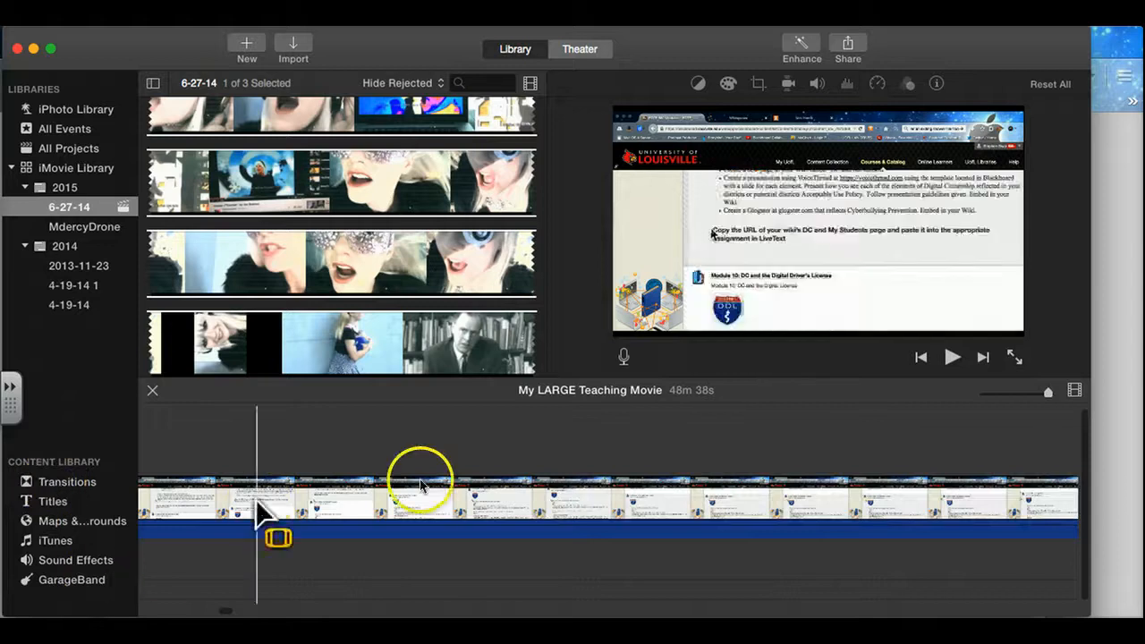
left_click(451, 493)
left_click_drag(132, 483, 120, 479)
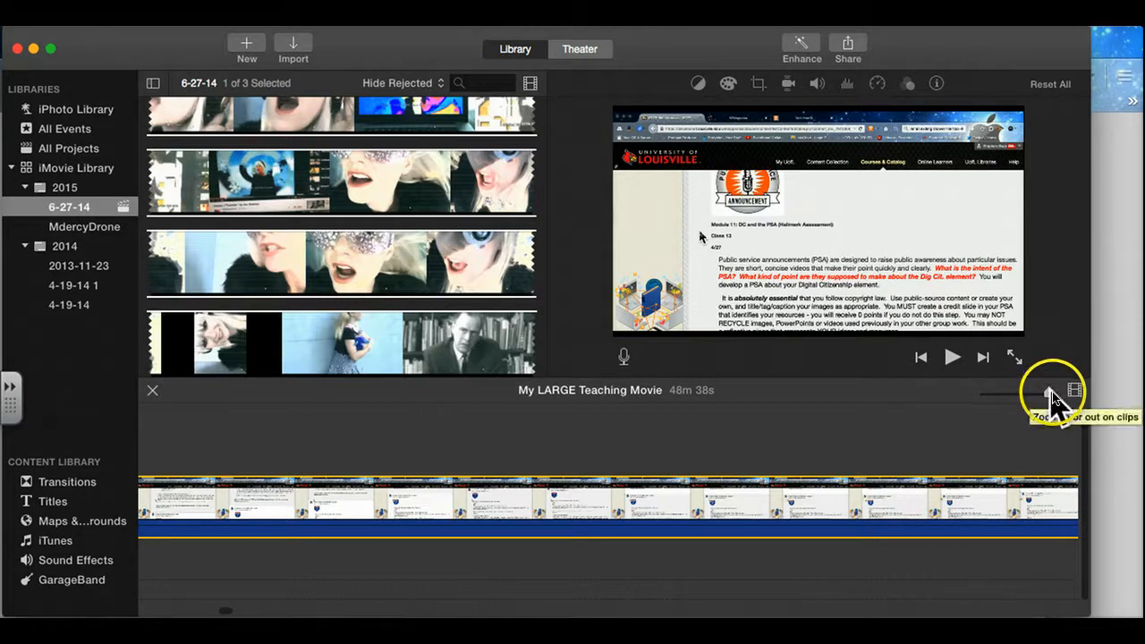
Zoom the timeline out and delete the short opening clip, leaving a 44m 5s movie.
left_click(1051, 394)
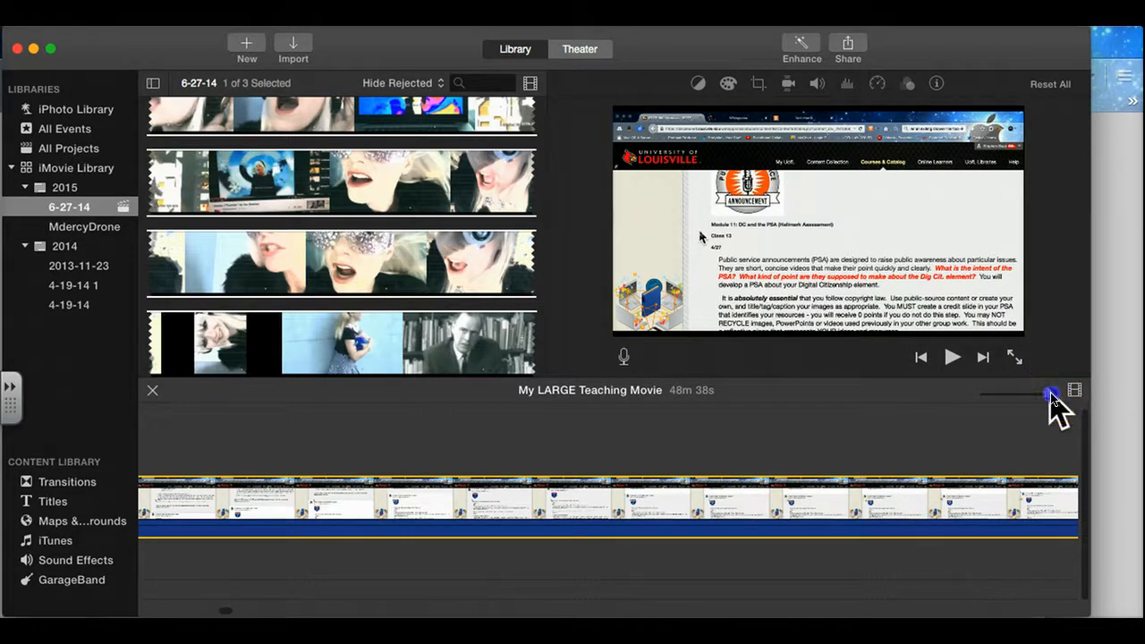
left_click_drag(1052, 394, 984, 395)
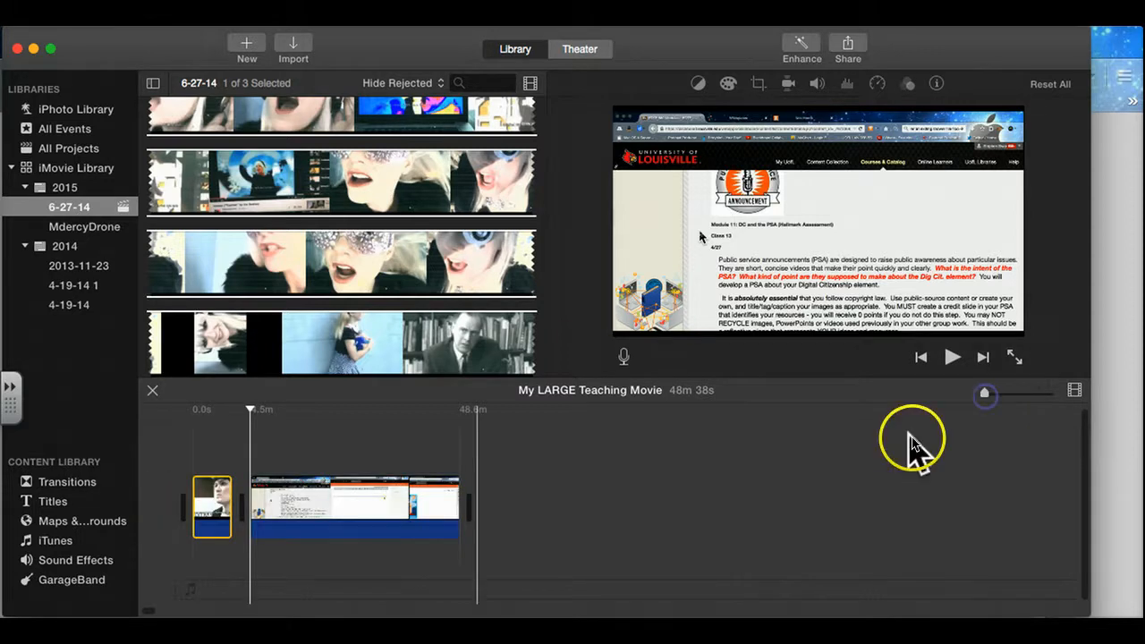
left_click(188, 497)
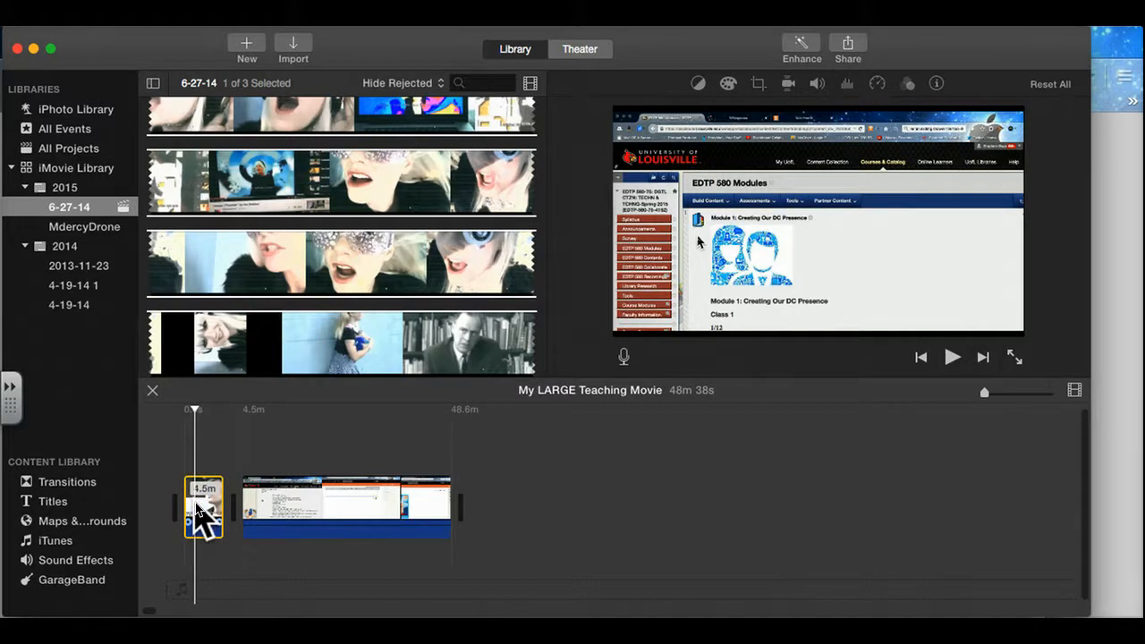
right_click(196, 506)
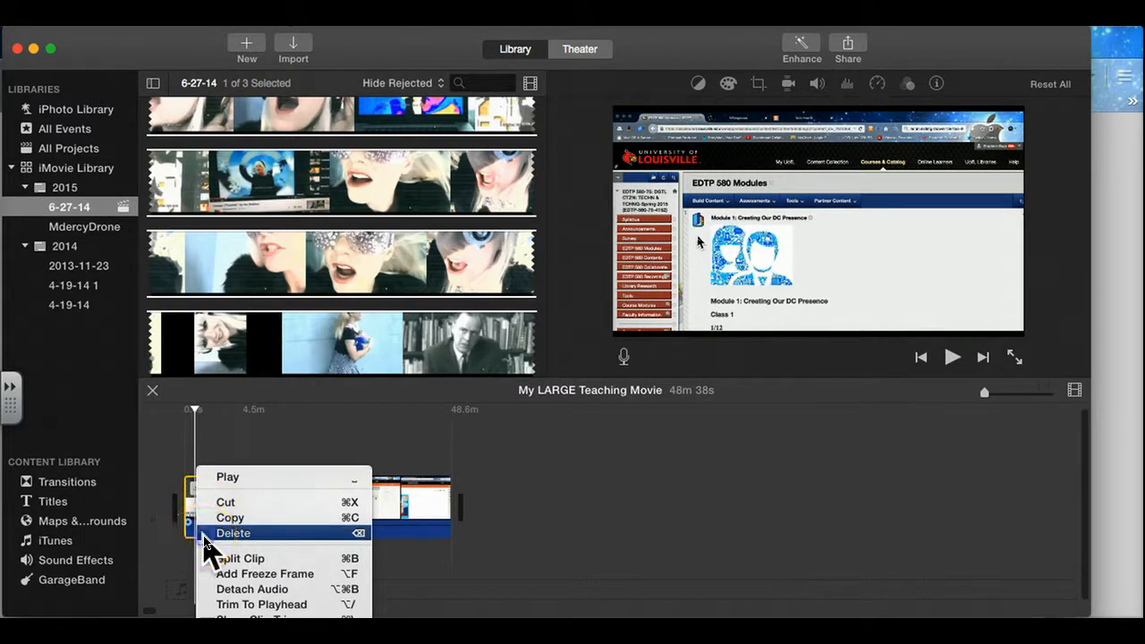
left_click(205, 534)
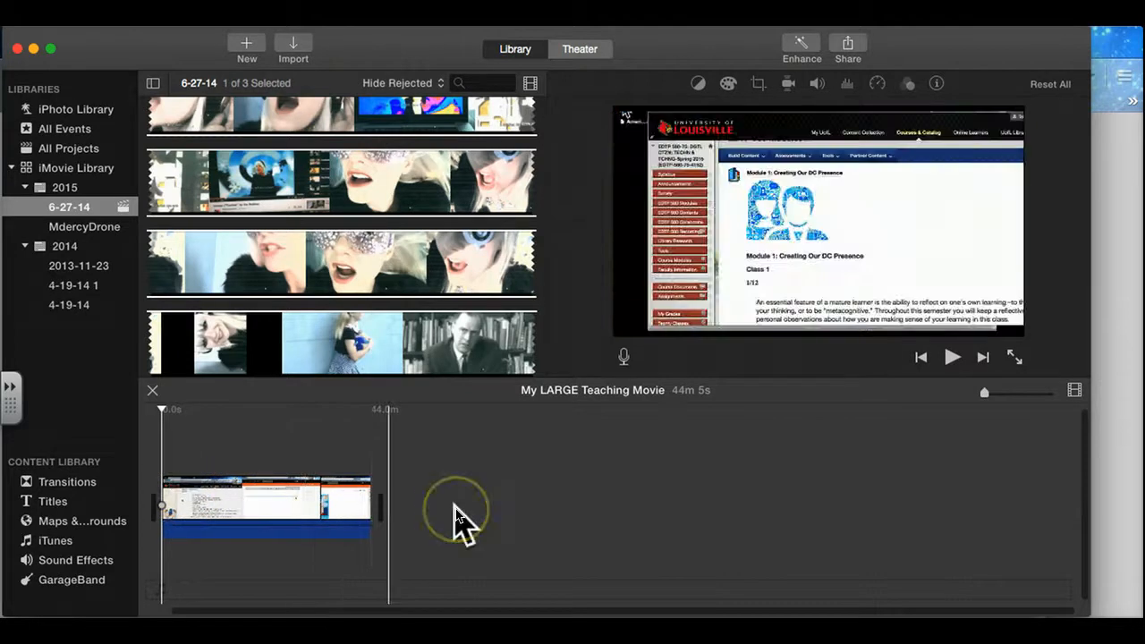
left_click(465, 517)
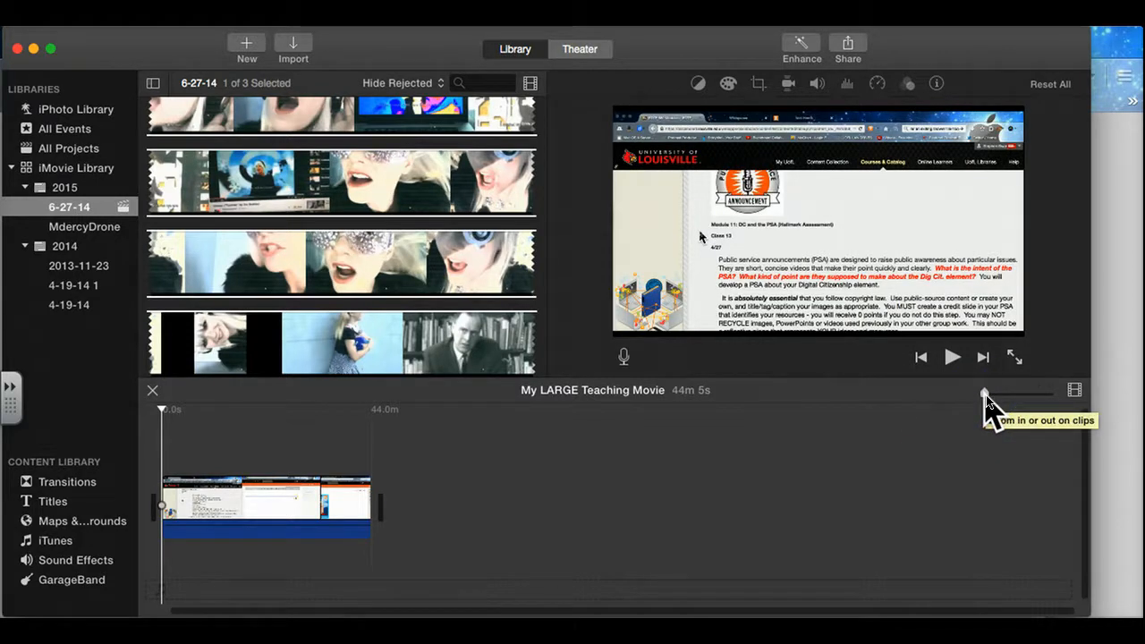
Zoom the timeline back in, jump to a later point, and select the ULEAP TEST event clip.
left_click_drag(985, 397, 1055, 402)
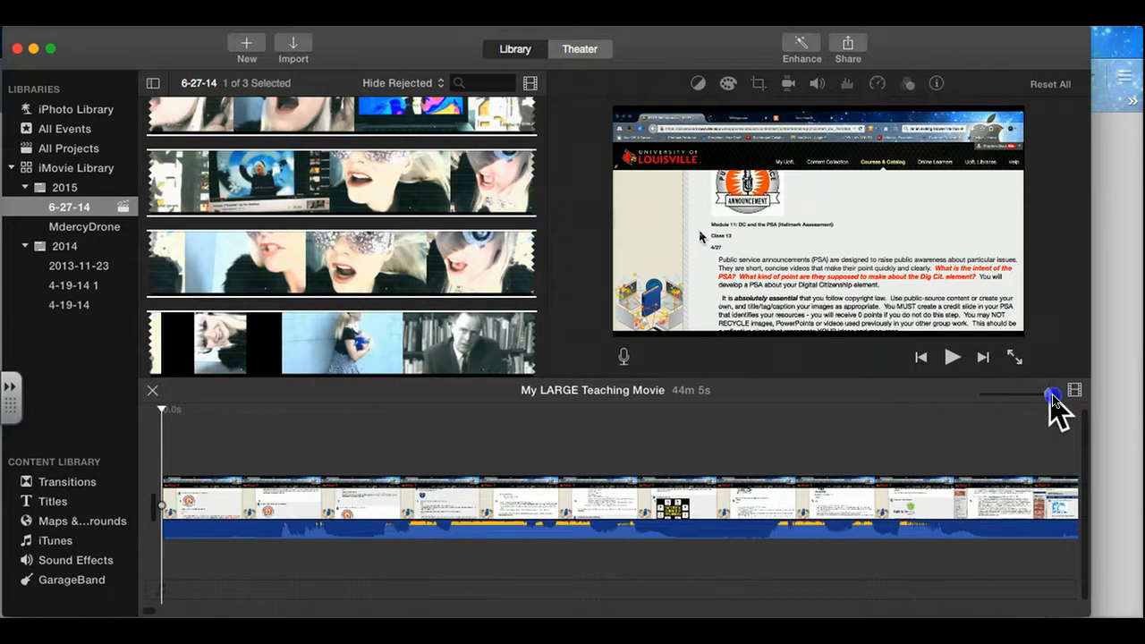
left_click_drag(1054, 400, 1052, 400)
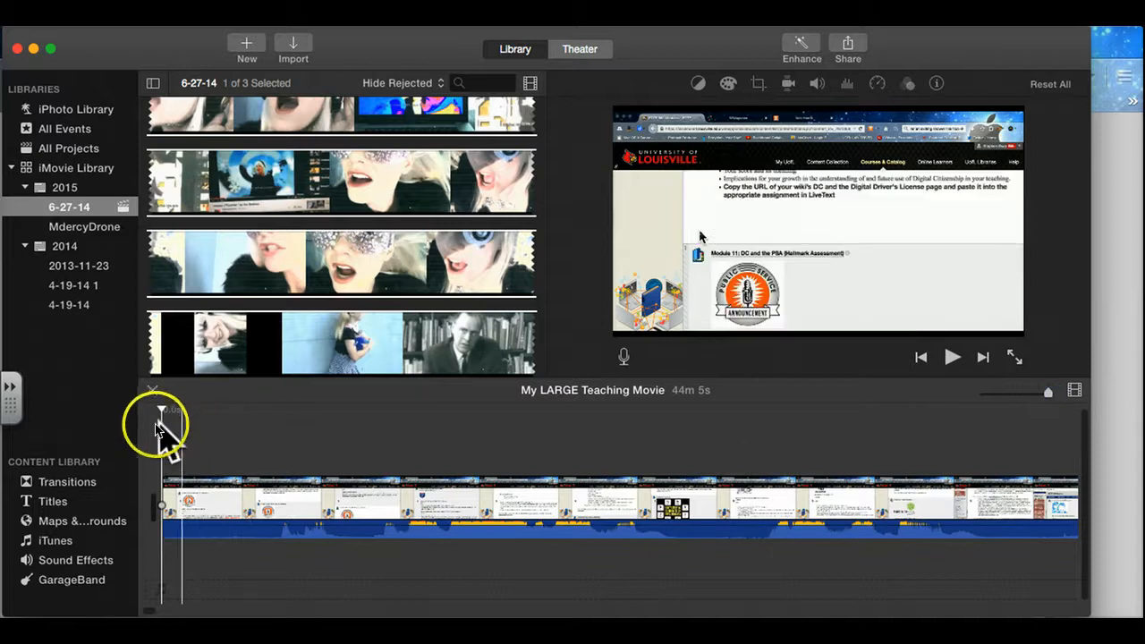
left_click_drag(159, 412, 908, 481)
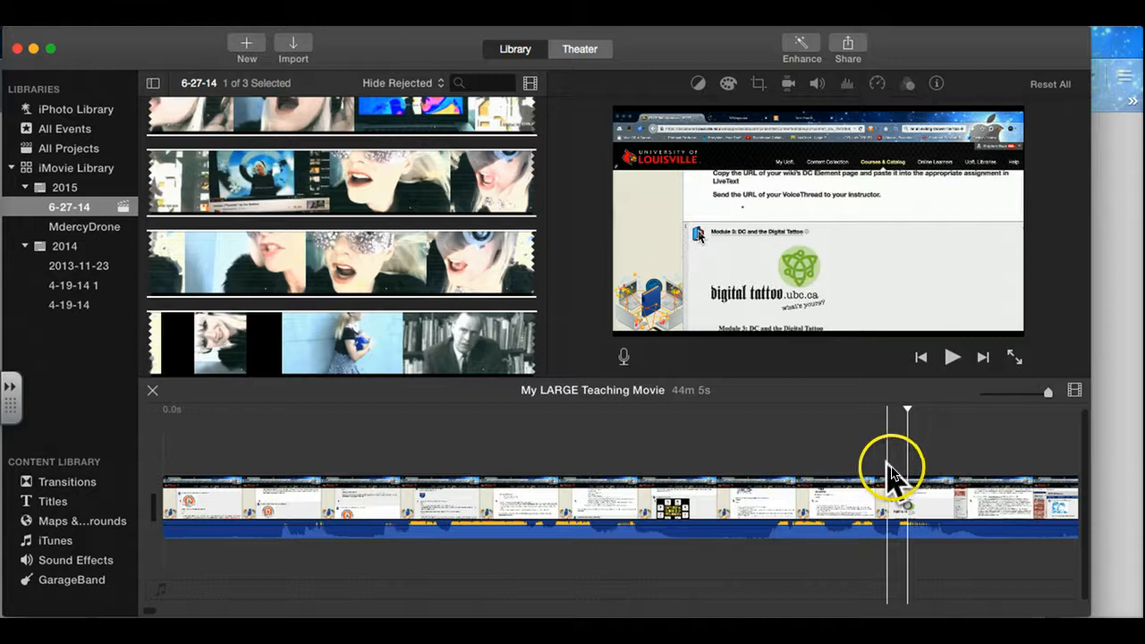
left_click(304, 369)
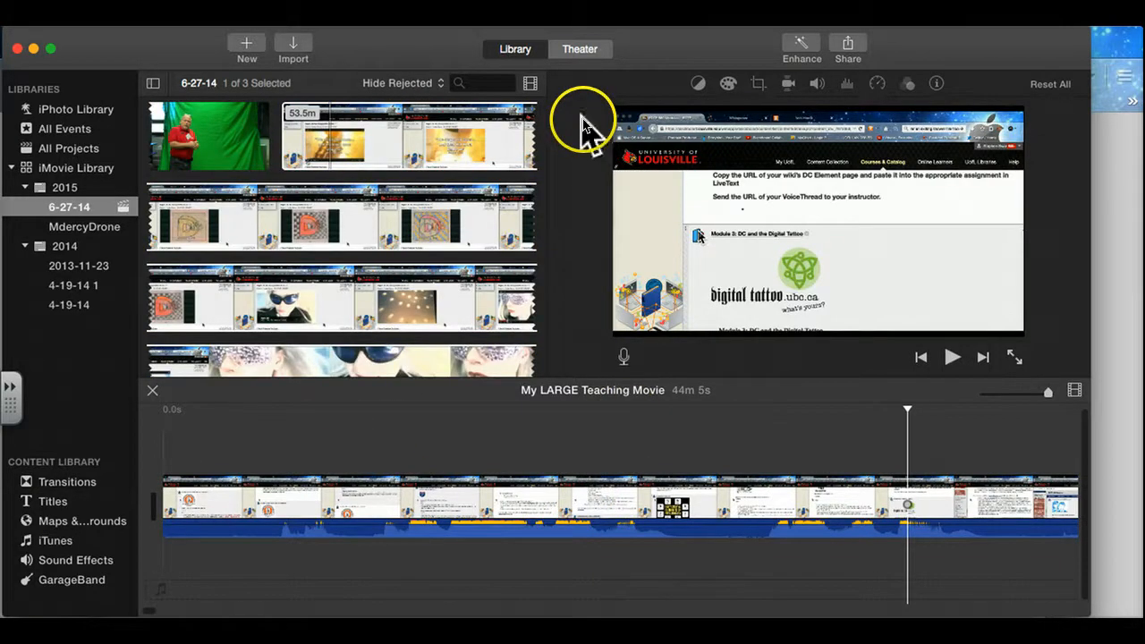
Open Share > File export settings showing 960 x 540, Low quality, about 857 MB.
left_click(848, 46)
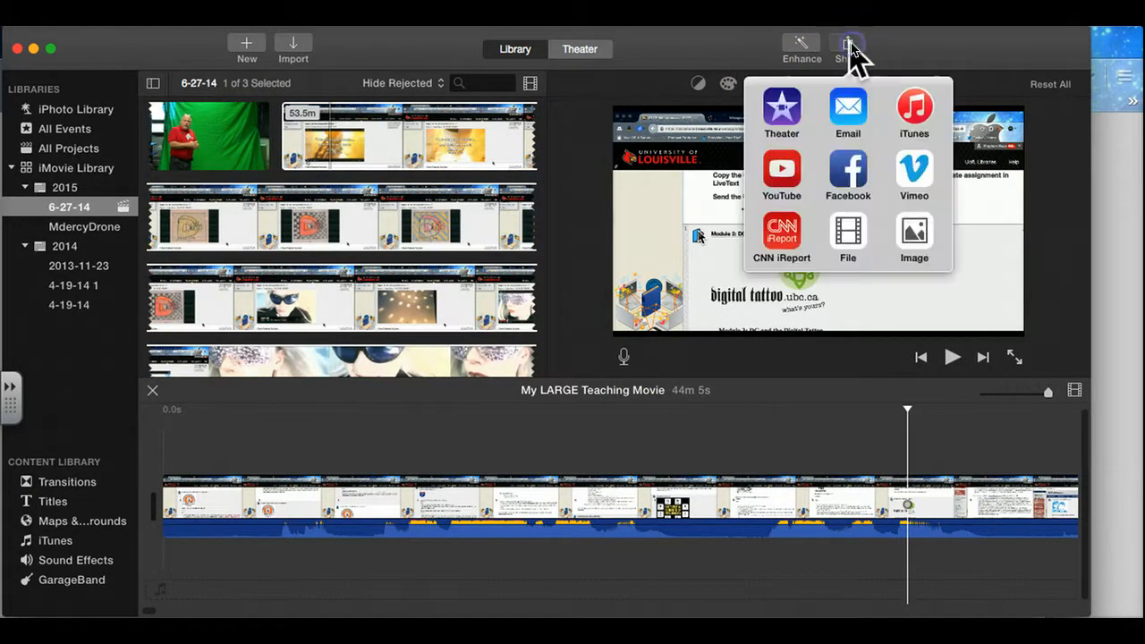
left_click(849, 235)
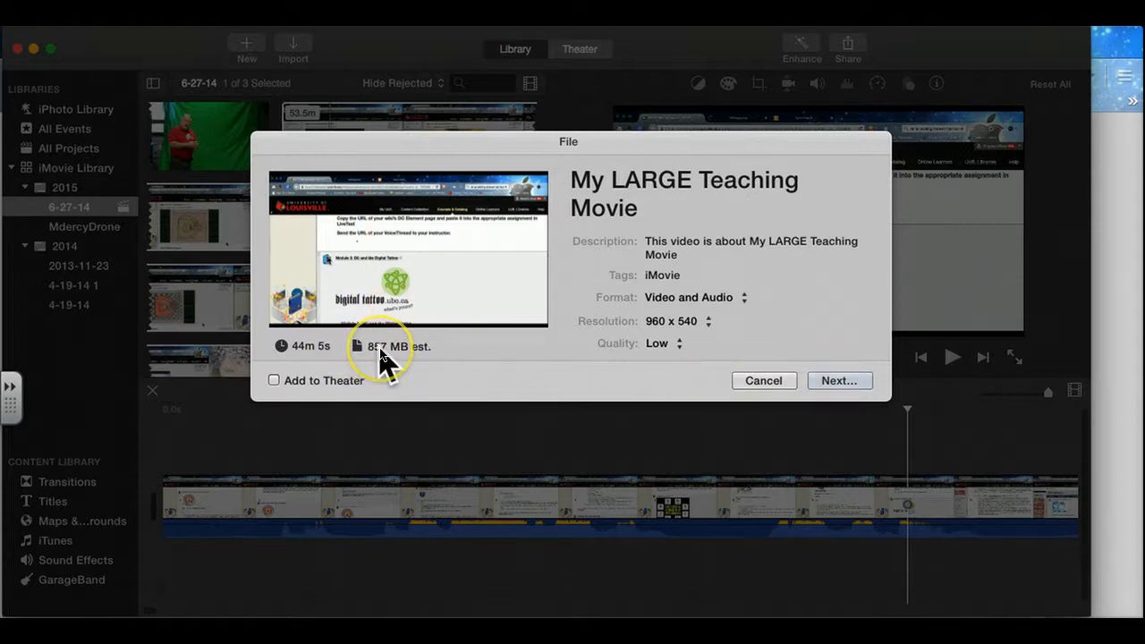
mouse_move(379, 354)
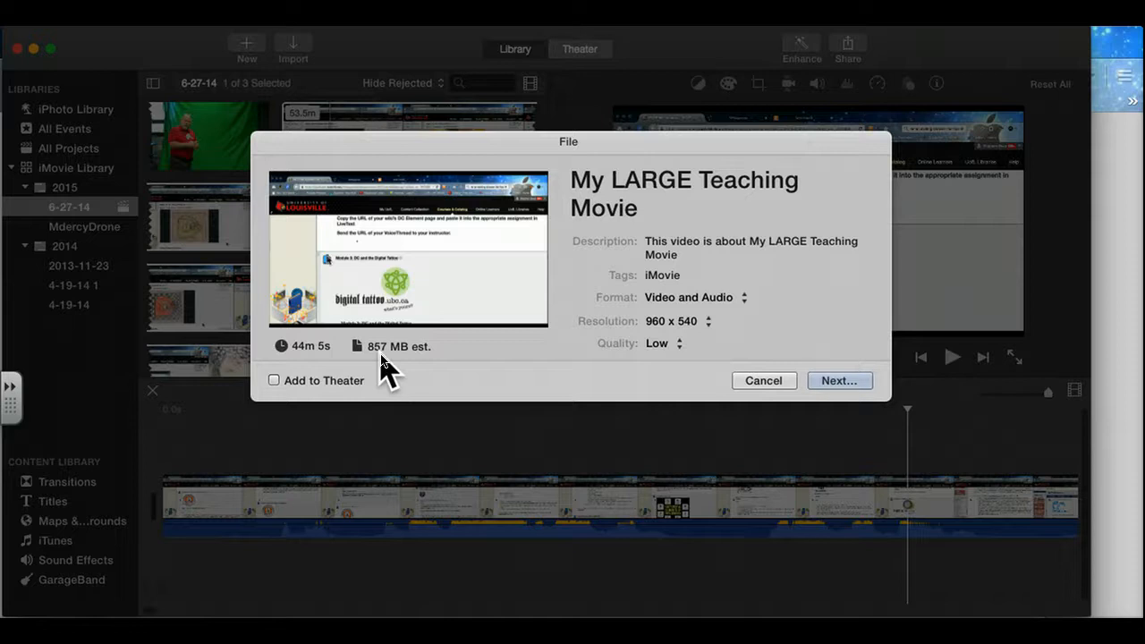
Continue to the save sheet with My LARGE Teaching Movie.mp4 headed for the Desktop.
left_click(385, 357)
left_click(838, 381)
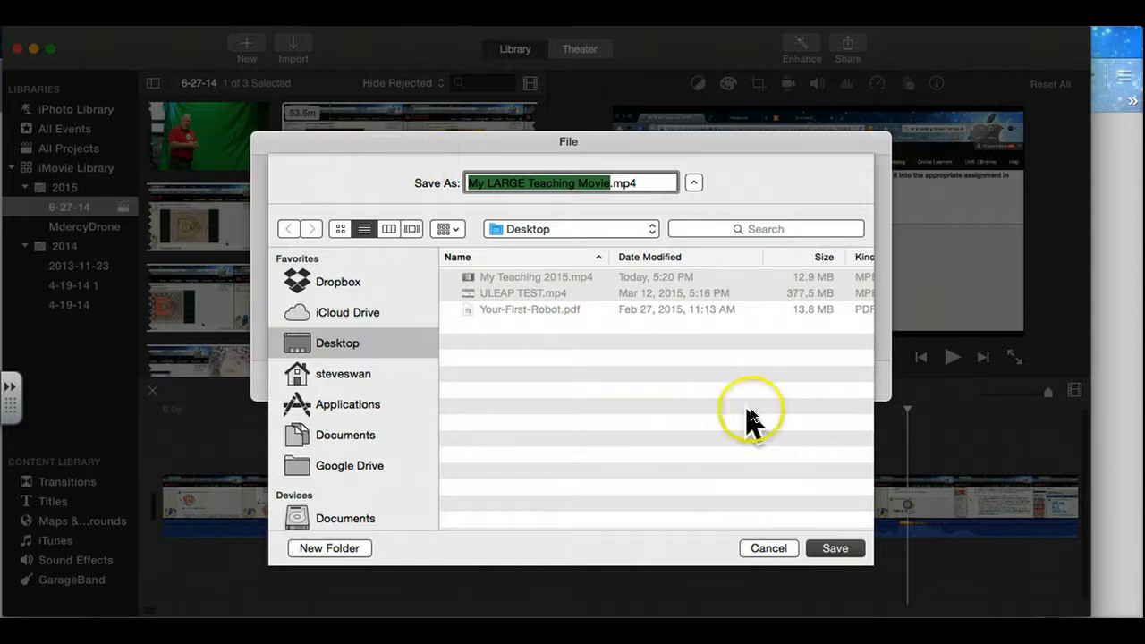
Back out of and reopen the save sheet, then save My LARGE Teaching Movie.mp4 to the Desktop.
left_click(767, 548)
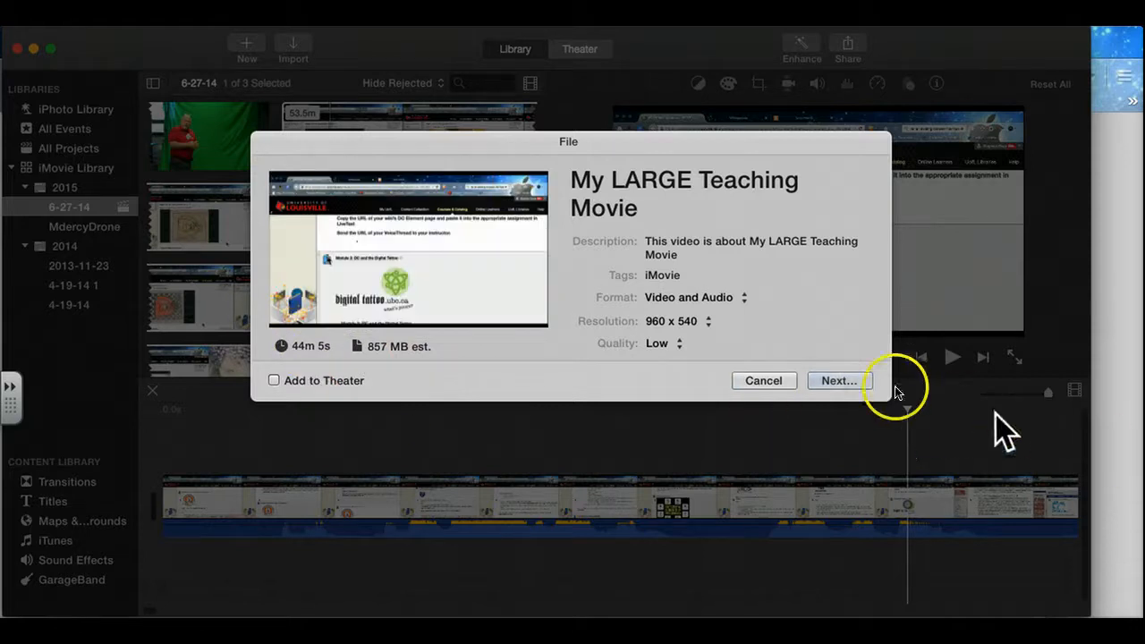
left_click(839, 383)
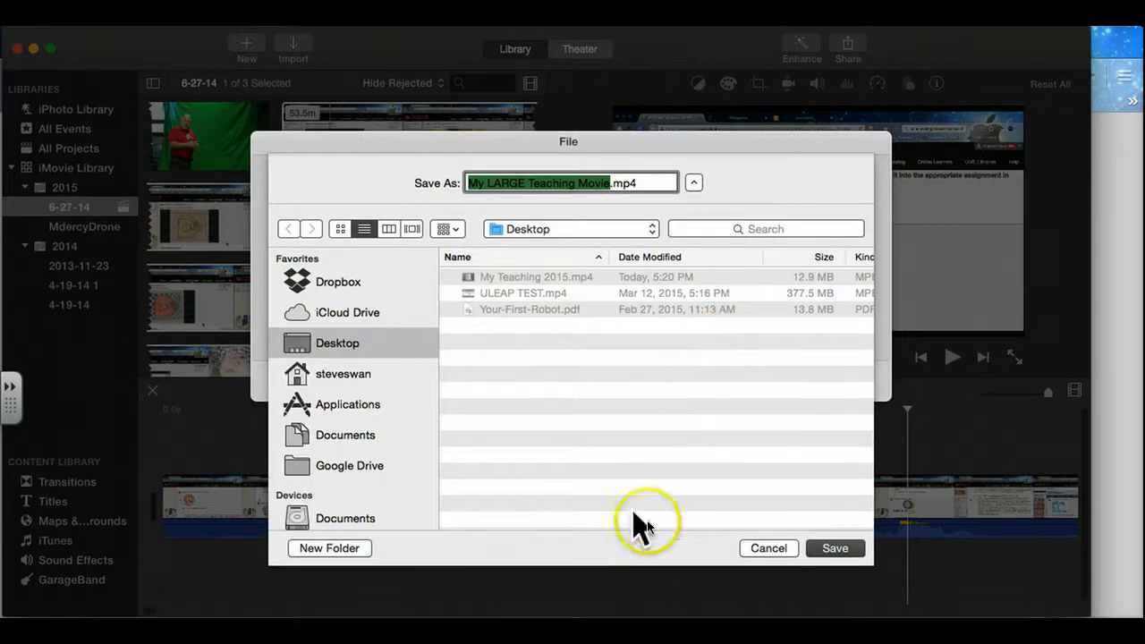
left_click(836, 549)
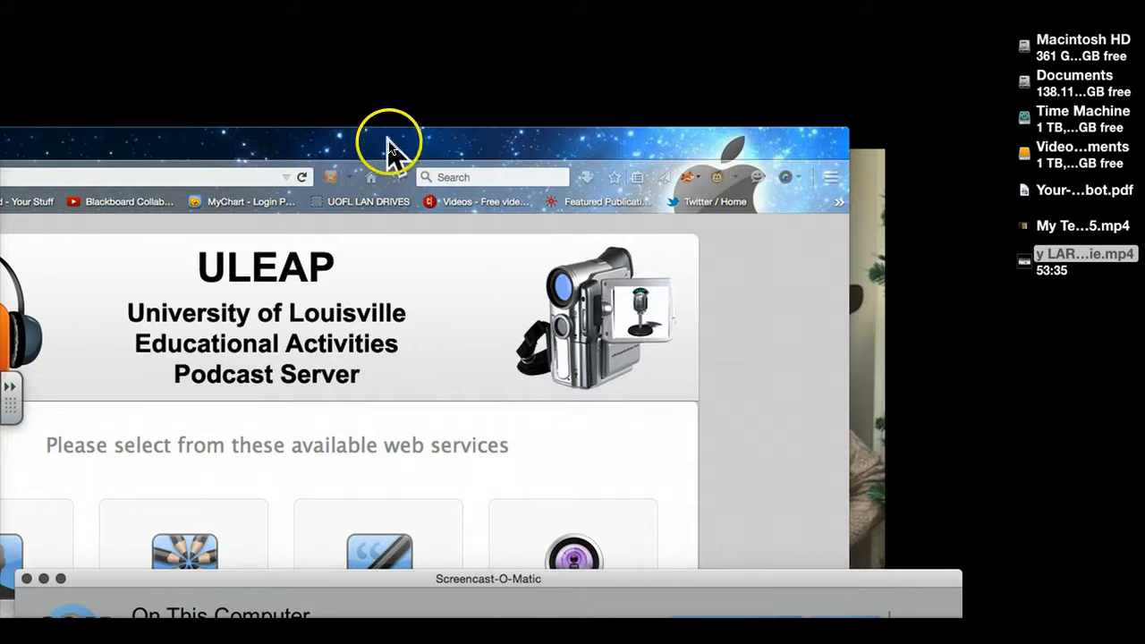
Bring the ULEAP web services page into view and open the Podcast Capture service.
left_click_drag(390, 145, 680, 34)
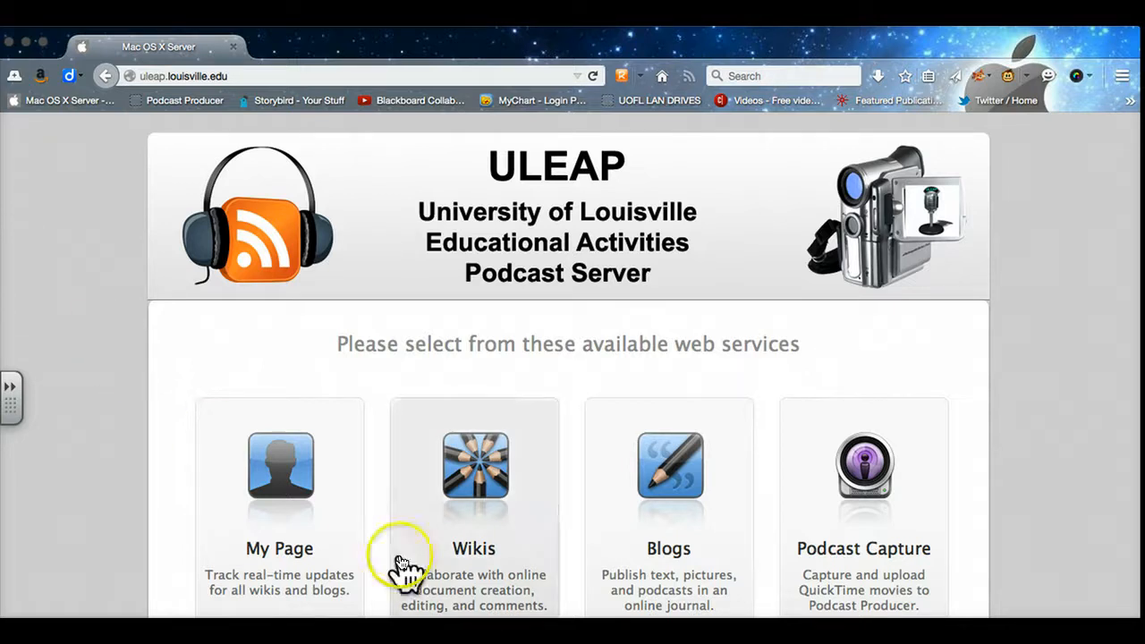
left_click(862, 479)
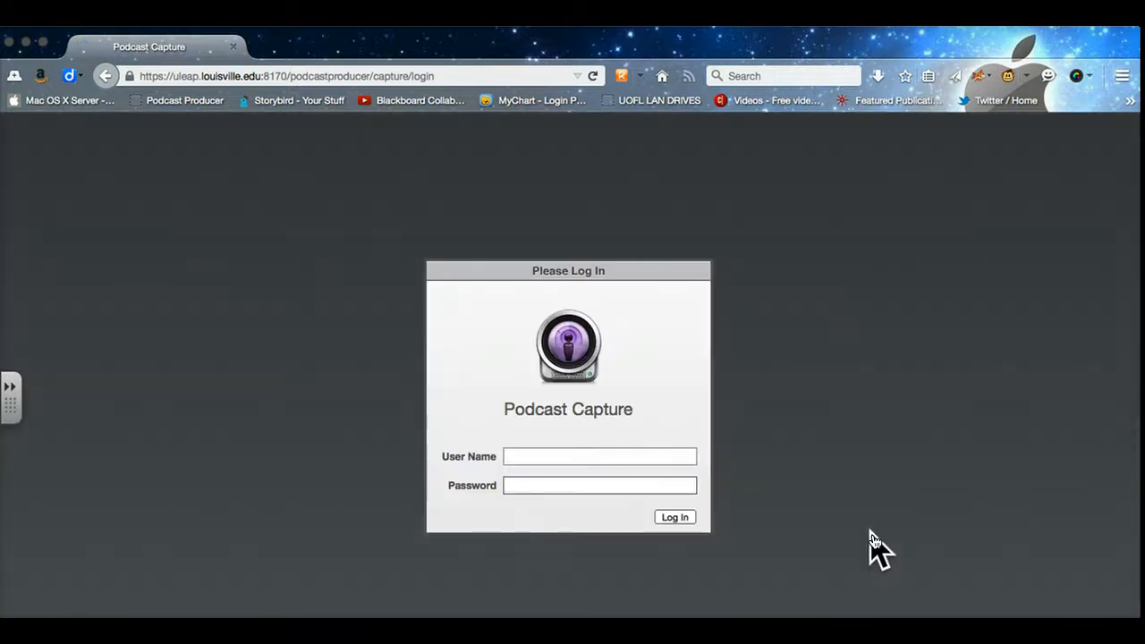
Fill in the saved user name and password and log in to Podcast Capture.
left_click(543, 457)
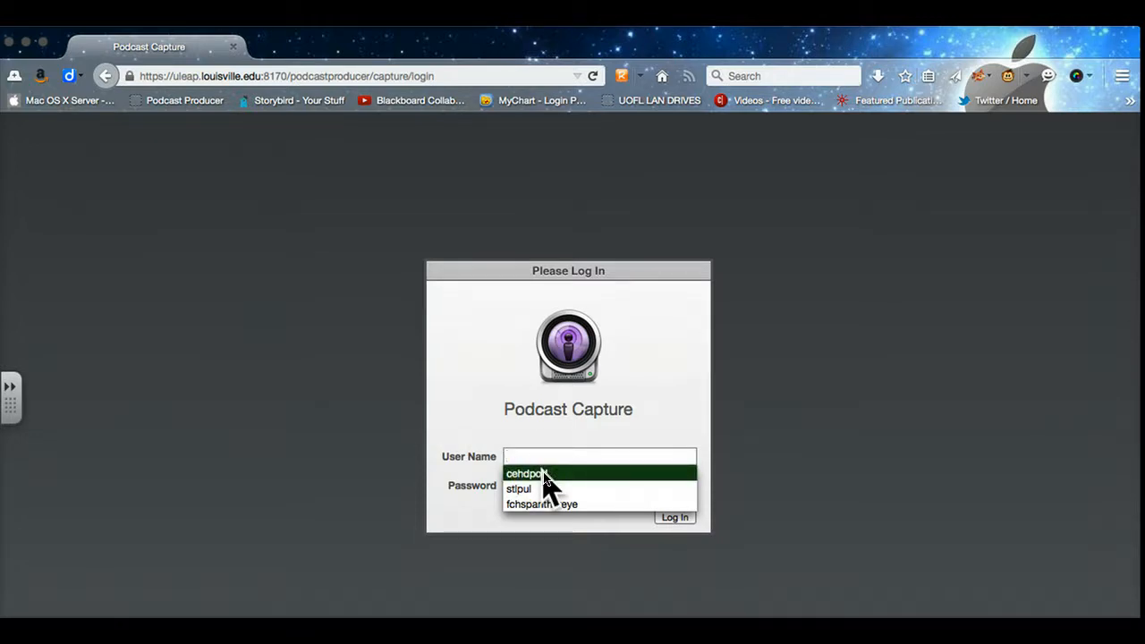
left_click(544, 474)
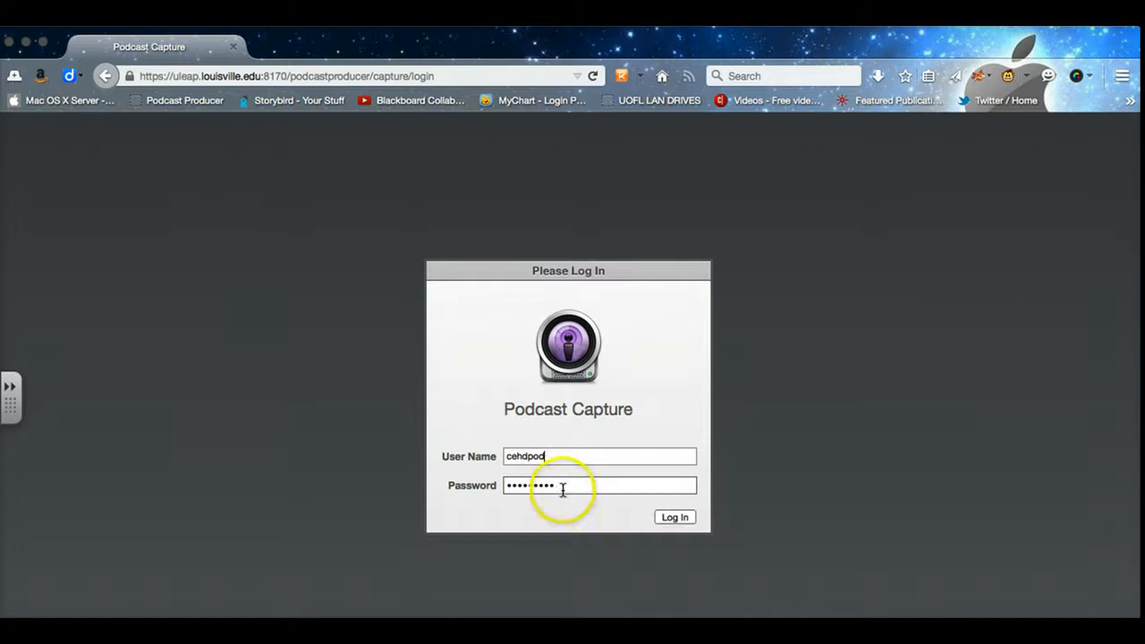
left_click(682, 519)
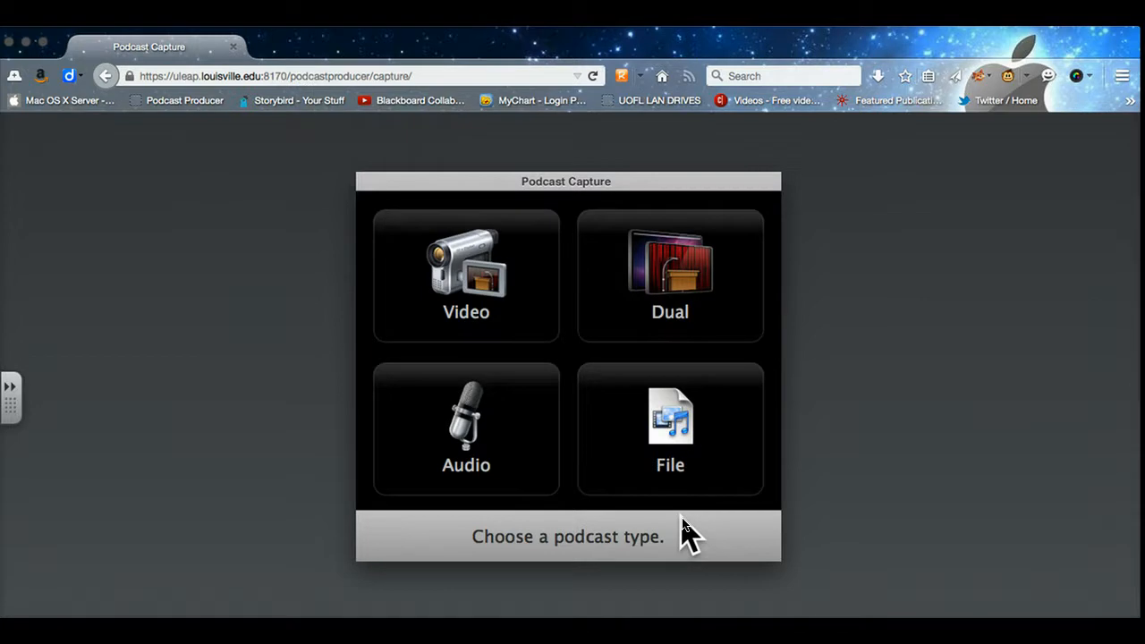
Start a File podcast and attach My LARGE Teaching Movie.mp4 from the Desktop.
left_click(660, 438)
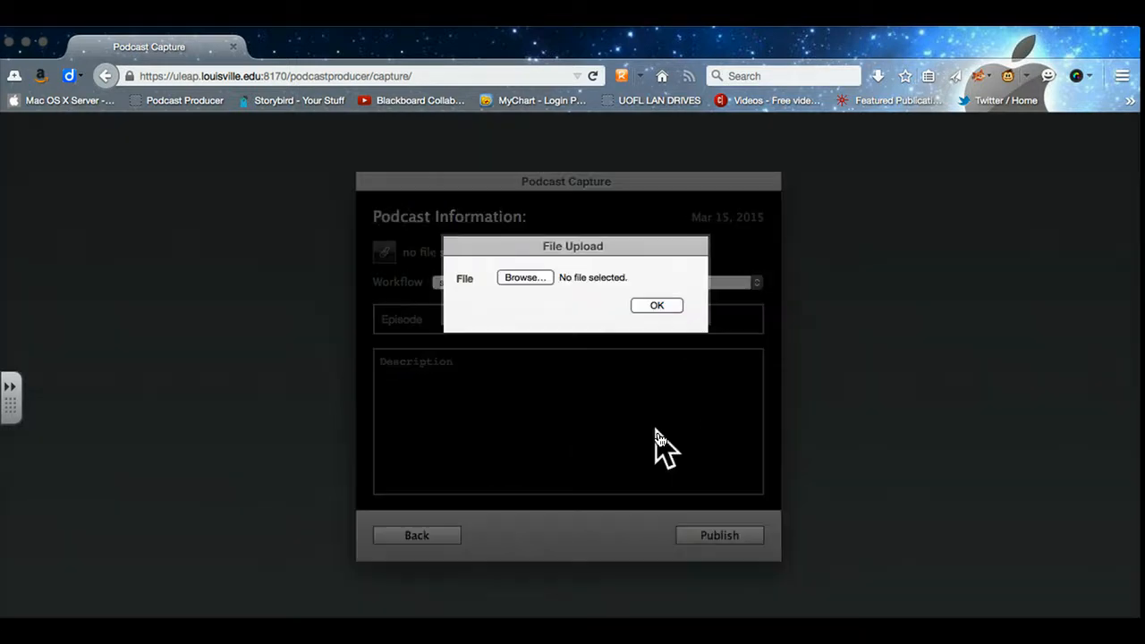
left_click(660, 439)
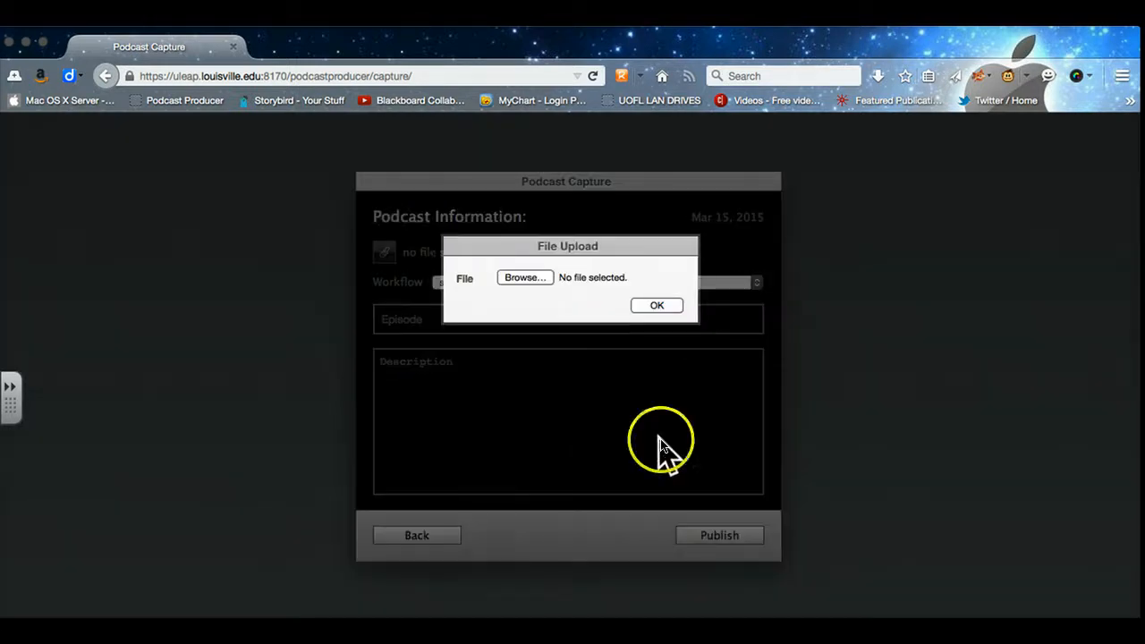
left_click(519, 280)
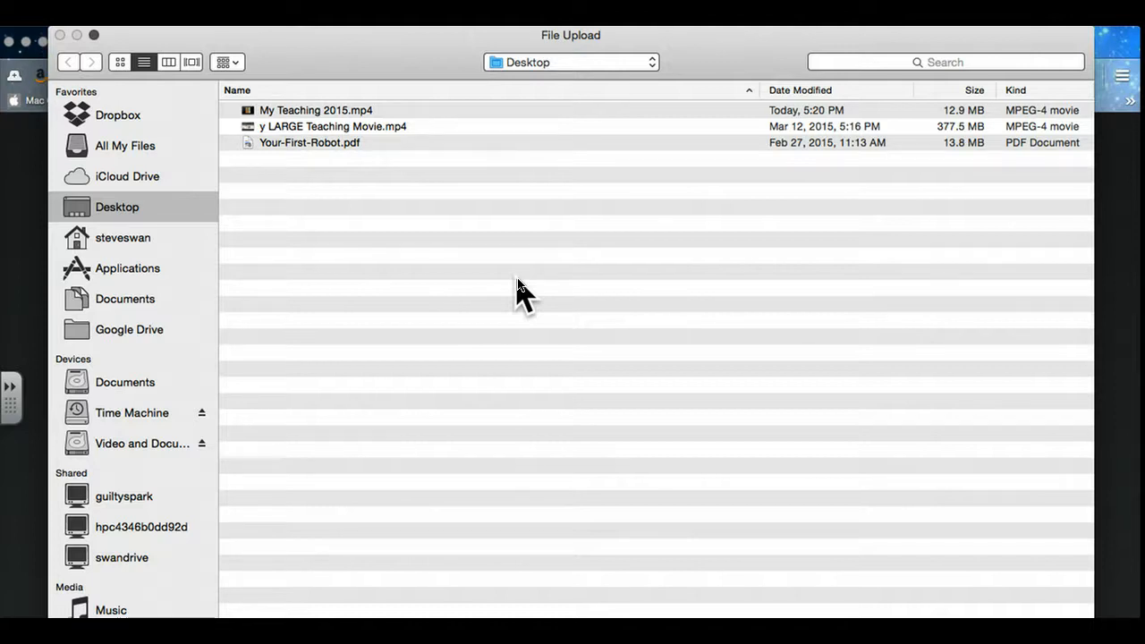
left_click(519, 293)
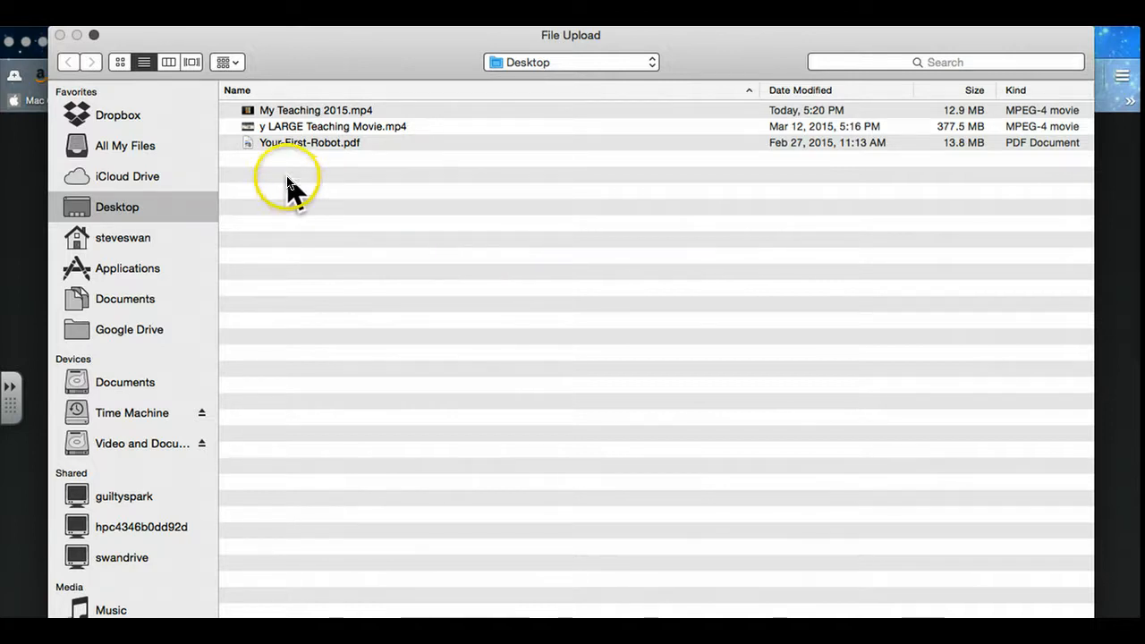
left_click(349, 135)
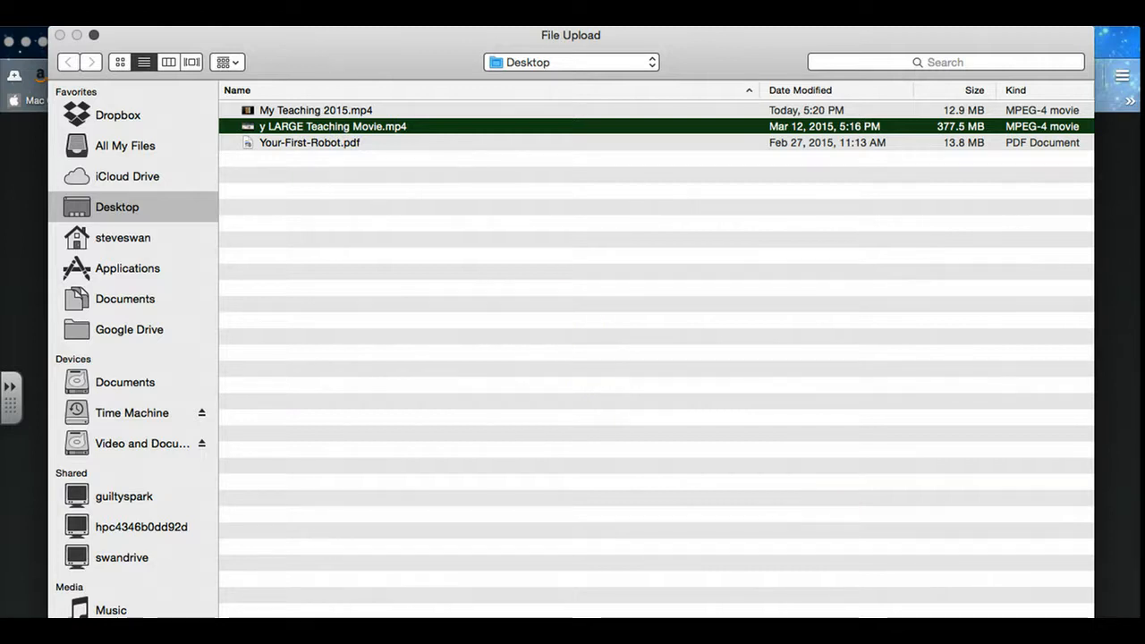
key("Return")
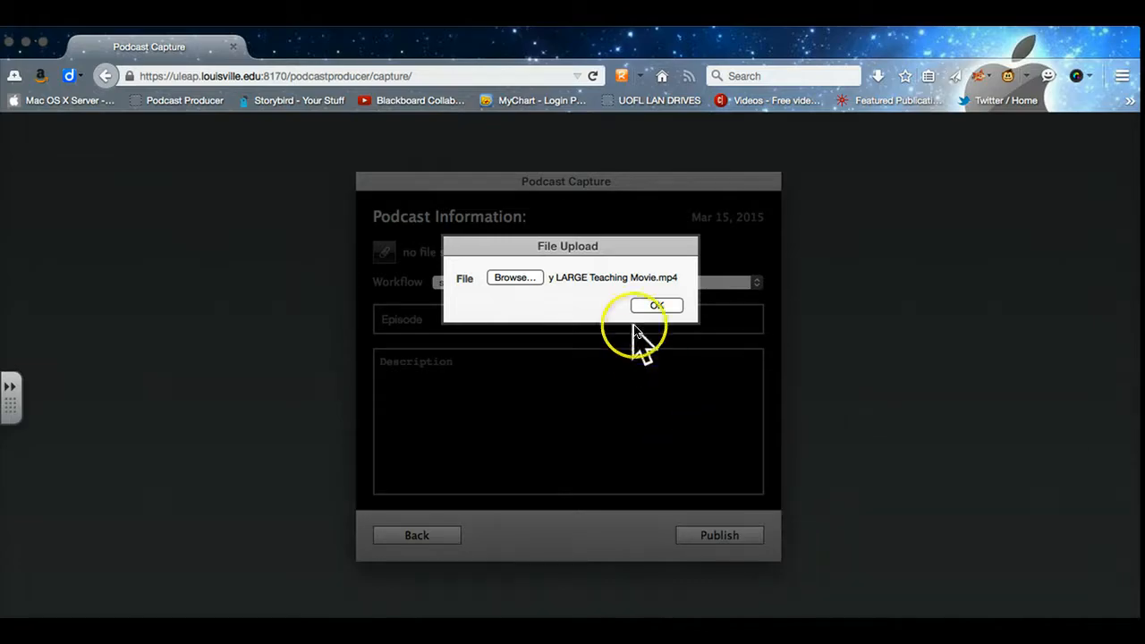
left_click(657, 306)
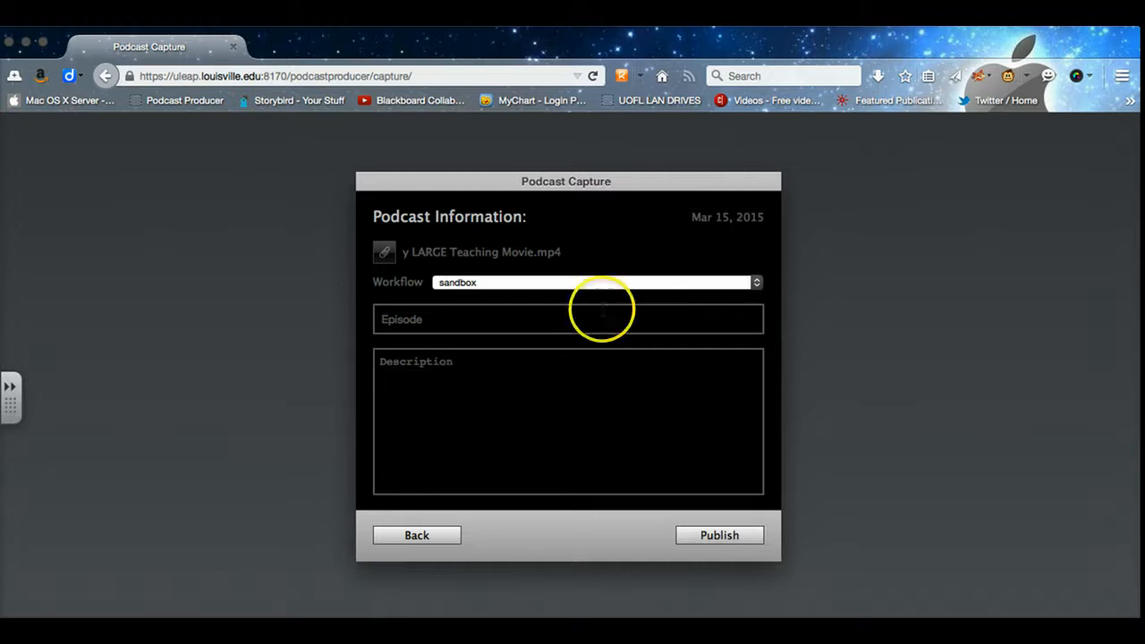
Scroll through the Workflow dropdown options and keep sandbox as the workflow.
left_click(523, 283)
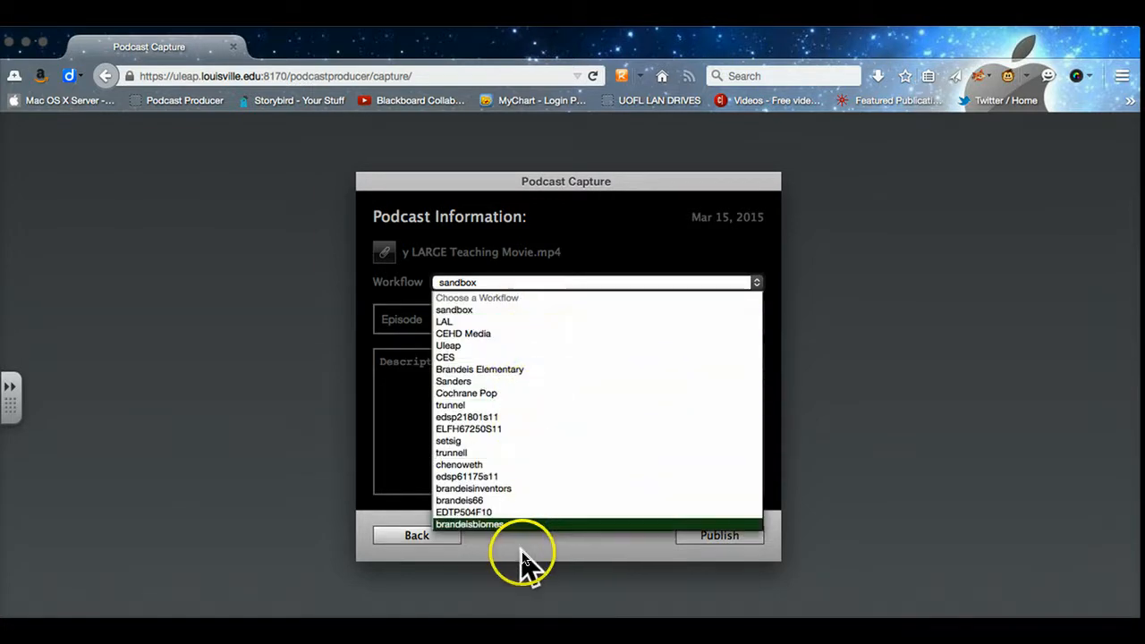
scroll(549, 402, "down", 5)
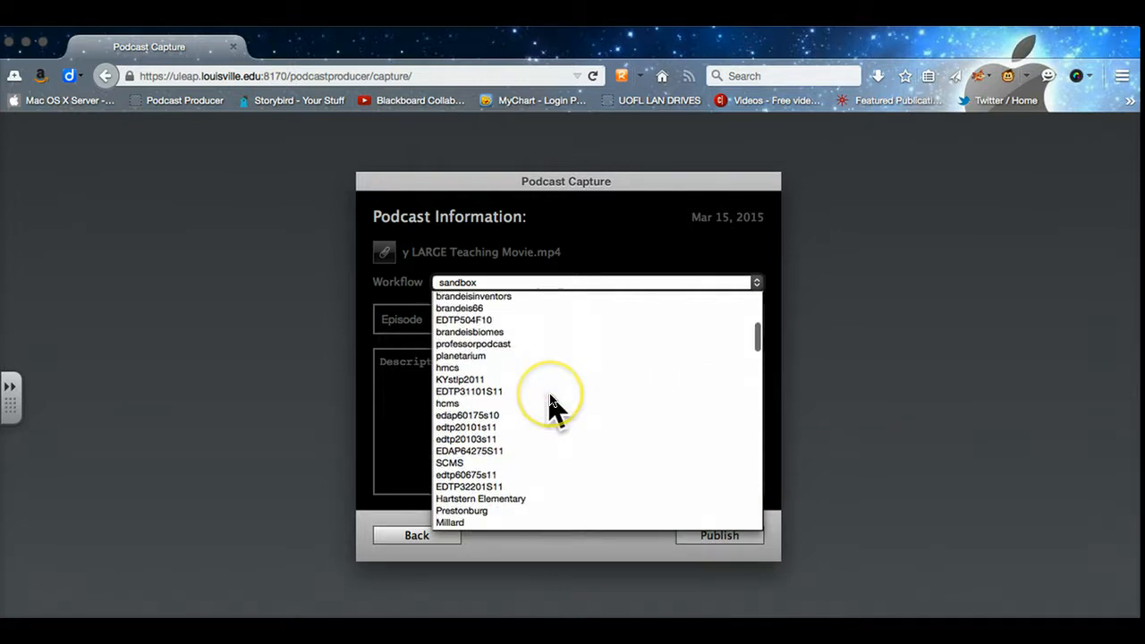
scroll(550, 402, "down", 15)
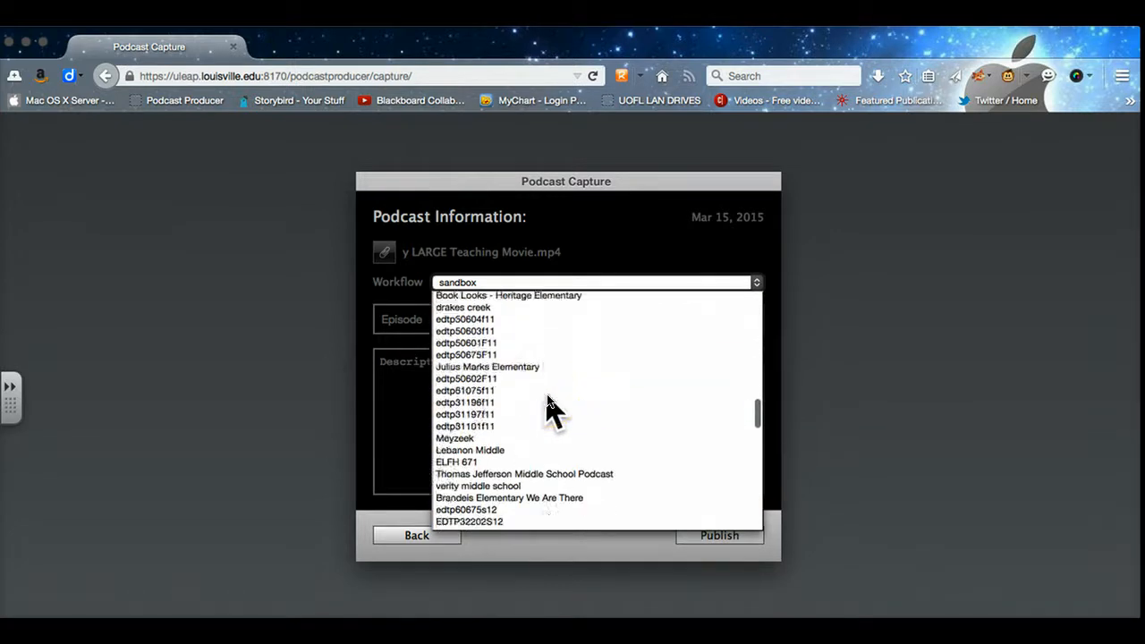
scroll(549, 402, "down", 15)
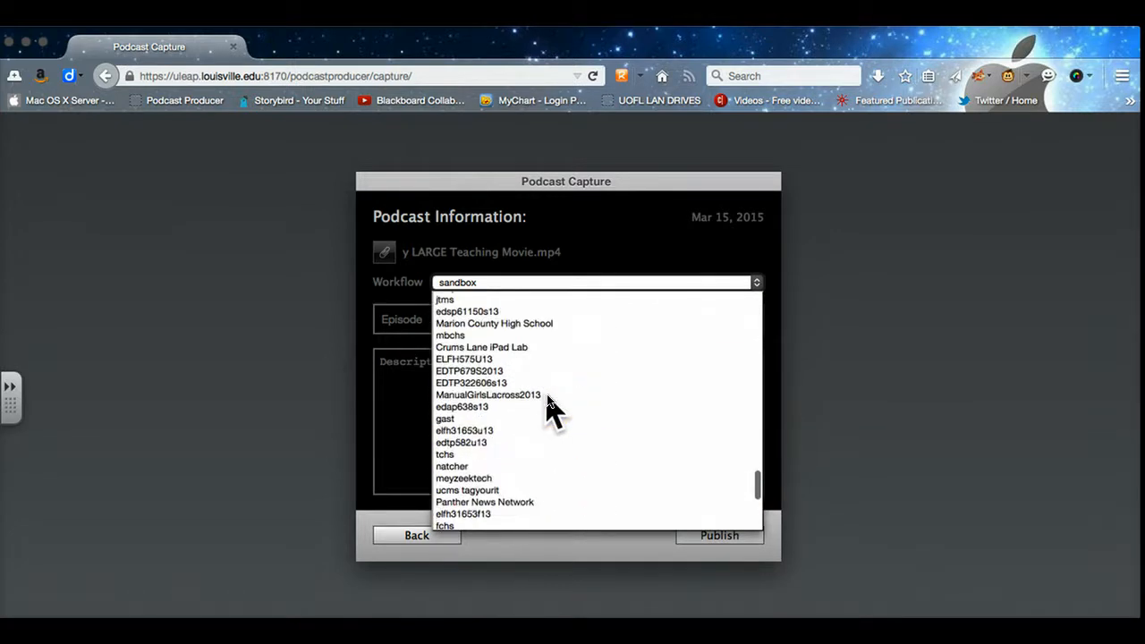
scroll(549, 401, "down", 6)
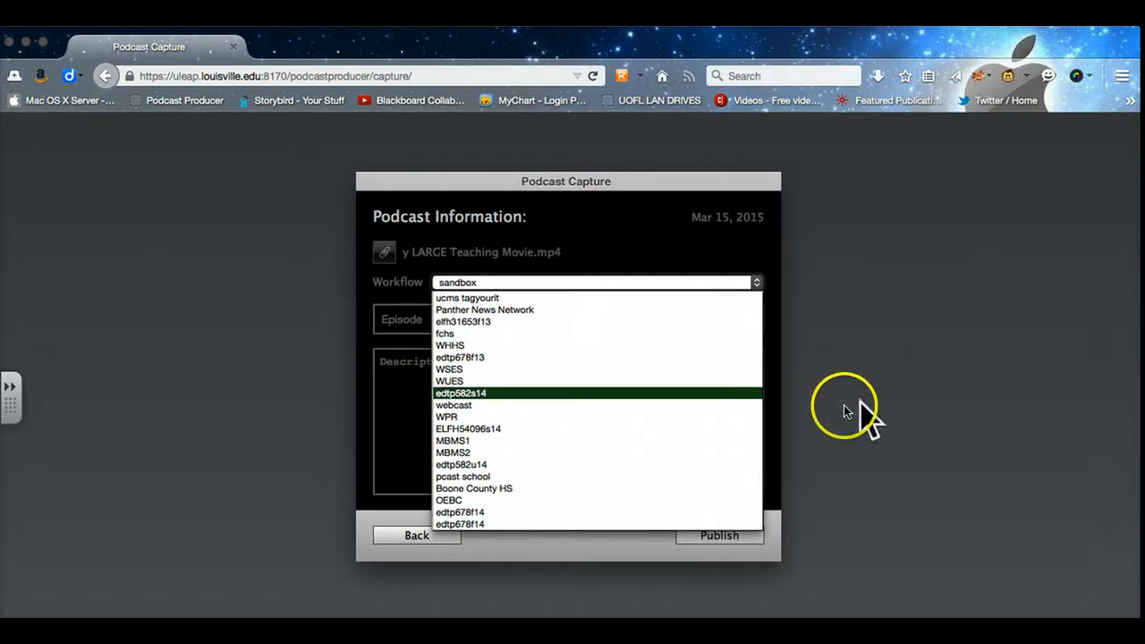
left_click(873, 415)
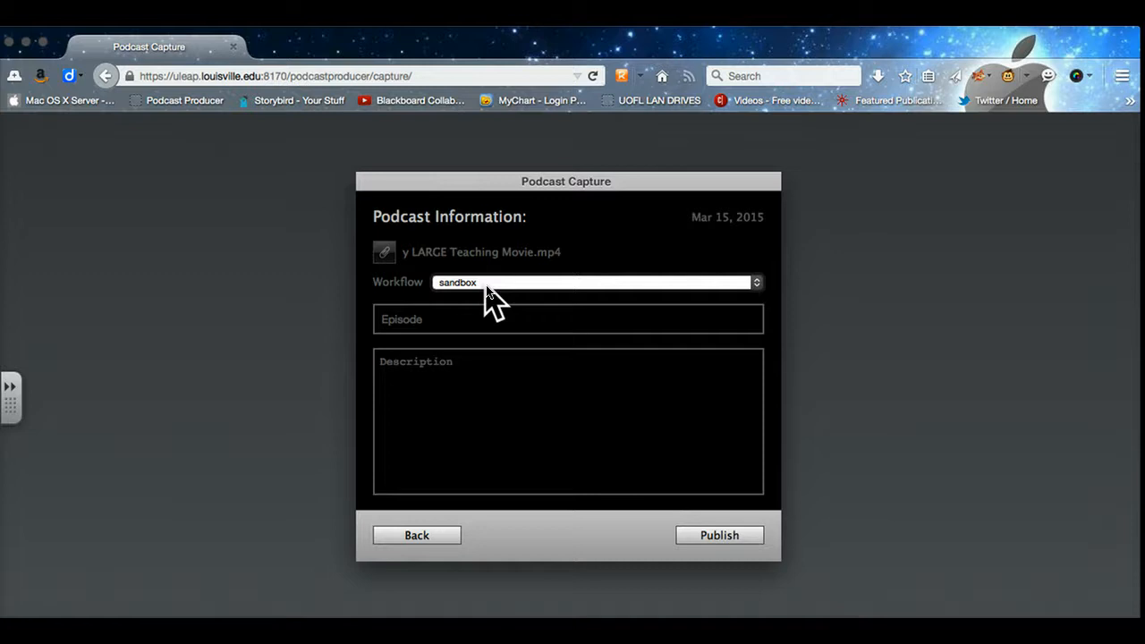
Title the episode 'My Teaching by' plus the teacher's name and describe the March 16, 2015 Social Studies class at Seneca High school.
left_click(435, 317)
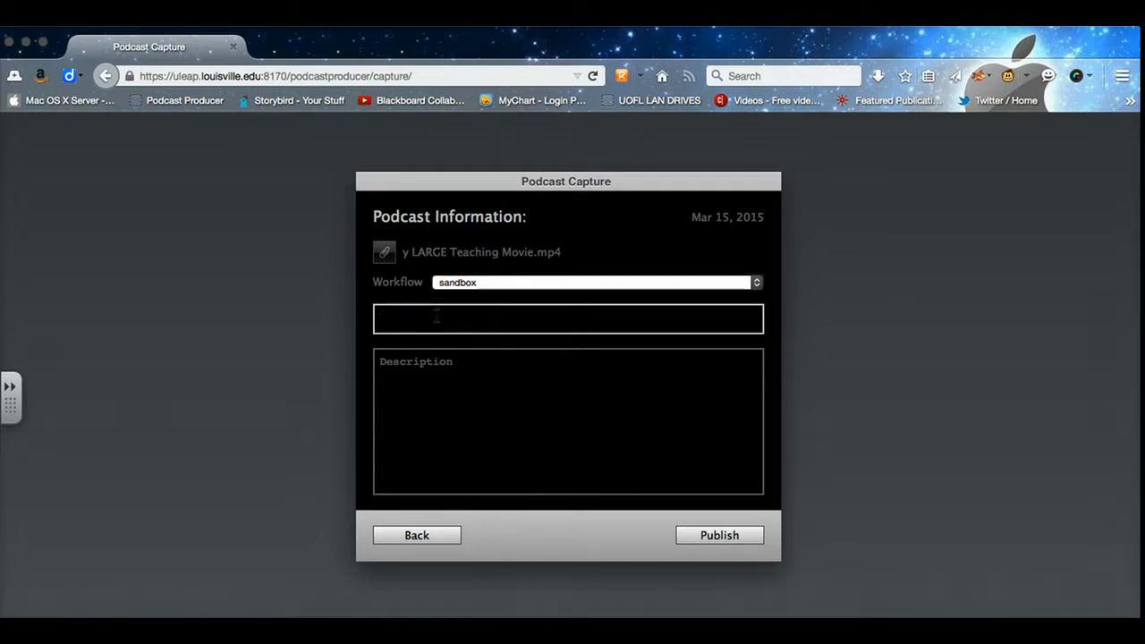
type("My Teach")
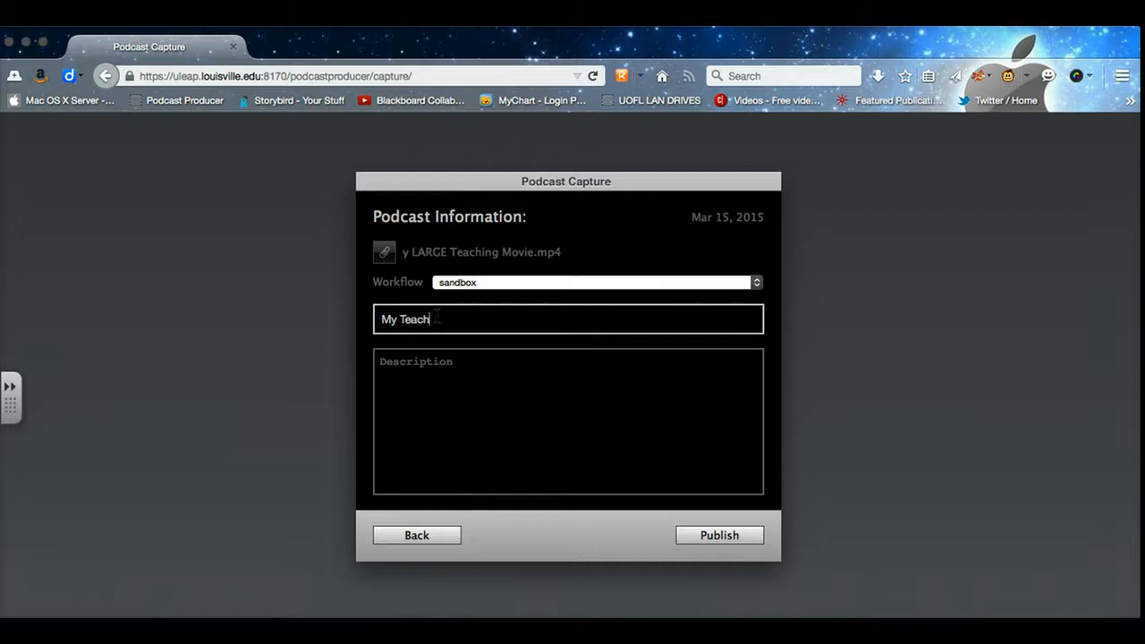
type("ing by Steve Swan")
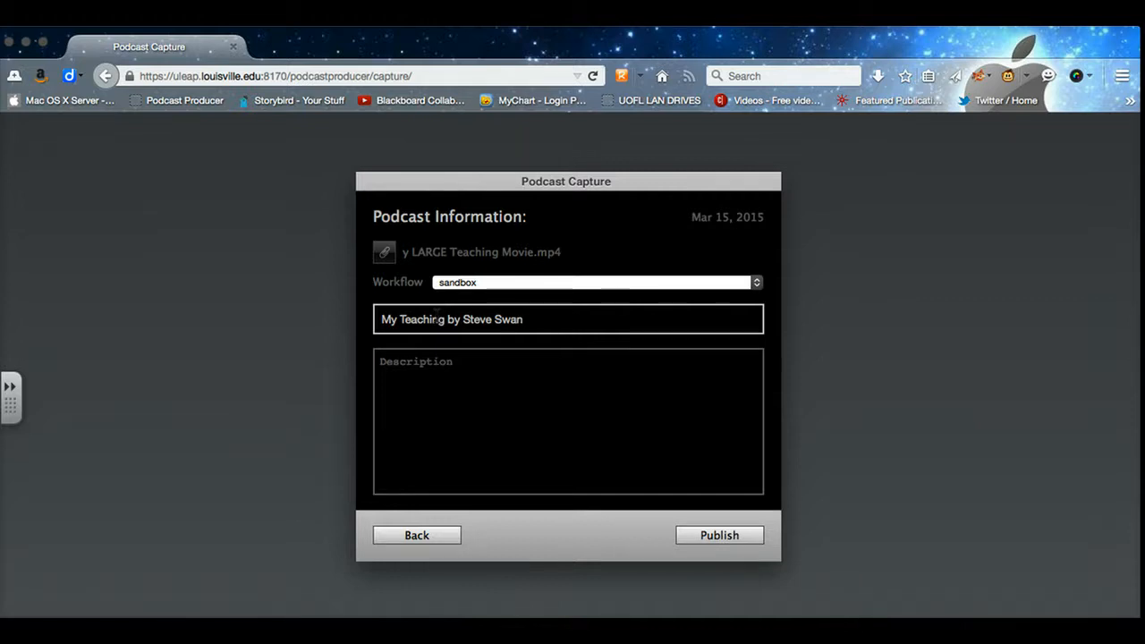
left_click(415, 378)
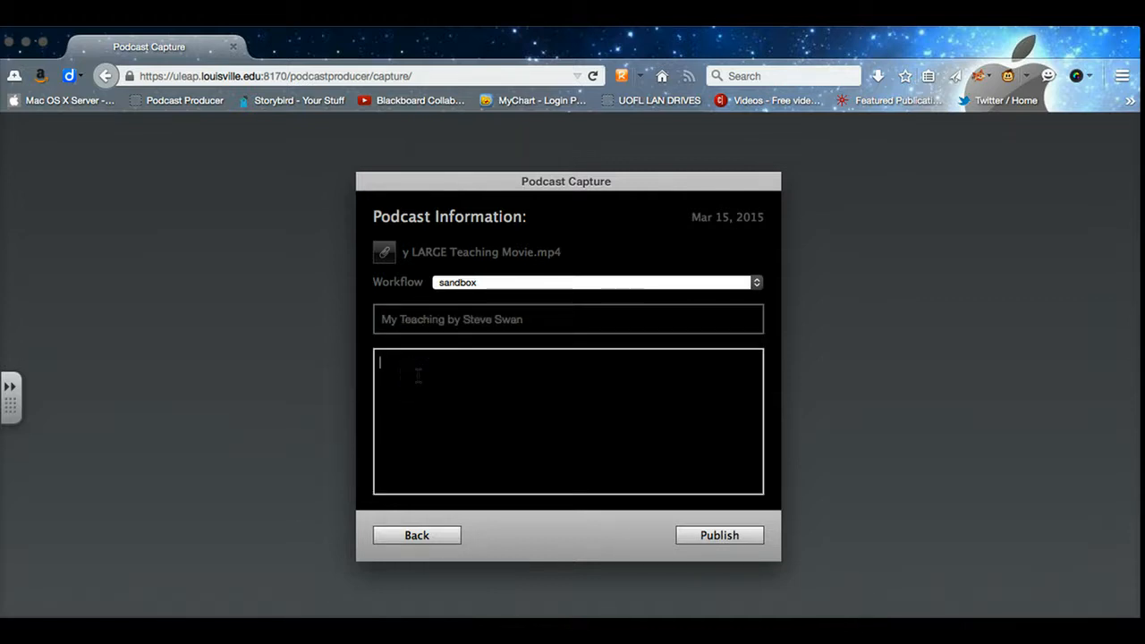
type("My teaching on March 16")
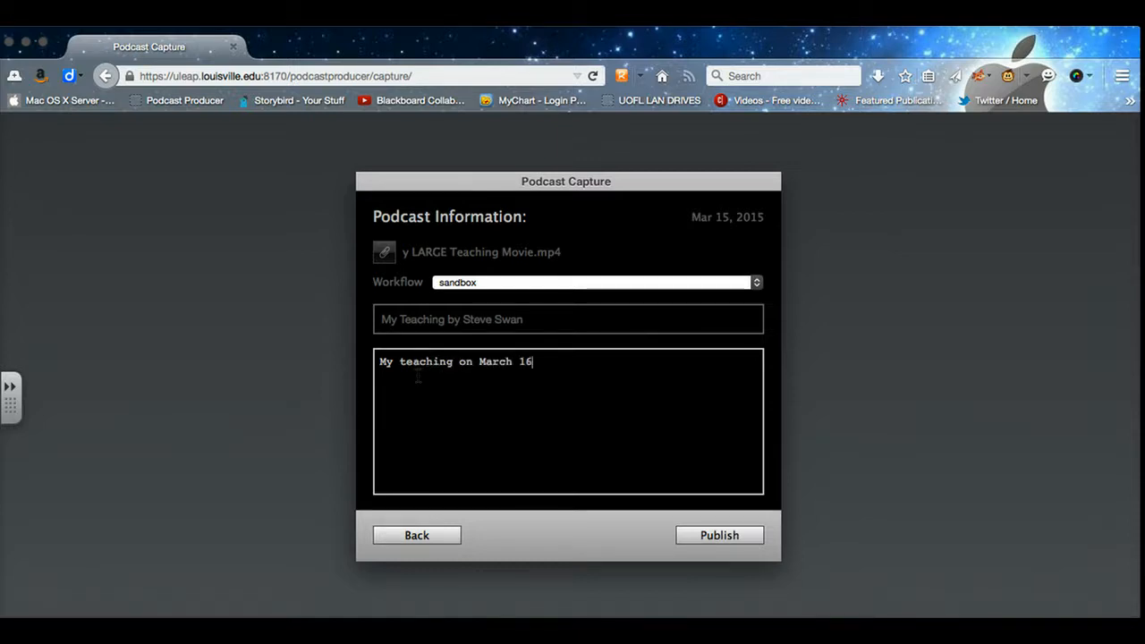
type(", 2015. I am teaching a ")
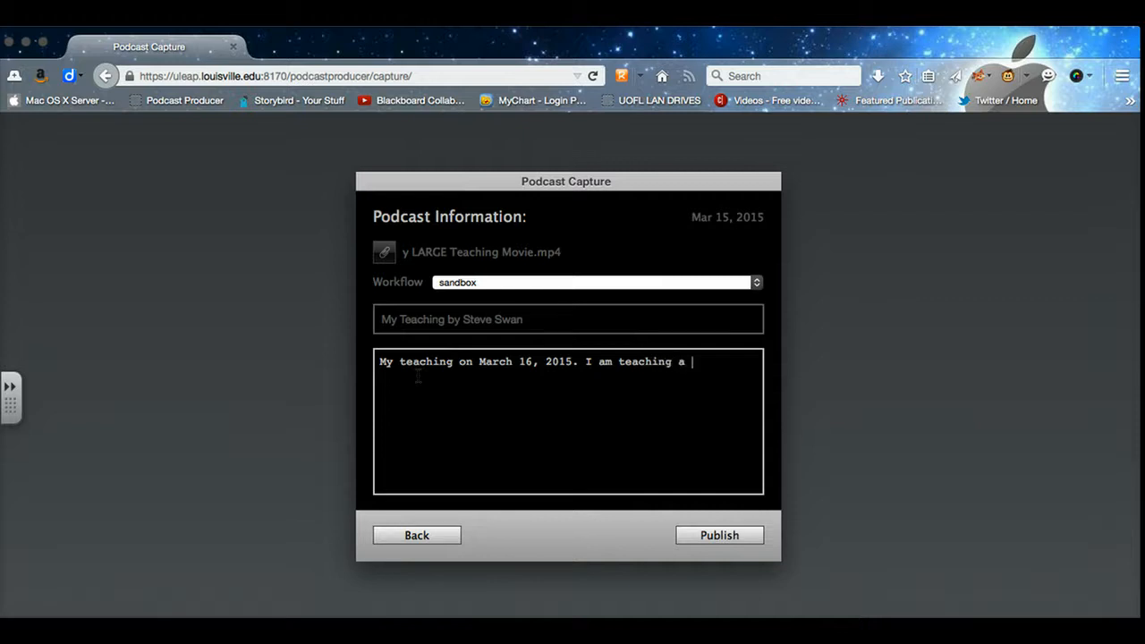
type("Social Studies Class, 3rd Per")
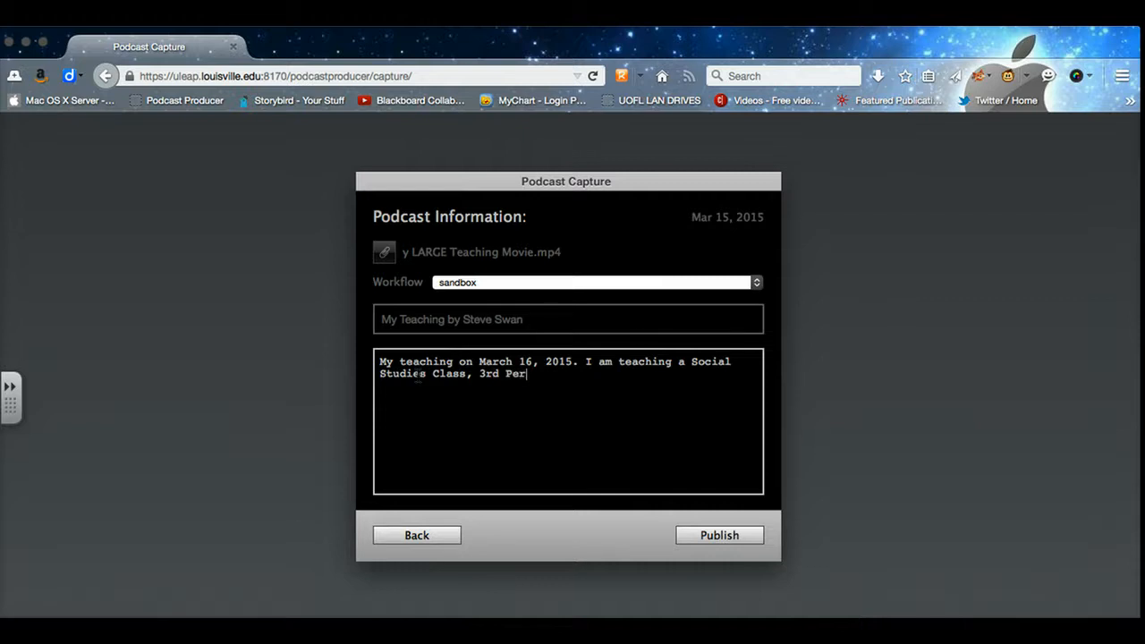
type("iod at Seneca High  s")
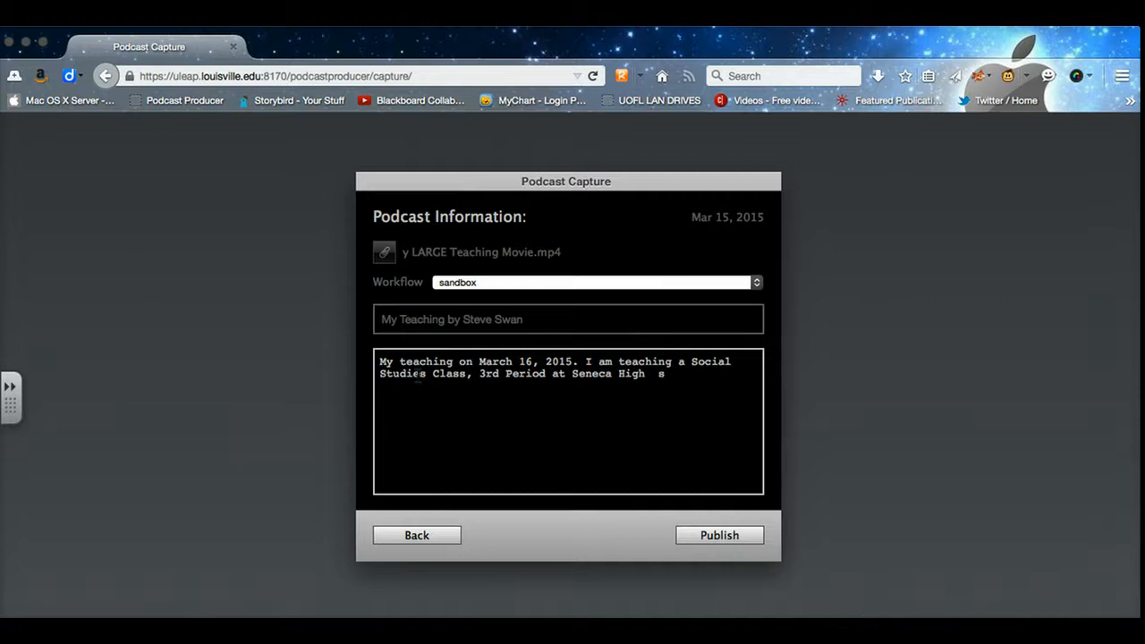
key("BackSpace")
key("BackSpace")
type("school.")
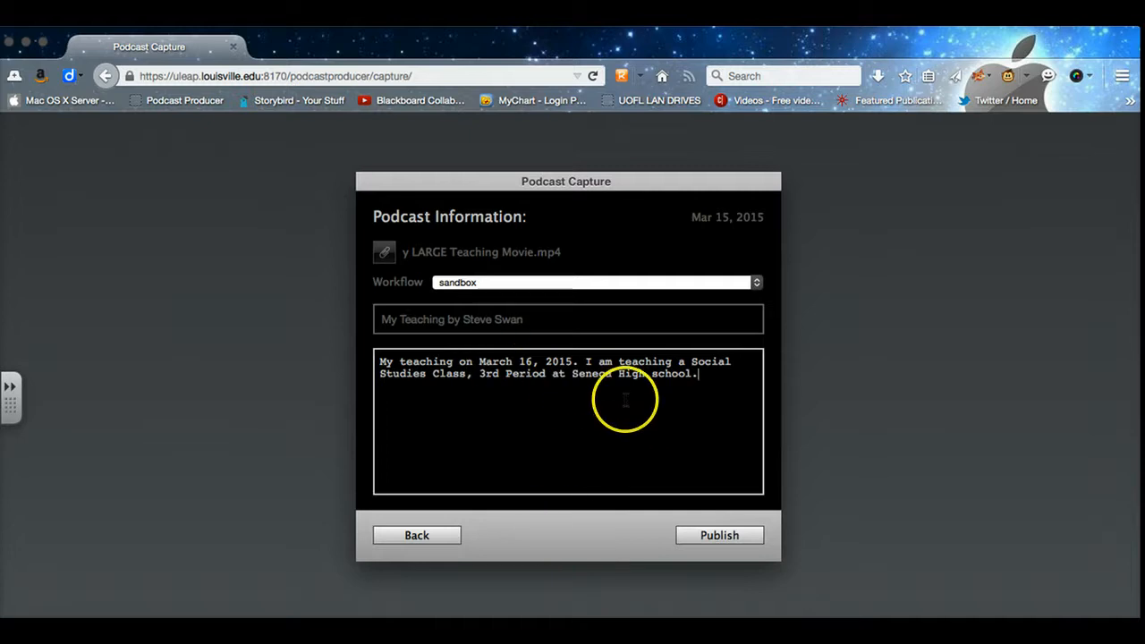
Publish the podcast episode so My LARGE Teaching Movie MP4 starts uploading to the server.
left_click(727, 535)
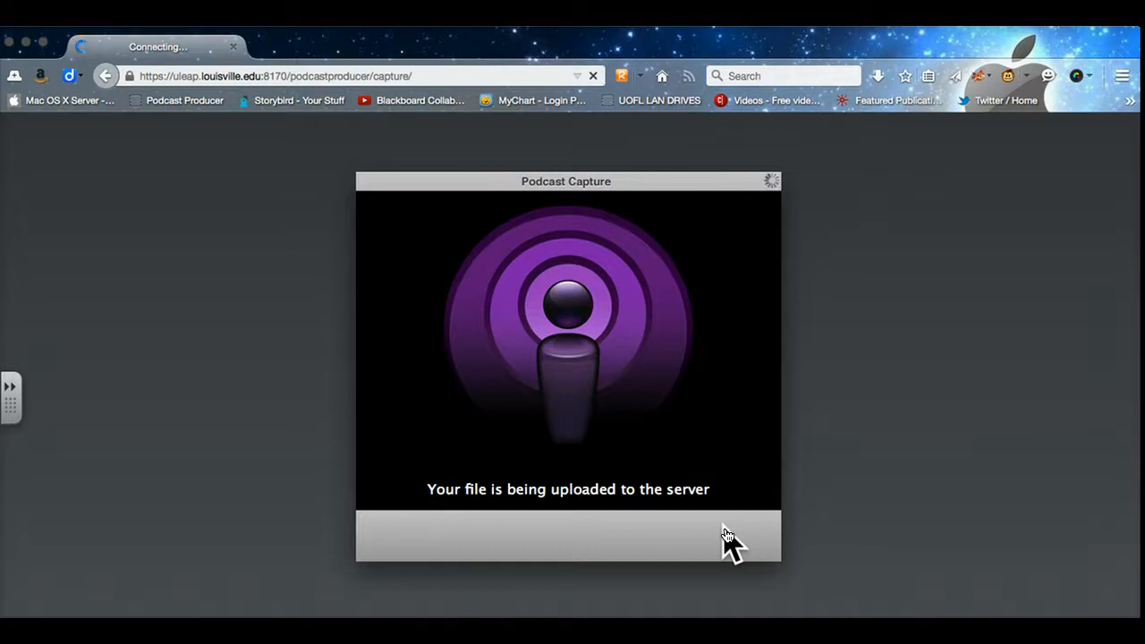
left_click(717, 528)
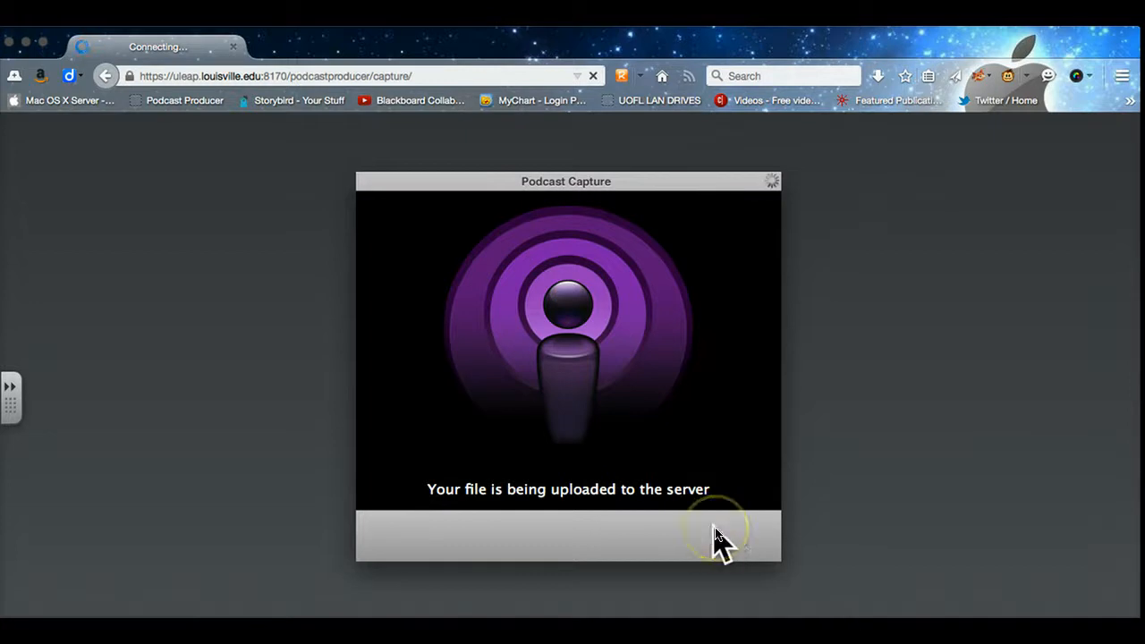
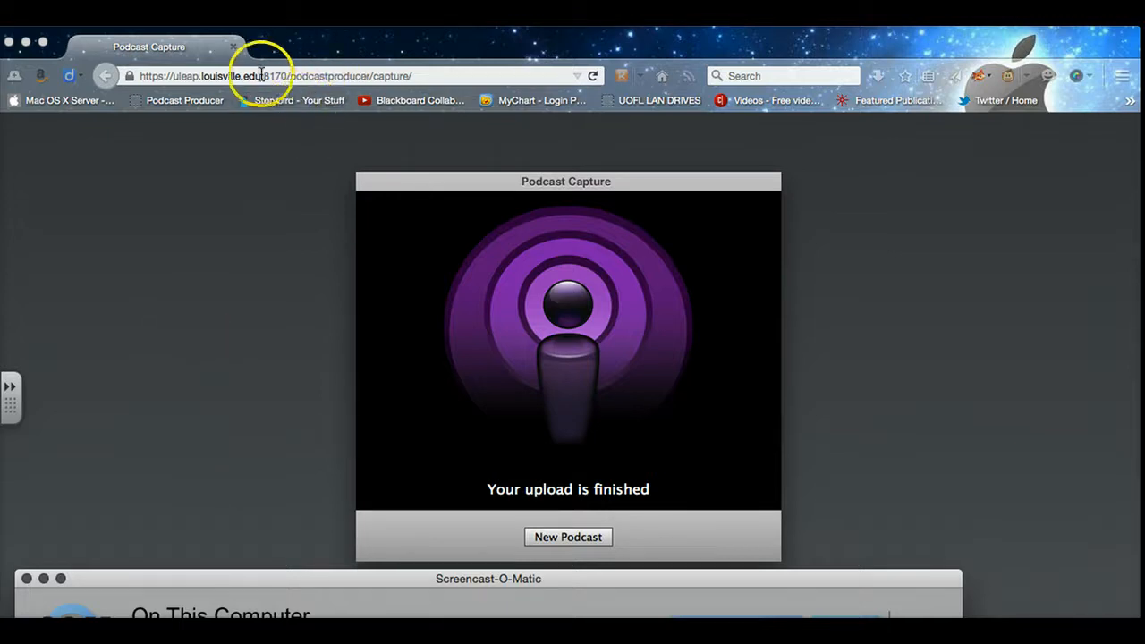
left_click_drag(258, 76, 486, 75)
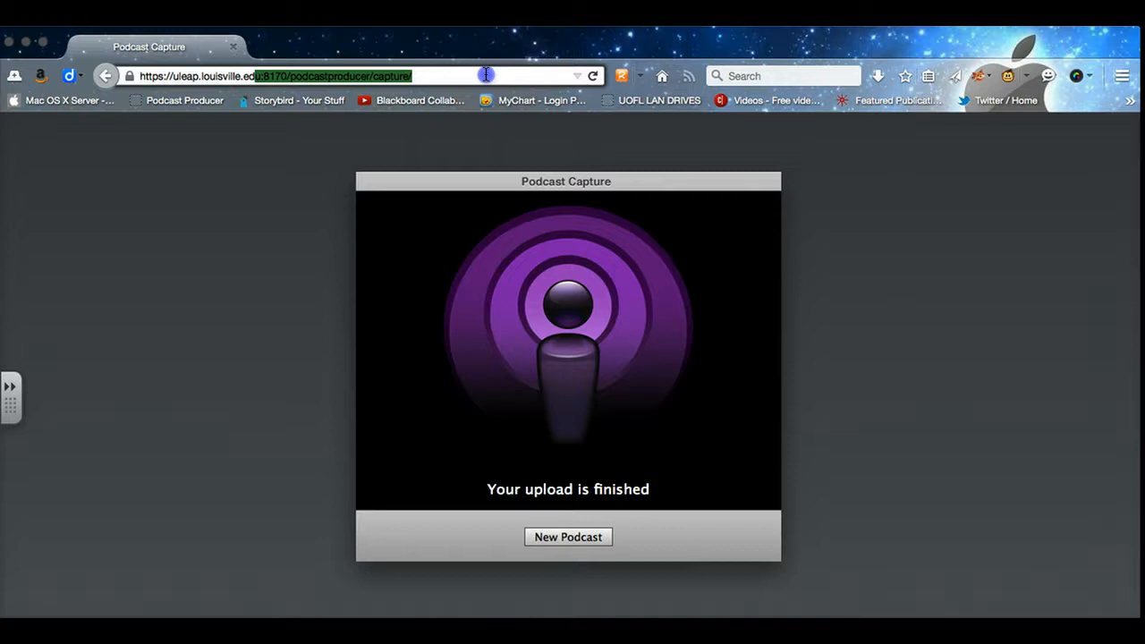
key("BackSpace")
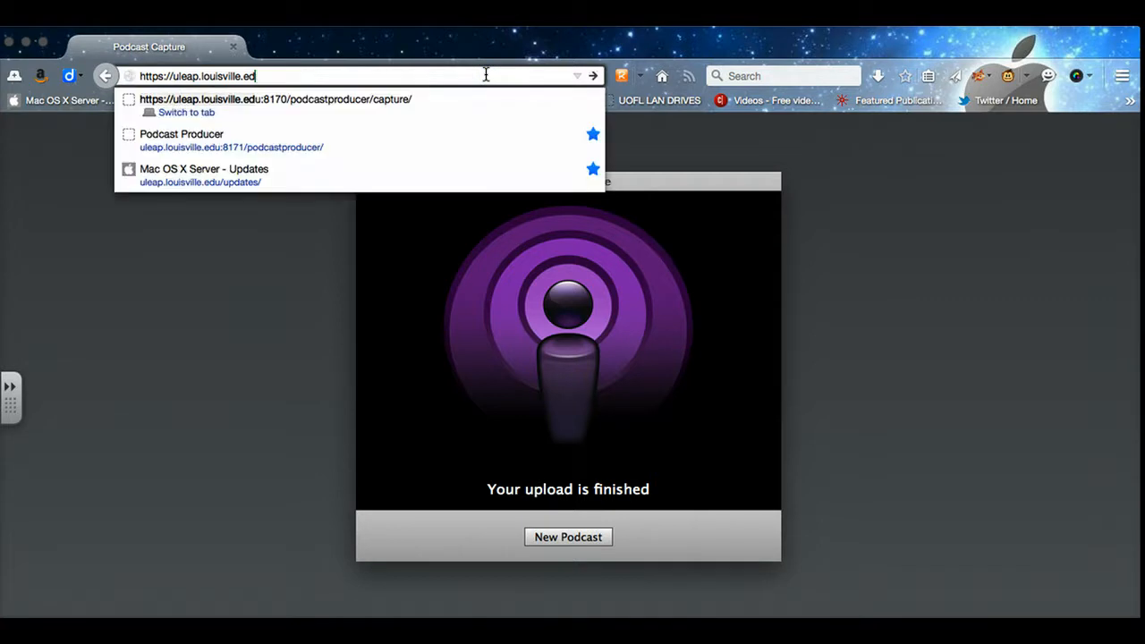
type("u")
key("Return")
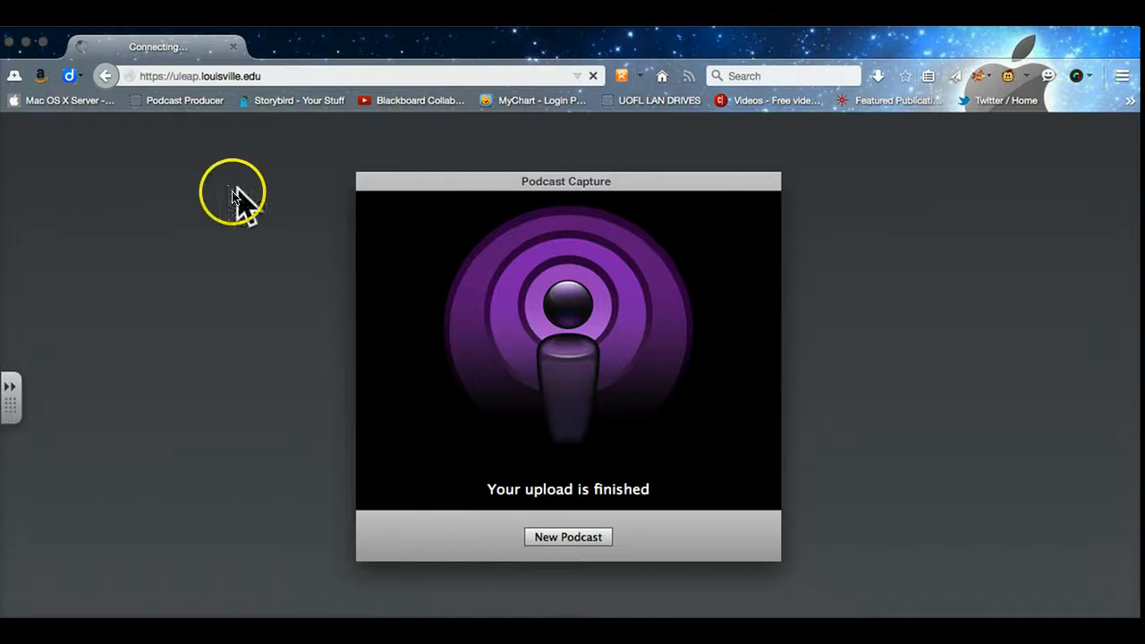
left_click(268, 76)
type("h")
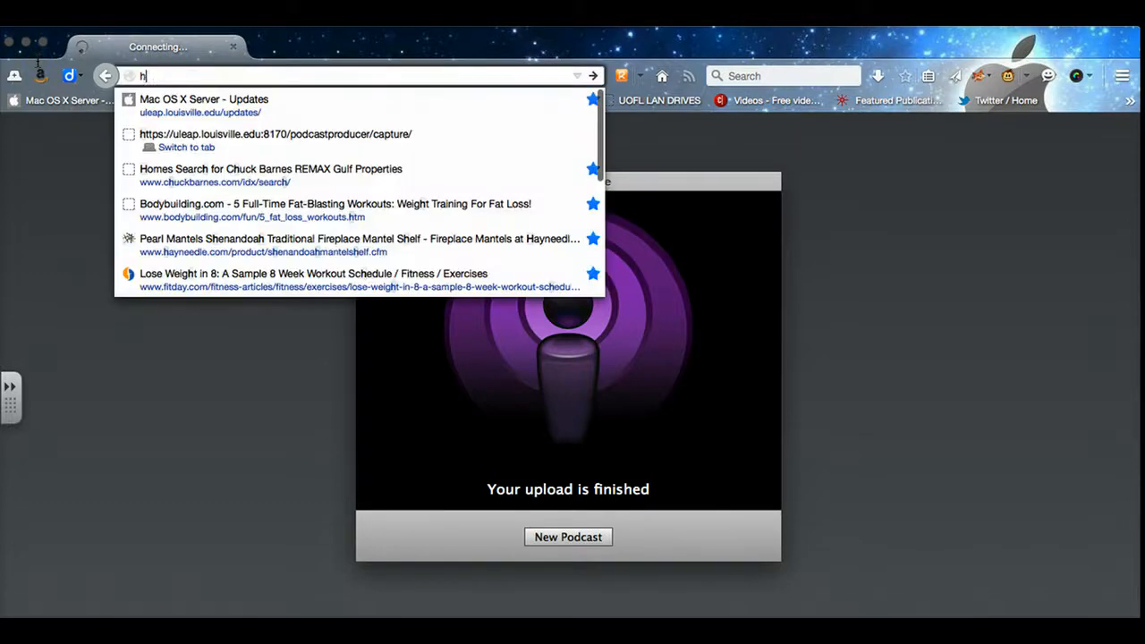
type("ttps")
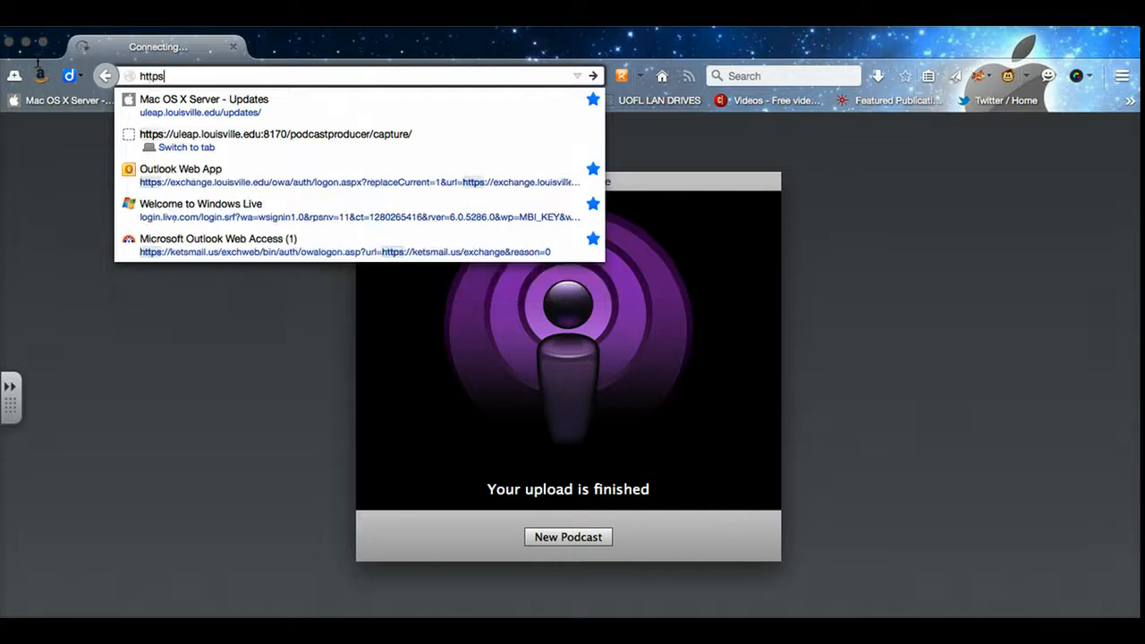
type("://")
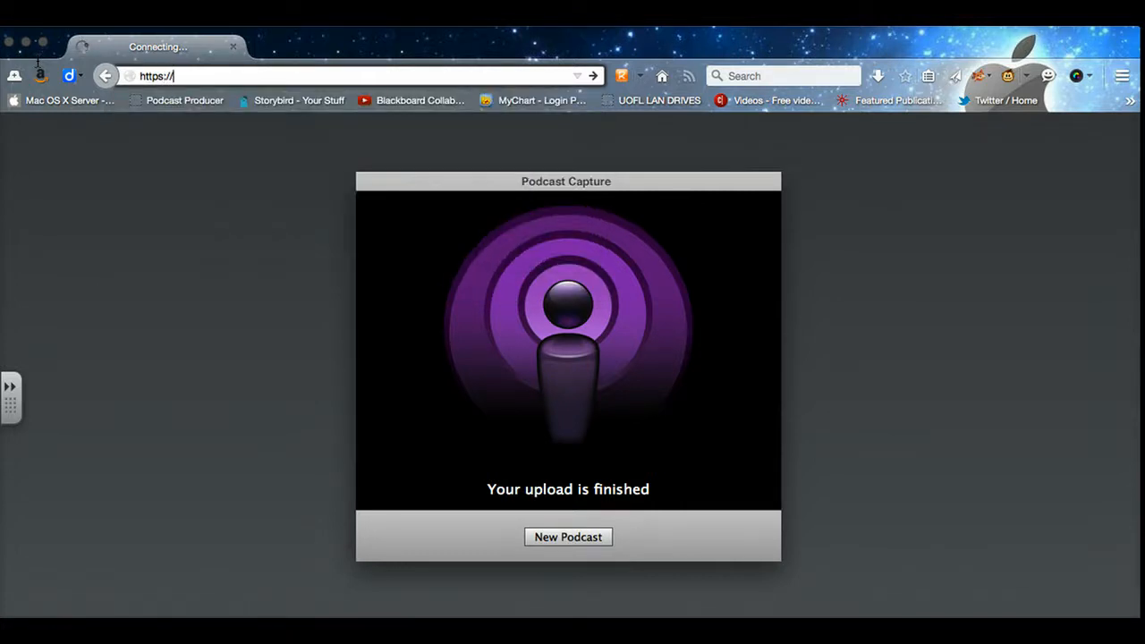
type("ulea")
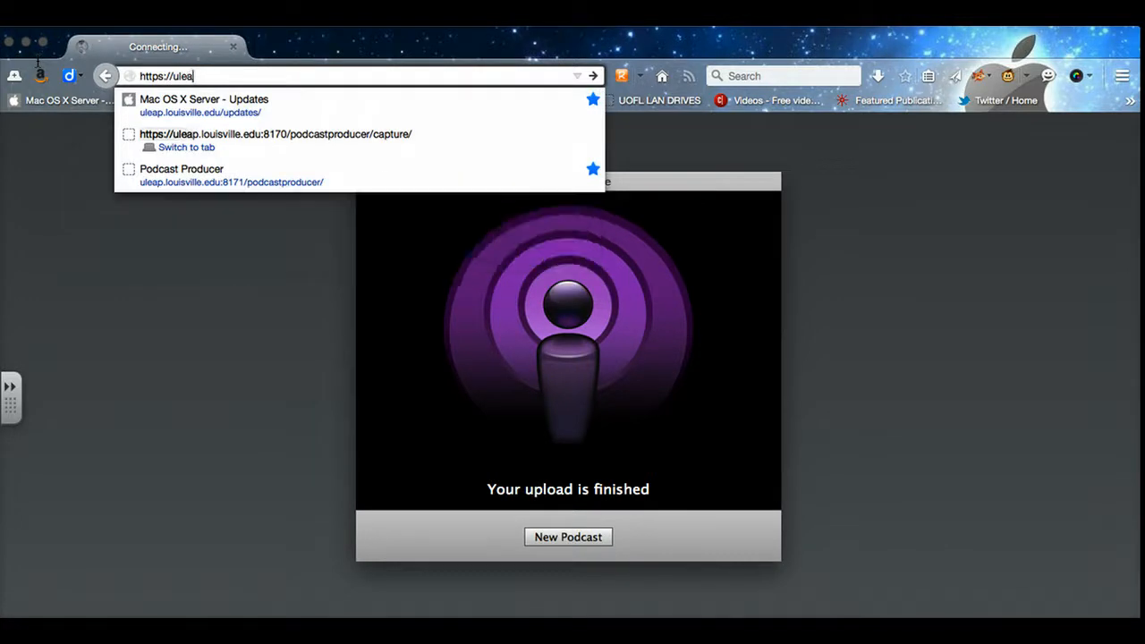
type("p.loui")
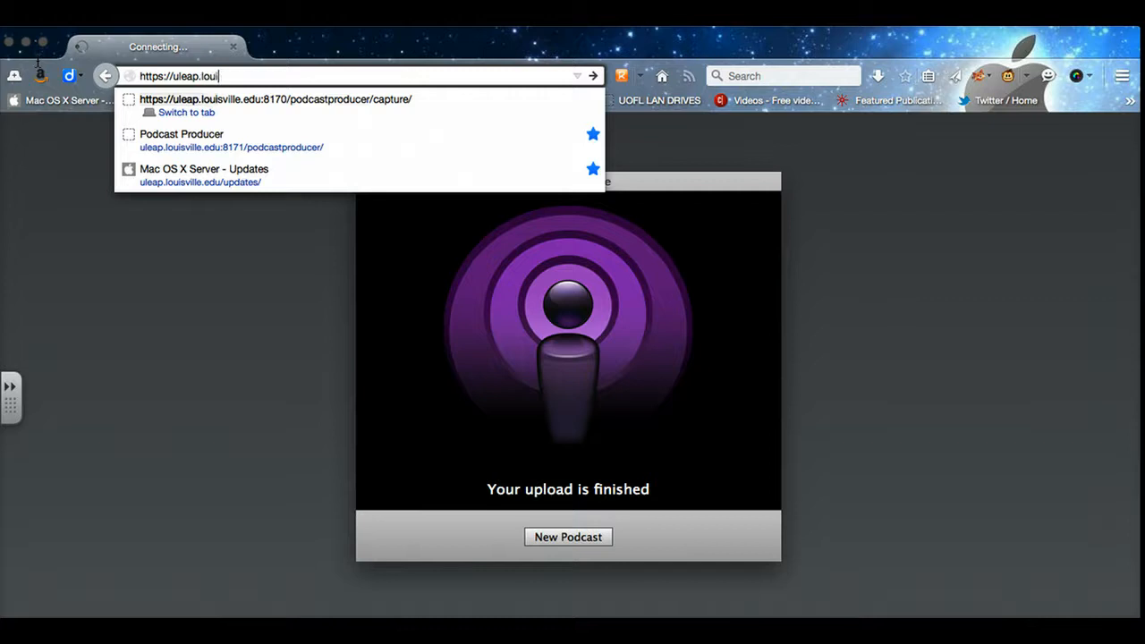
type("sville.edu")
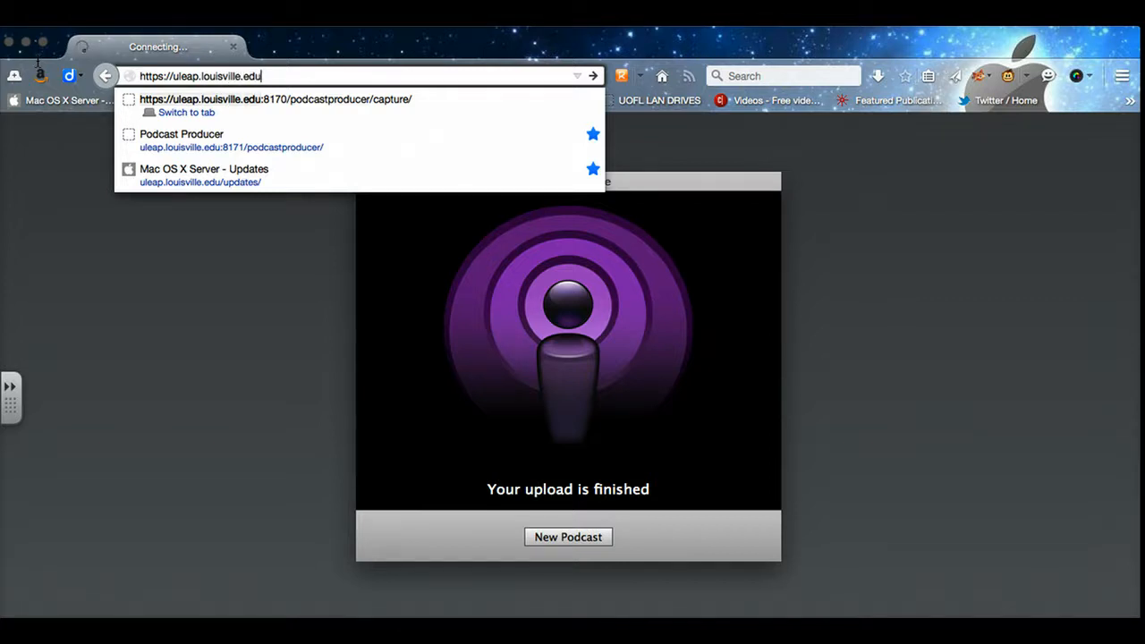
key("Escape")
key("Escape")
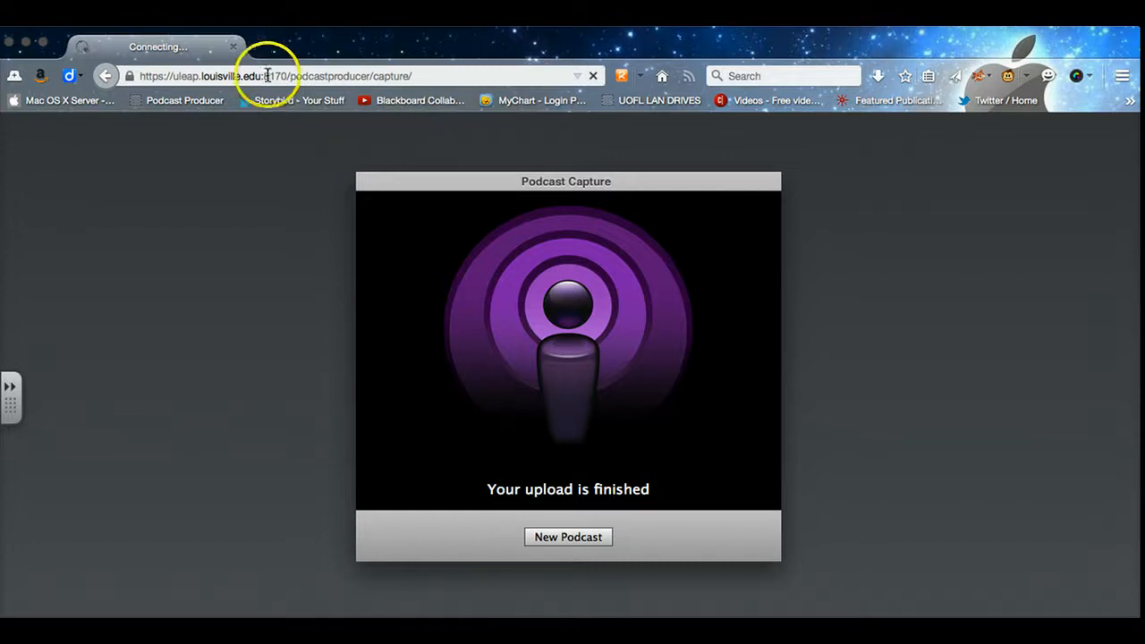
Trim the address again, pick the existing capture page suggestion, and empty the address bar.
left_click_drag(262, 75, 491, 76)
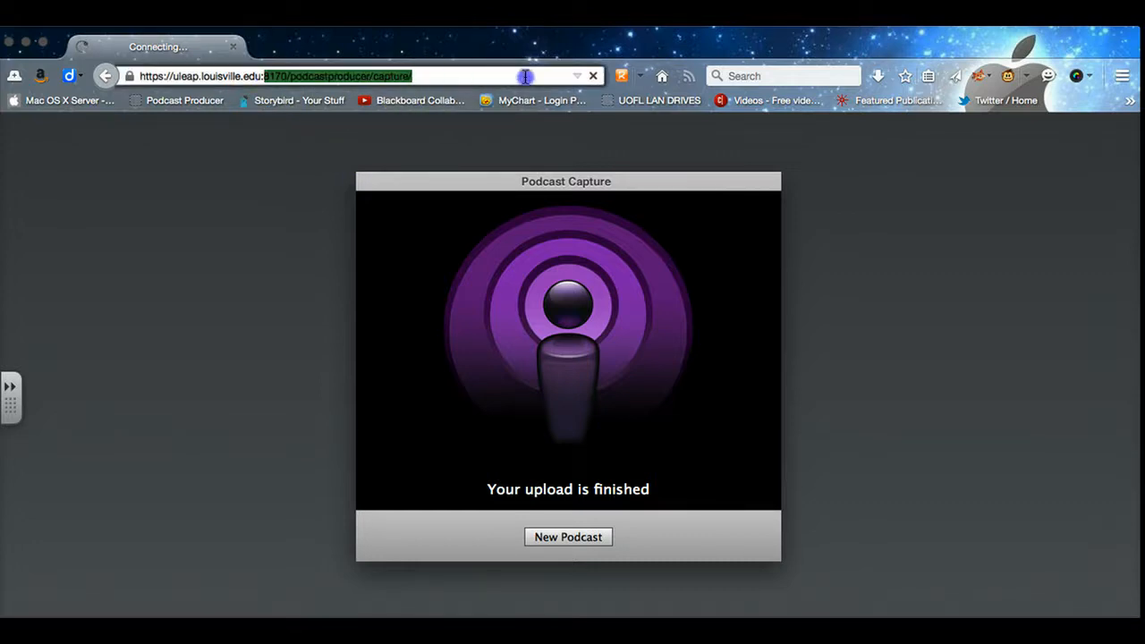
key("BackSpace")
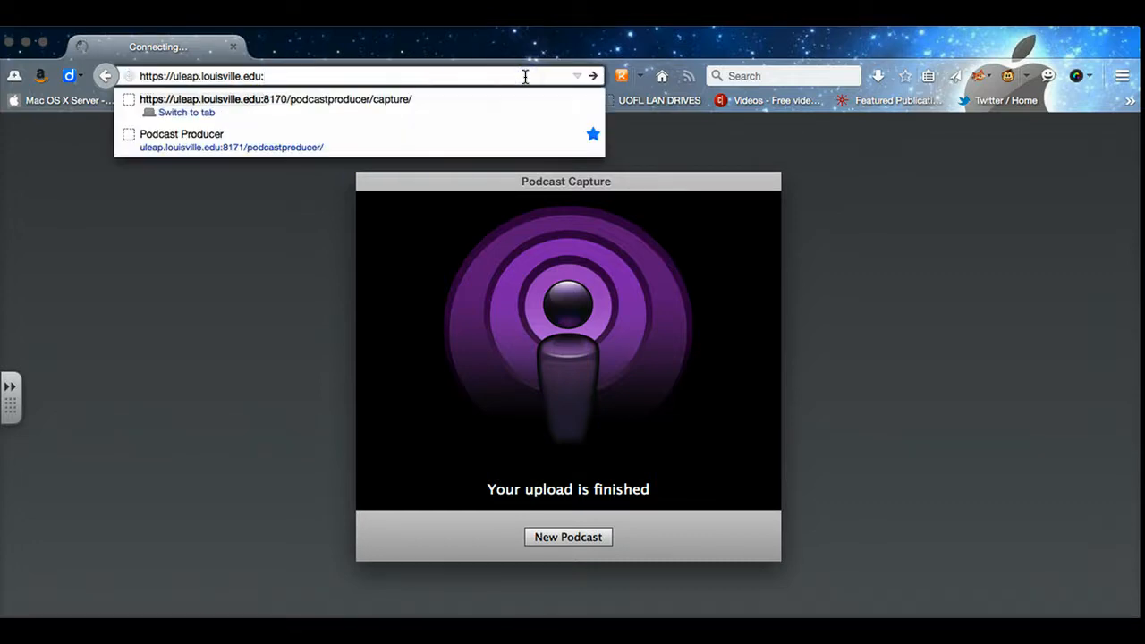
left_click(187, 118)
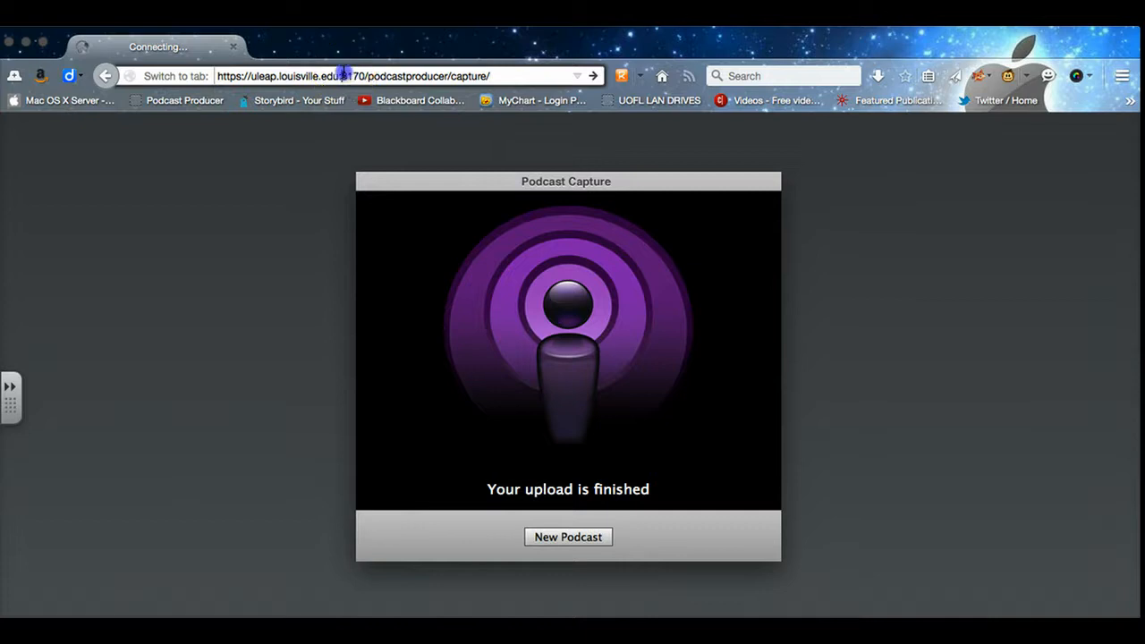
left_click_drag(521, 76, 19, 55)
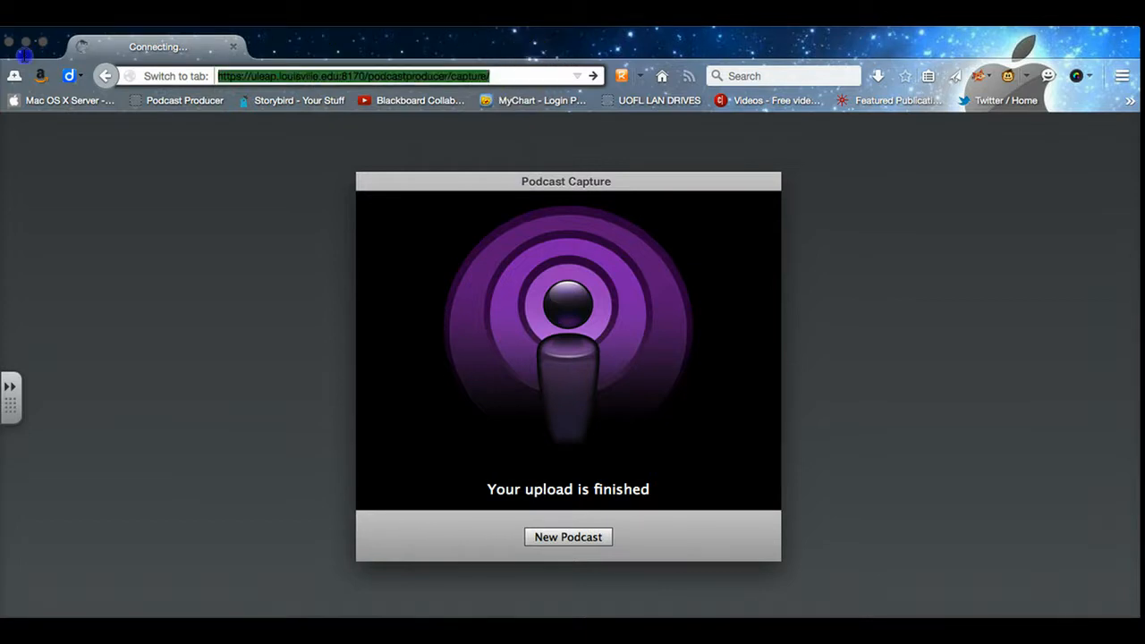
key("BackSpace")
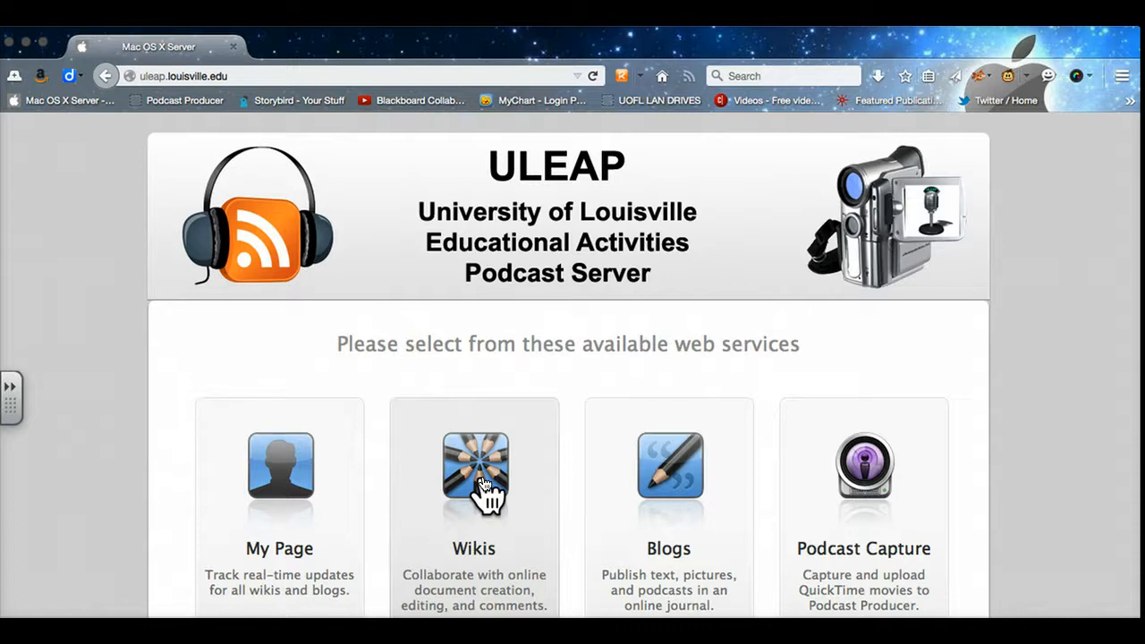
Open the Wikis group directory and scroll through its first two pages of groups.
left_click(482, 484)
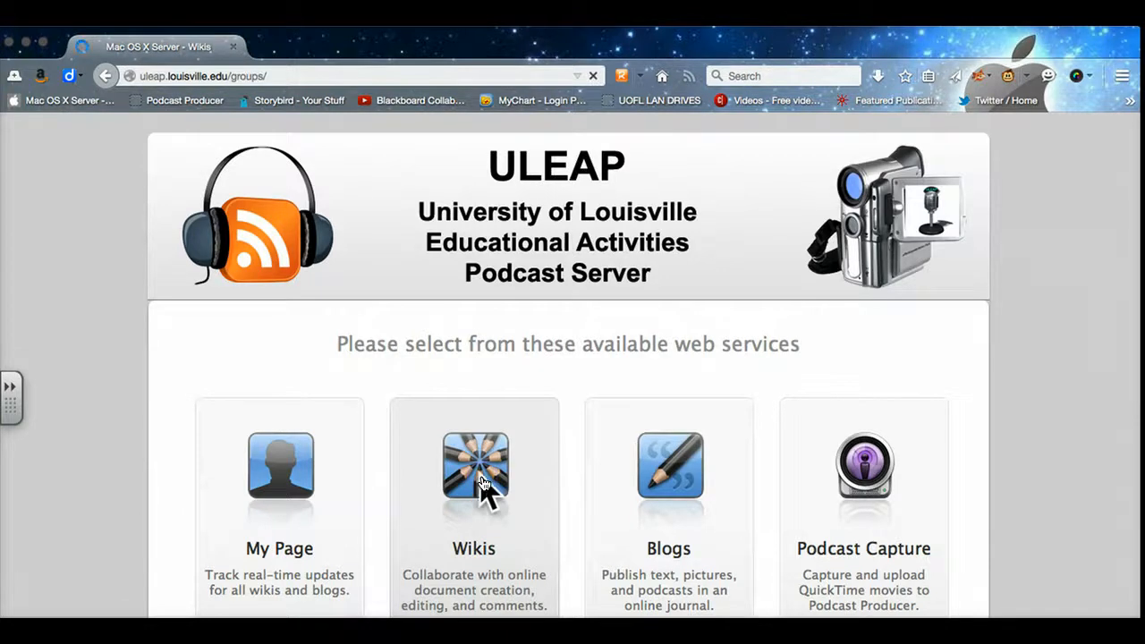
scroll(422, 458, "down", 5)
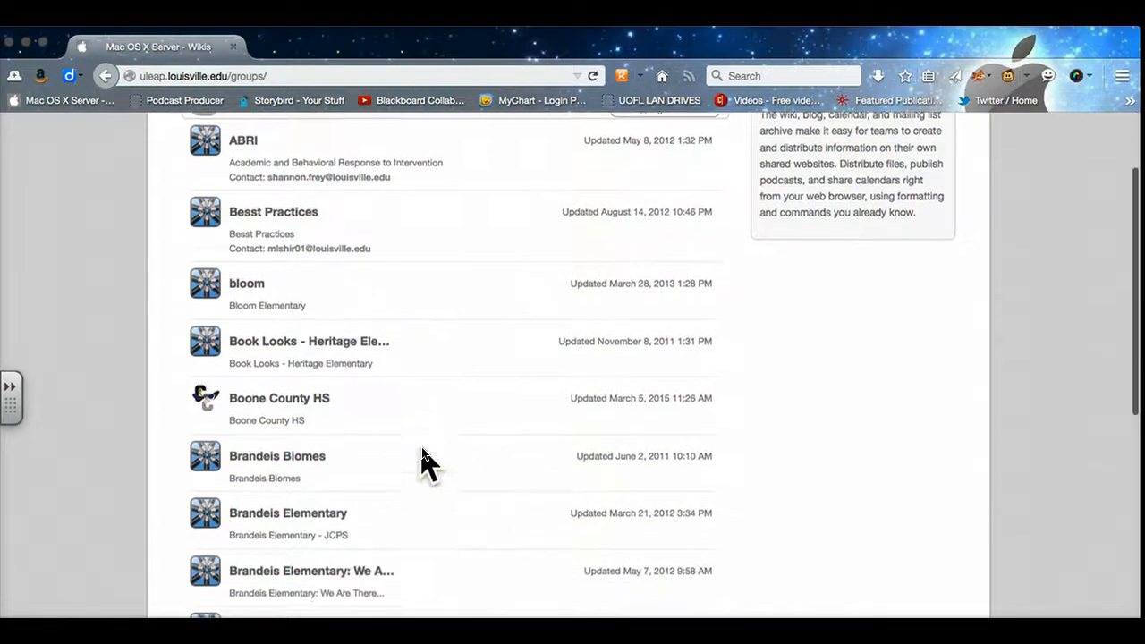
scroll(423, 452, "down", 7)
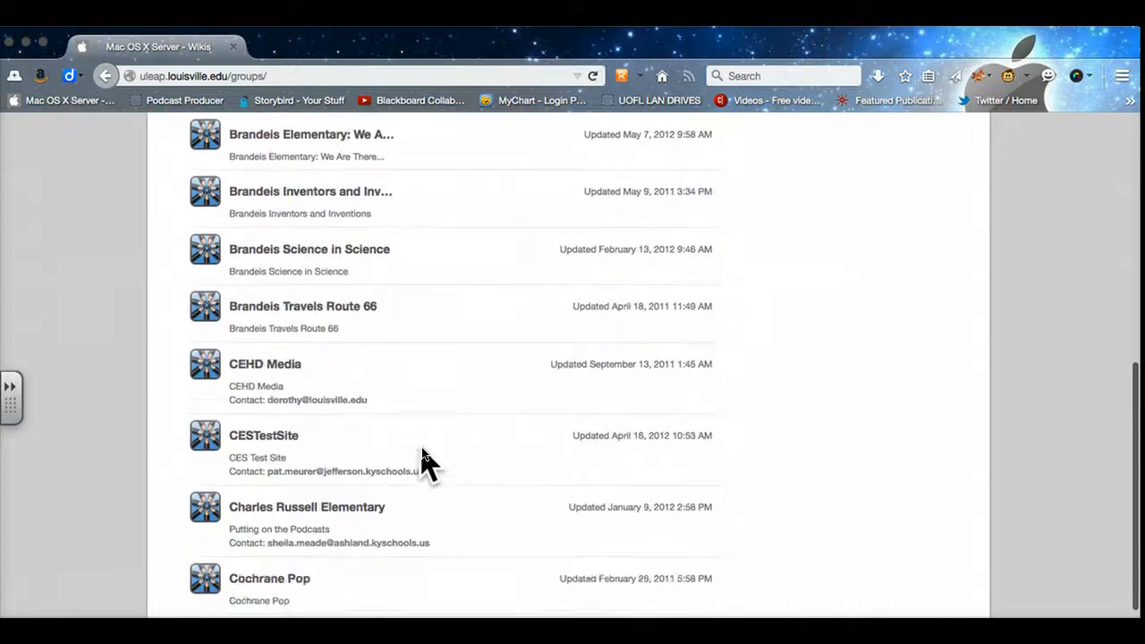
scroll(422, 458, "down", 4)
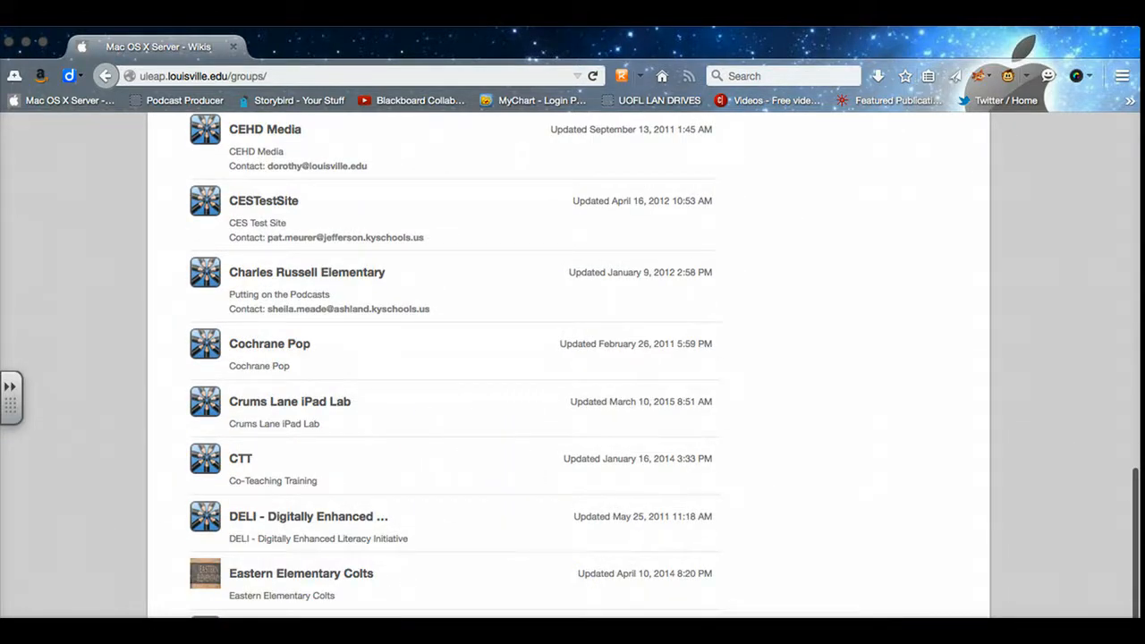
left_click(490, 629)
scroll(459, 492, "down", 1)
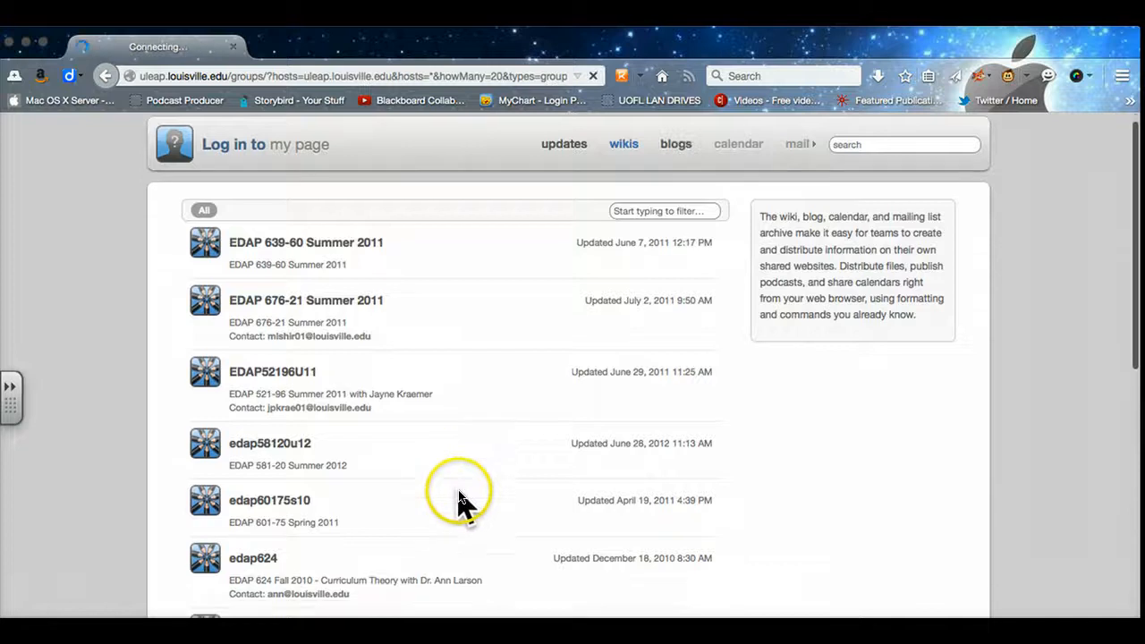
scroll(458, 501, "down", 14)
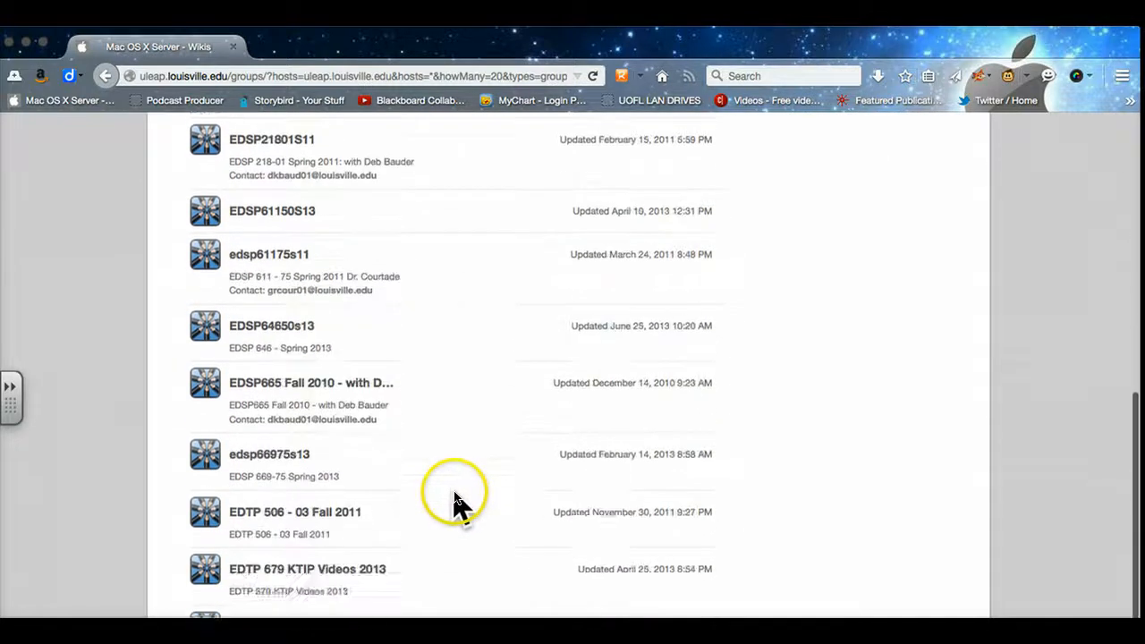
scroll(454, 502, "down", 4)
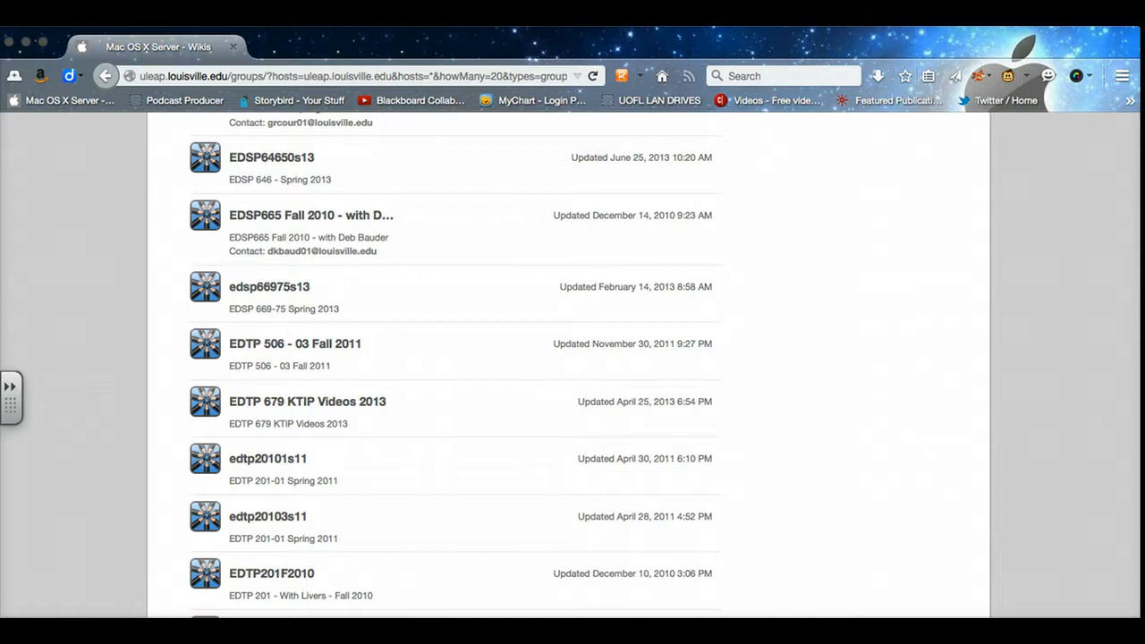
scroll(474, 507, "down", 3)
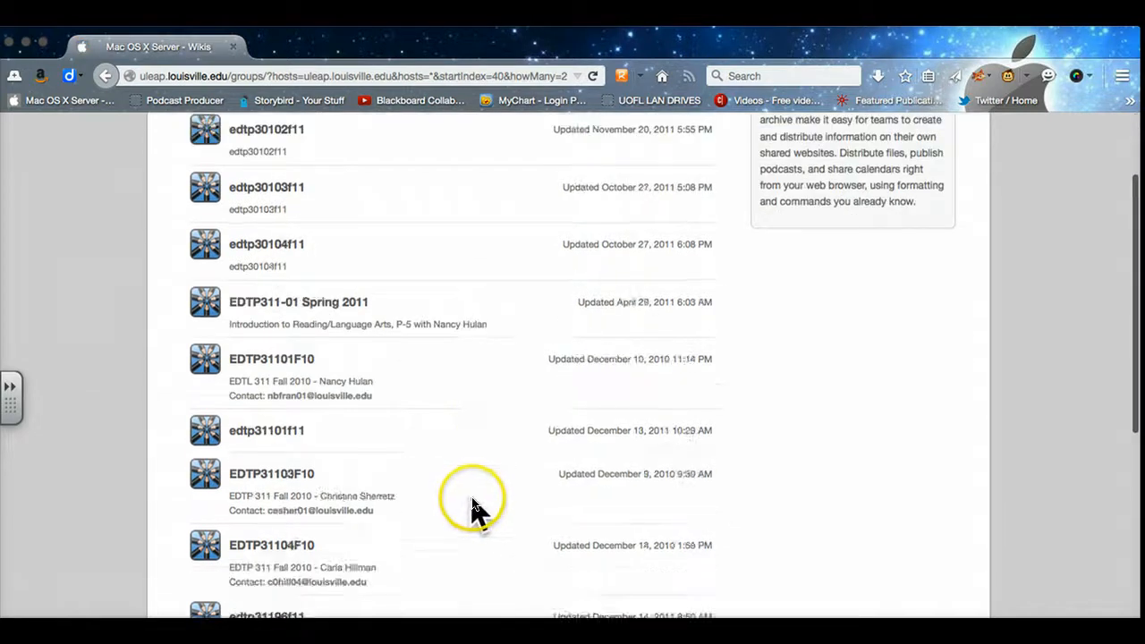
scroll(475, 506, "down", 10)
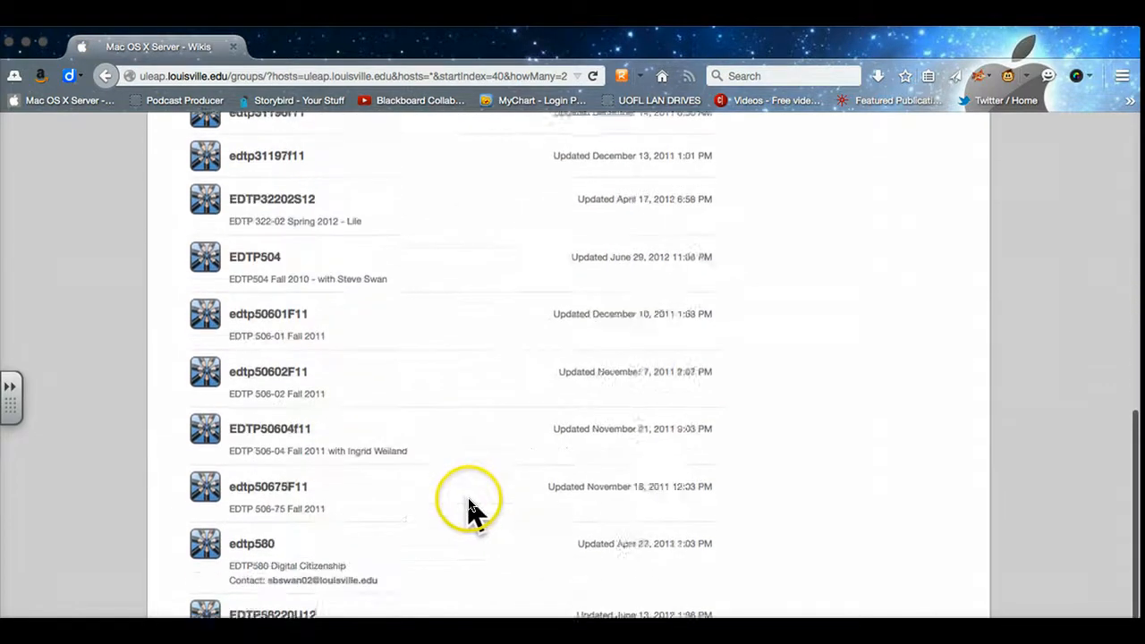
scroll(472, 510, "down", 2)
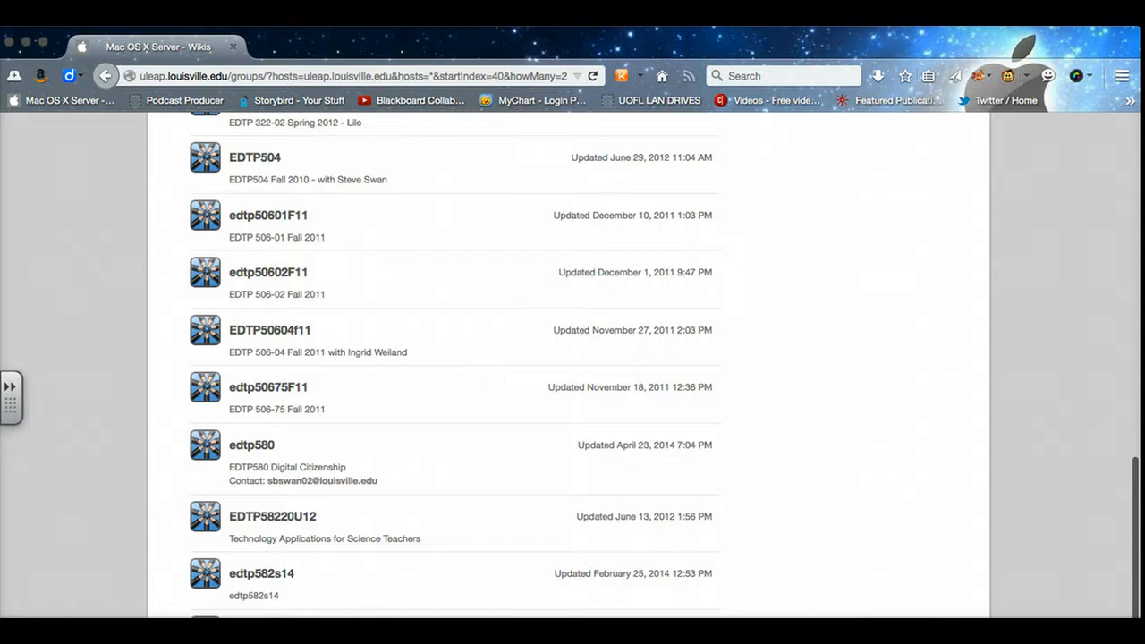
Page further through the wiki groups until Trigg Wildcat News and ULeap Training appear.
left_click(492, 628)
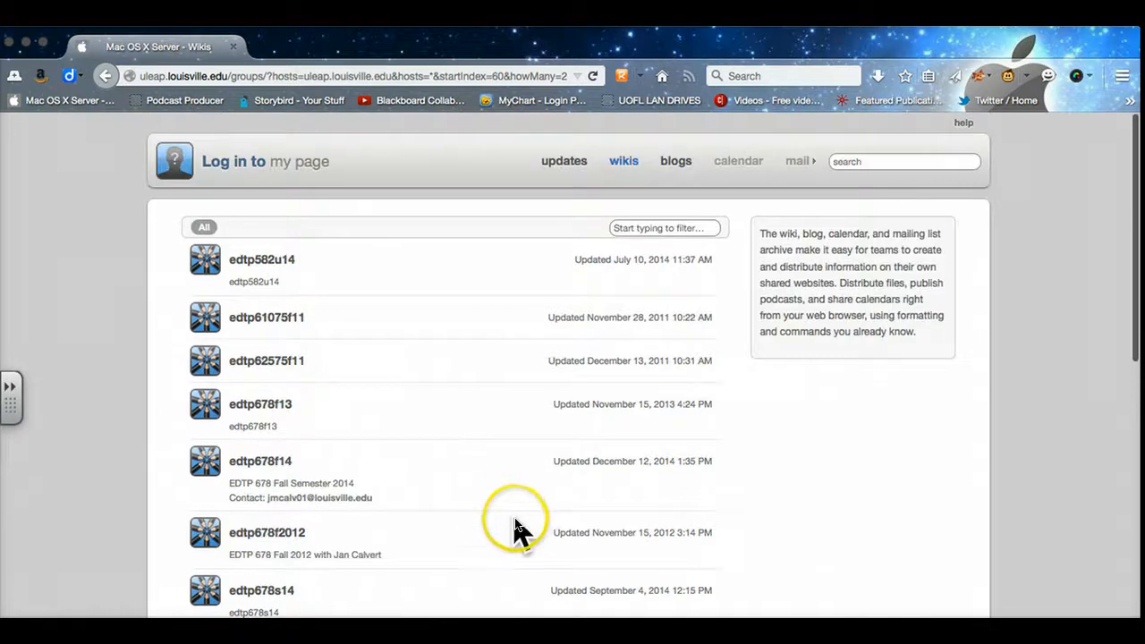
scroll(517, 530, "down", 10)
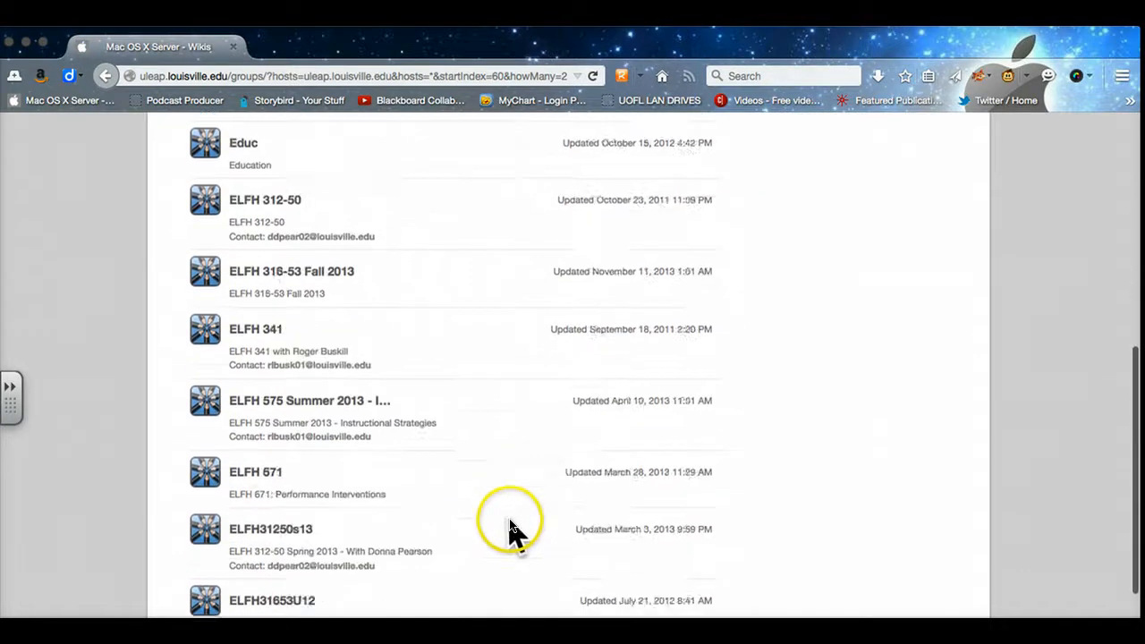
scroll(510, 528, "down", 5)
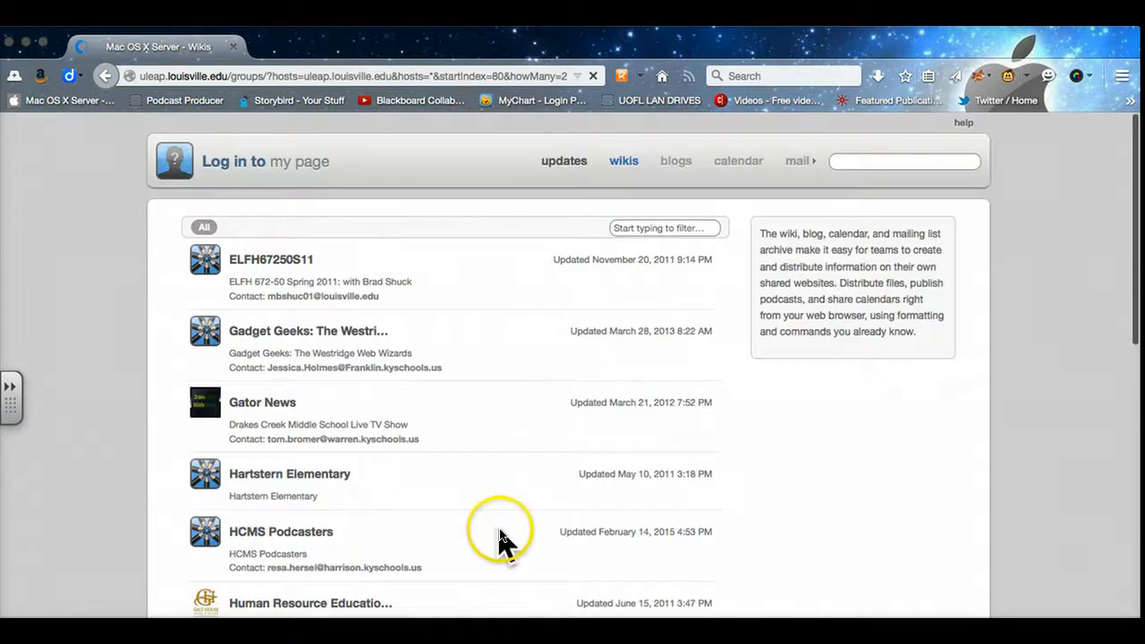
scroll(498, 546, "down", 3)
scroll(501, 537, "down", 10)
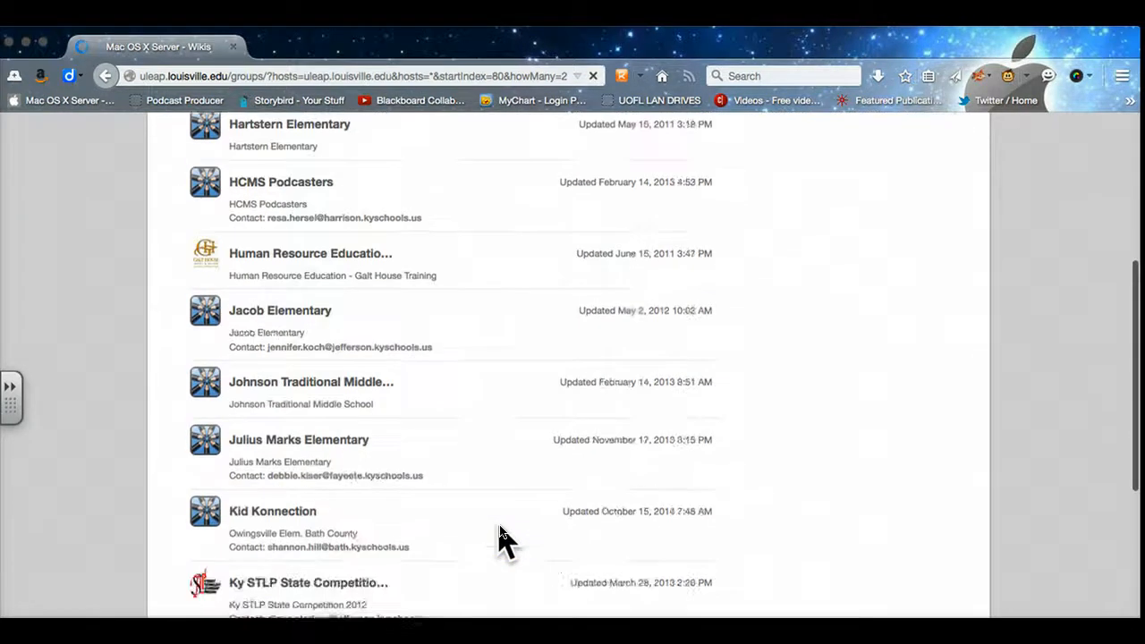
scroll(501, 537, "down", 8)
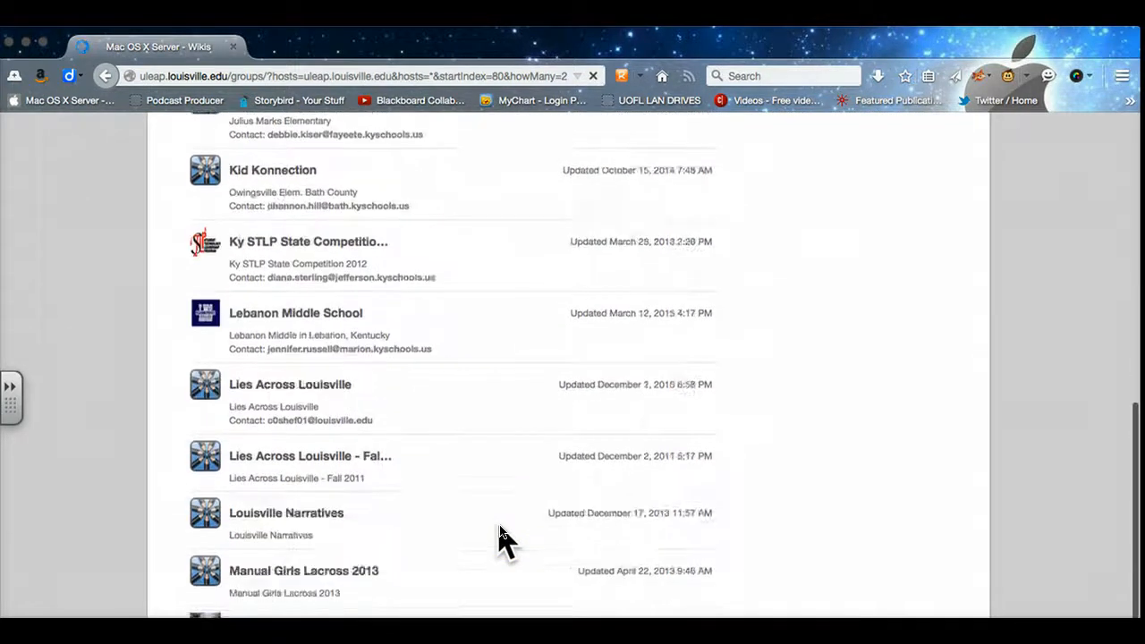
left_click(504, 581)
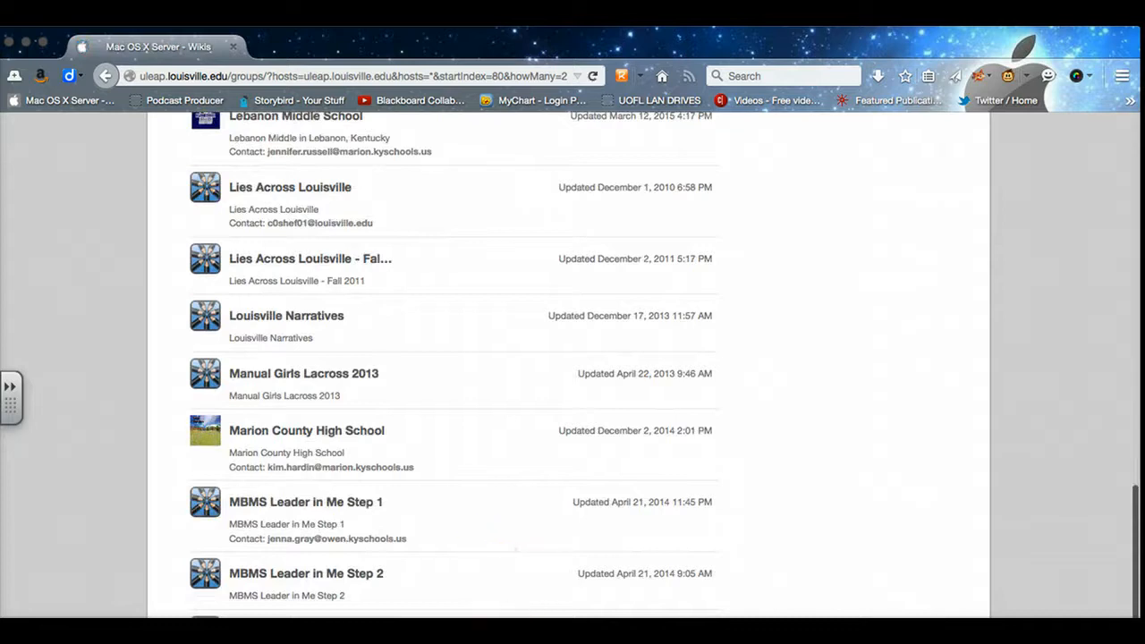
left_click(562, 524)
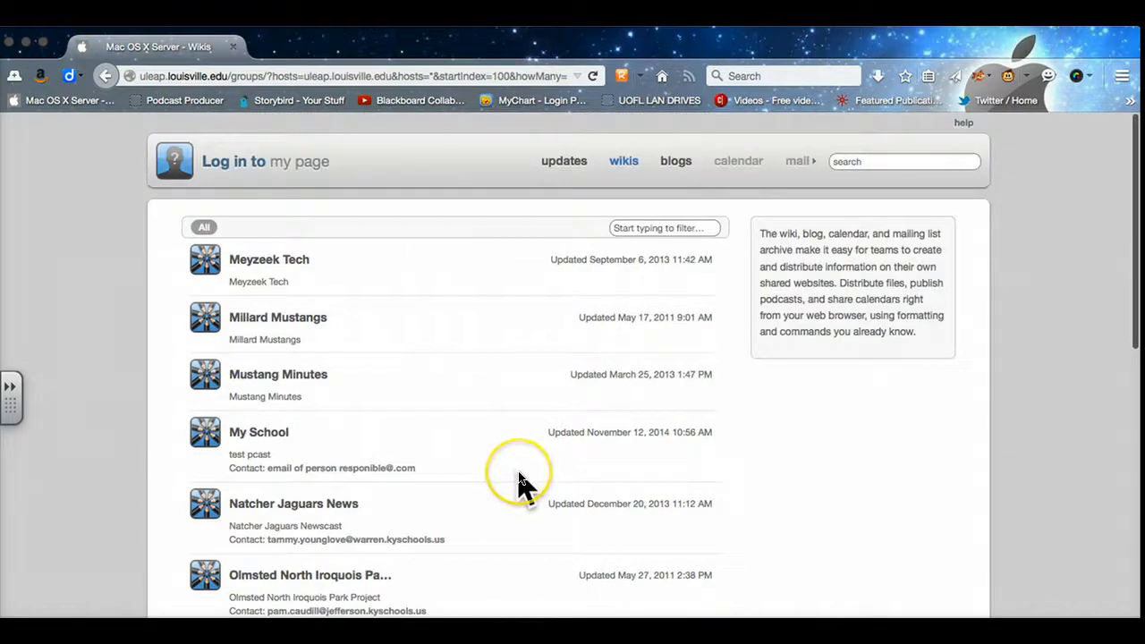
scroll(522, 483, "down", 3)
scroll(522, 483, "down", 10)
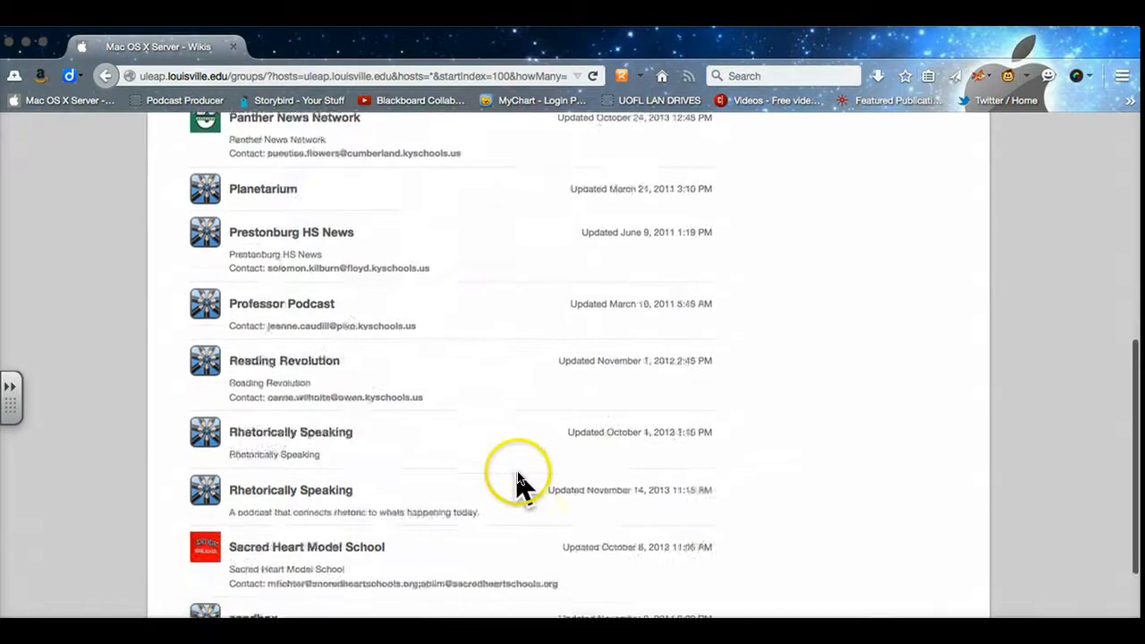
scroll(519, 483, "down", 5)
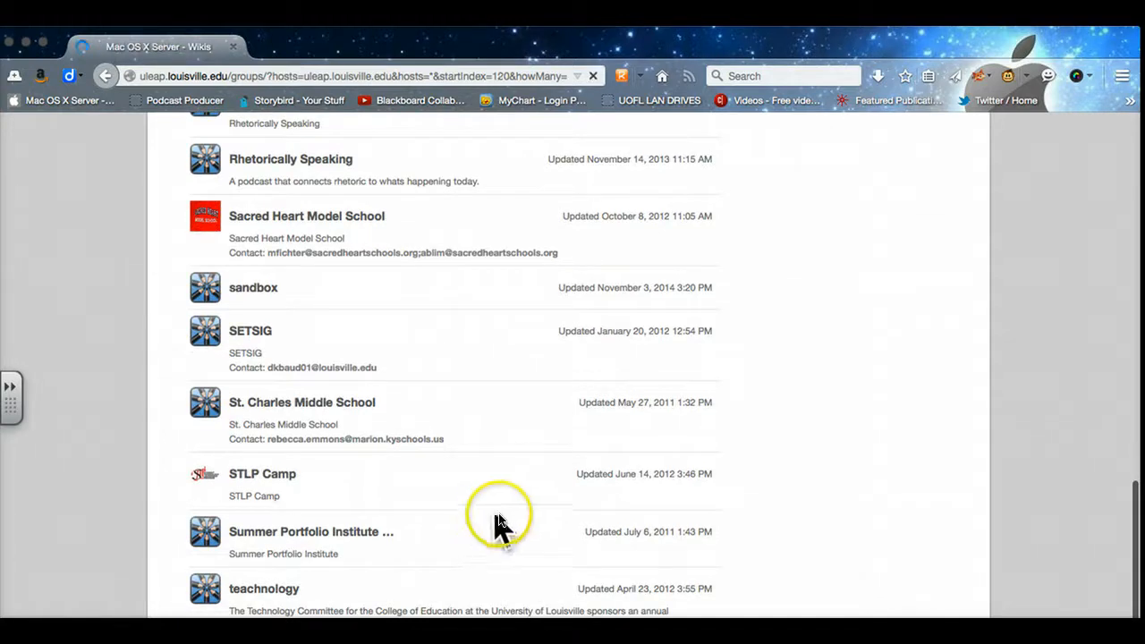
scroll(503, 524, "down", 5)
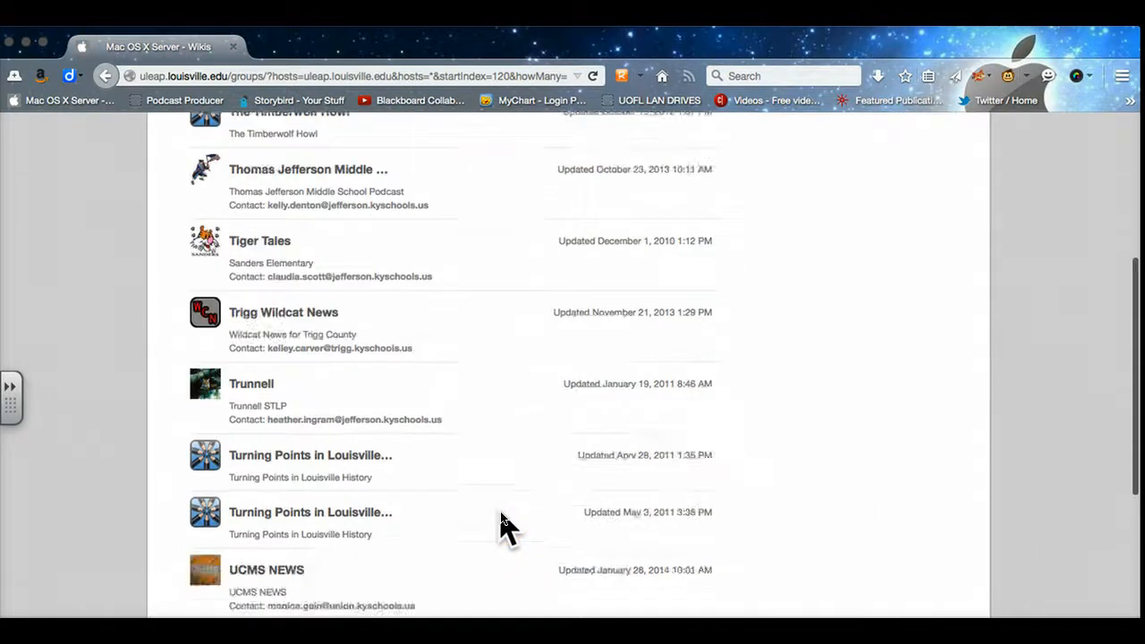
scroll(503, 526, "down", 2)
scroll(503, 526, "down", 2)
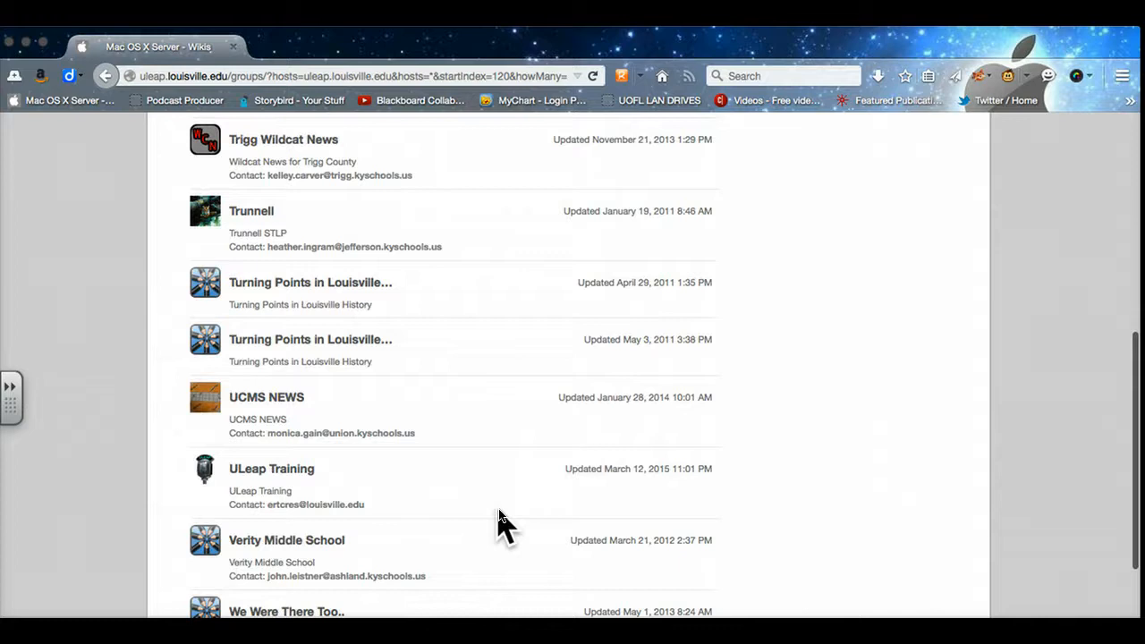
Open the ULeap Training wiki group's page.
left_click(268, 468)
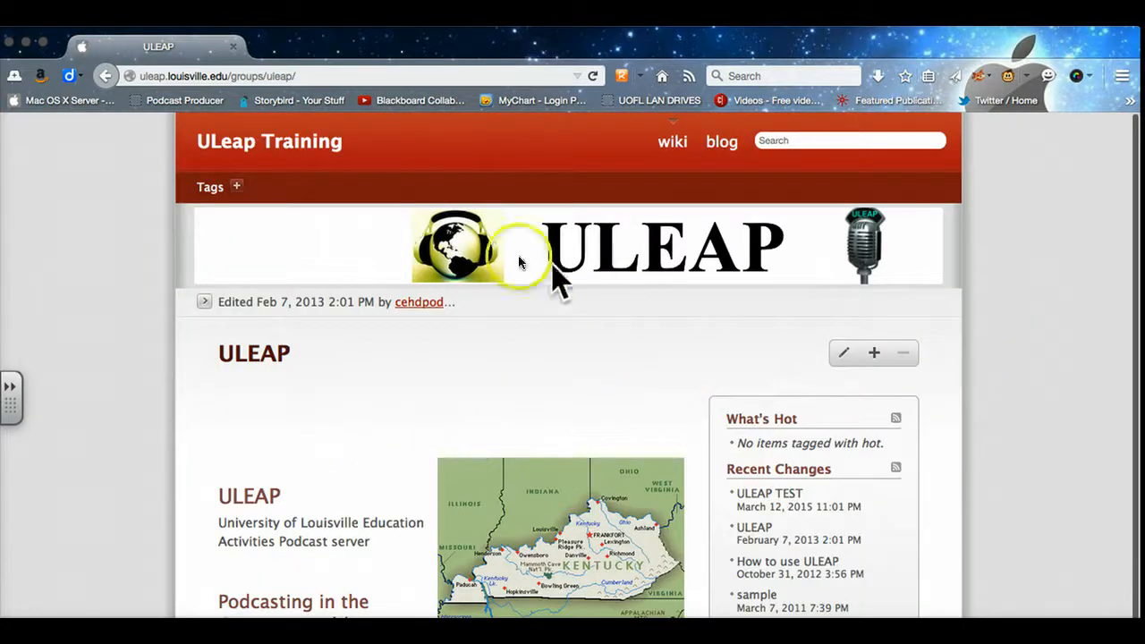
scroll(593, 400, "down", 1)
scroll(593, 403, "down", 1)
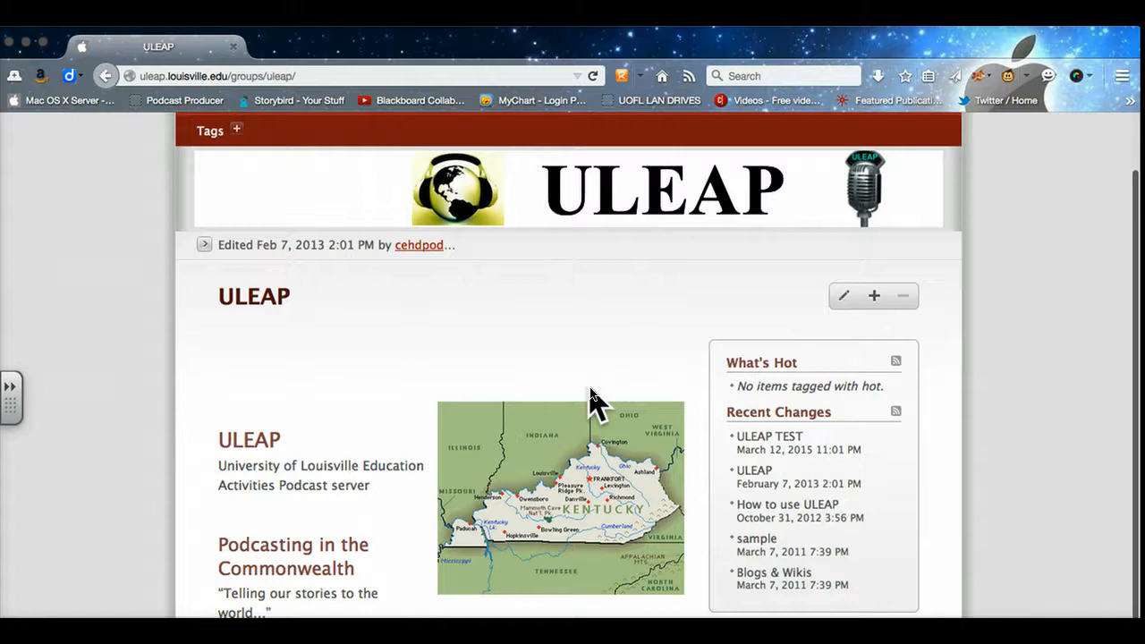
scroll(592, 401, "up", 2)
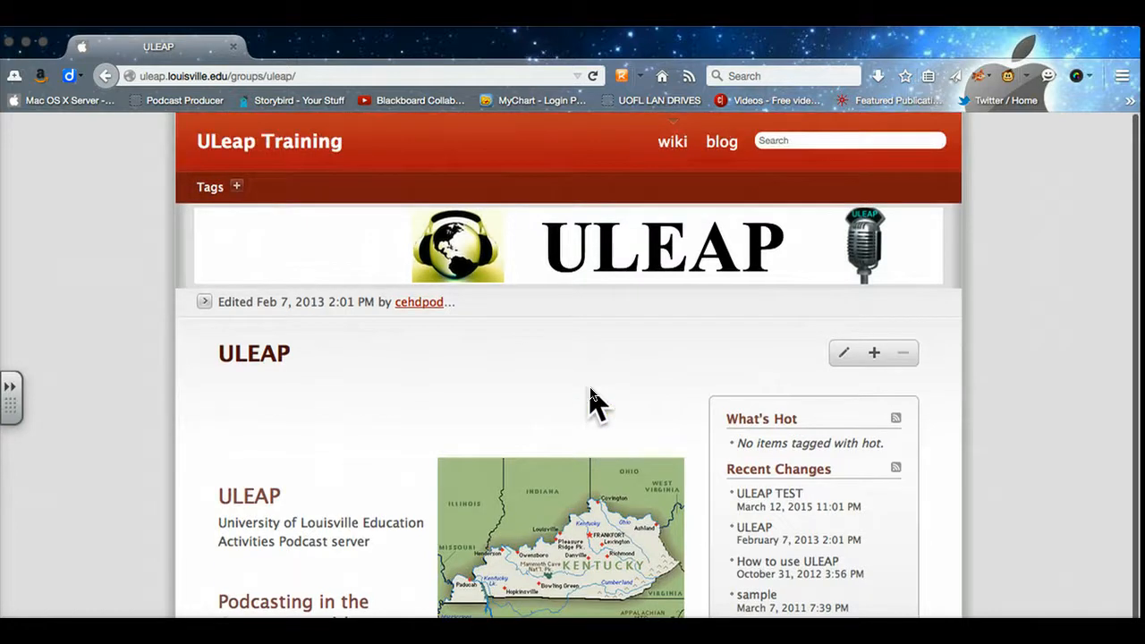
left_click(355, 279)
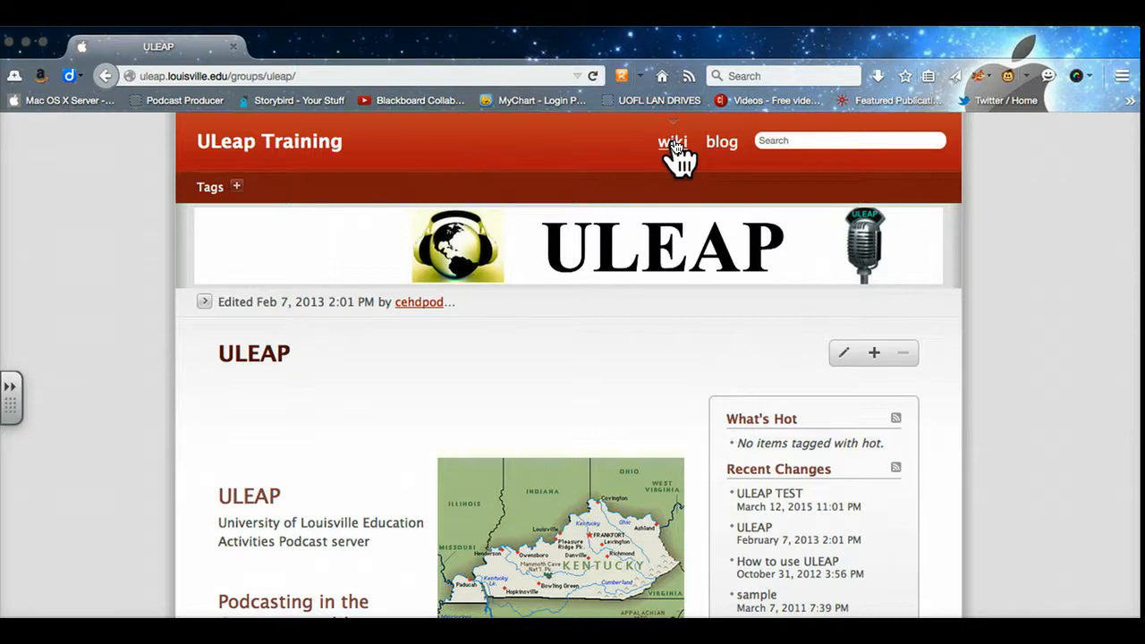
Go to the ULeap Training blog and open its ULEAP TEST post.
left_click(720, 150)
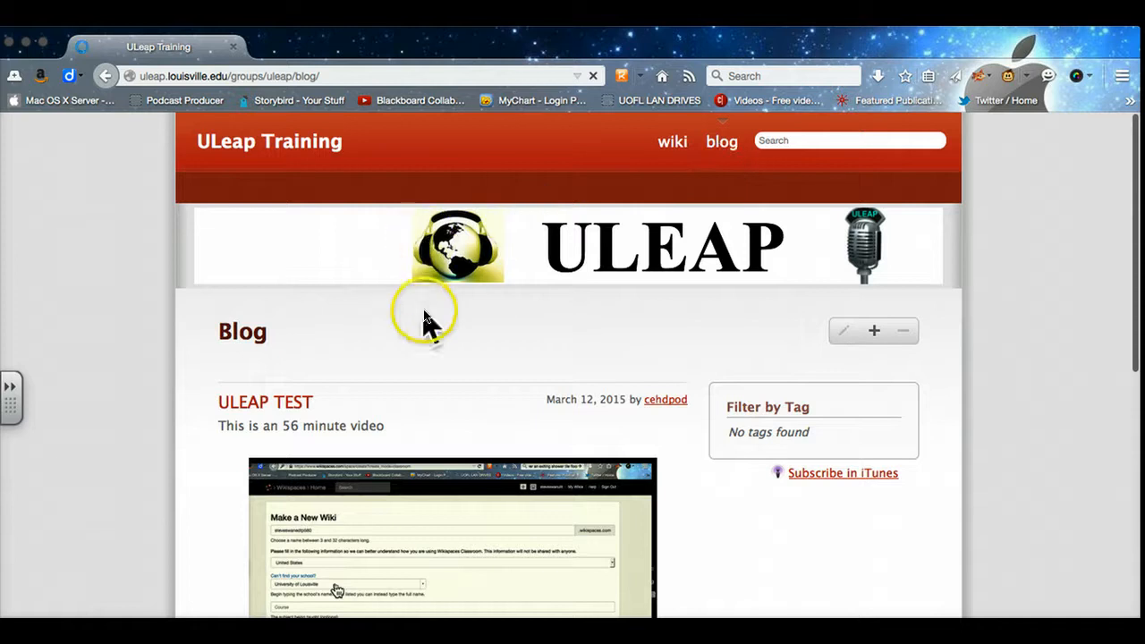
scroll(448, 325, "down", 3)
scroll(447, 325, "down", 5)
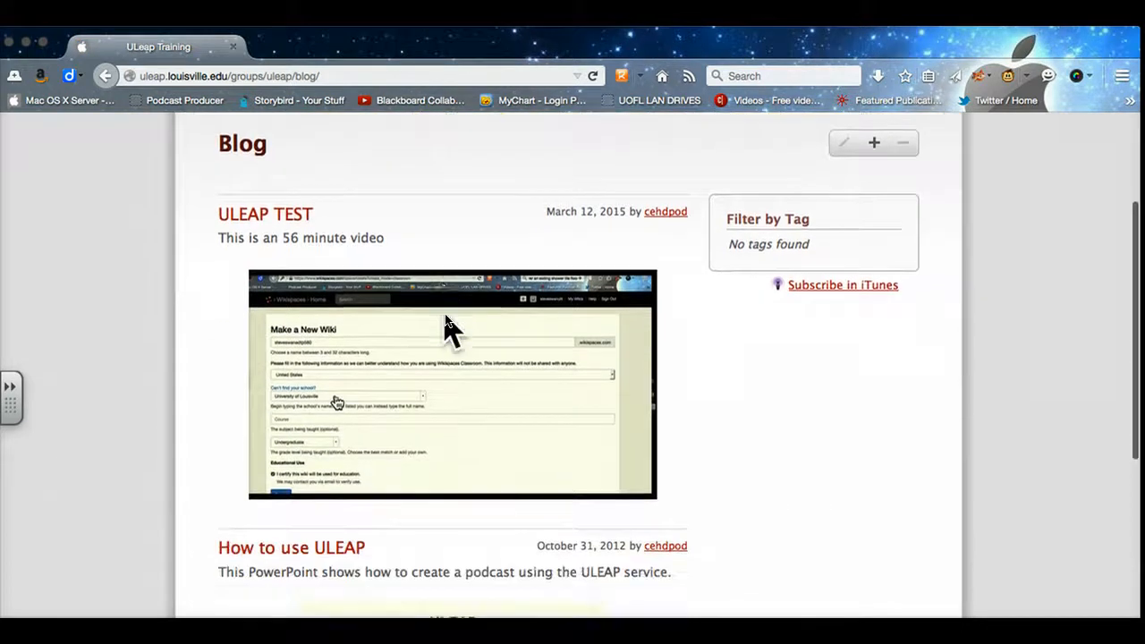
scroll(447, 325, "up", 1)
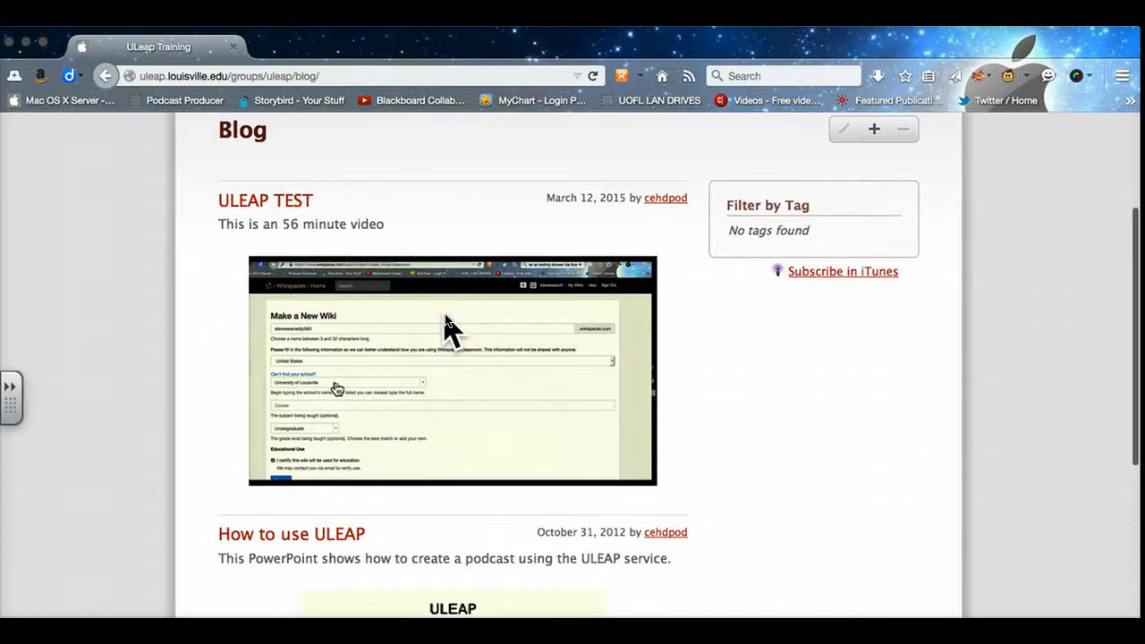
scroll(448, 381, "up", 1)
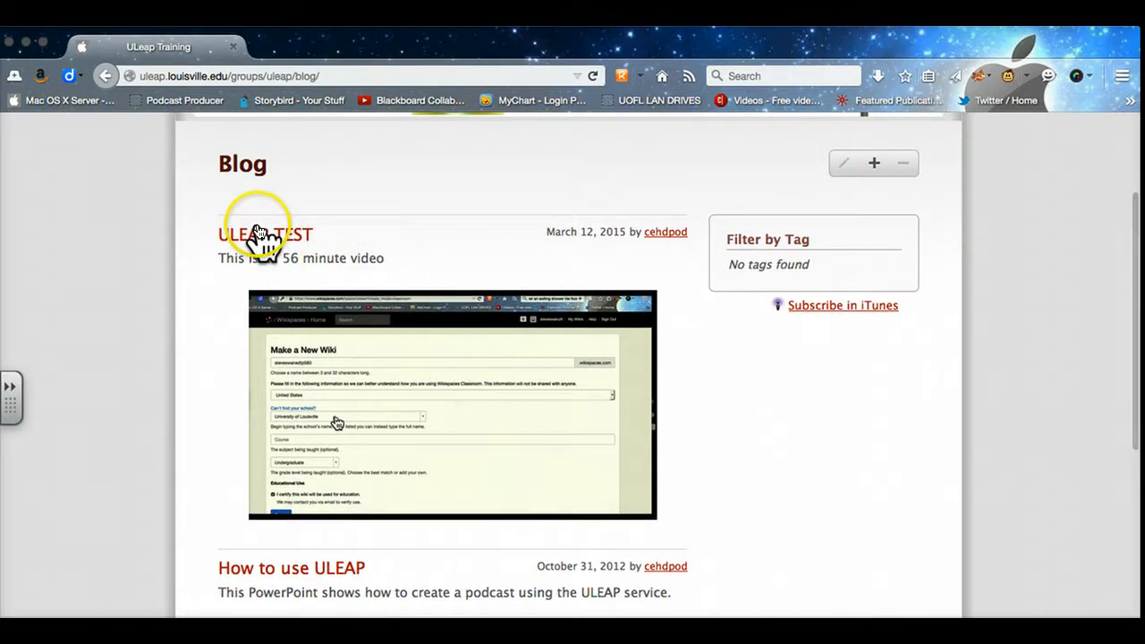
scroll(398, 348, "down", 1)
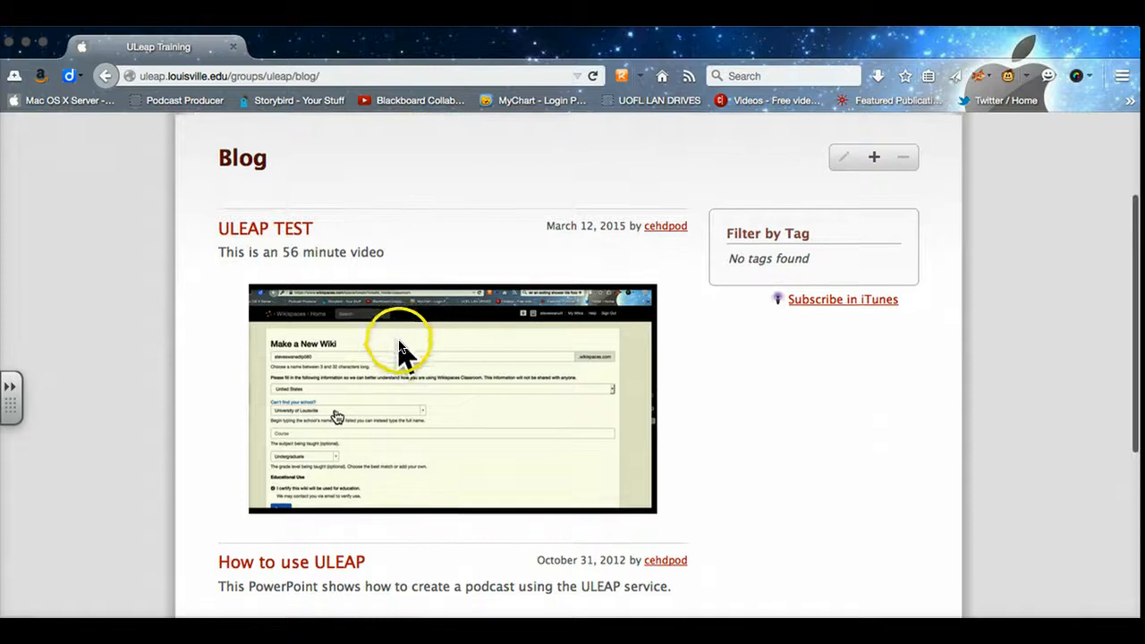
scroll(259, 237, "up", 1)
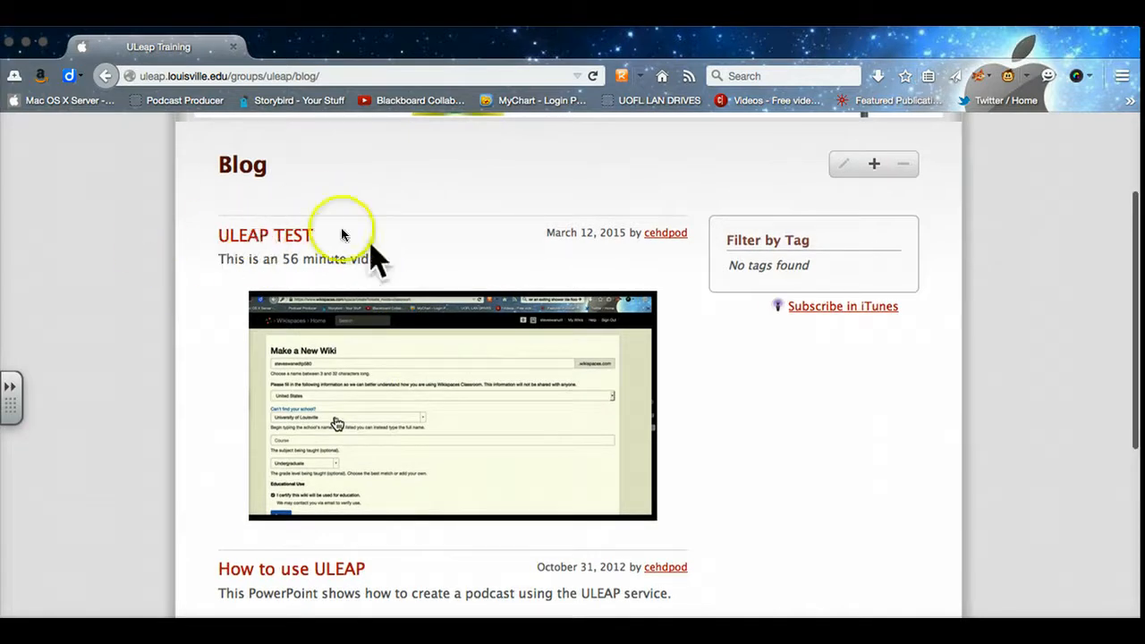
left_click(260, 237)
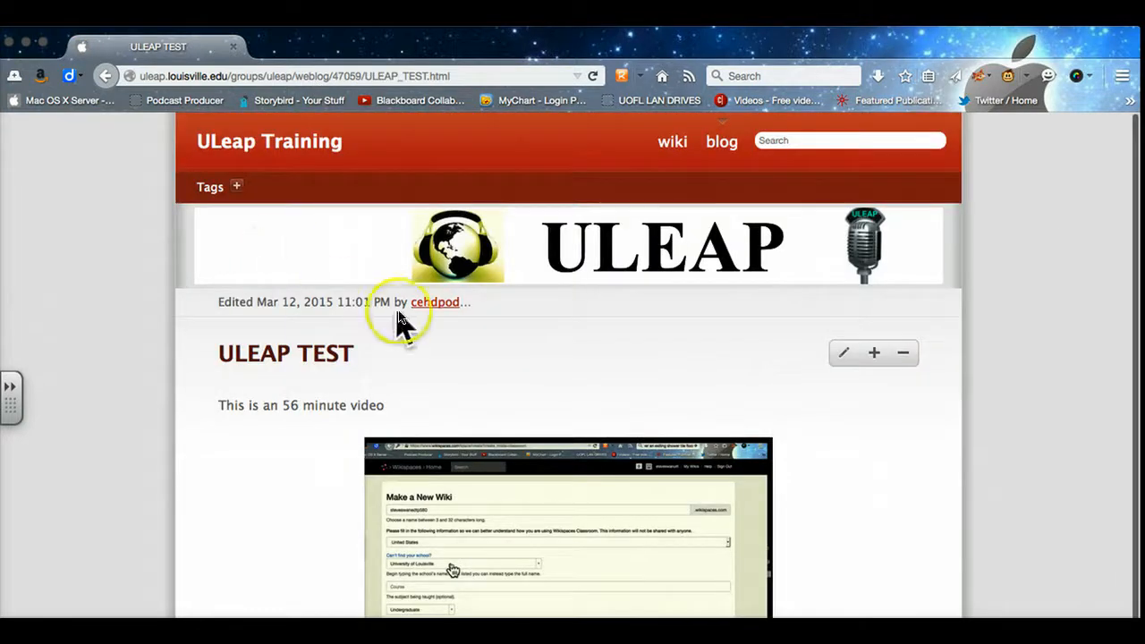
Copy the ULEAP TEST post's URL from the address bar and start a new browser tab.
scroll(396, 314, "down", 3)
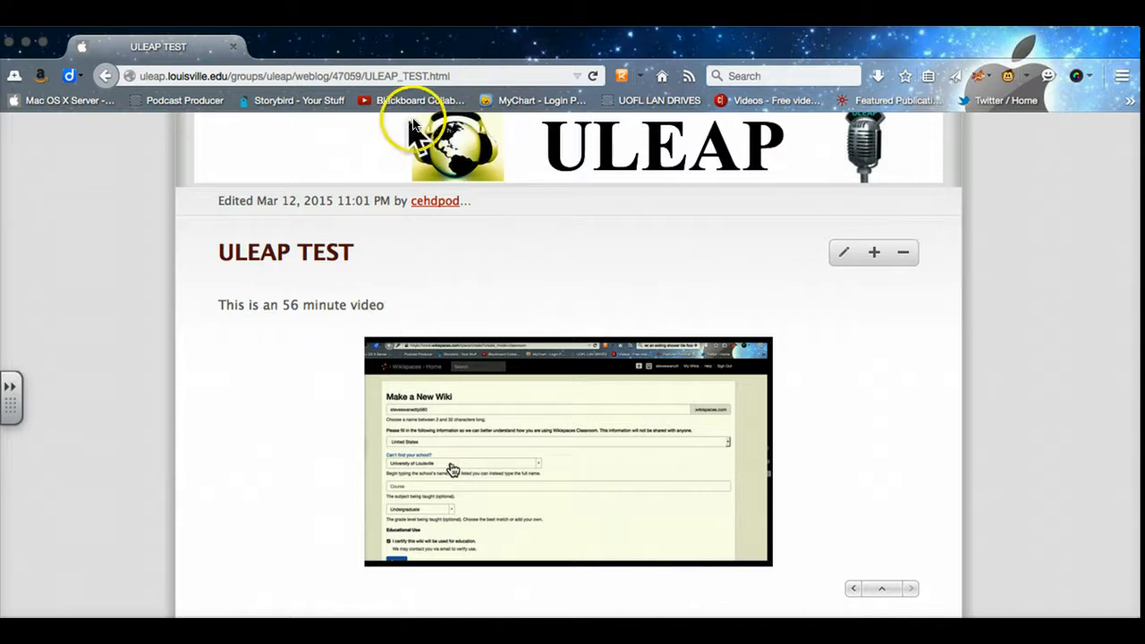
left_click(472, 74)
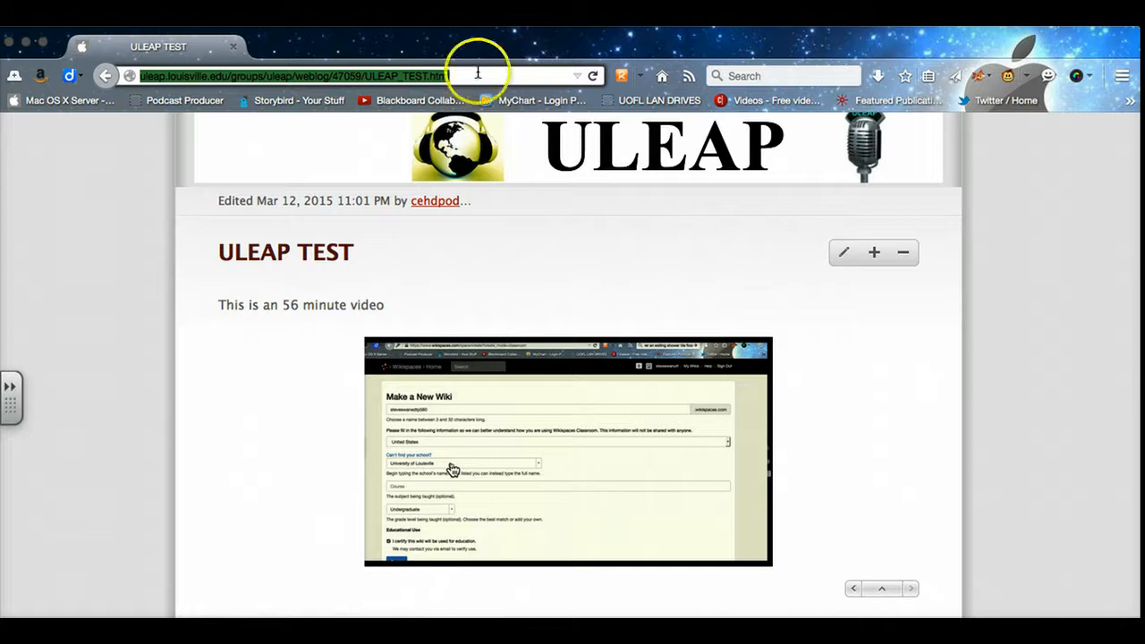
right_click(383, 76)
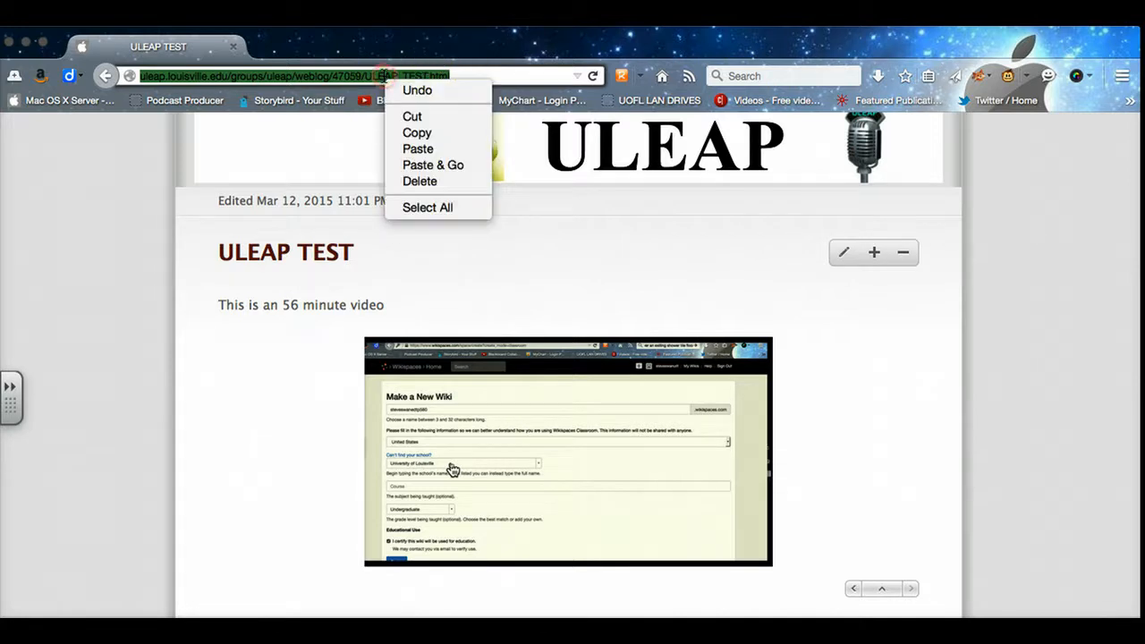
left_click(403, 134)
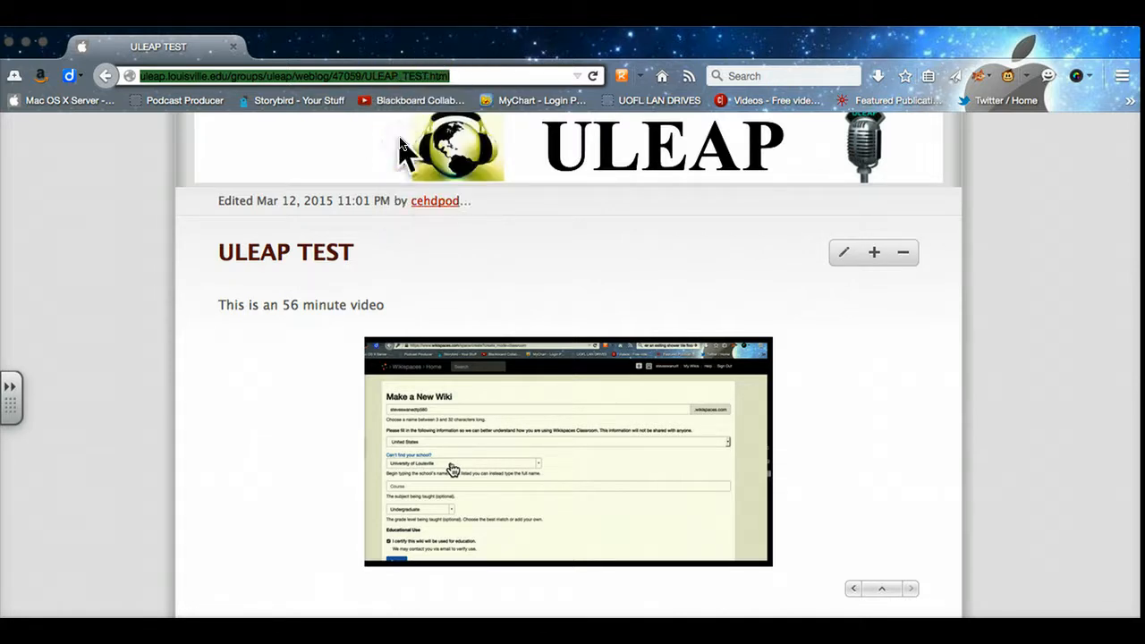
left_click(315, 45)
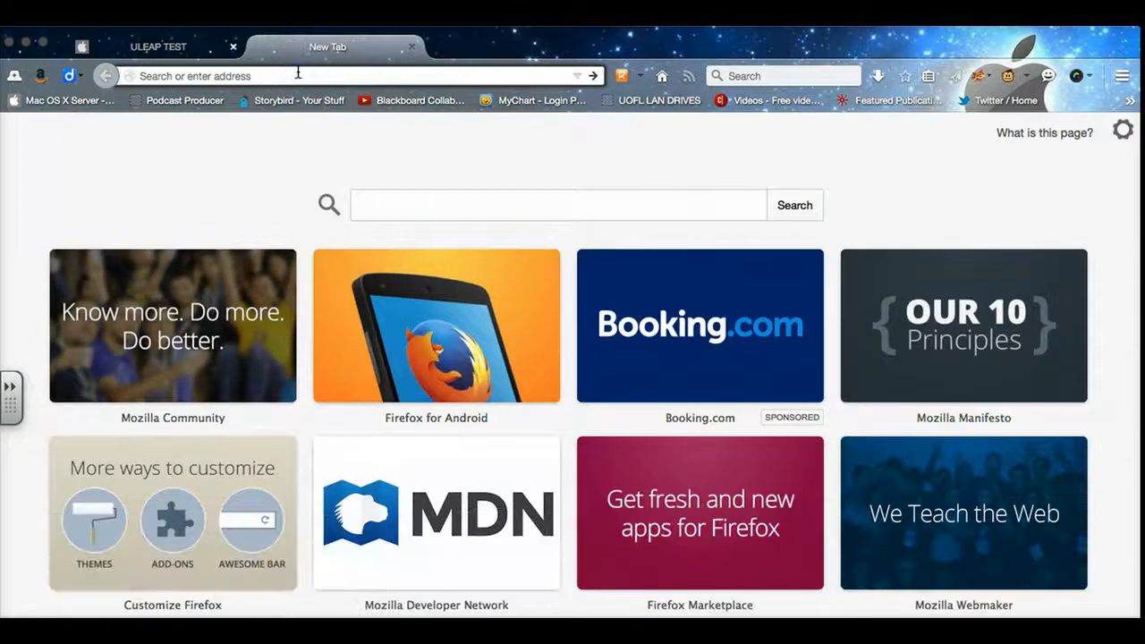
Load livetext.com and sign in with the account's username and password.
type("livetext.")
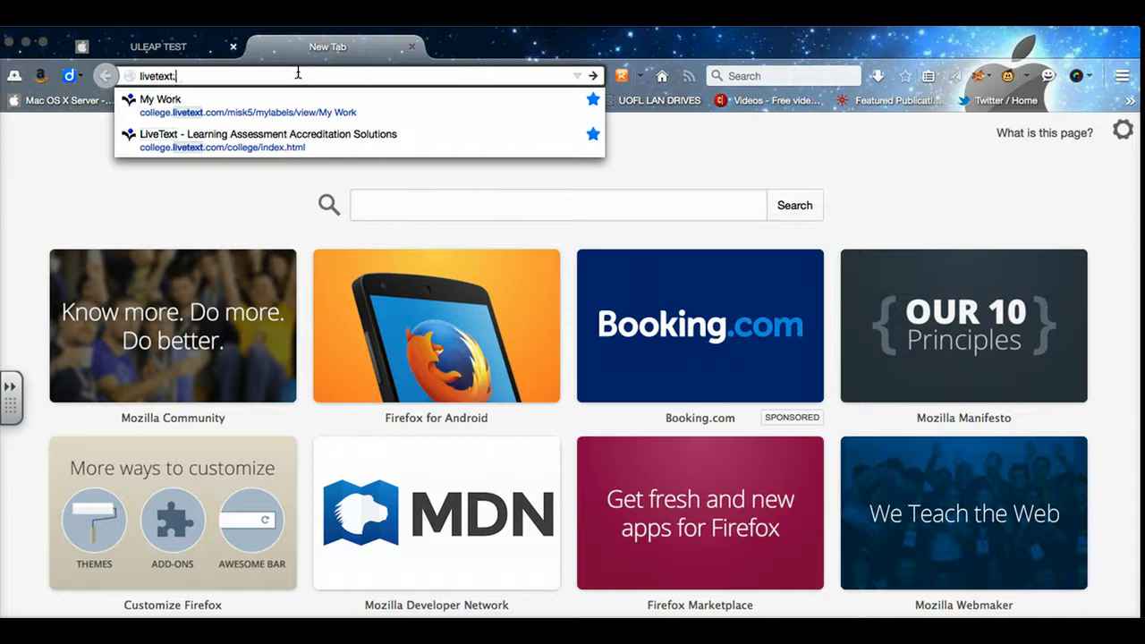
type("com")
key("Return")
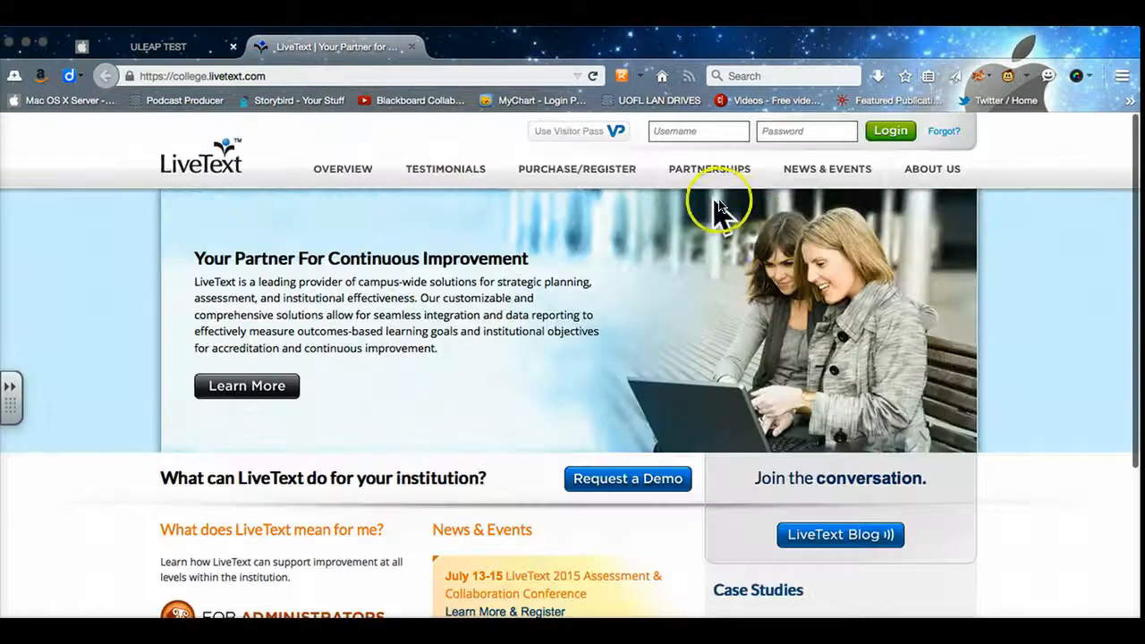
left_click(678, 131)
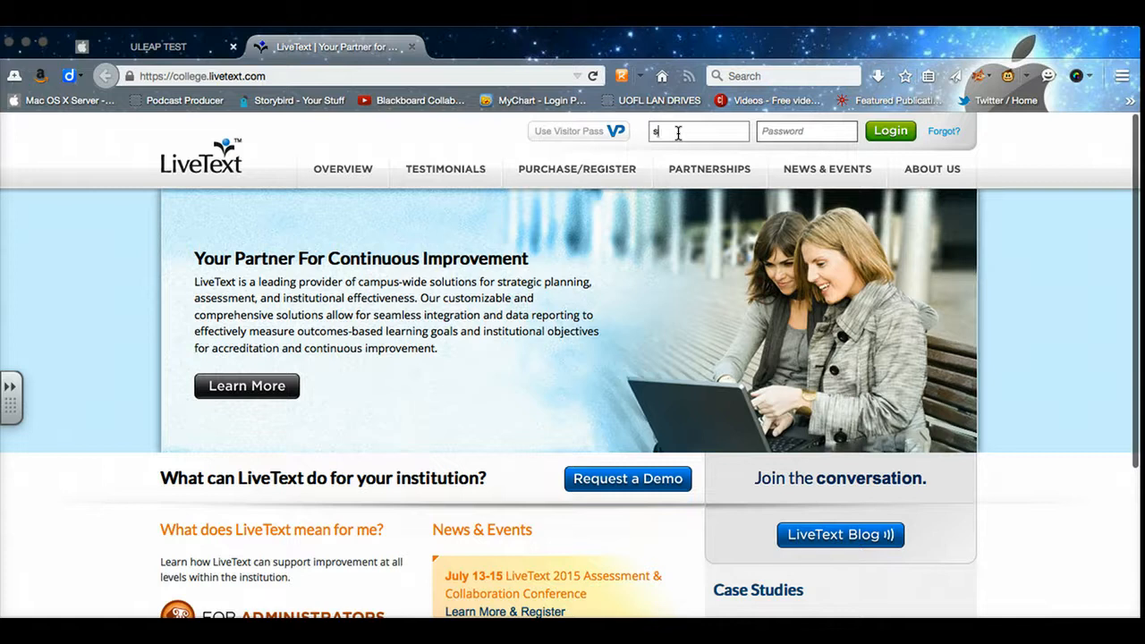
type("sbswan")
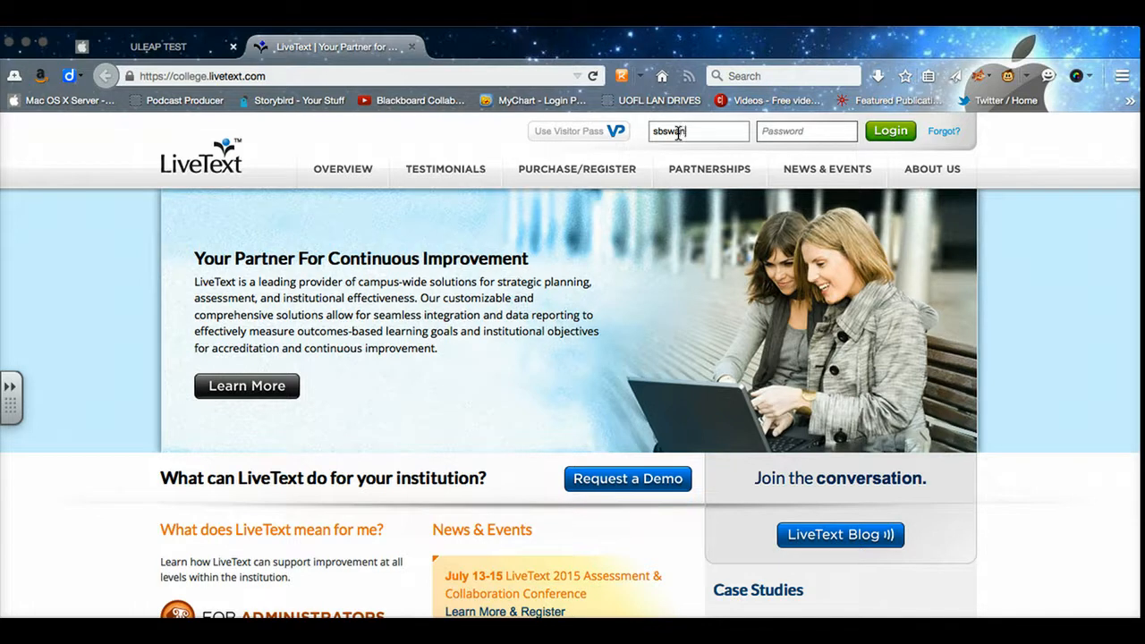
type("02")
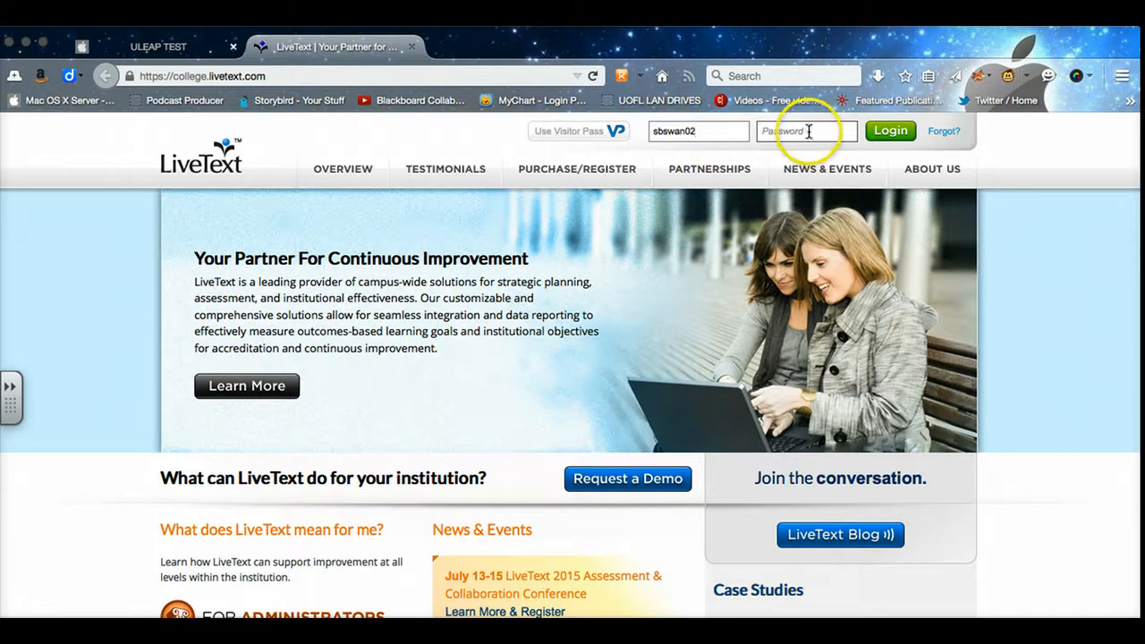
left_click(805, 131)
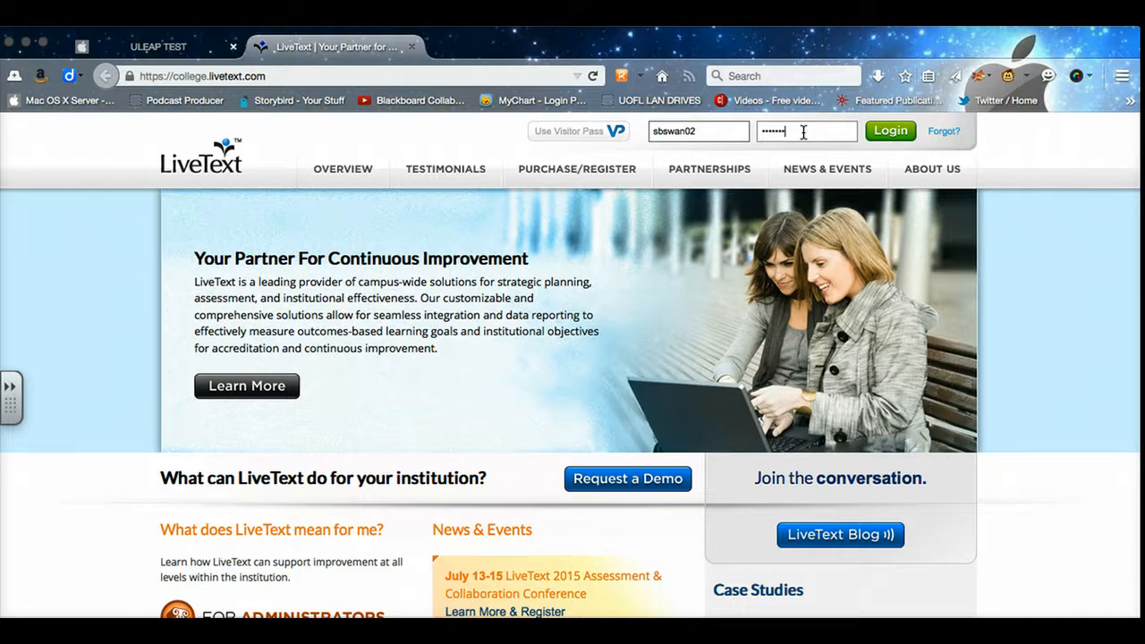
left_click(890, 132)
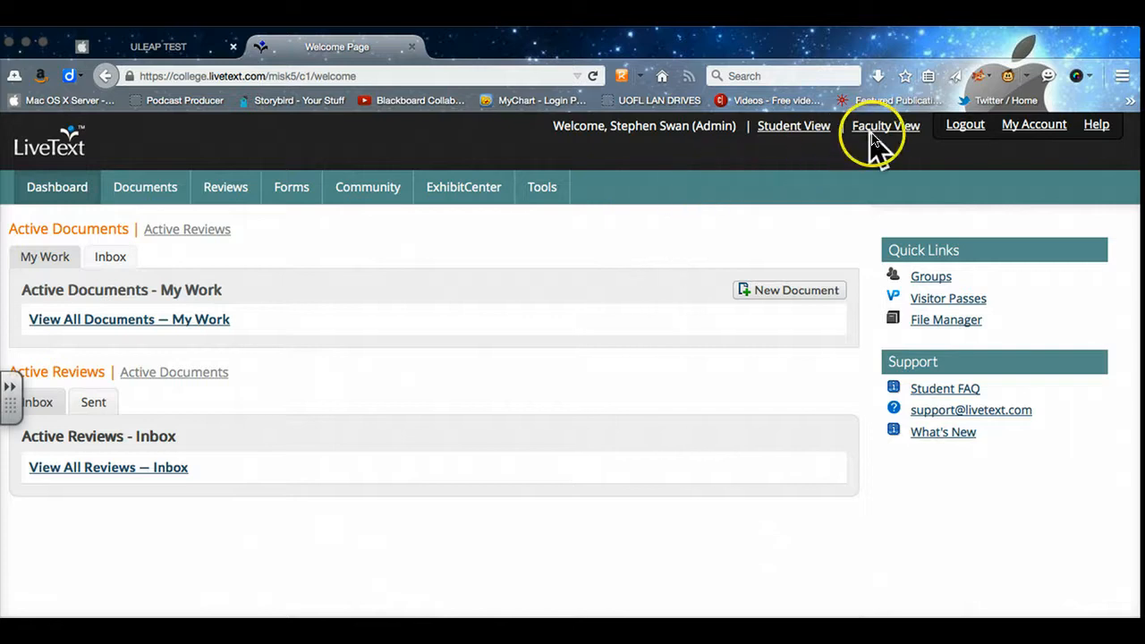
Switch to Student View, check Courses from other terms keeping Fall 2010, then cancel back.
left_click(796, 128)
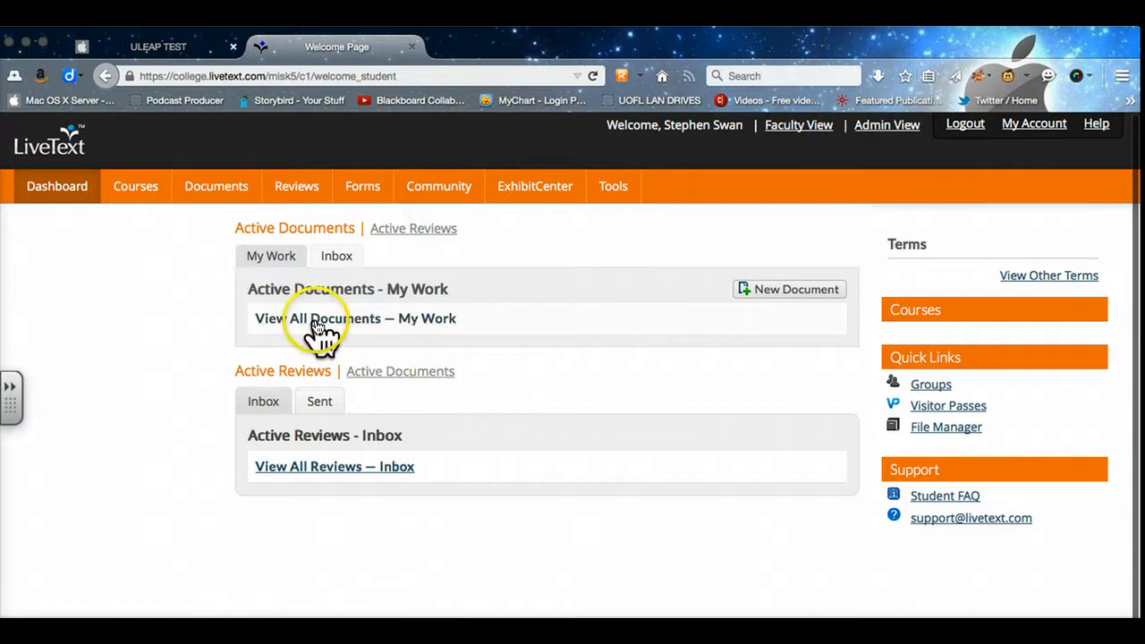
left_click(141, 190)
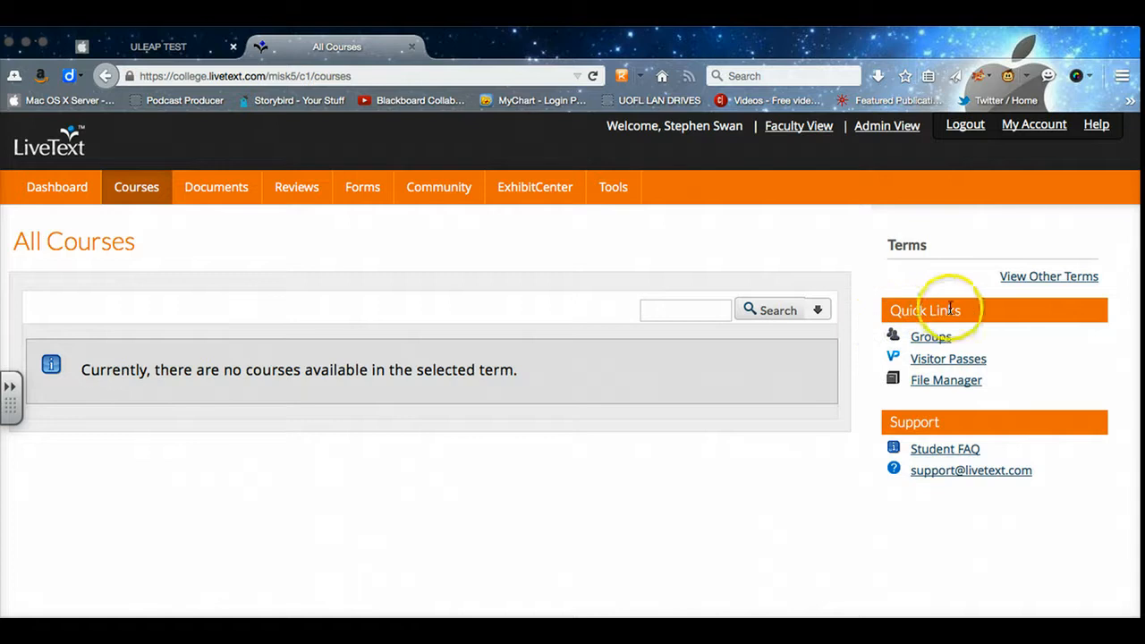
left_click(1022, 280)
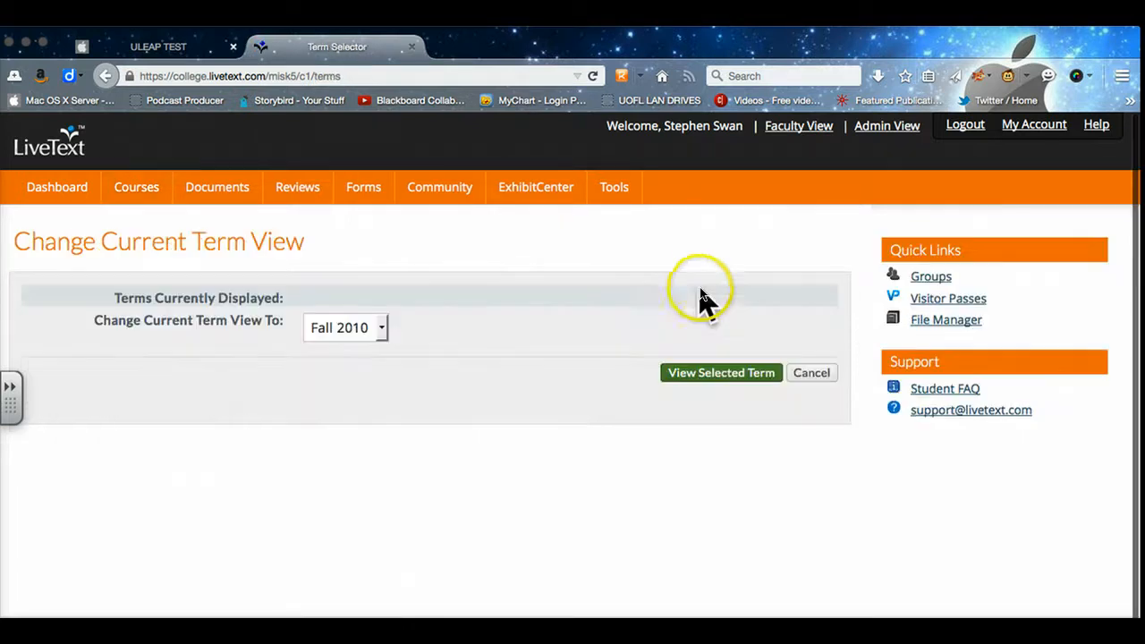
left_click(383, 329)
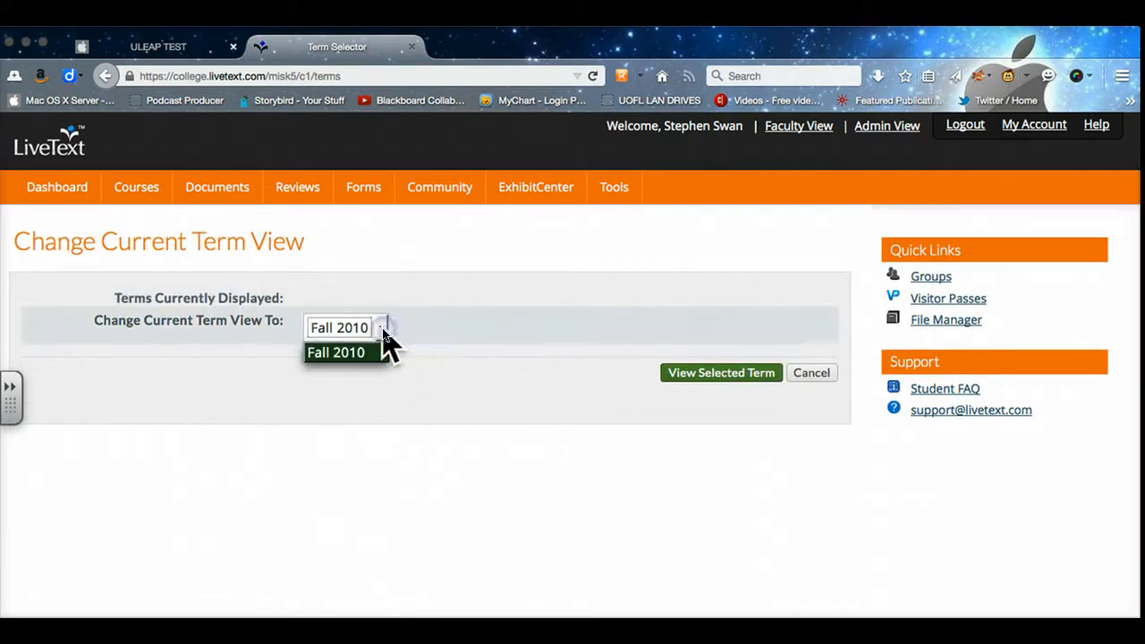
left_click(698, 382)
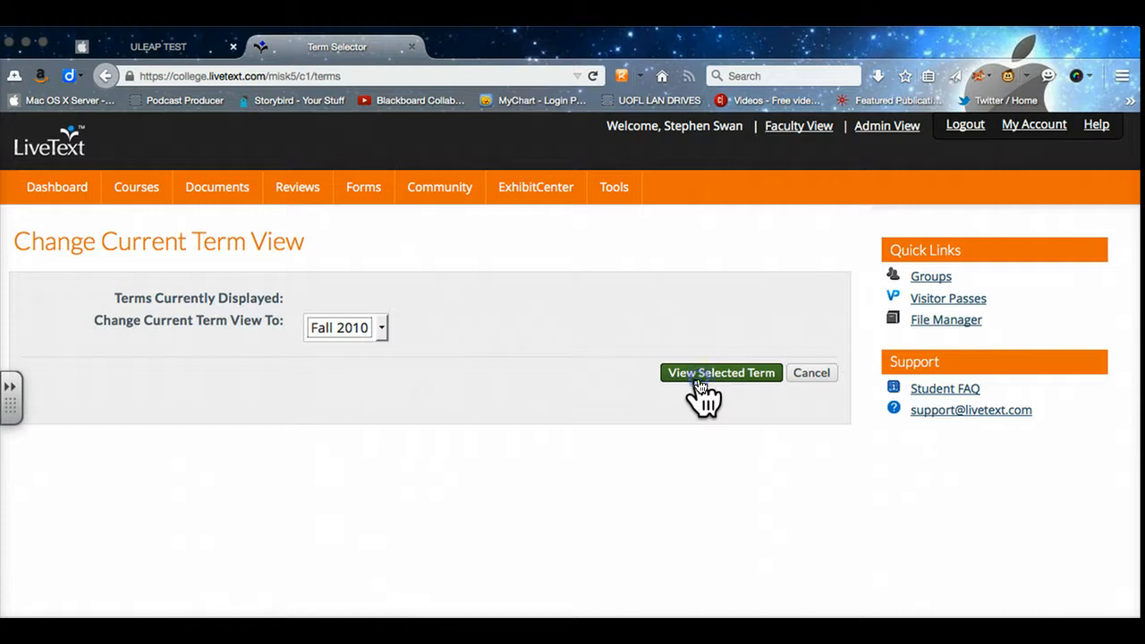
left_click(381, 329)
left_click(371, 352)
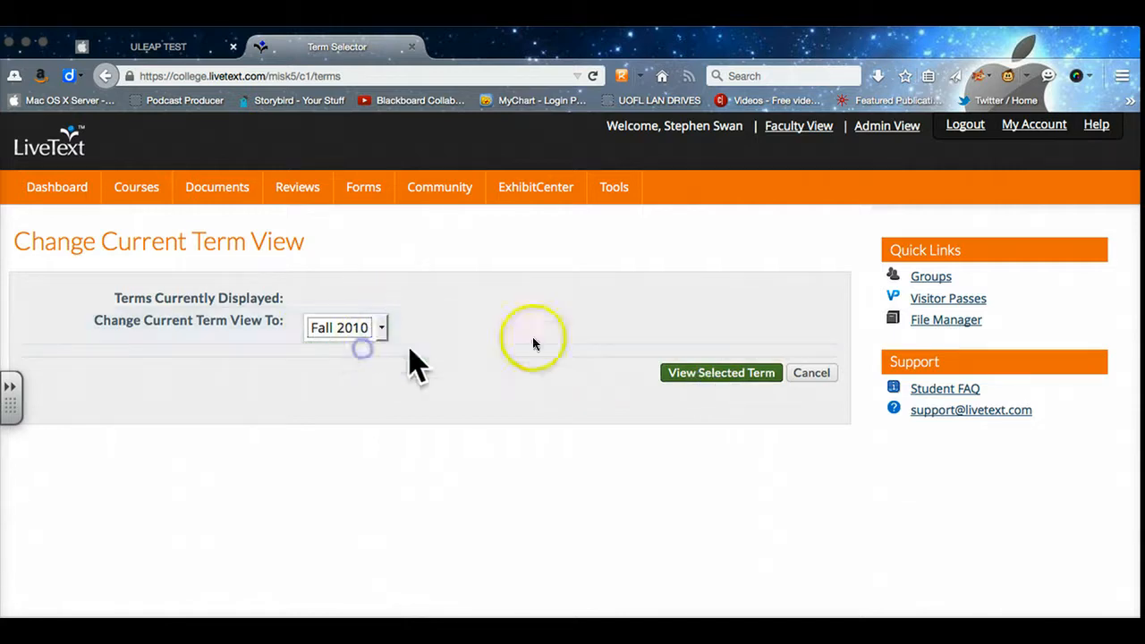
left_click(816, 376)
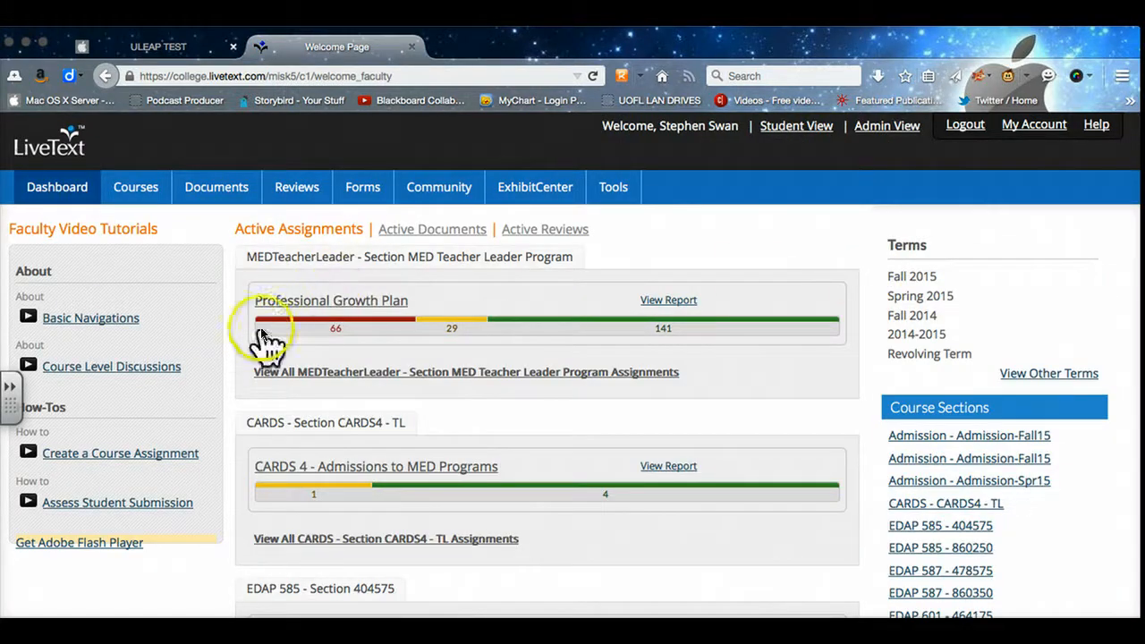
Open Module 1 Book Study in EDAP 585 - 404575 and its template document in a new tab.
left_click(135, 187)
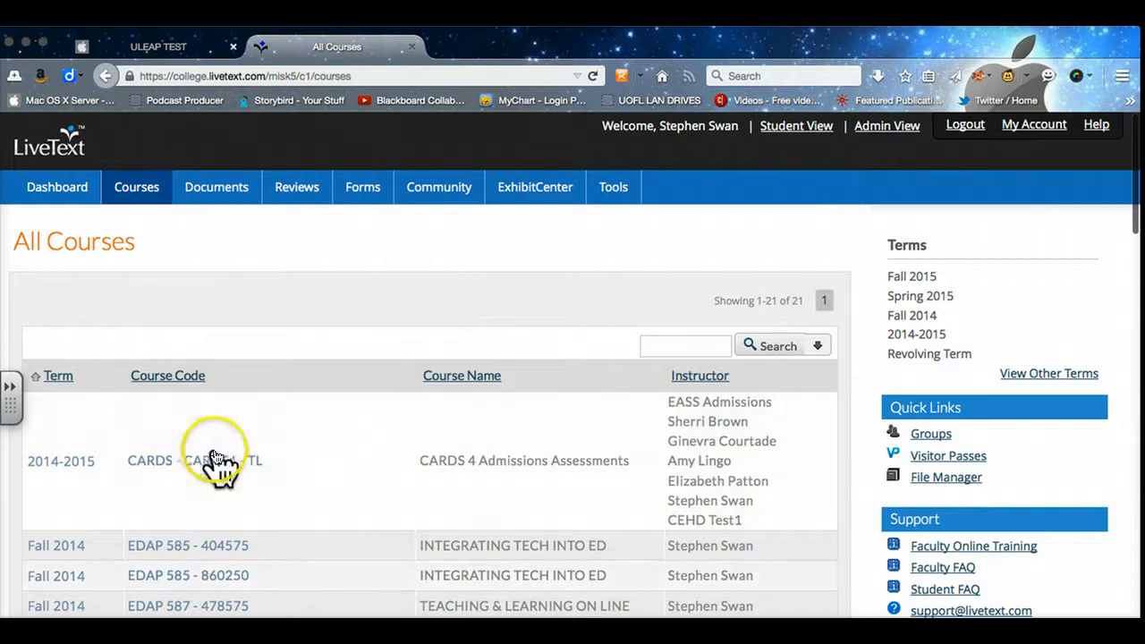
scroll(202, 471, "down", 2)
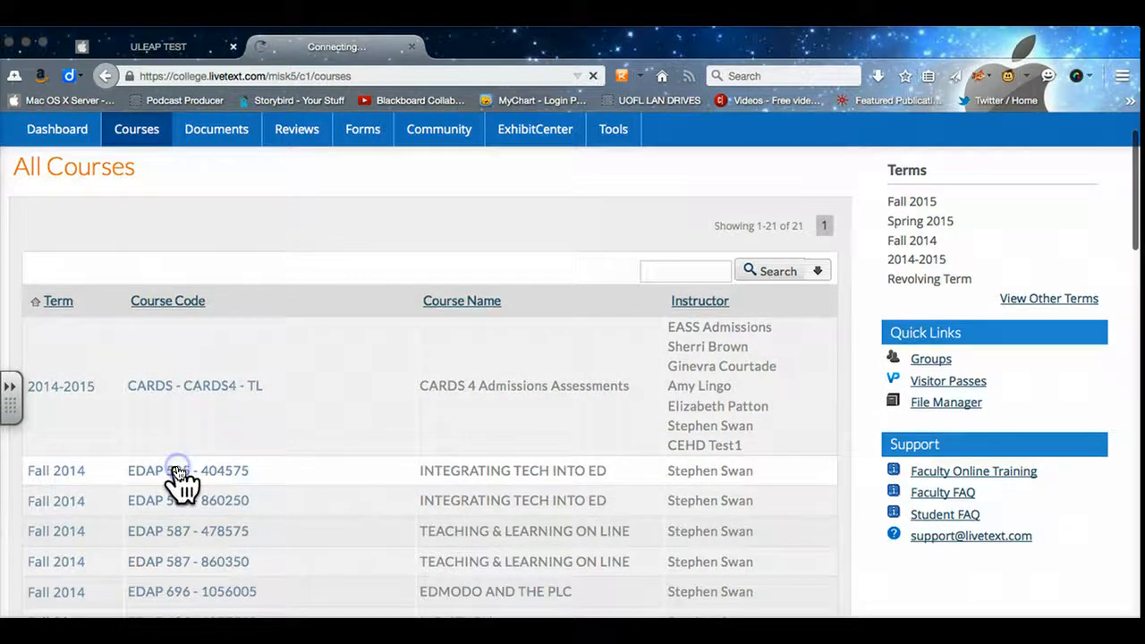
left_click(178, 471)
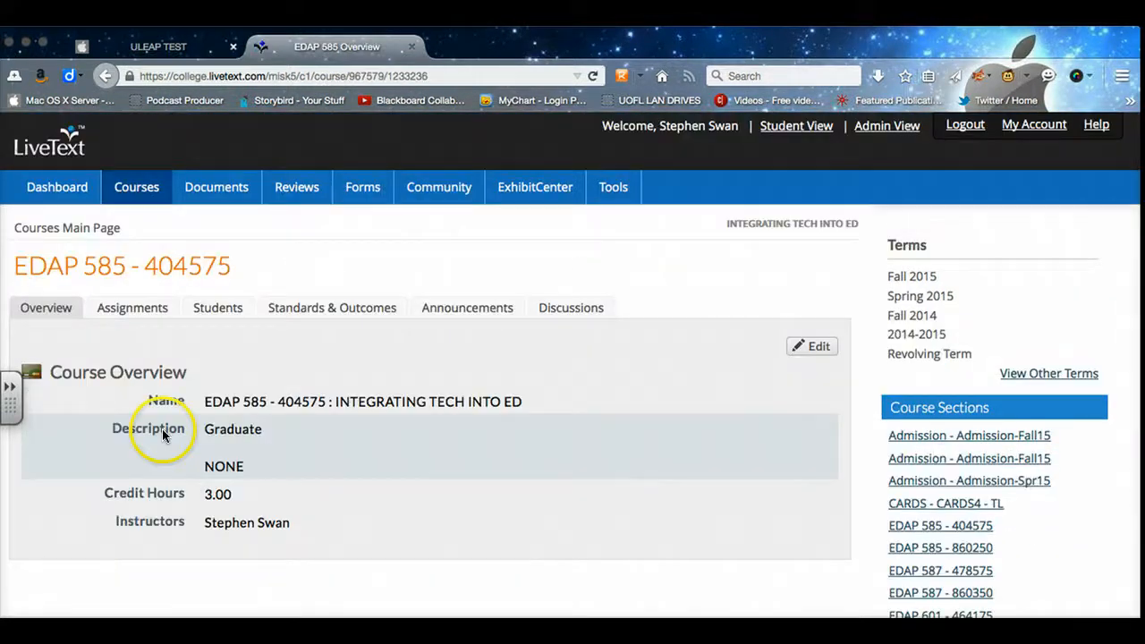
left_click(132, 315)
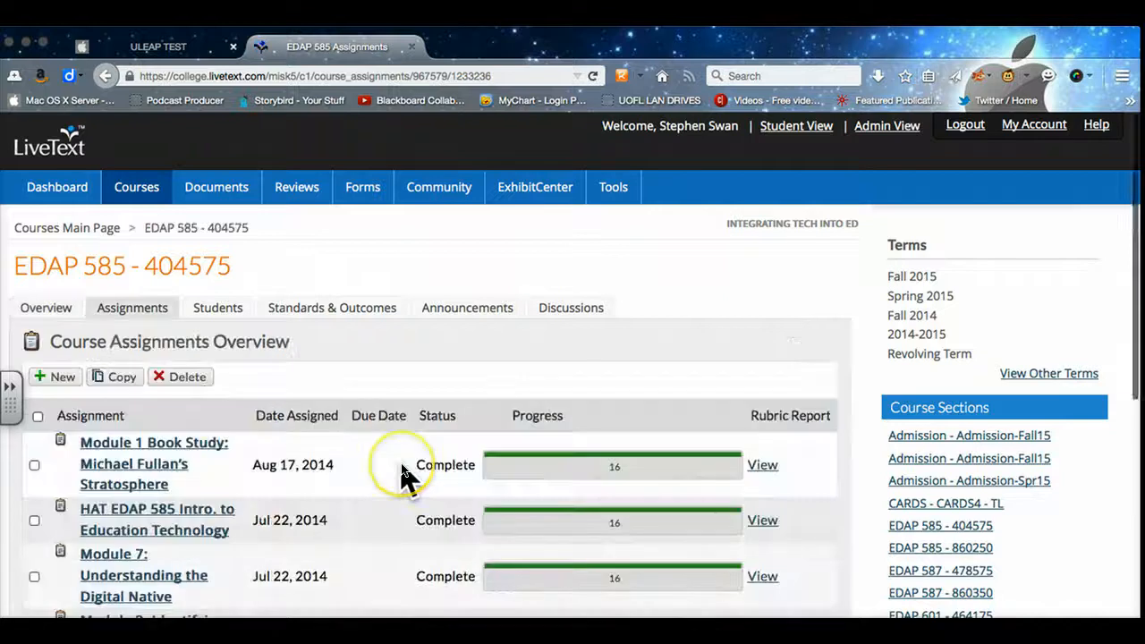
scroll(398, 473, "down", 2)
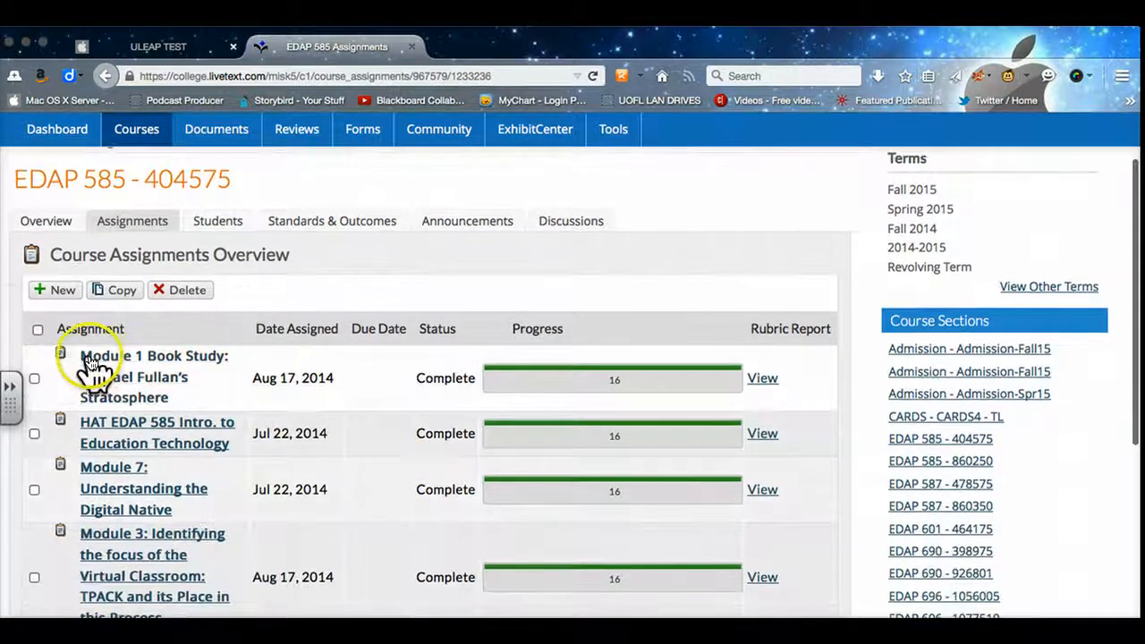
left_click(125, 382)
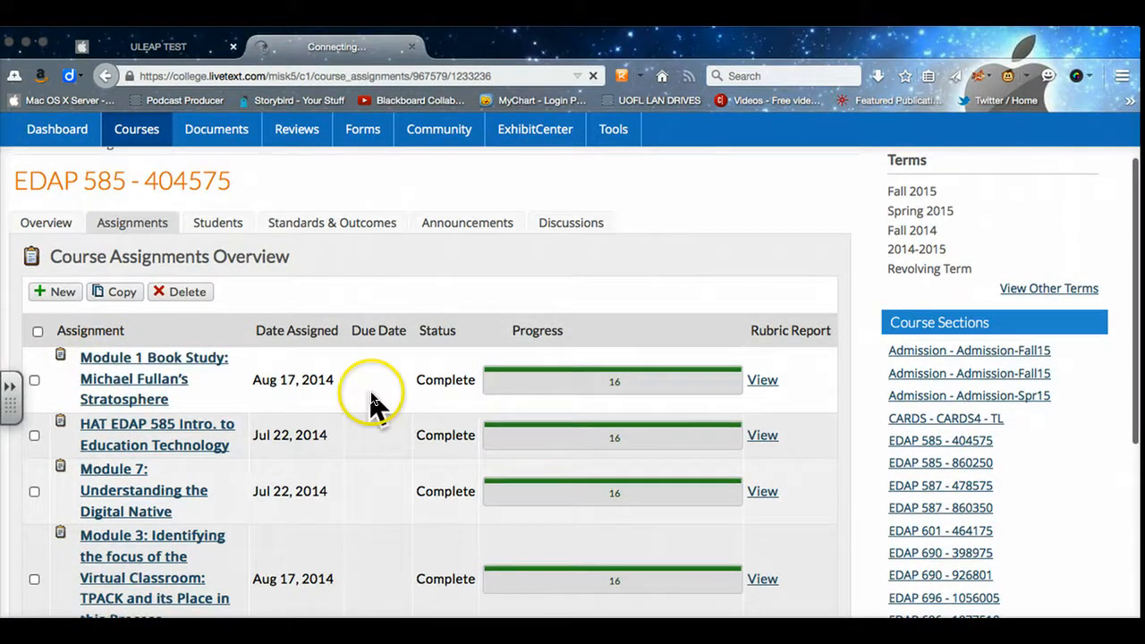
scroll(401, 398, "down", 10)
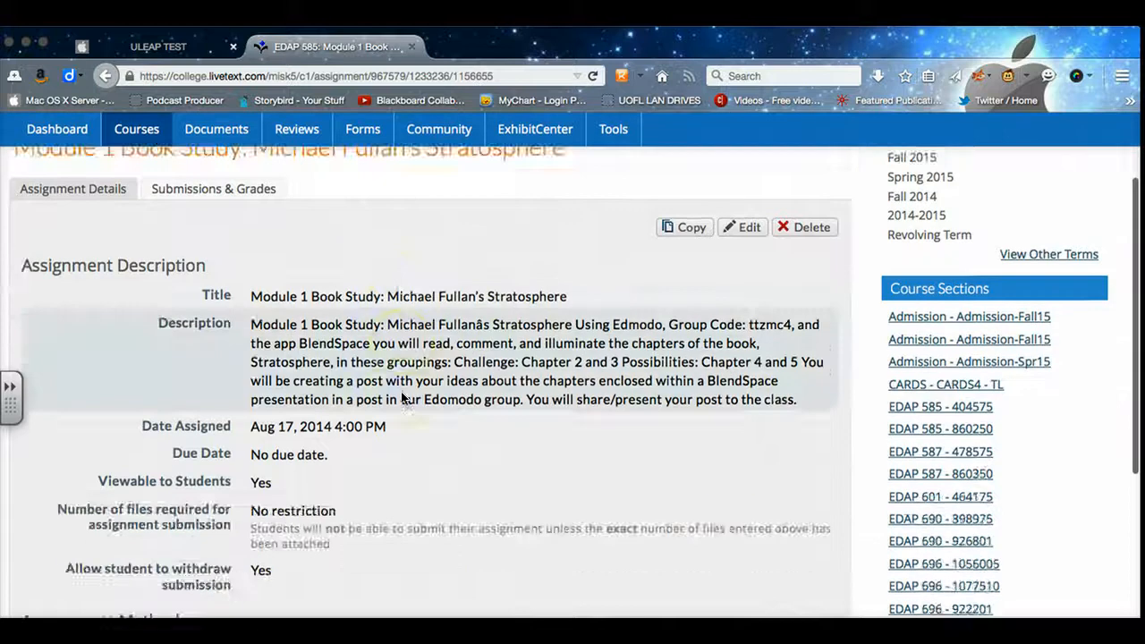
scroll(400, 401, "down", 4)
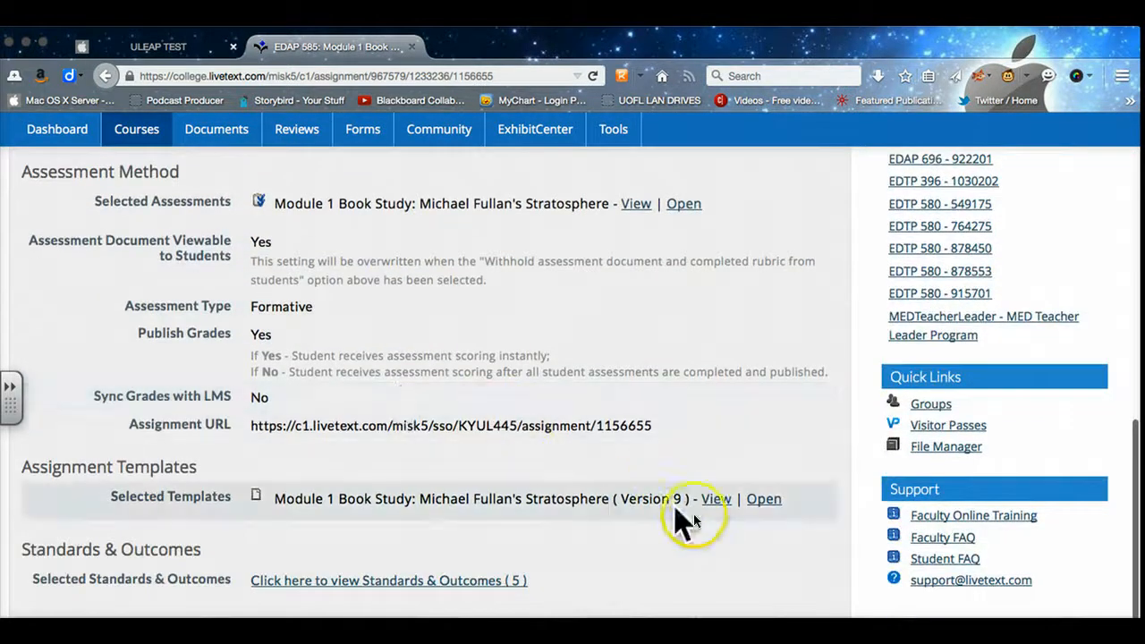
left_click(764, 499)
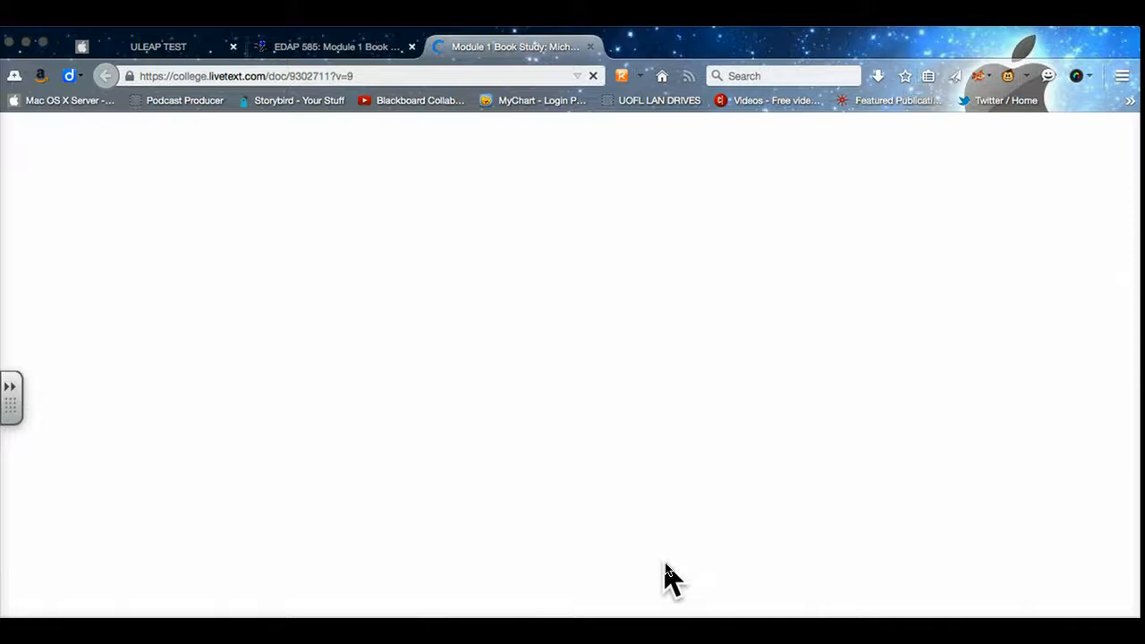
scroll(606, 529, "down", 3)
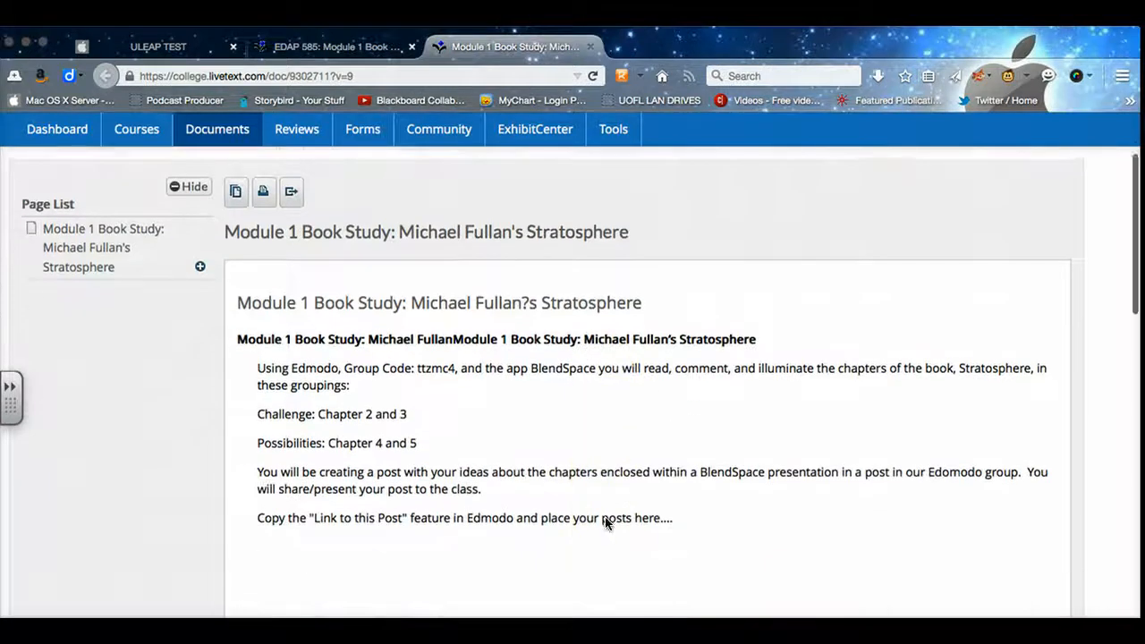
scroll(605, 528, "up", 3)
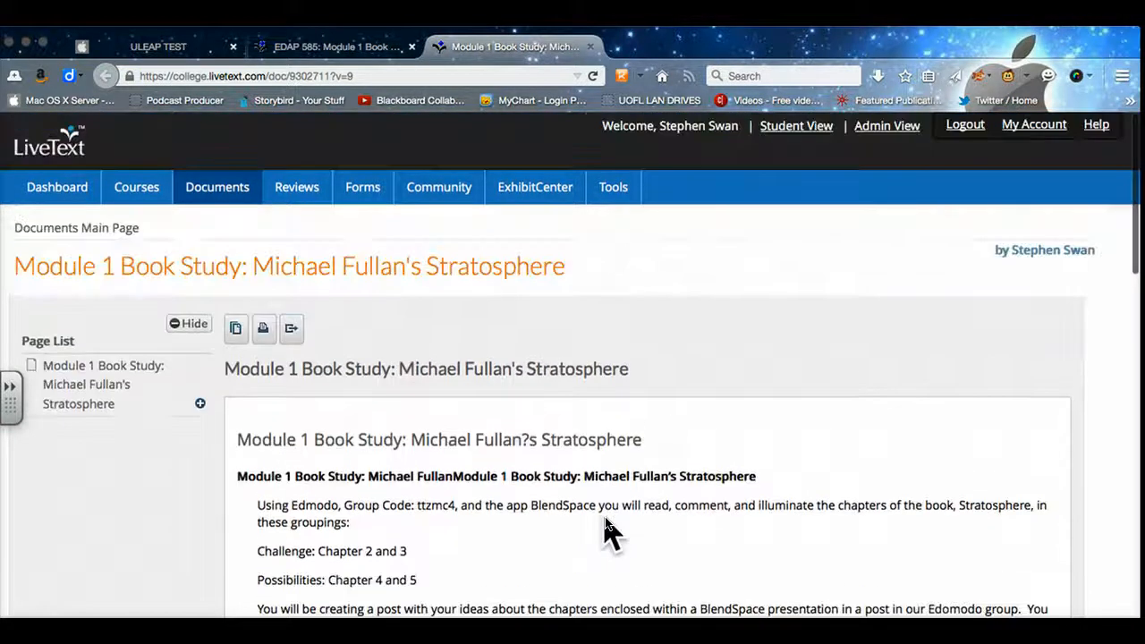
scroll(608, 531, "down", 1)
scroll(613, 526, "down", 2)
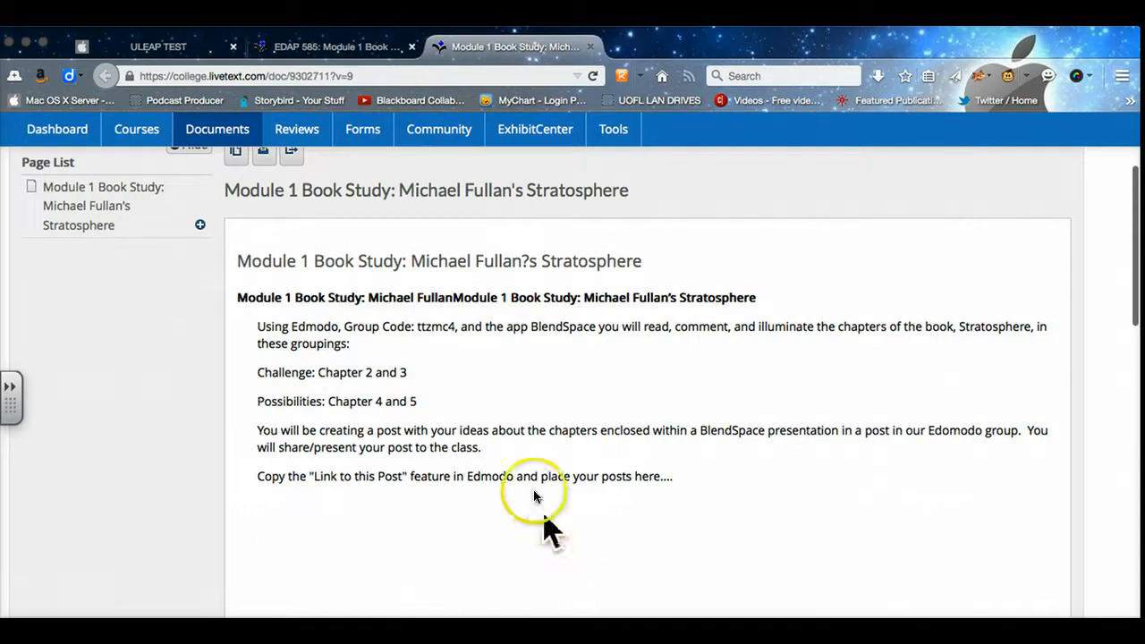
left_click(321, 49)
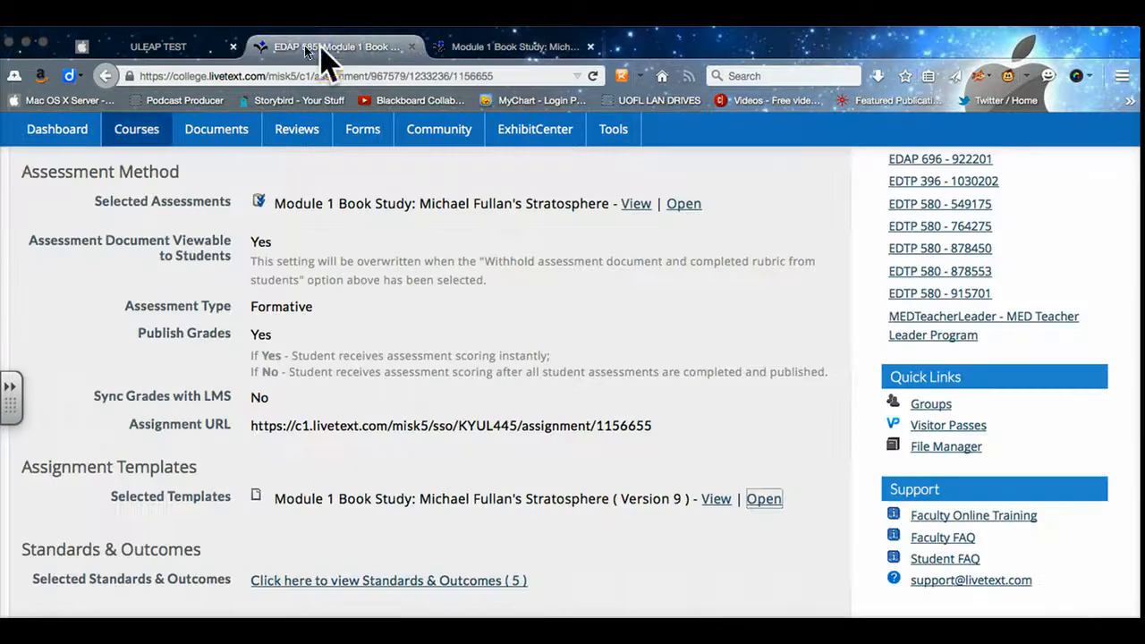
left_click(161, 49)
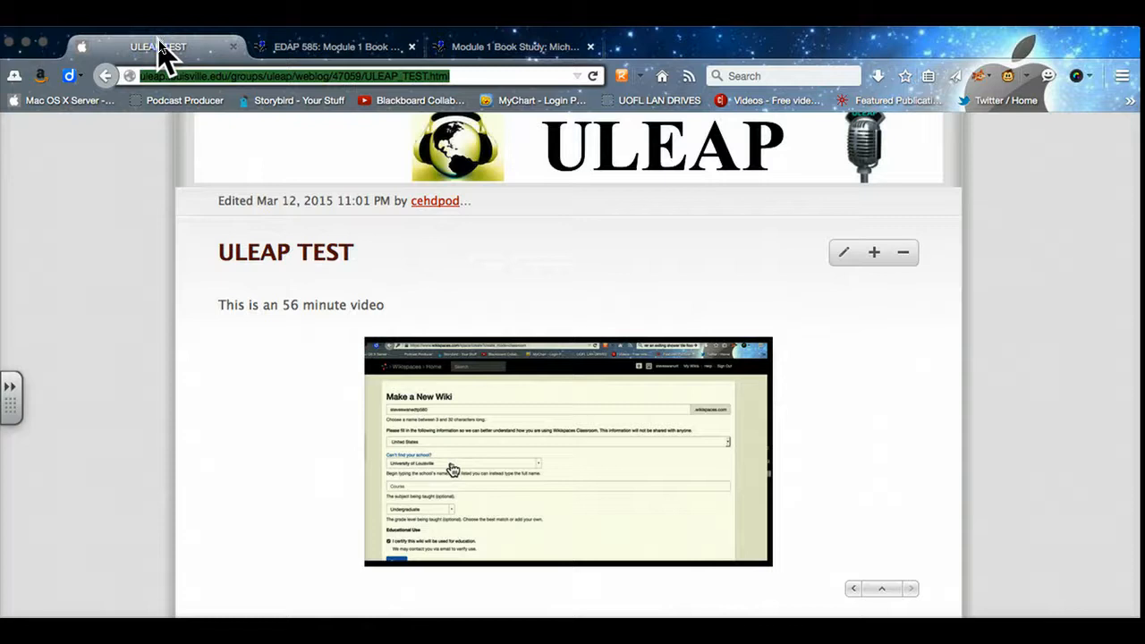
left_click(515, 52)
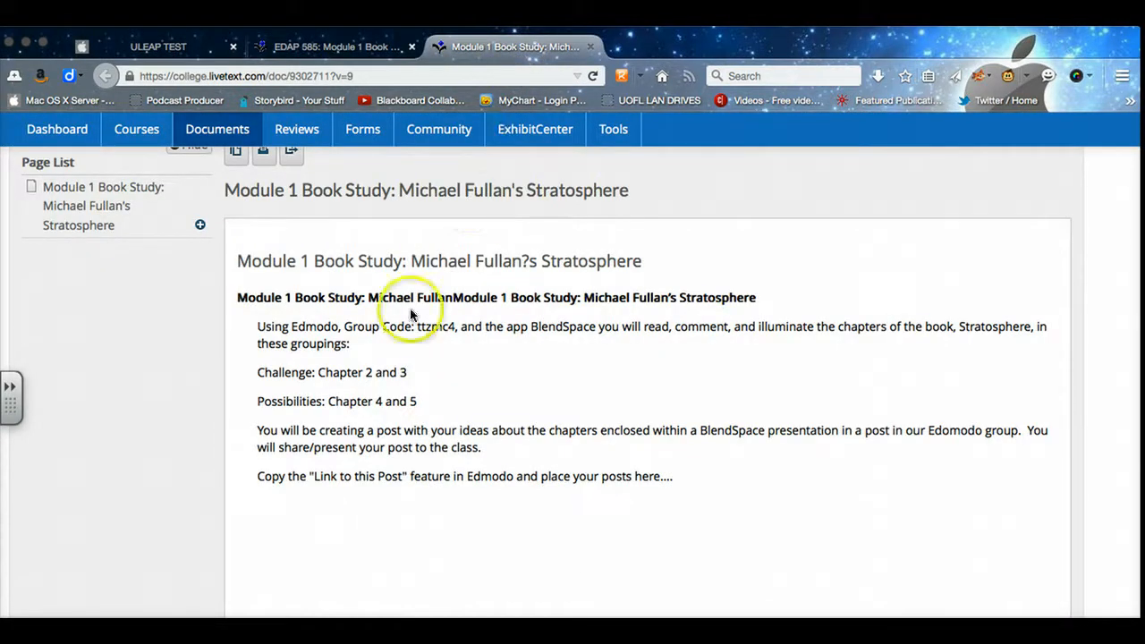
left_click(593, 46)
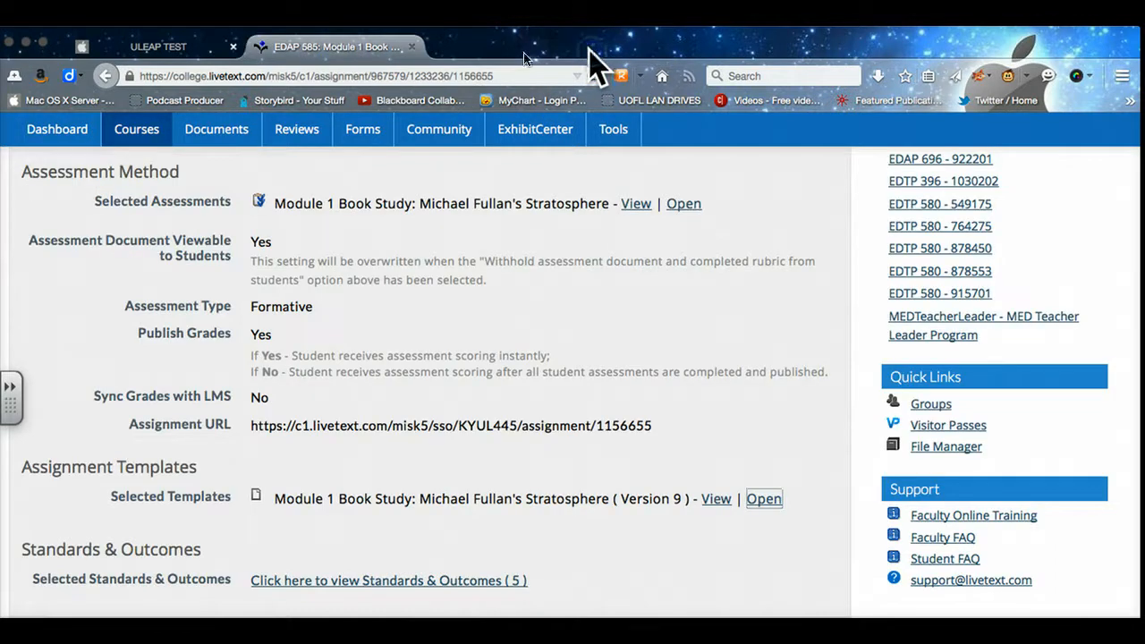
Close the EDAP 585 LiveText tab and reposition the window showing the ULEAP TEST post.
left_click(414, 47)
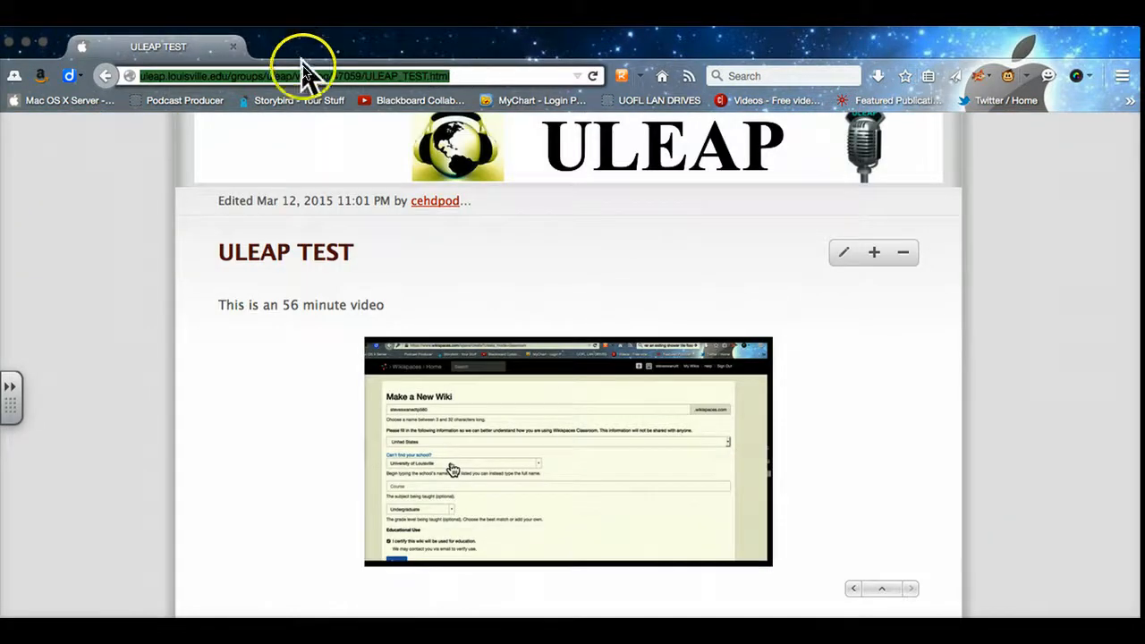
left_click_drag(298, 56, 489, 117)
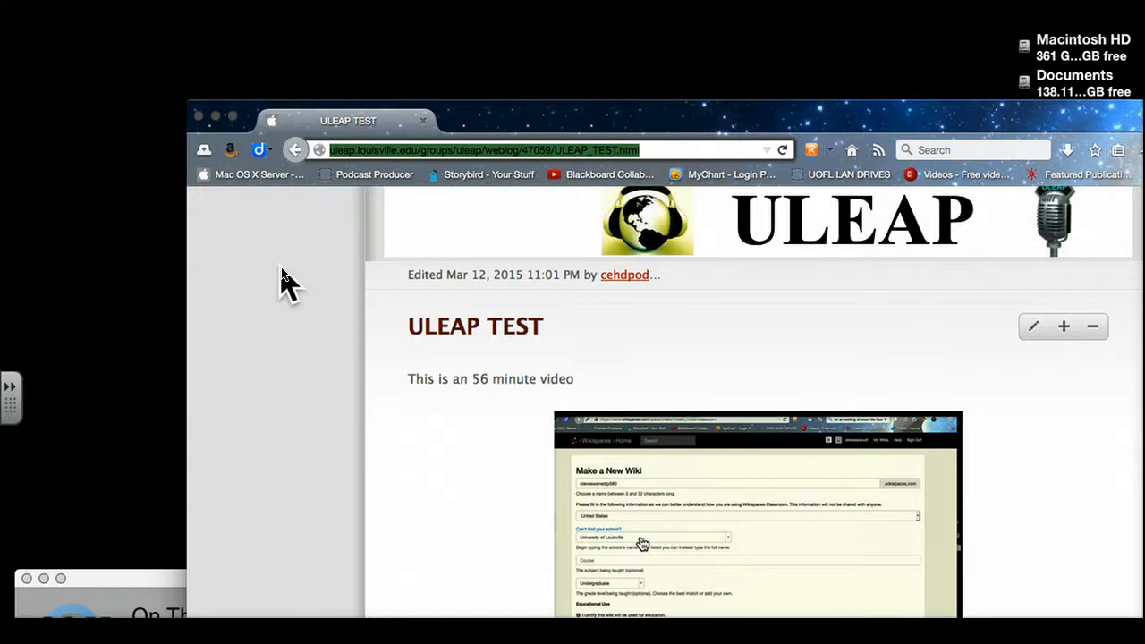
left_click_drag(483, 120, 266, 55)
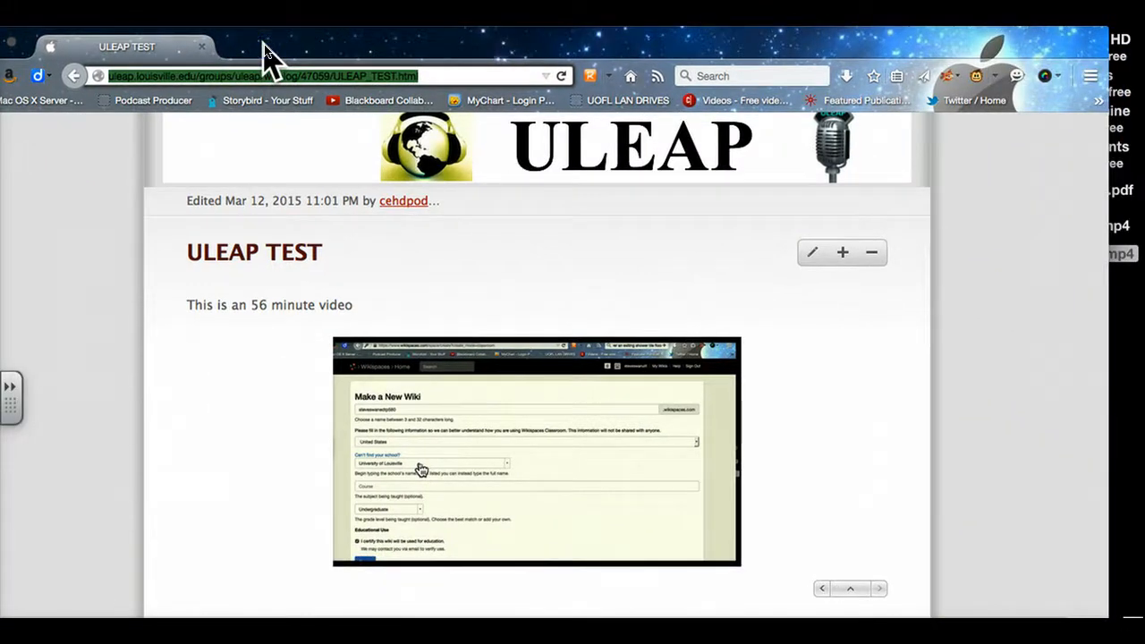